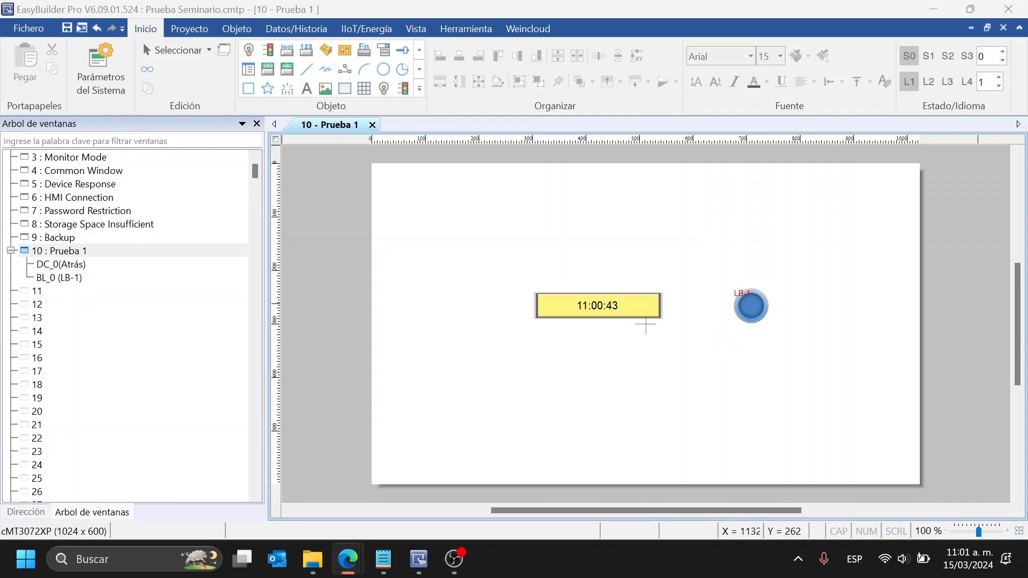
drag(515, 257, 805, 372)
click(593, 248)
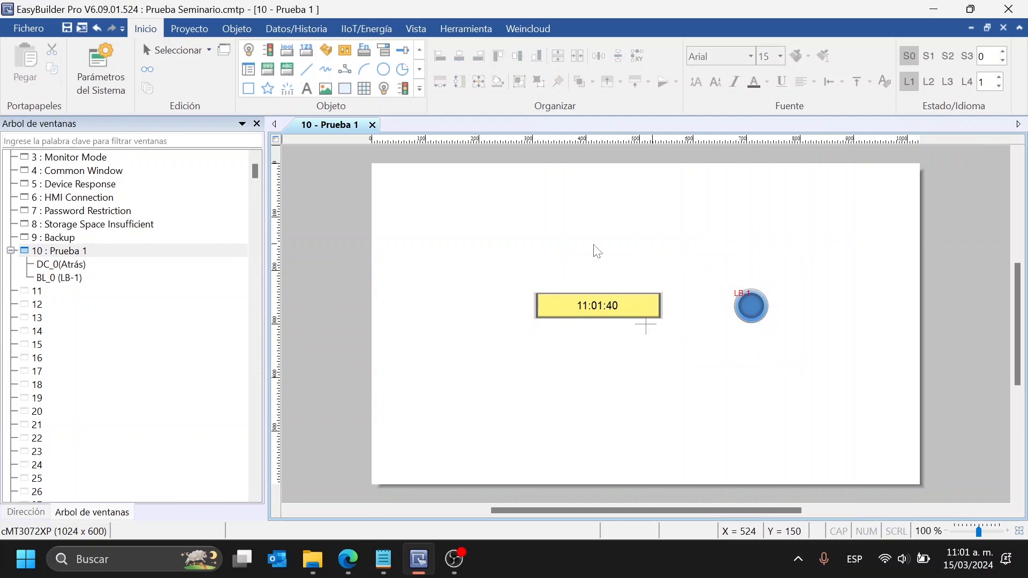
click(199, 33)
click(276, 28)
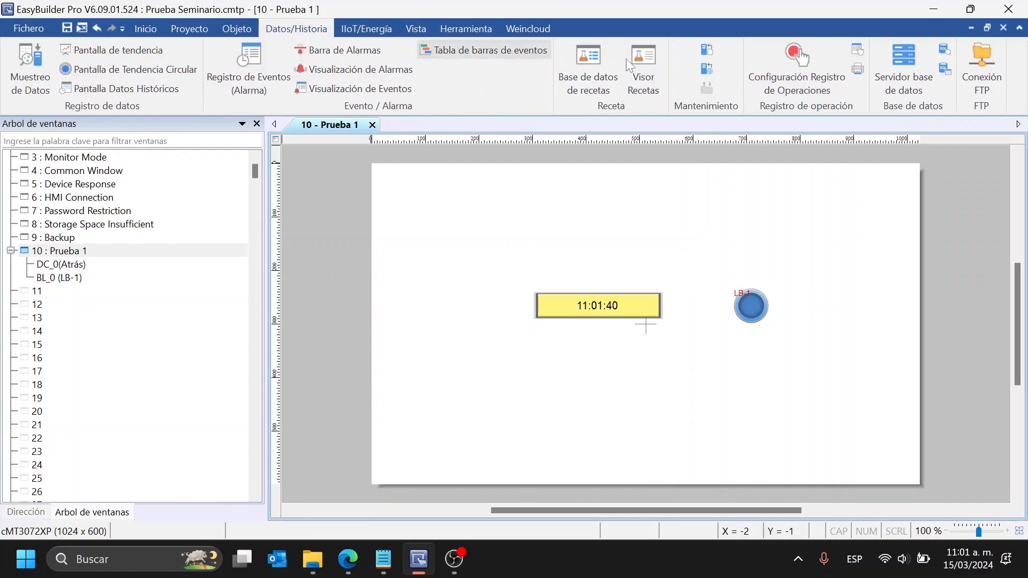
Examine the general and time settings of the existing scheduler Programador 1, leaving them as they are
click(238, 28)
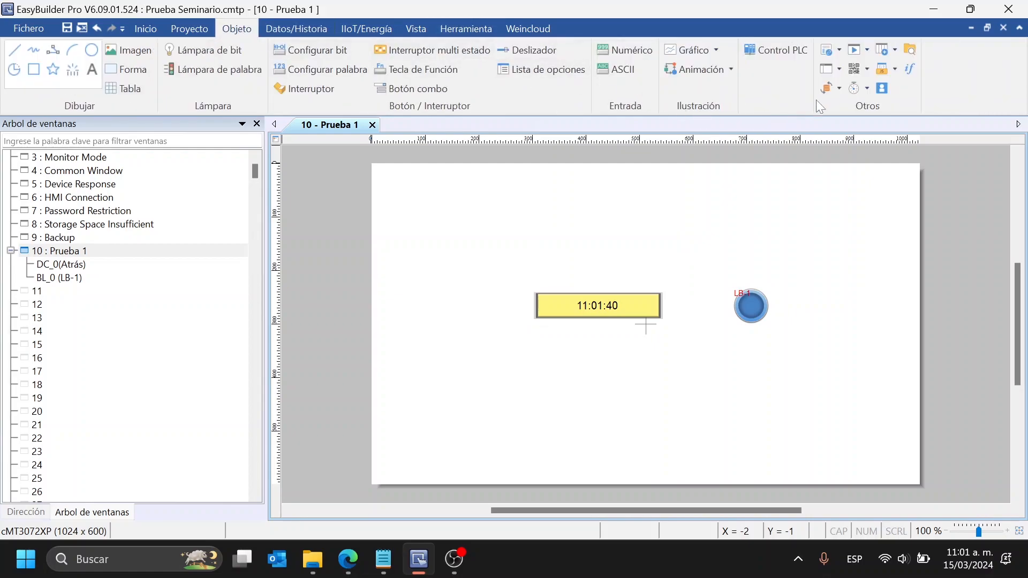
click(856, 87)
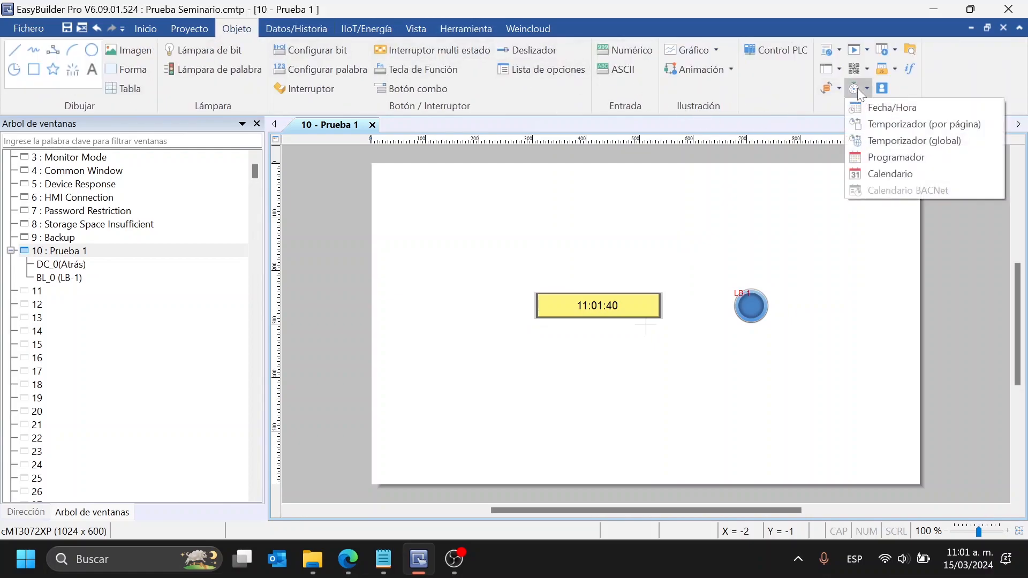
click(911, 160)
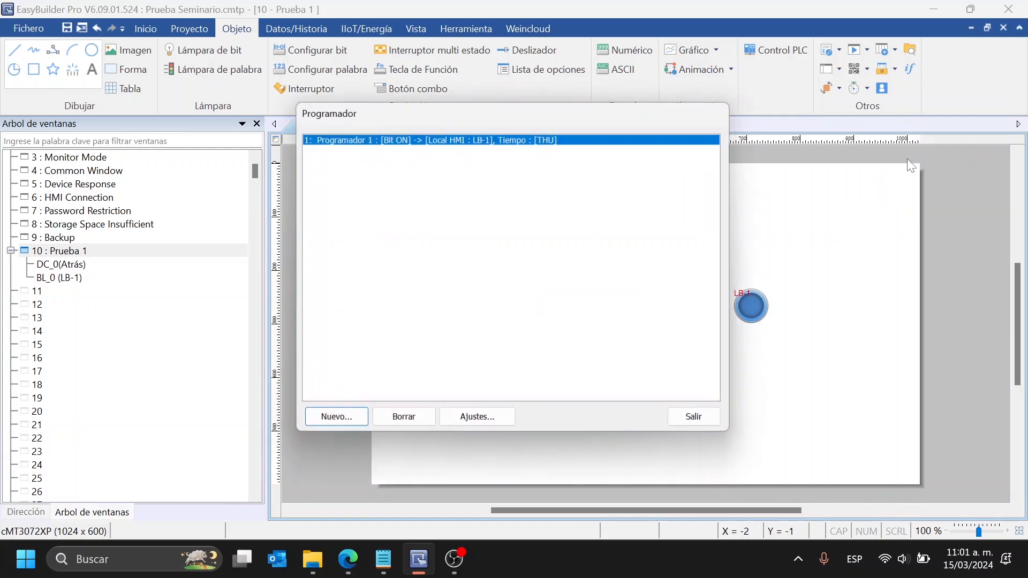
double_click(421, 141)
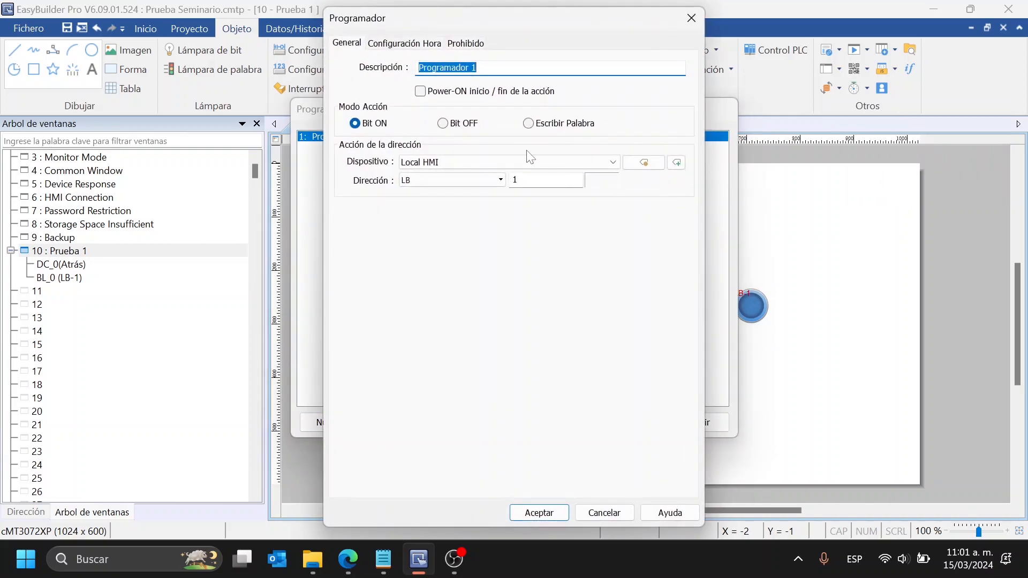
click(405, 44)
click(692, 18)
click(702, 423)
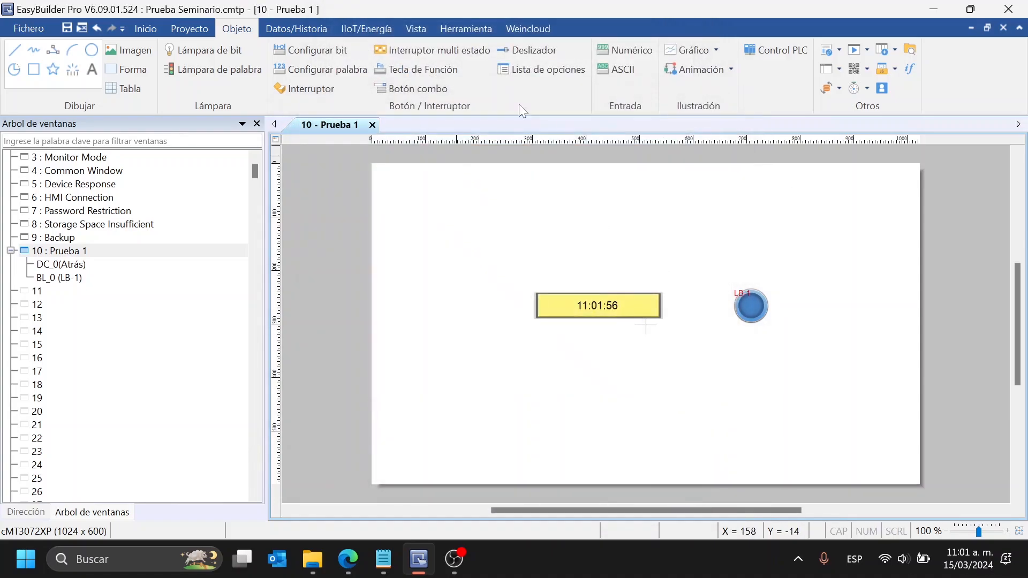
click(867, 88)
click(411, 151)
click(868, 91)
click(771, 74)
Open the scheduler Programador 1 and set it to start at 11:03:30 on Friday (Vi), clearing Wednesday (Mi)
click(856, 93)
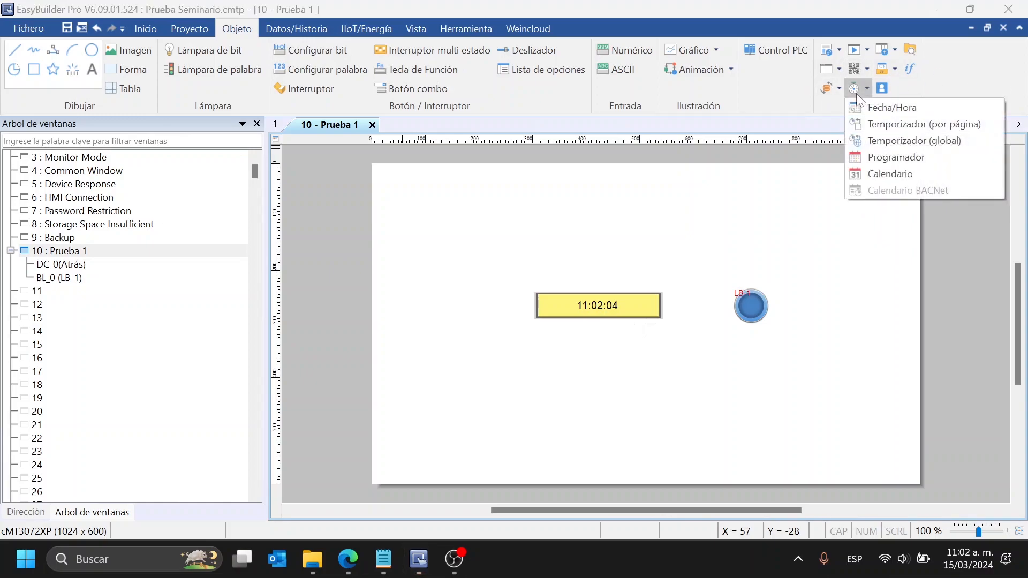
click(876, 158)
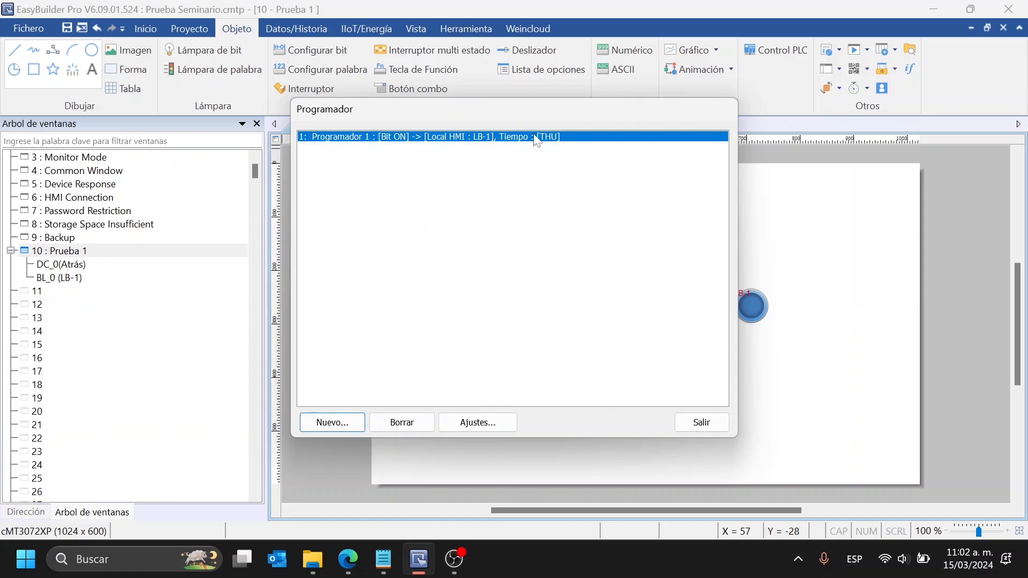
drag(539, 119, 528, 130)
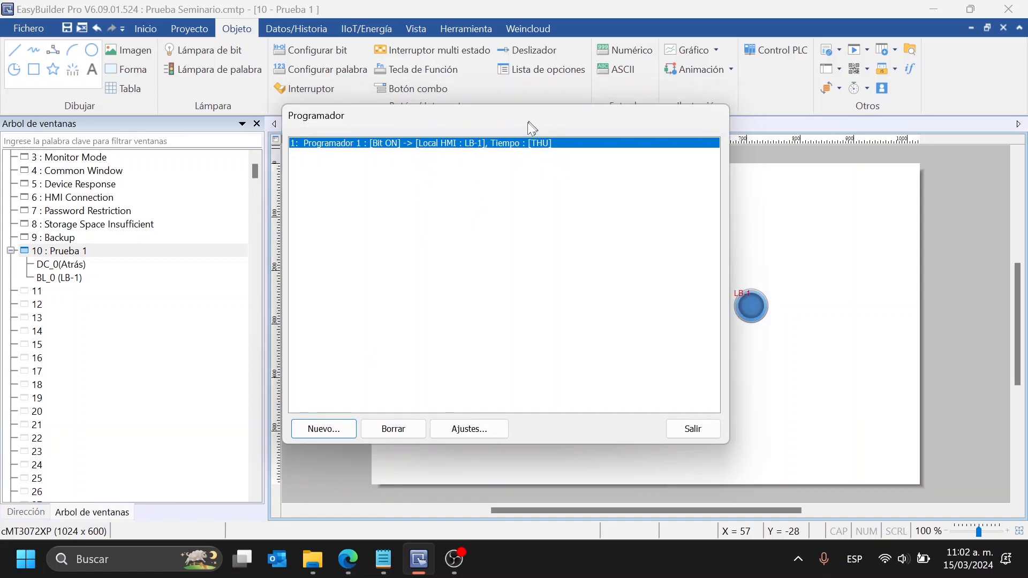
double_click(536, 155)
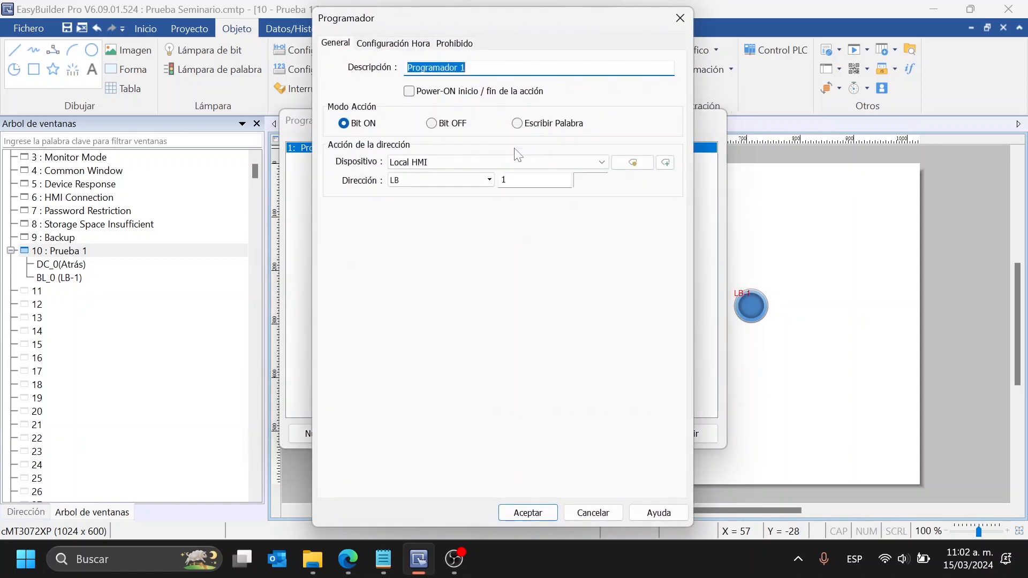
click(398, 44)
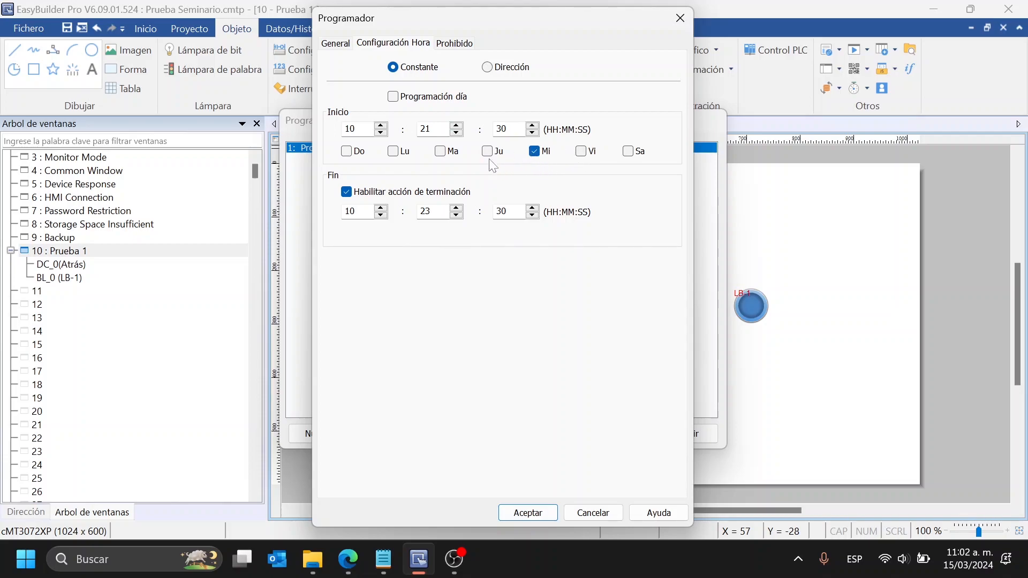
click(534, 152)
click(581, 152)
Set the end action of Programador 1 to 11:04:00 and save the scheduler with its Bit ON action on LB-1
click(357, 212)
text(4)
key(Tab)
text(10)
text(0)
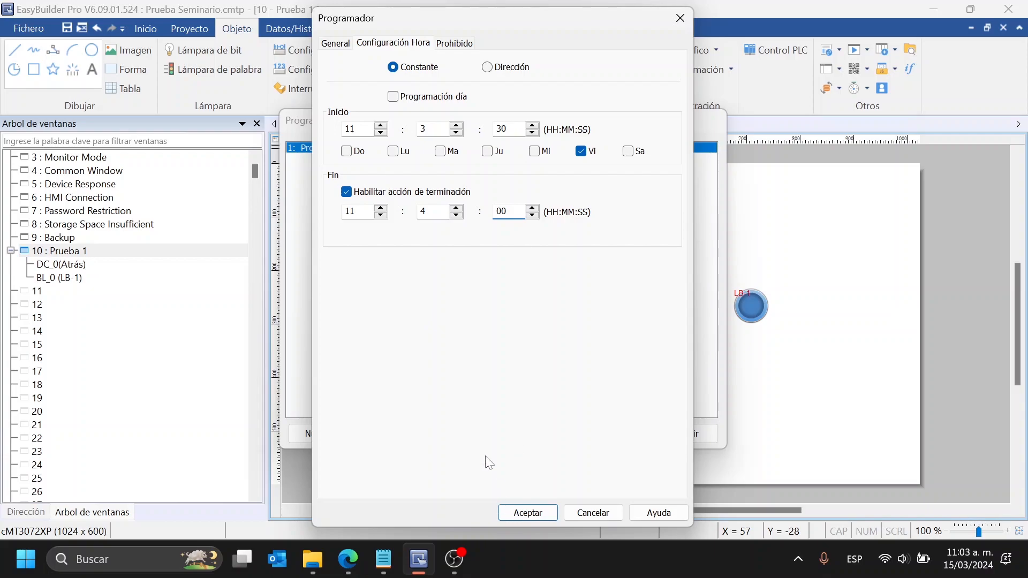
click(336, 44)
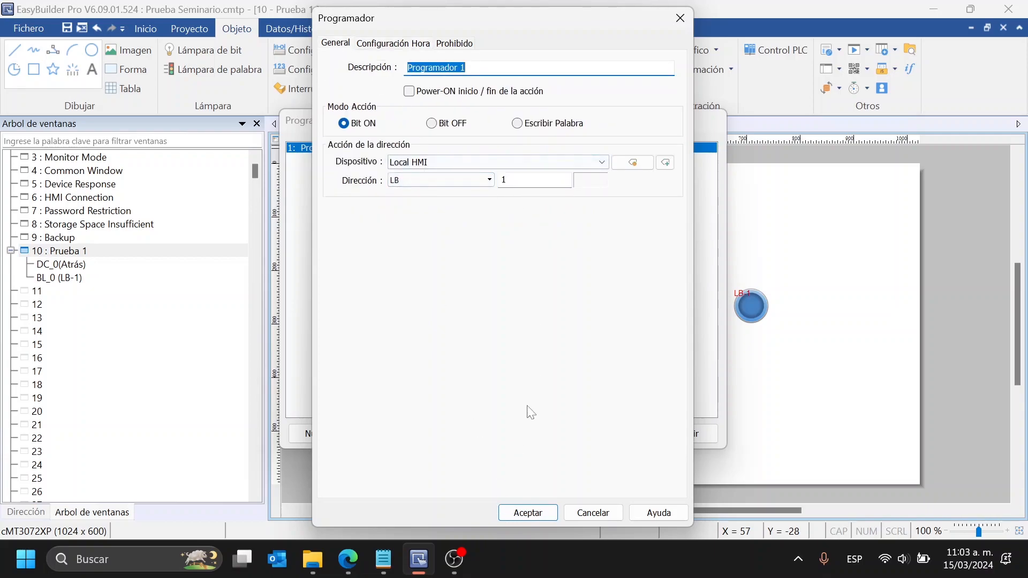
click(517, 516)
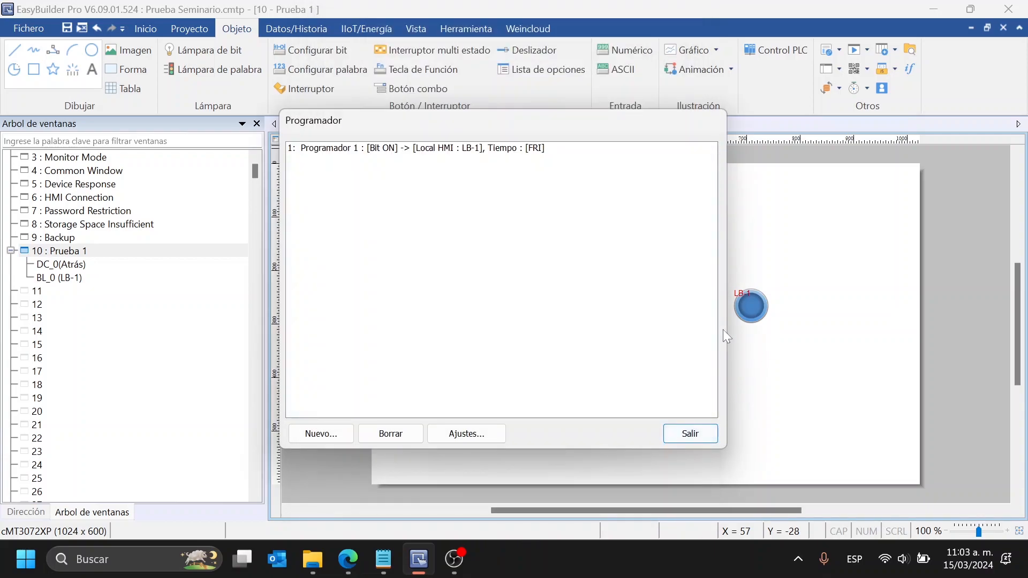
click(691, 433)
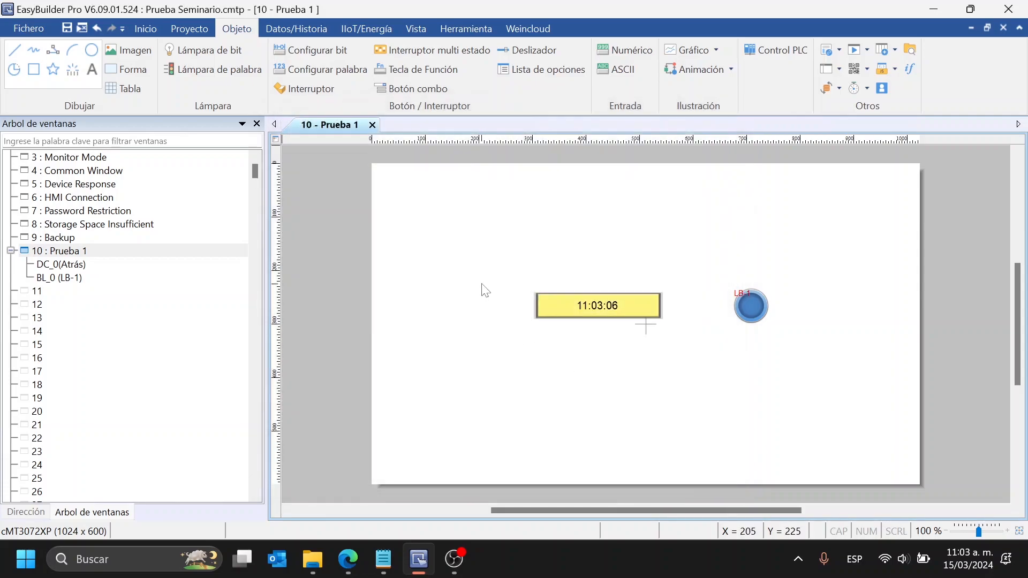
Run the project in offline simulation and watch the LB-1 lamp at the scheduled start time
click(182, 30)
click(263, 68)
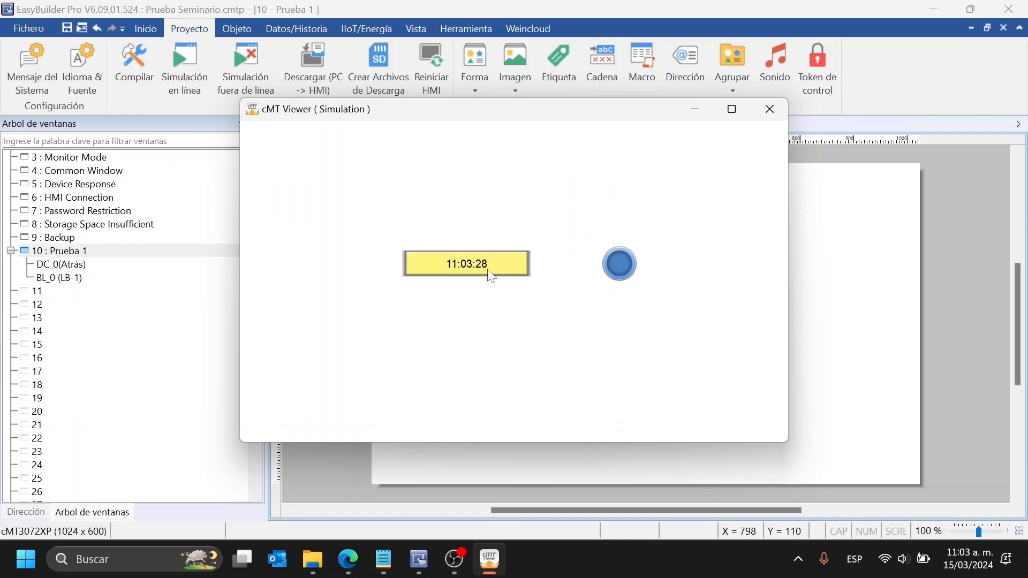
click(616, 259)
drag(560, 109, 480, 108)
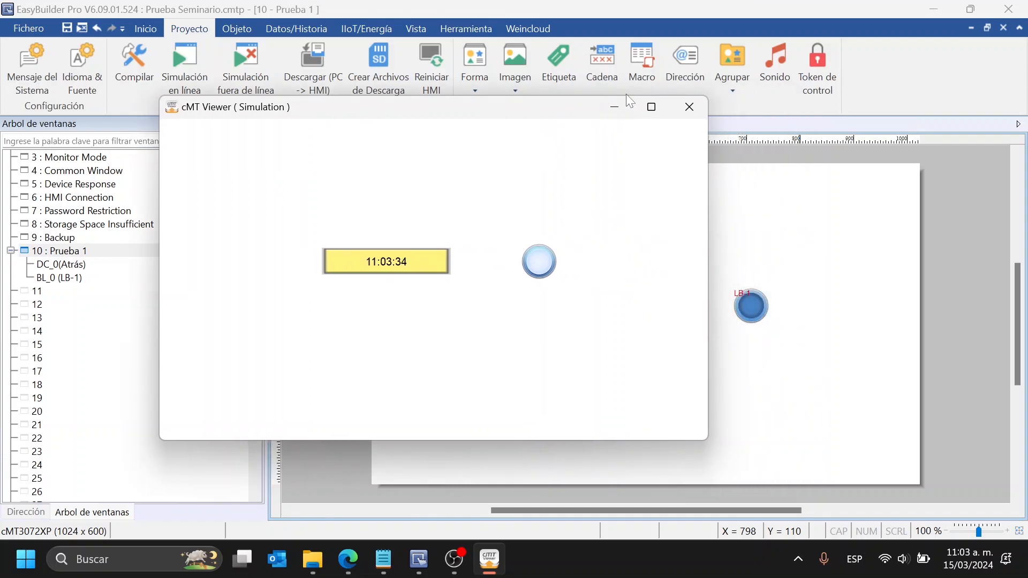
Review the start and end times of Programador 1 while the simulation keeps running
click(247, 26)
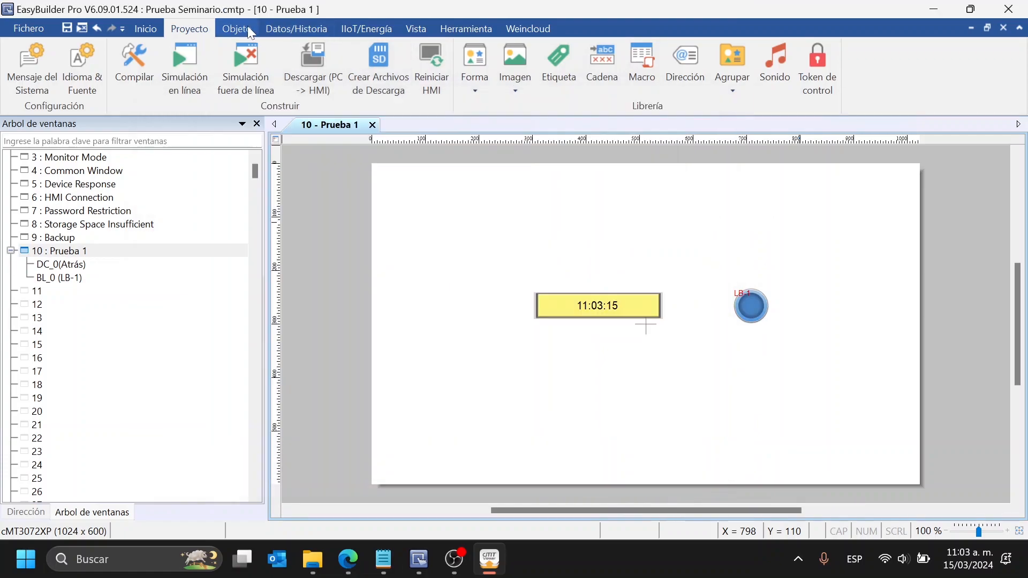
click(869, 89)
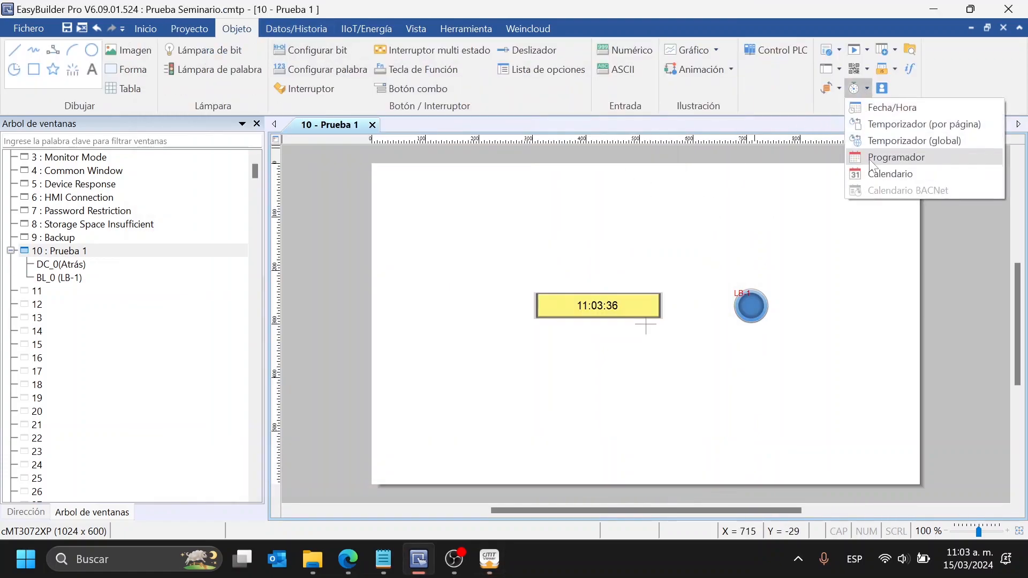
click(869, 159)
double_click(485, 138)
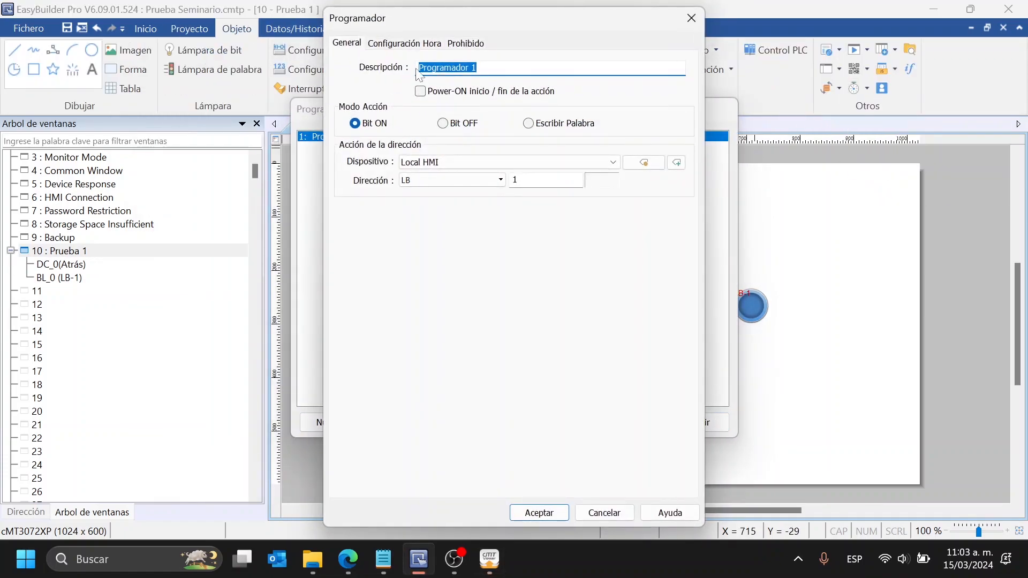
click(404, 42)
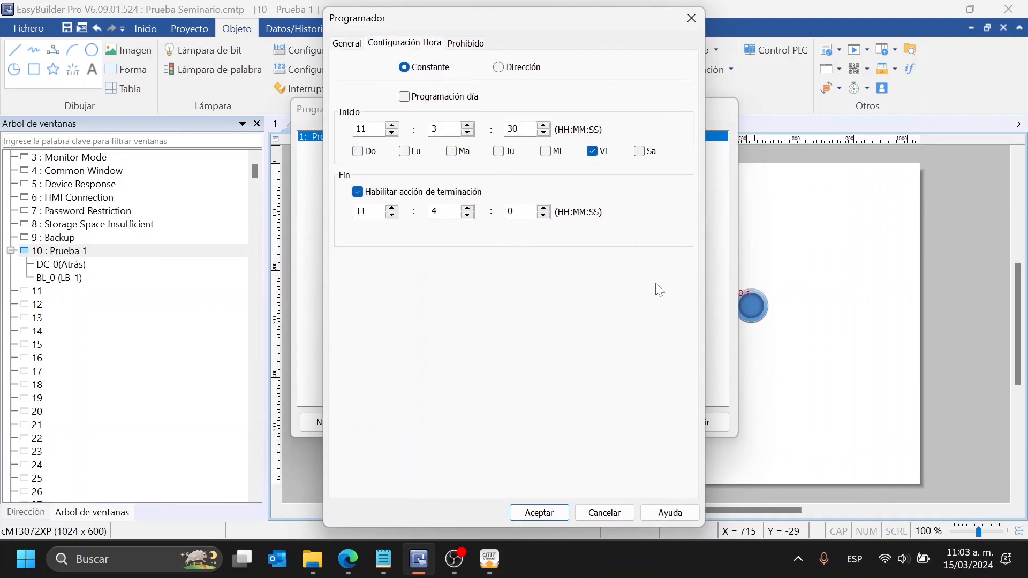
Watch the lamp in the simulation past the scheduled end time, and close the simulation and the scheduler settings
click(503, 561)
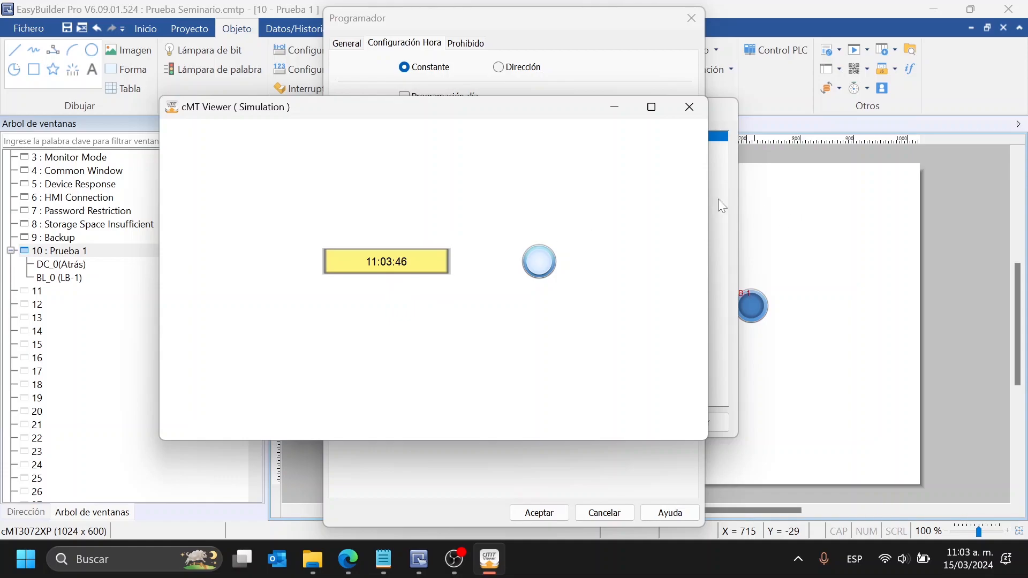
drag(471, 111, 397, 122)
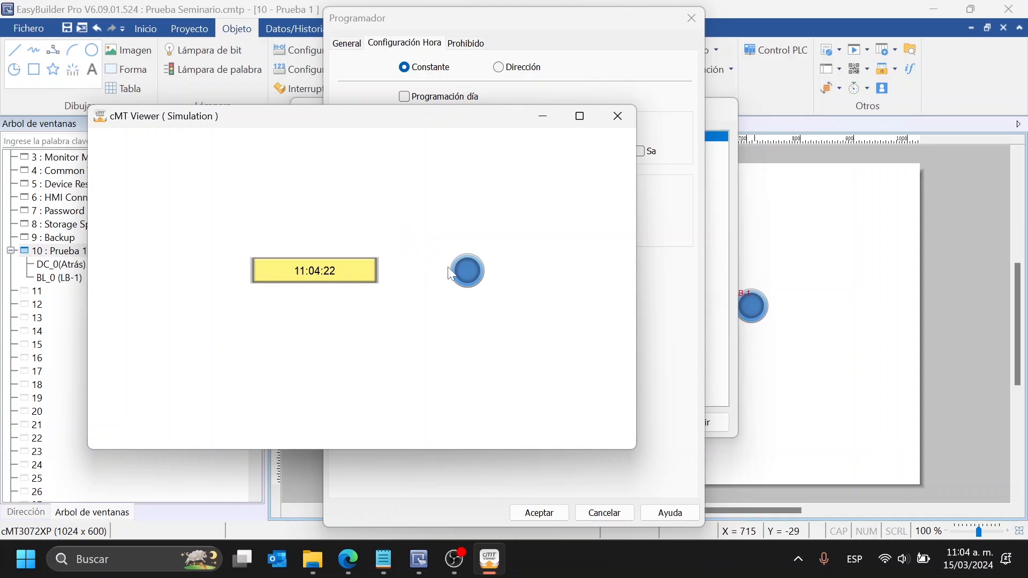
click(618, 117)
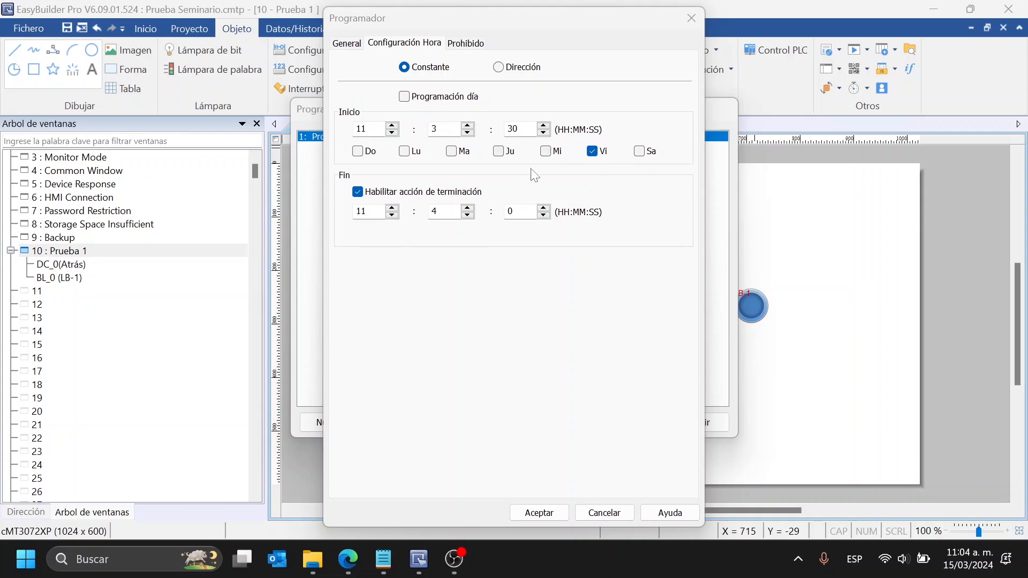
click(566, 507)
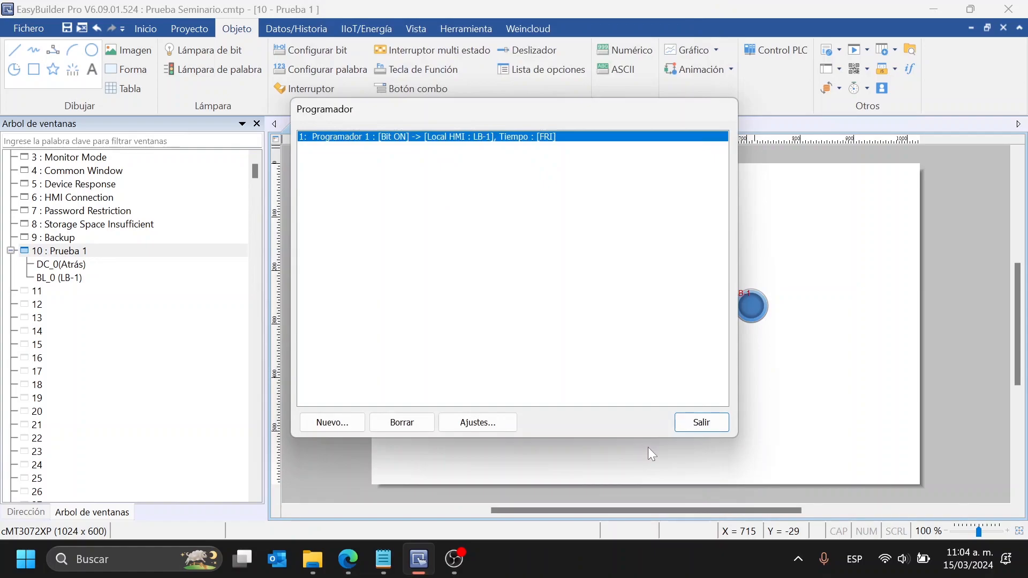
click(694, 426)
Move the clock display and the LB-1 lamp together toward the upper left of the Prueba 1 window
drag(509, 231, 838, 368)
drag(749, 309, 675, 222)
click(763, 272)
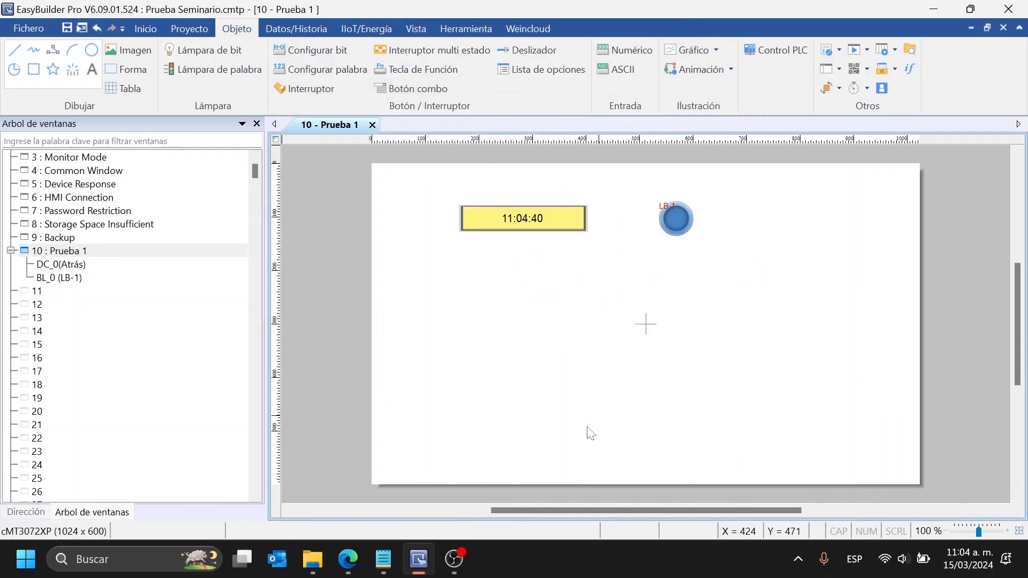
Delete the clock display and the LB-1 lamp from the Prueba 1 window
drag(742, 323, 426, 179)
key(Delete)
Open the data sampling (Muestreo de Datos) configuration and consult its information note
click(316, 28)
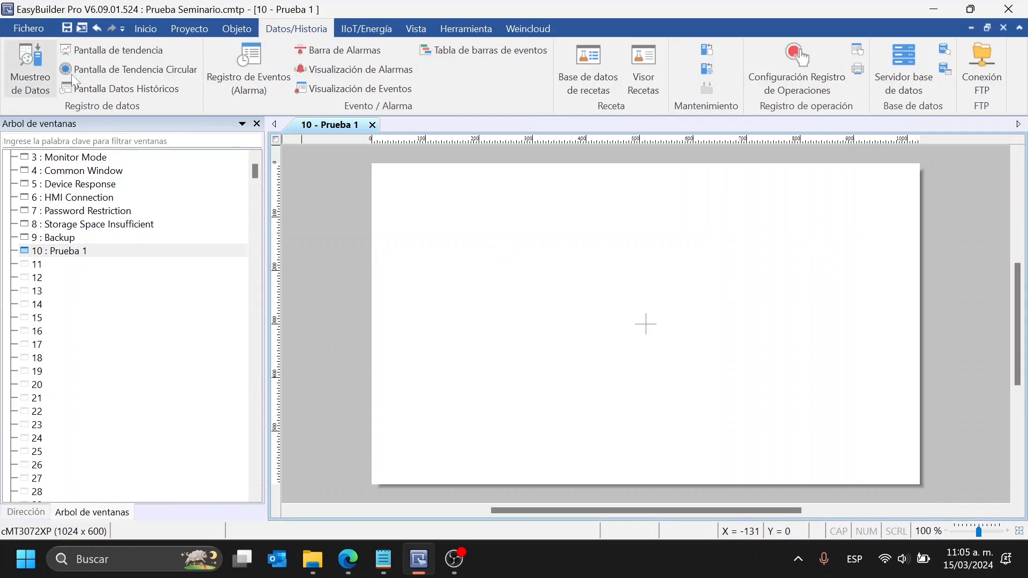
click(145, 28)
click(284, 29)
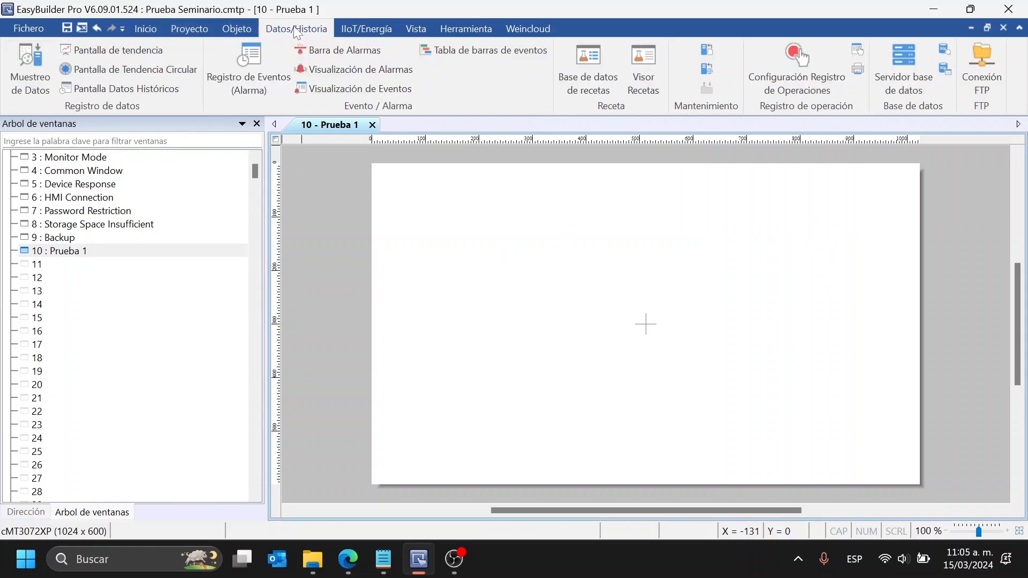
click(373, 546)
click(37, 63)
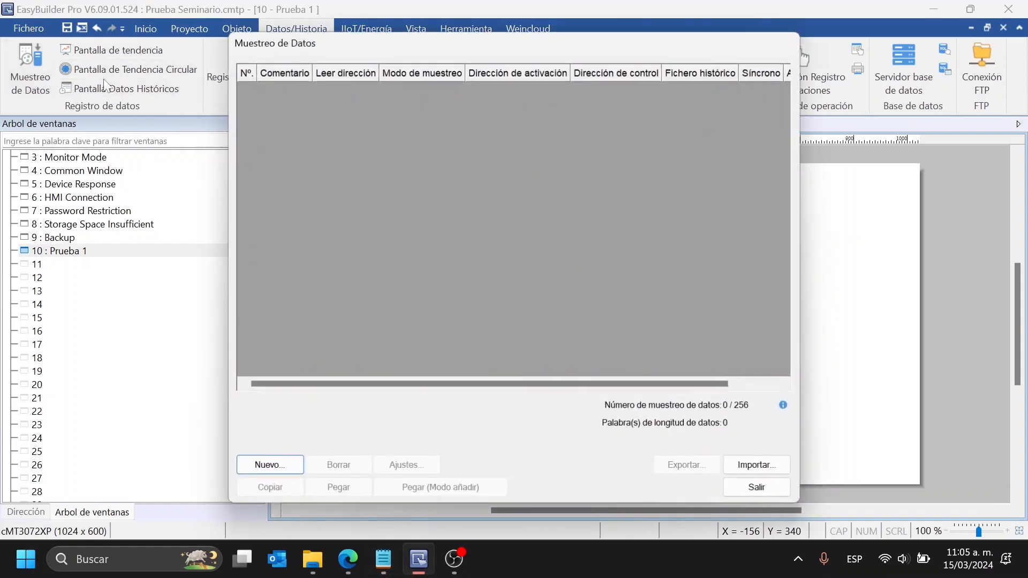
drag(409, 46, 463, 47)
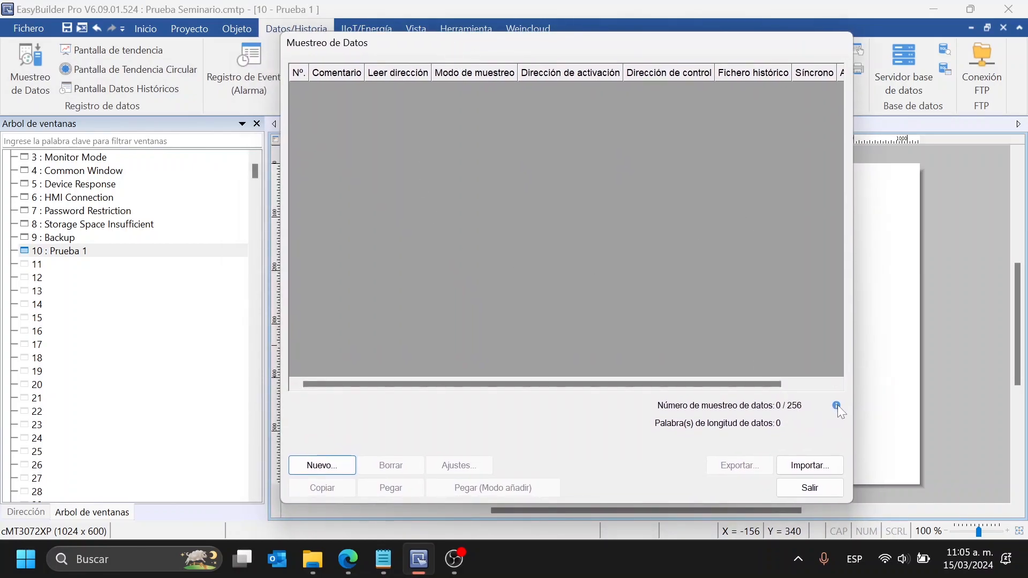
mouse_move(838, 405)
click(836, 406)
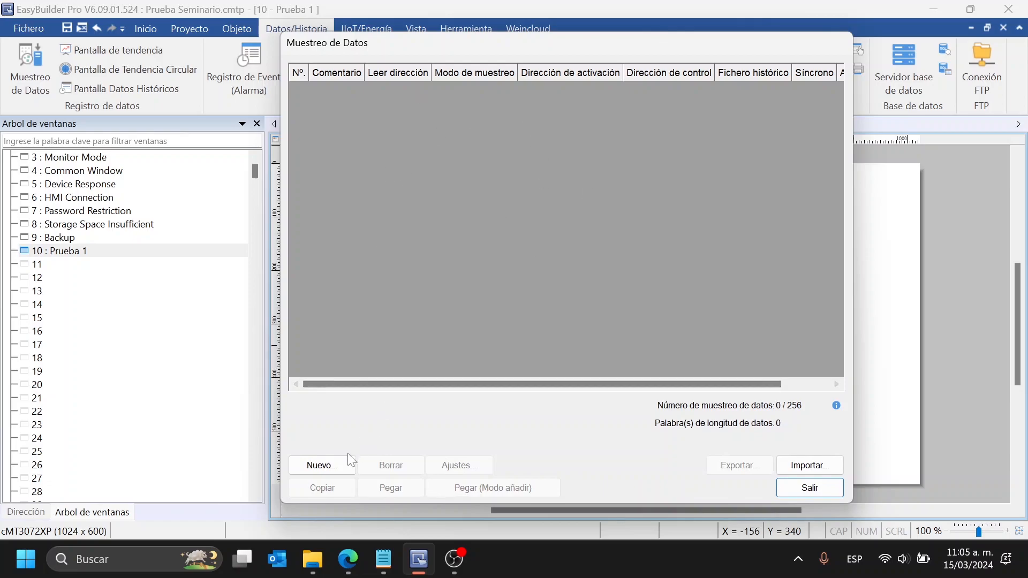
Start a new data sampling entry and view the data record settings for the Local HMI device
click(343, 468)
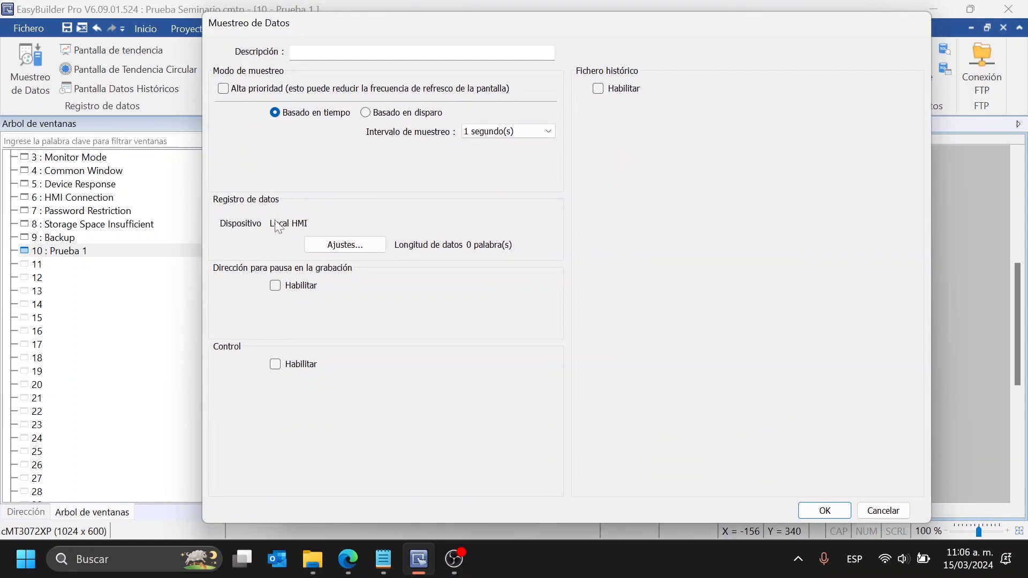
click(327, 244)
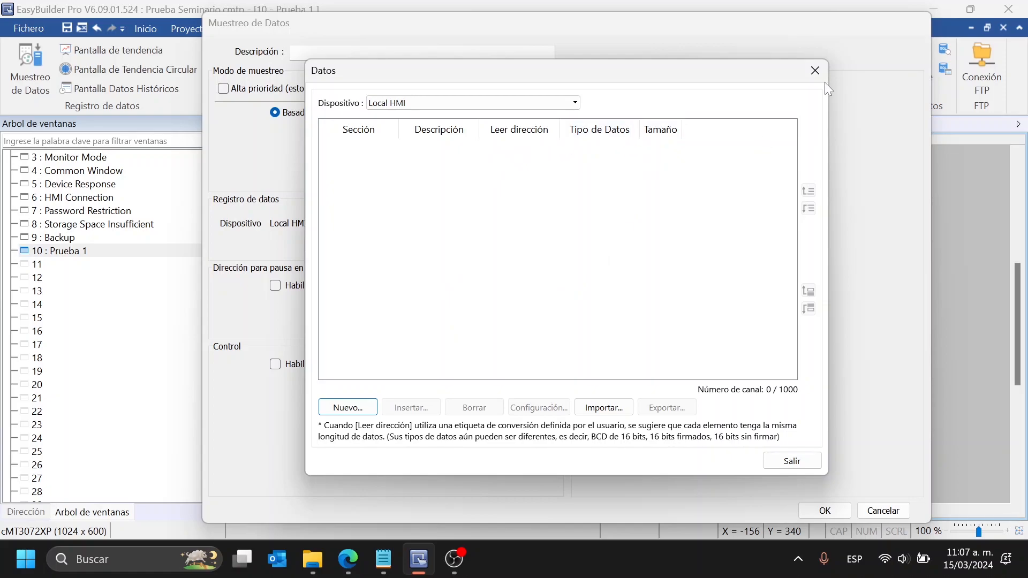
click(815, 70)
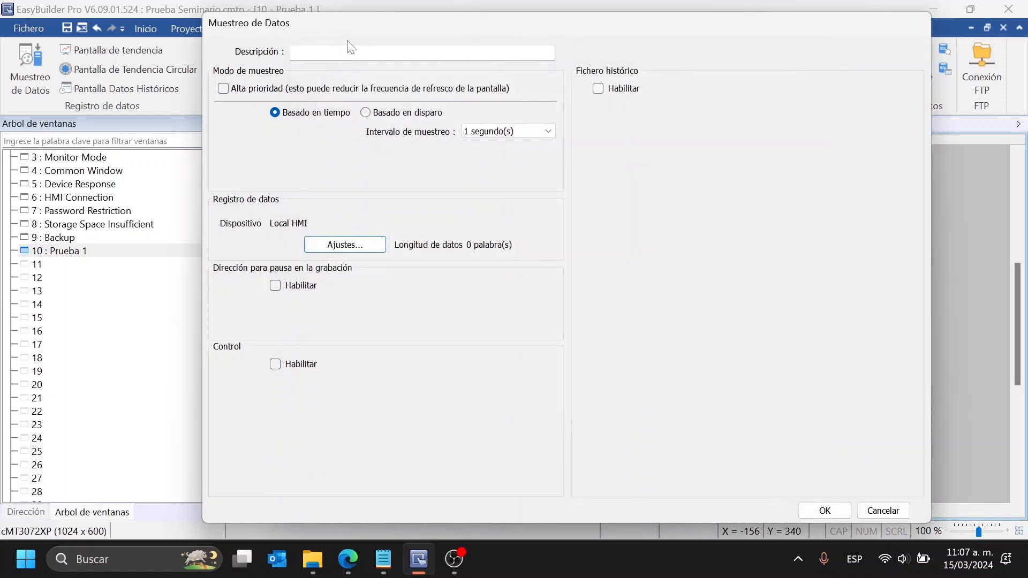
Enter Prueba 1 as the description of the new data sampling entry
click(336, 52)
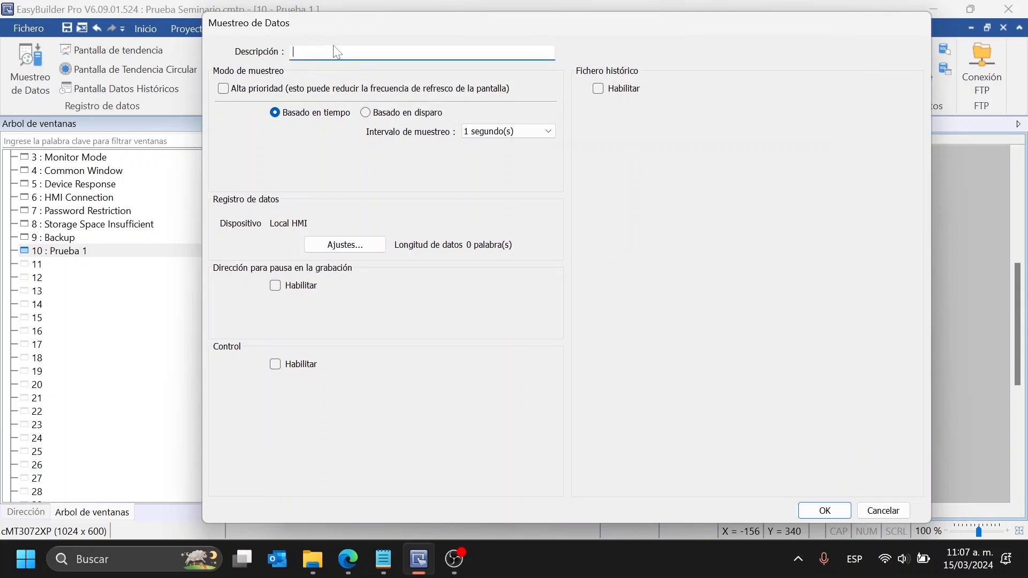
key(Caps_Lock)
text(P)
key(Caps_Lock)
text(rueba 1)
key(alt+Tab)
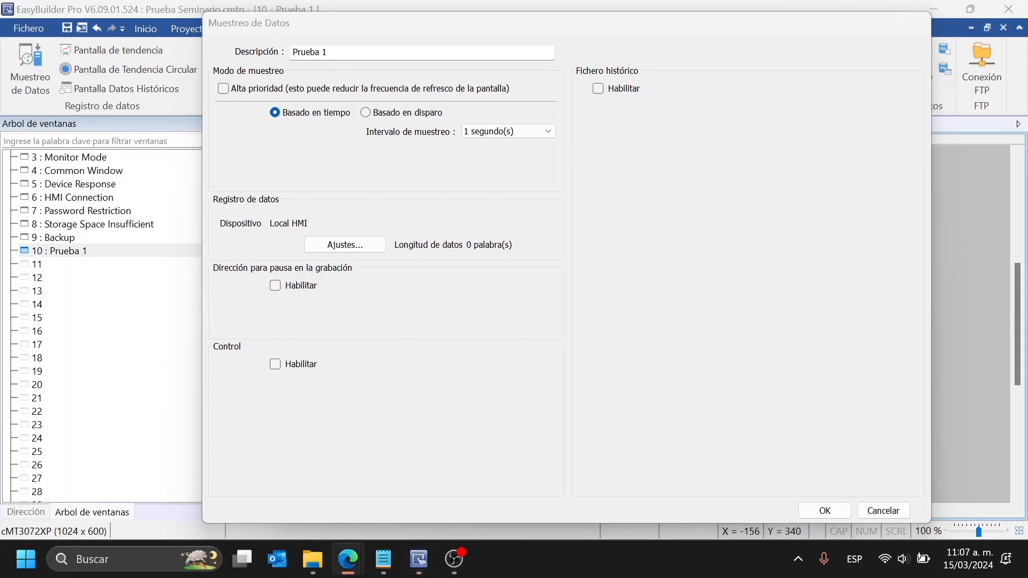
Review the sampling interval options available for time-based sampling, from fractions of a second up to minutes
click(481, 132)
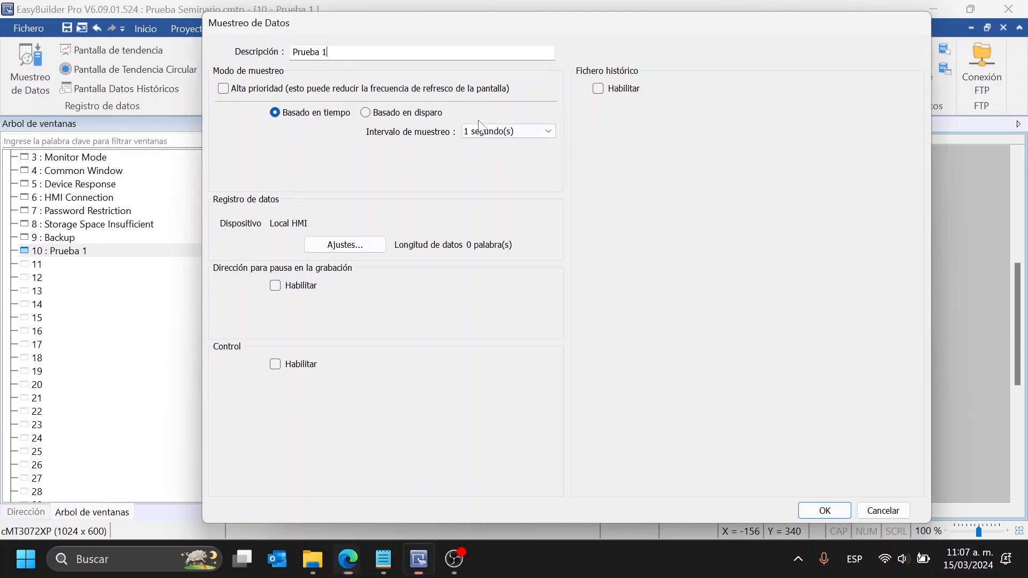
scroll(505, 241, down, 6)
scroll(506, 259, down, 15)
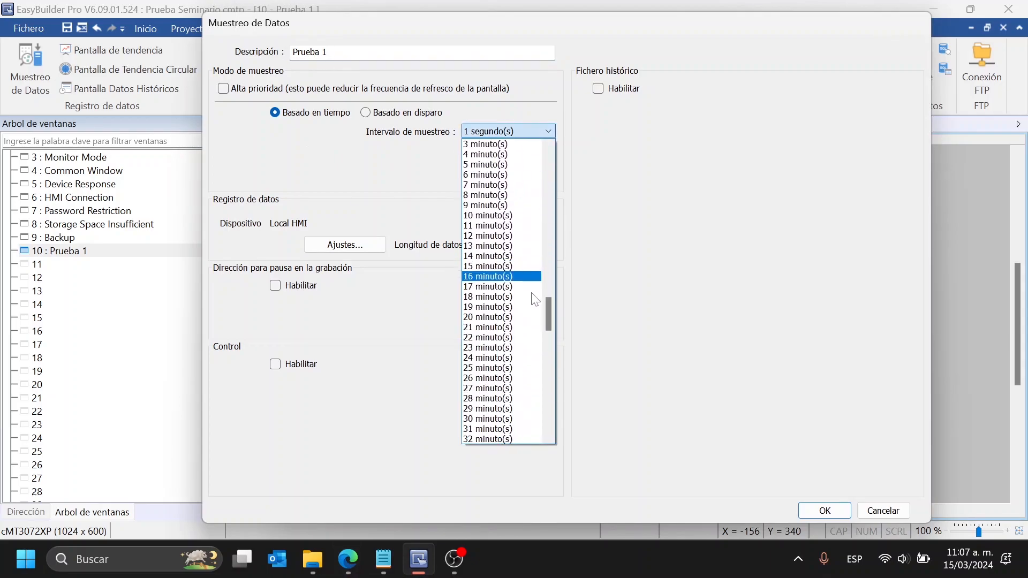
drag(545, 309, 544, 434)
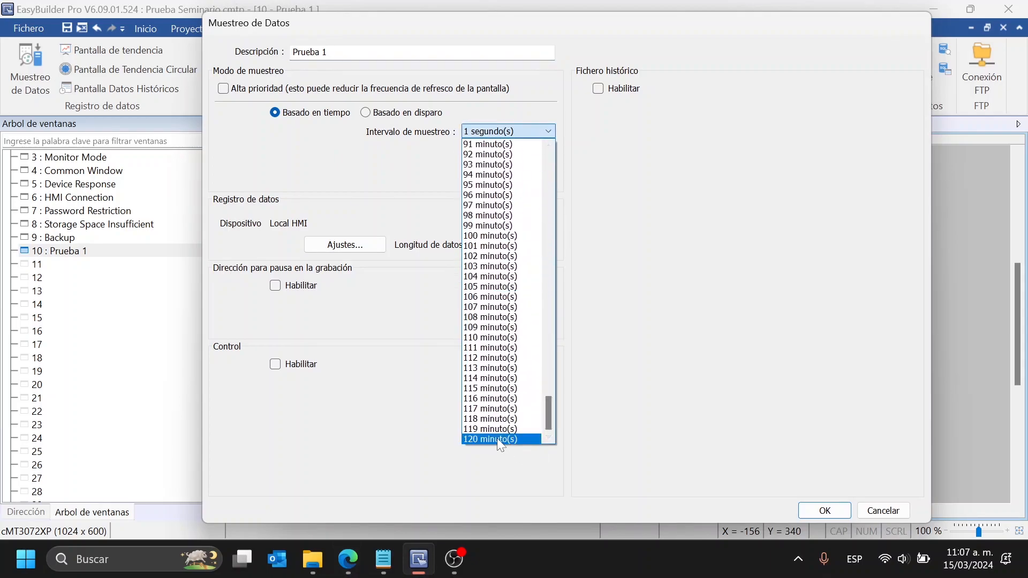
scroll(523, 275, up, 20)
drag(552, 325, 550, 156)
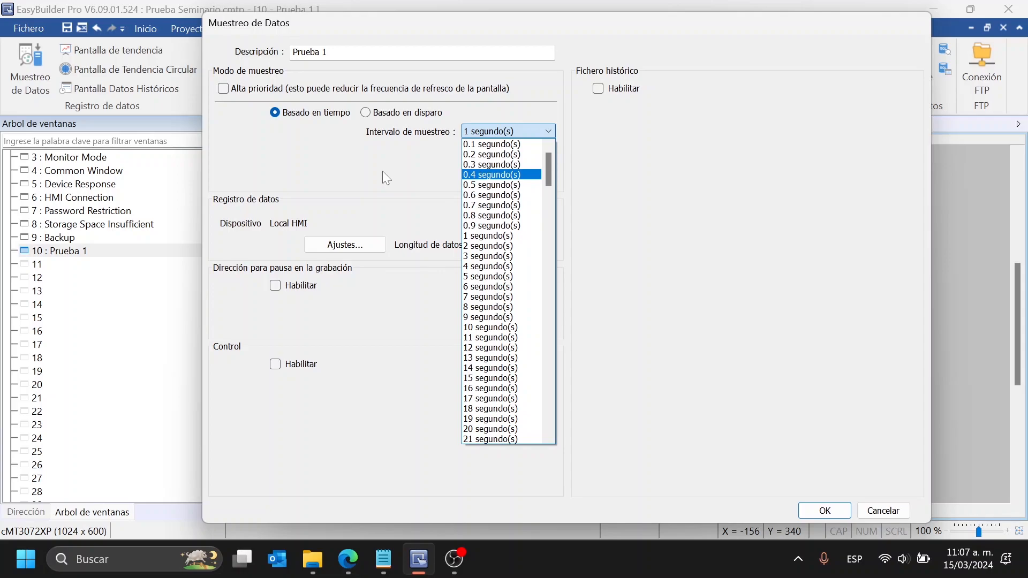
scroll(493, 263, down, 6)
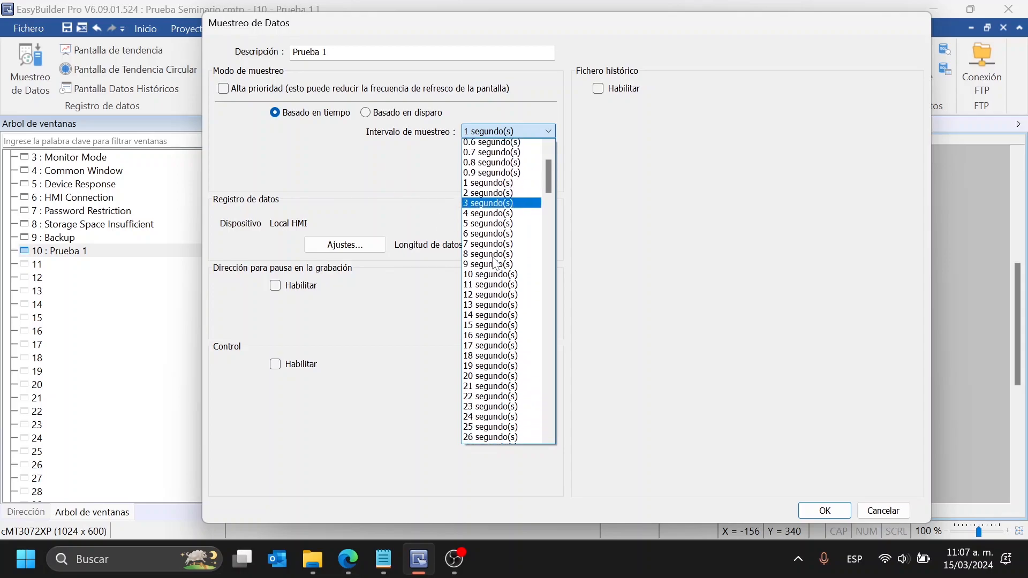
scroll(494, 262, down, 15)
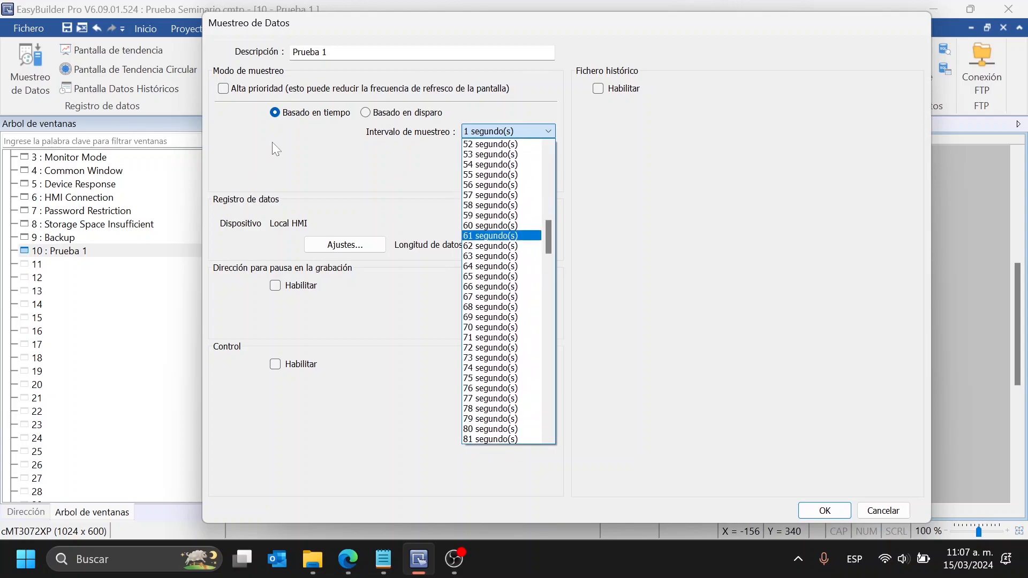
click(304, 140)
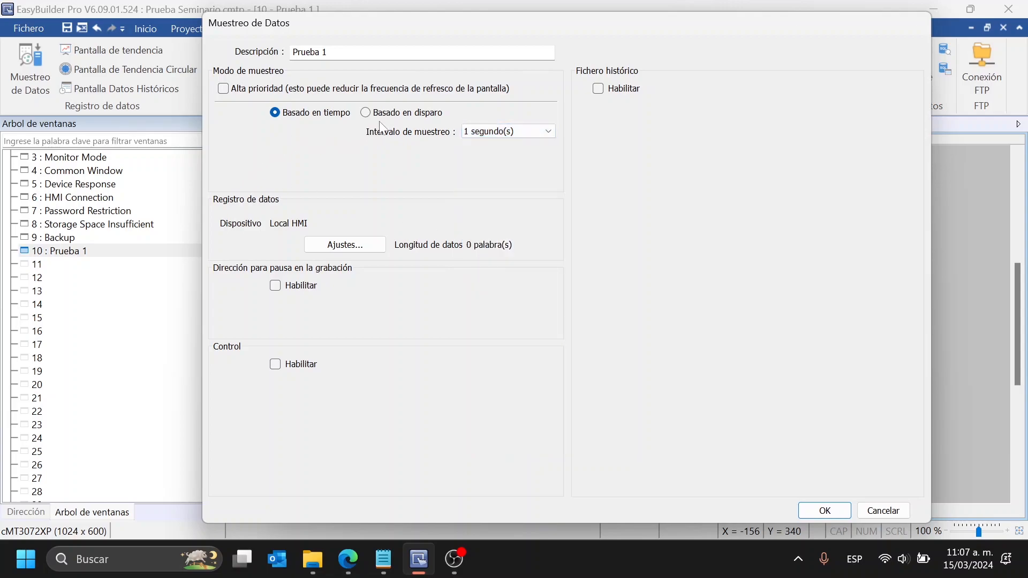
click(525, 131)
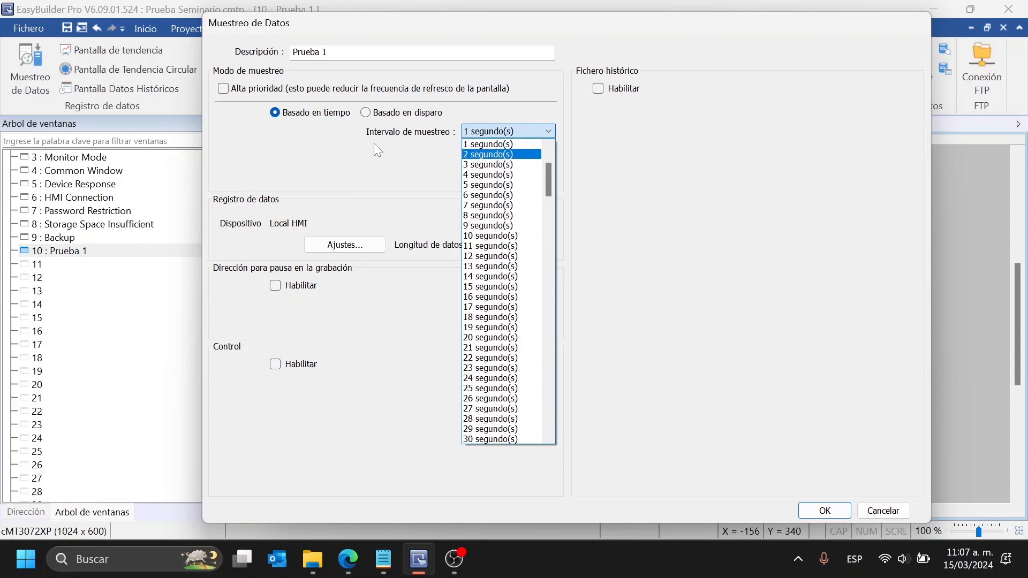
click(349, 159)
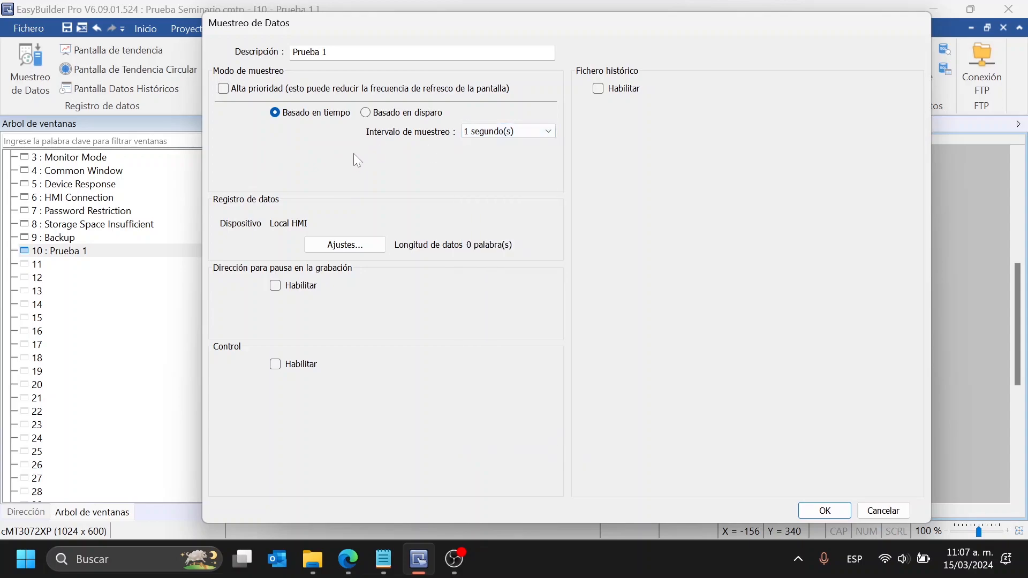
Try trigger-based sampling on Local HMI bit LB-10 in OFF->ON mode and review the trigger modes and reset-to-OFF option
click(376, 114)
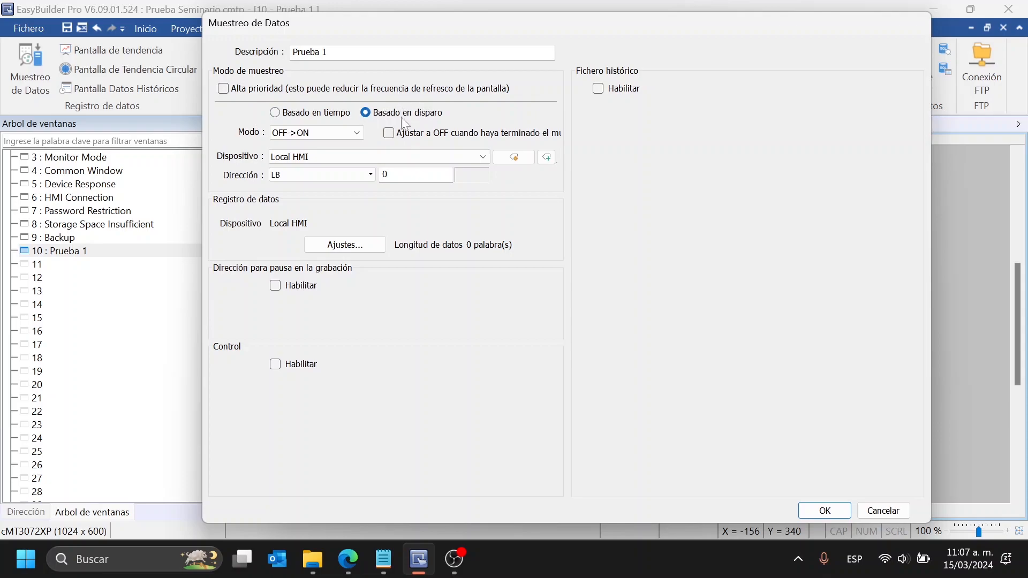
drag(401, 176, 382, 178)
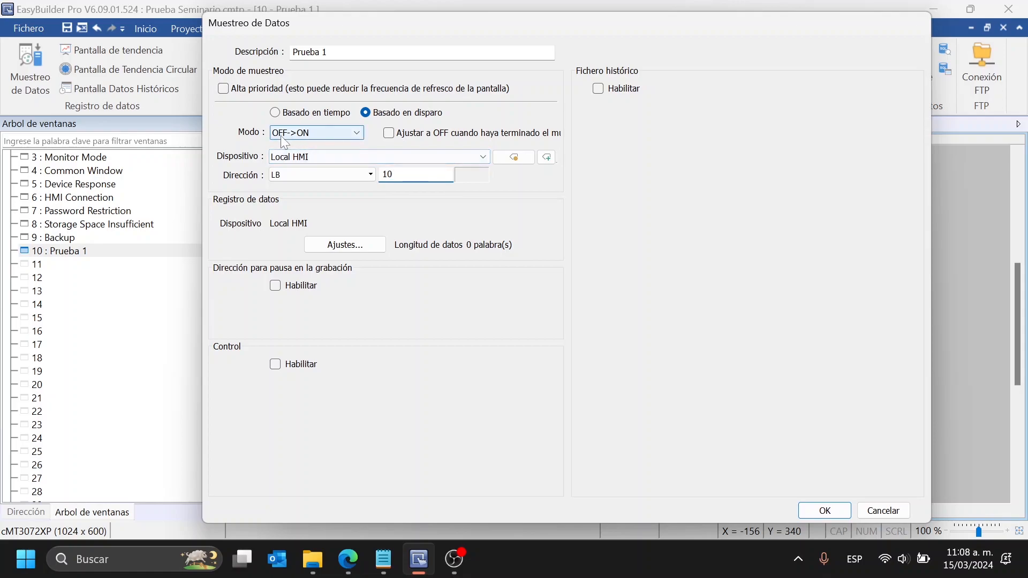
click(302, 135)
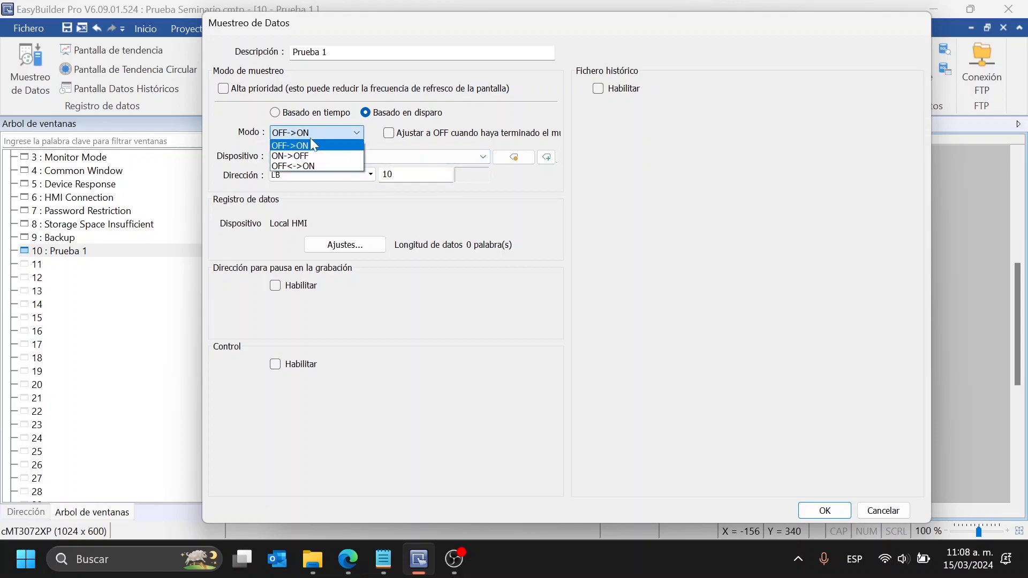
click(252, 142)
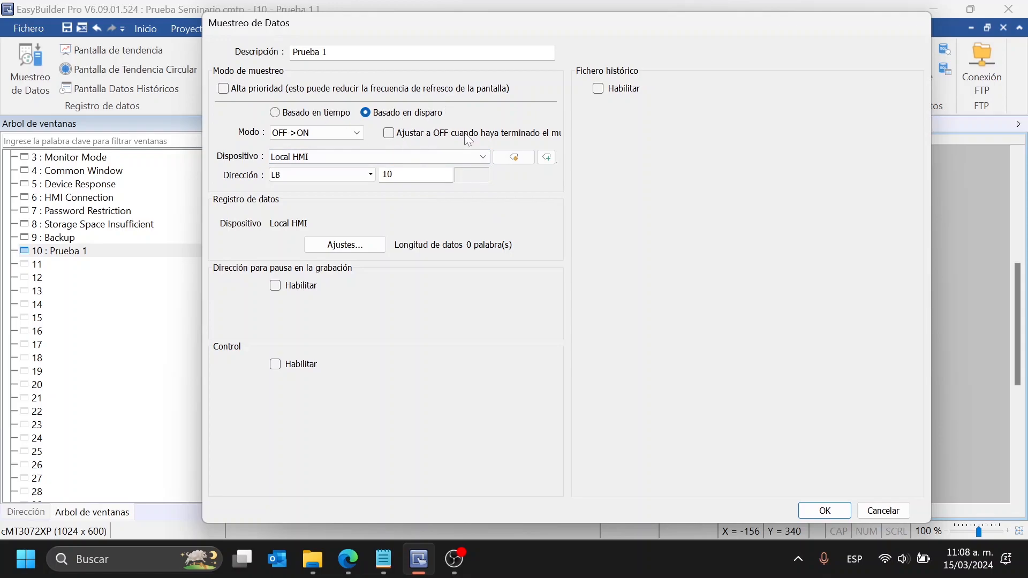
click(395, 135)
click(389, 133)
Set the sampling mode to time-based with an interval of 2 seconds
click(289, 118)
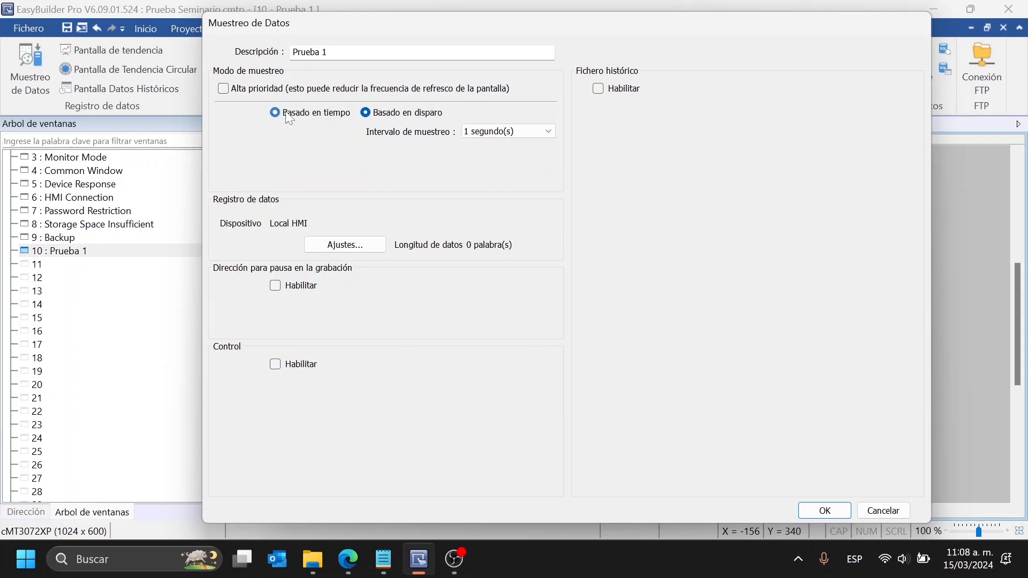
click(497, 132)
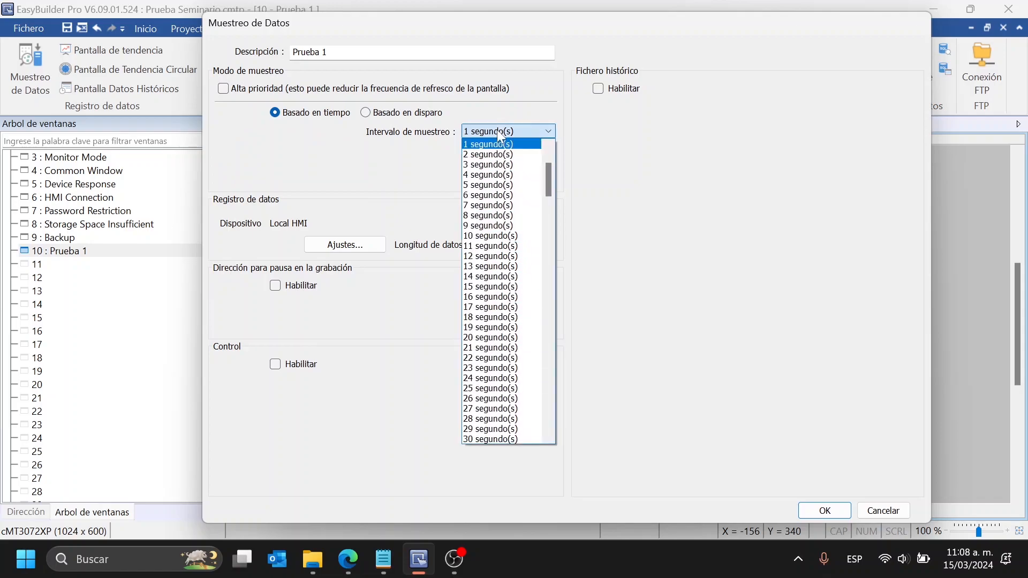
click(478, 154)
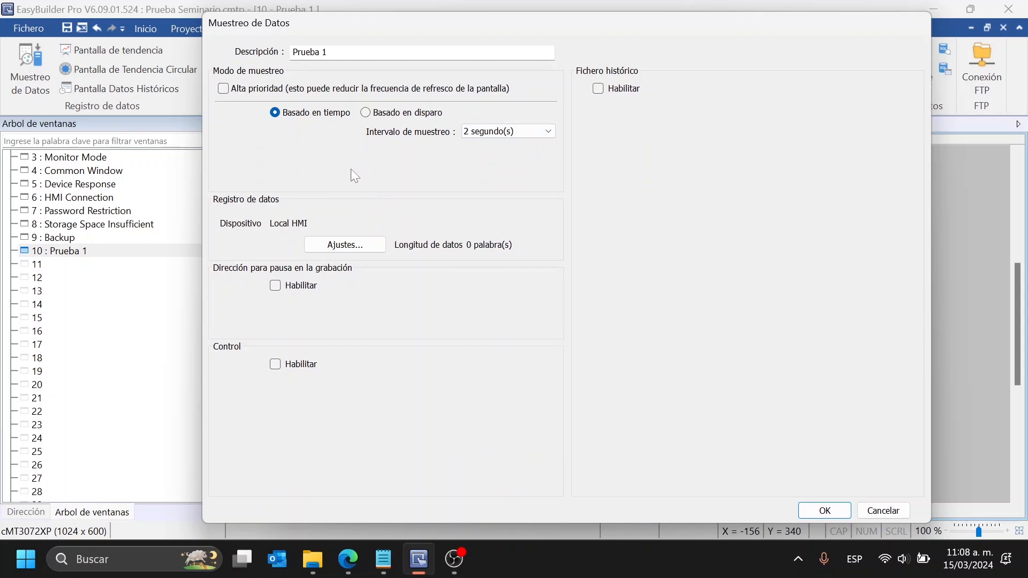
click(353, 53)
Add a data record channel on the Local HMI at address LW-5 with the 16-bit Unsigned data type
click(342, 250)
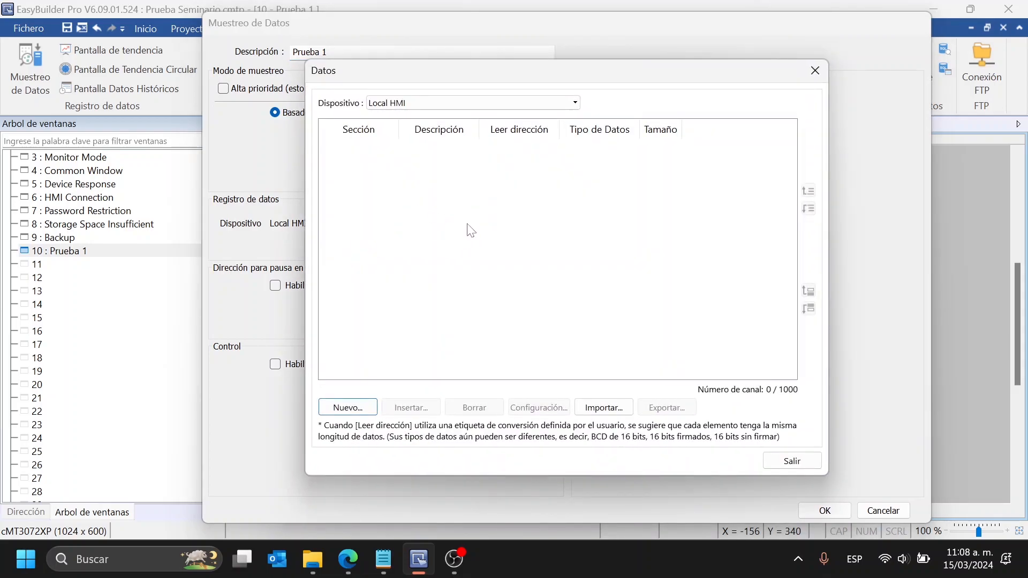
click(373, 408)
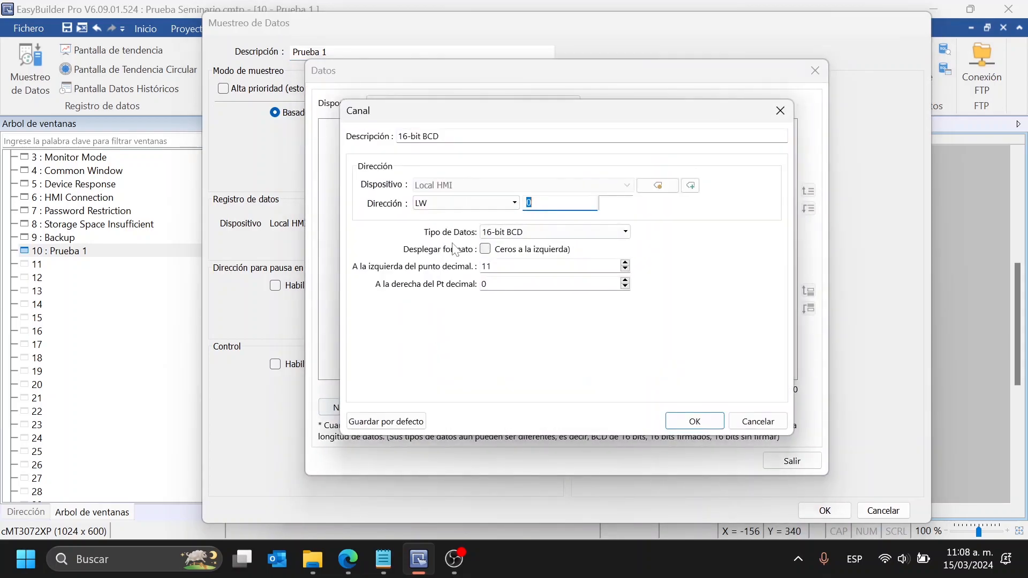
click(529, 235)
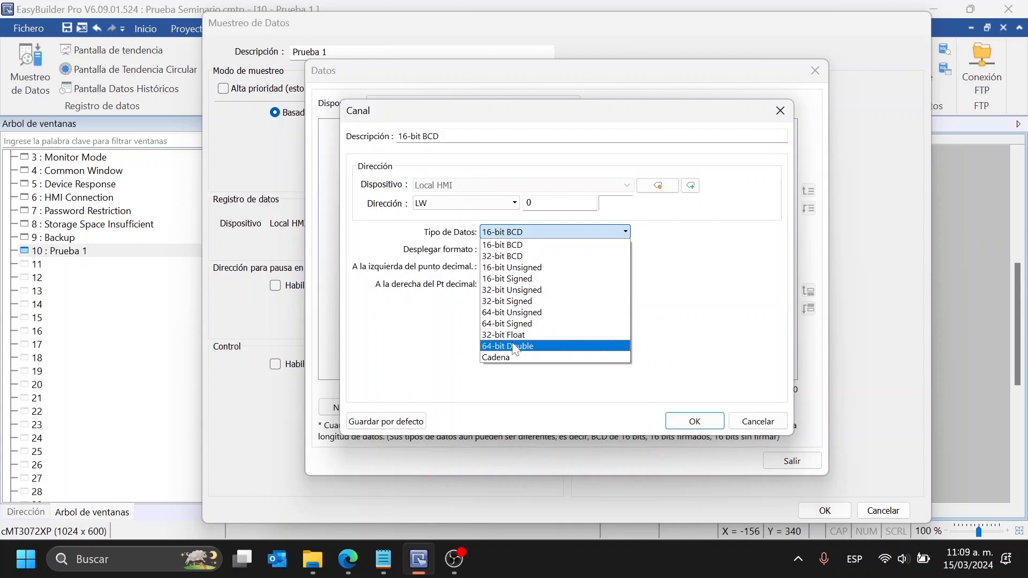
click(523, 244)
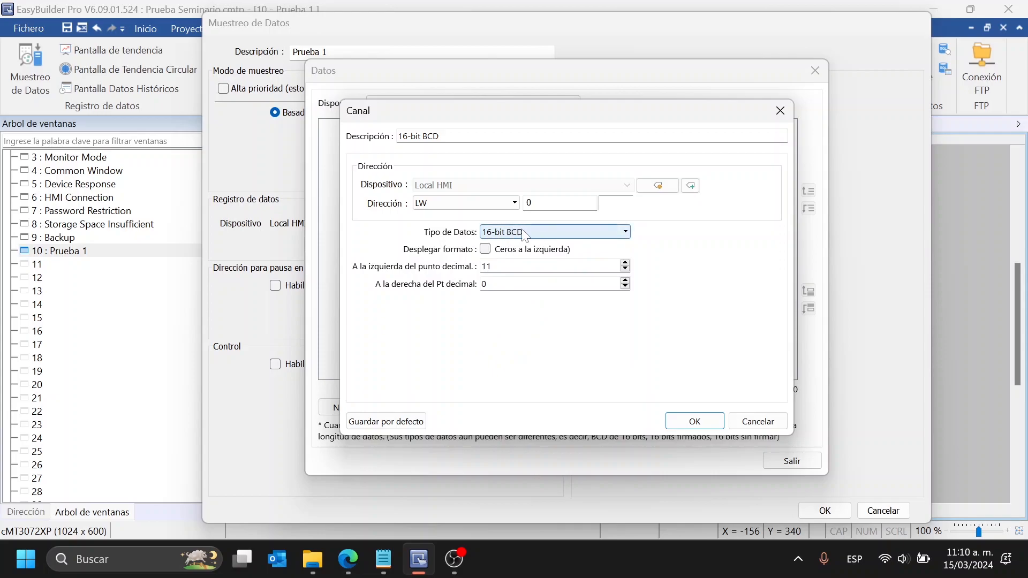
click(513, 234)
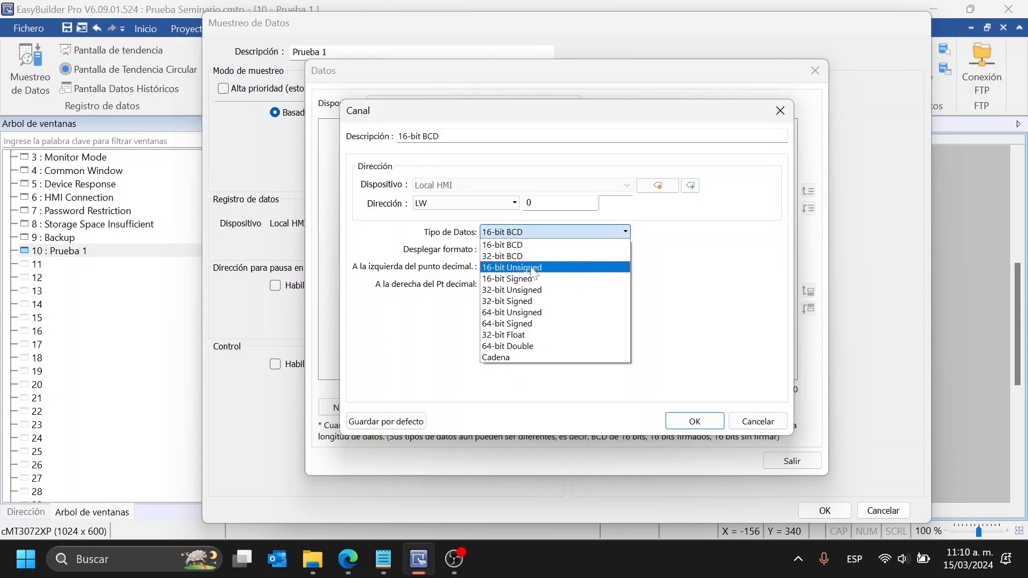
click(527, 267)
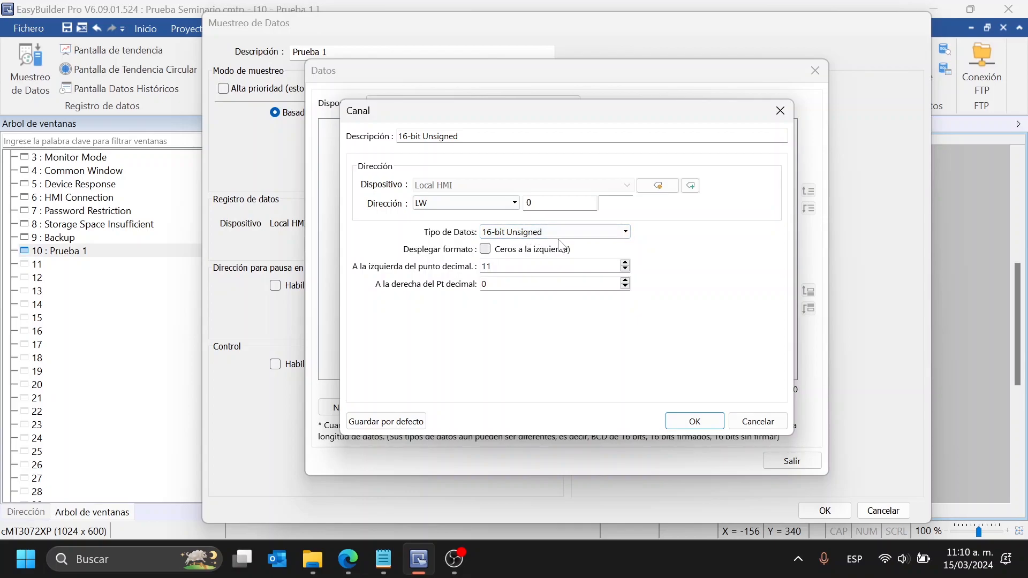
click(556, 203)
click(686, 422)
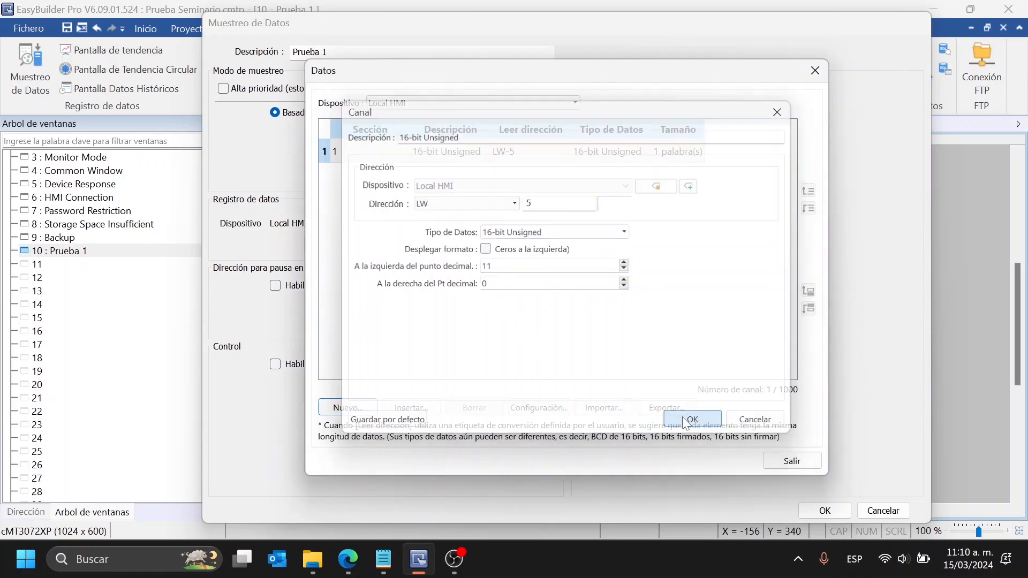
Change the description of the LW-5 channel to Prueba 1
click(554, 152)
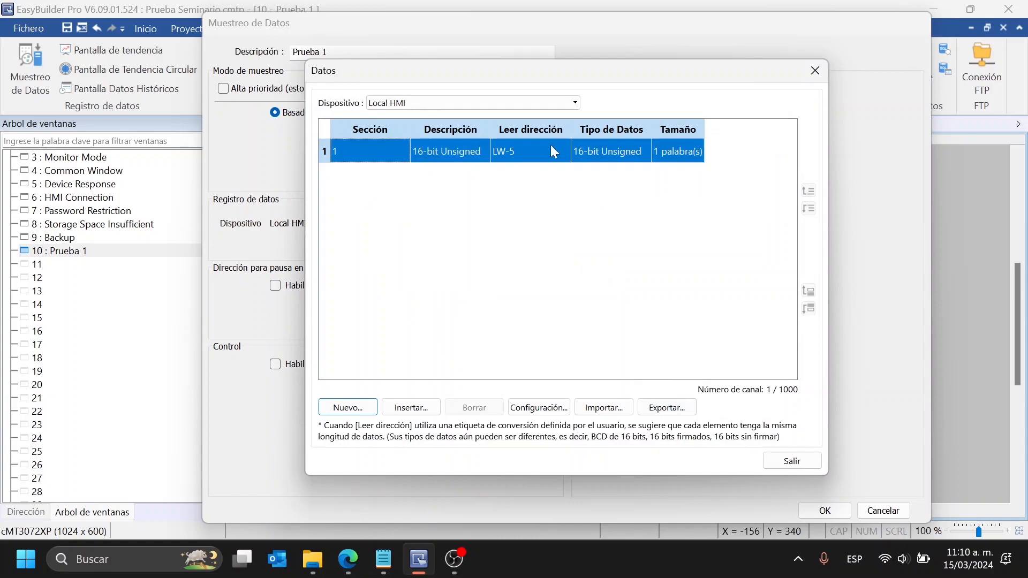
double_click(375, 148)
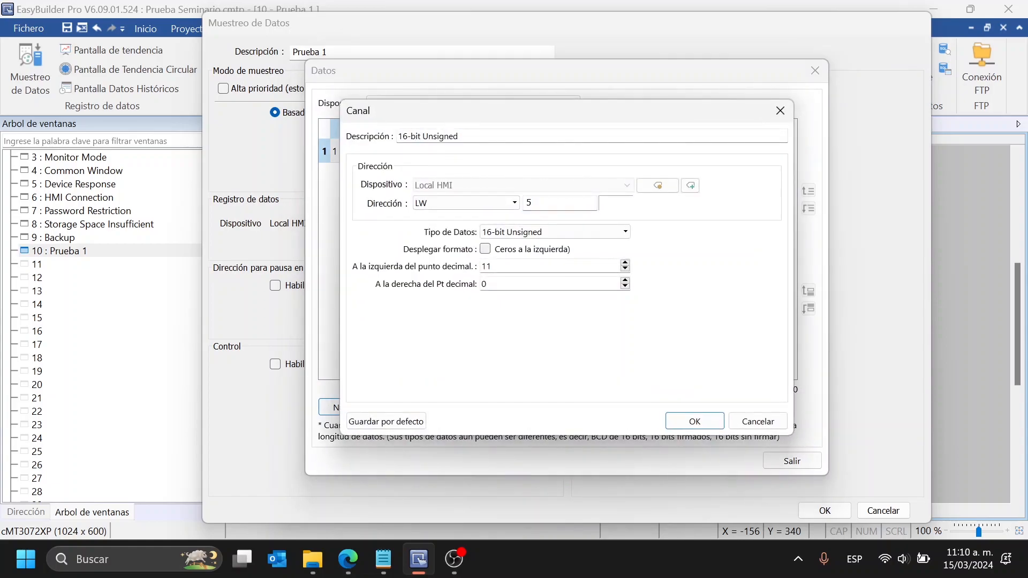
drag(462, 137, 398, 136)
key(Caps_Lock)
text(P)
key(Caps_Lock)
text(ruen)
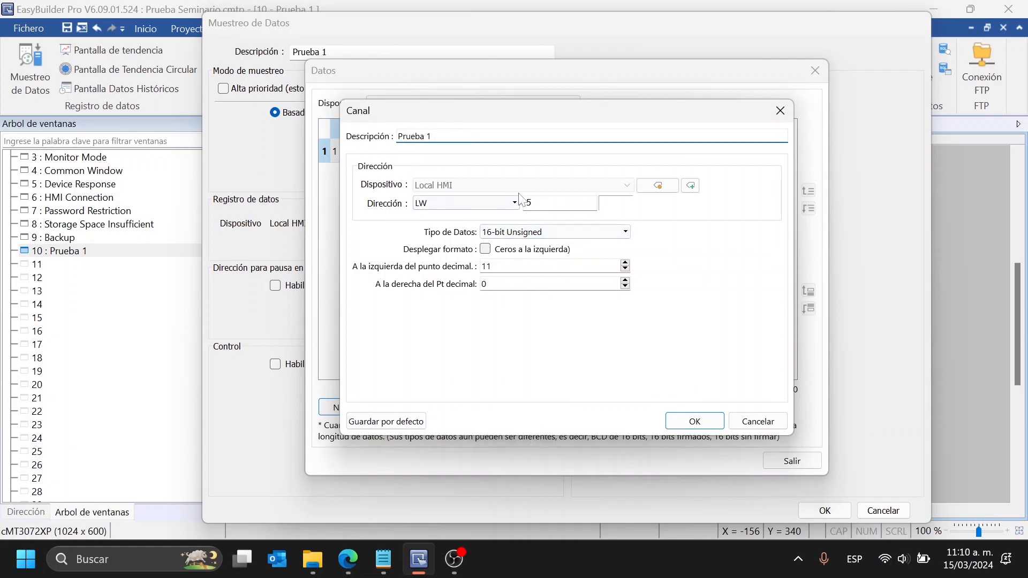
click(693, 421)
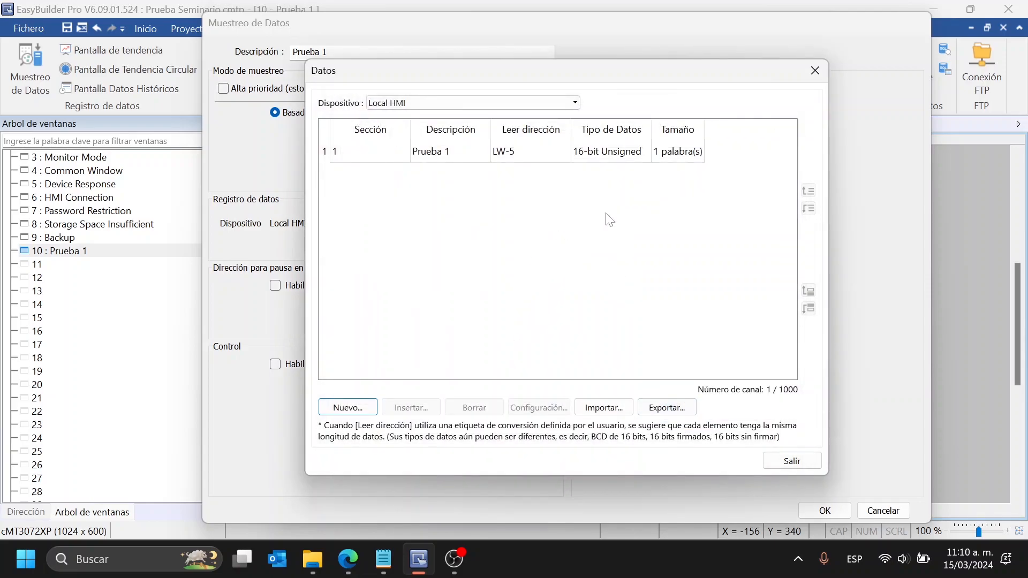
Try adding a second record channel at the non-contiguous address LW-45 and review the address and data types available
click(359, 148)
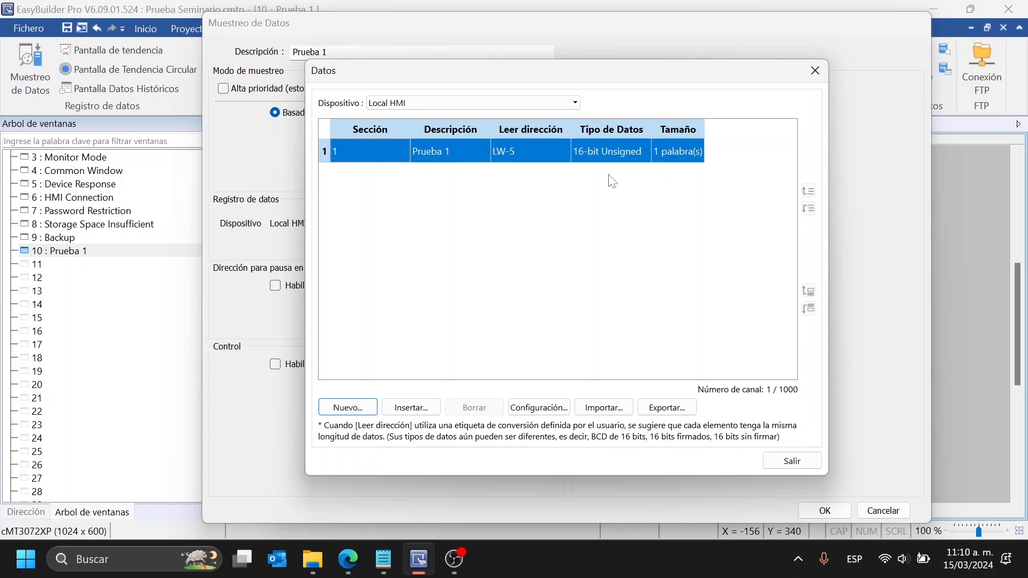
click(358, 410)
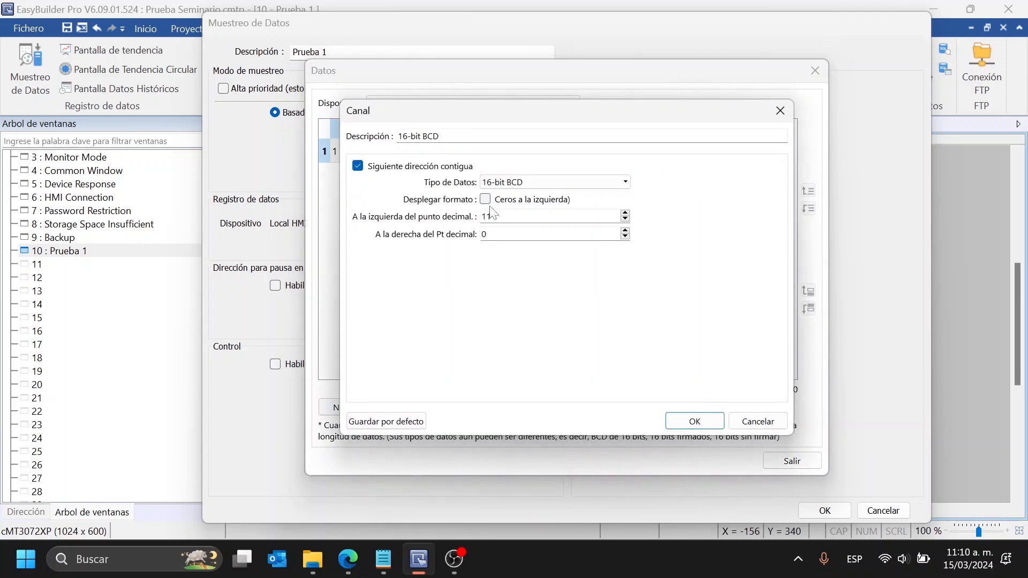
drag(474, 118, 595, 190)
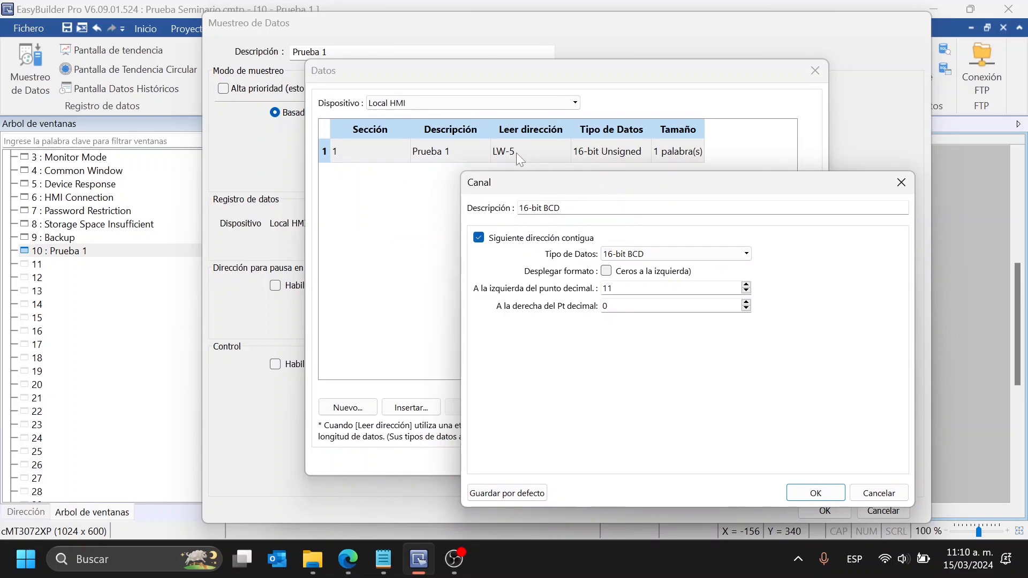
click(517, 239)
click(515, 241)
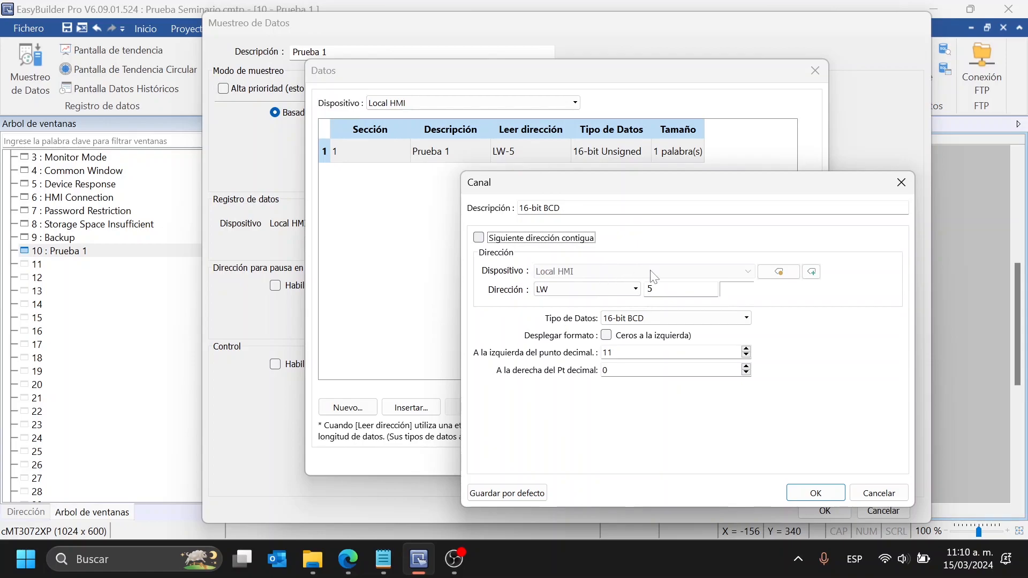
double_click(648, 288)
text(45)
click(635, 289)
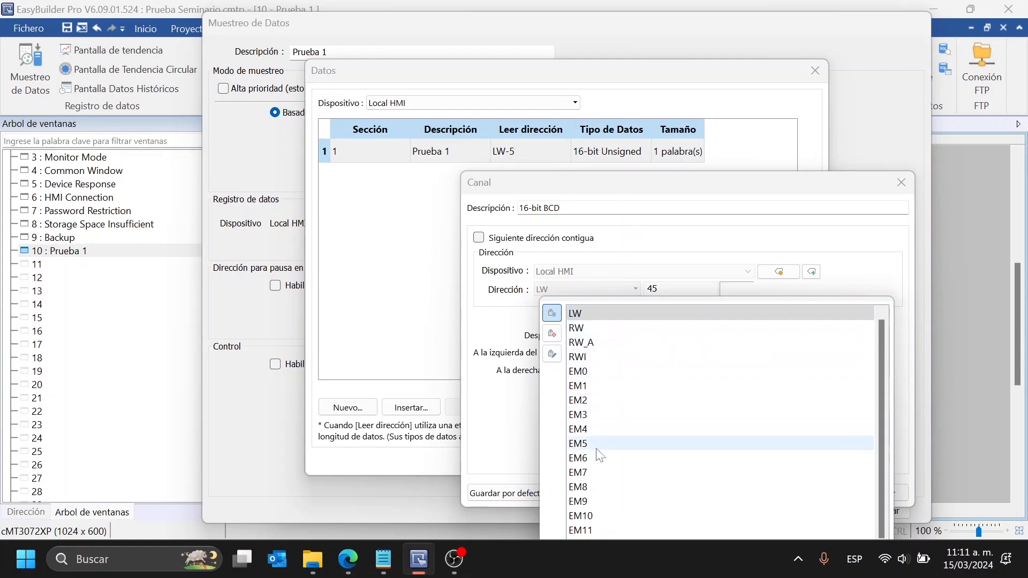
click(645, 244)
click(663, 320)
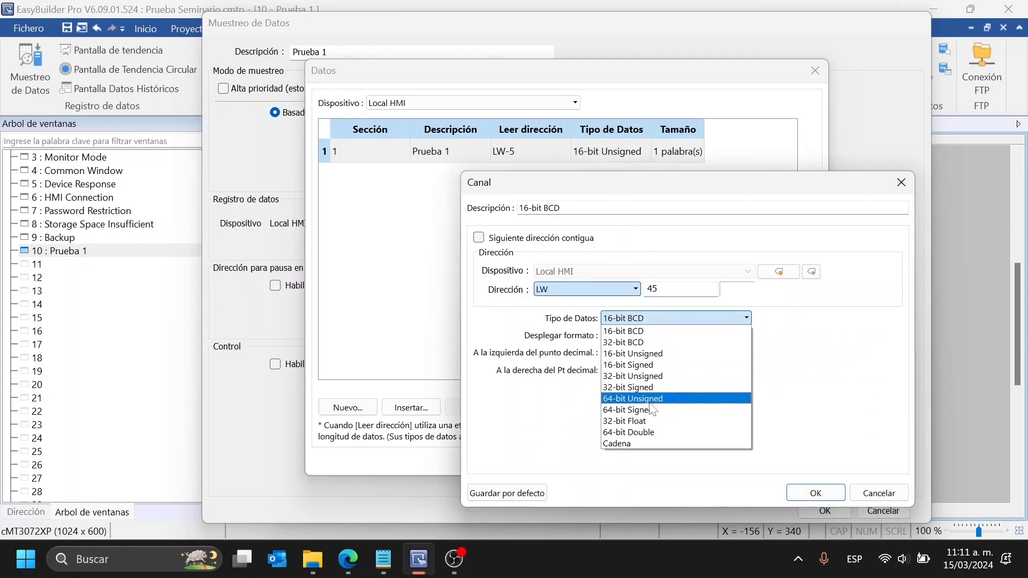
click(684, 248)
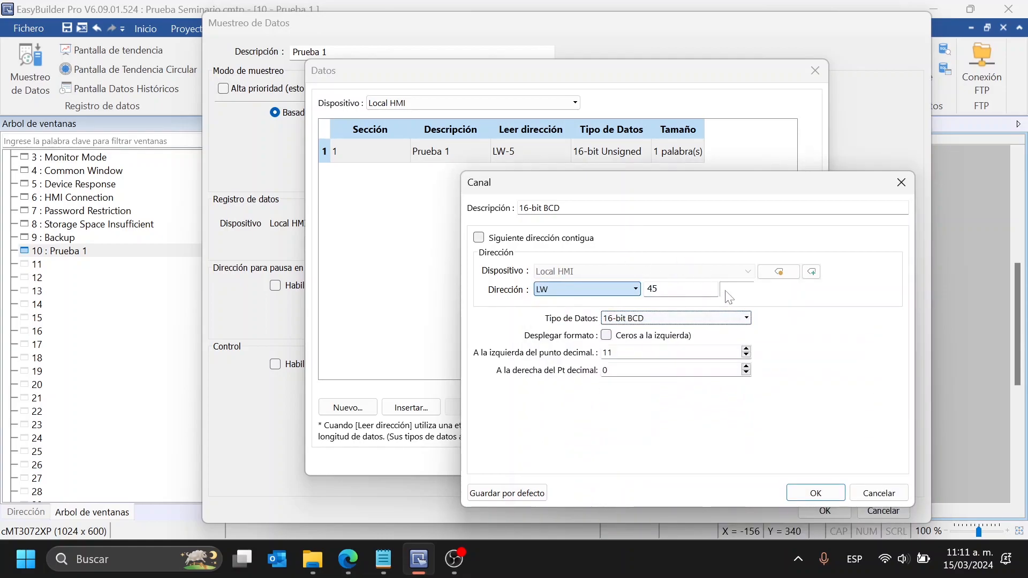
click(878, 493)
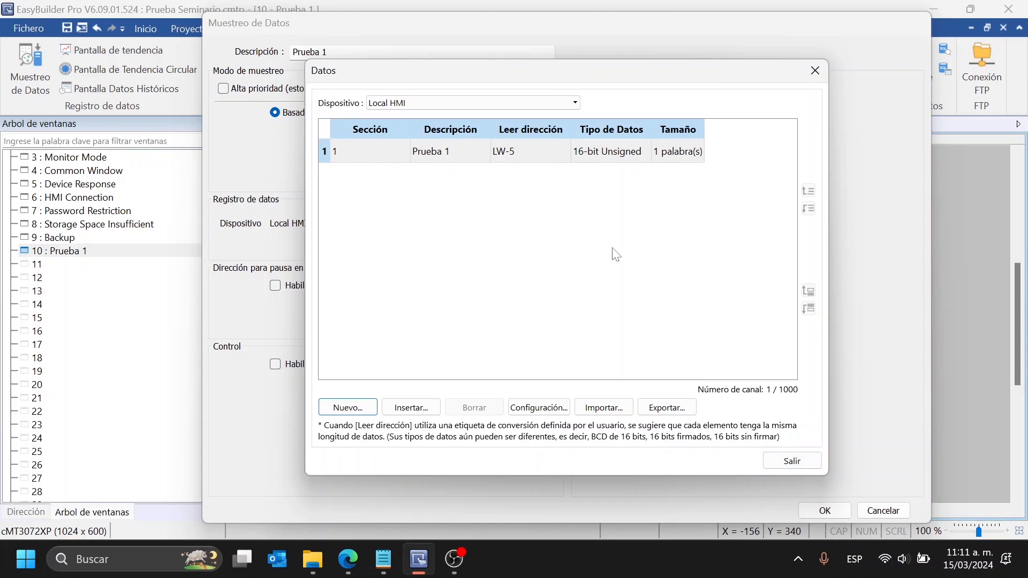
click(786, 460)
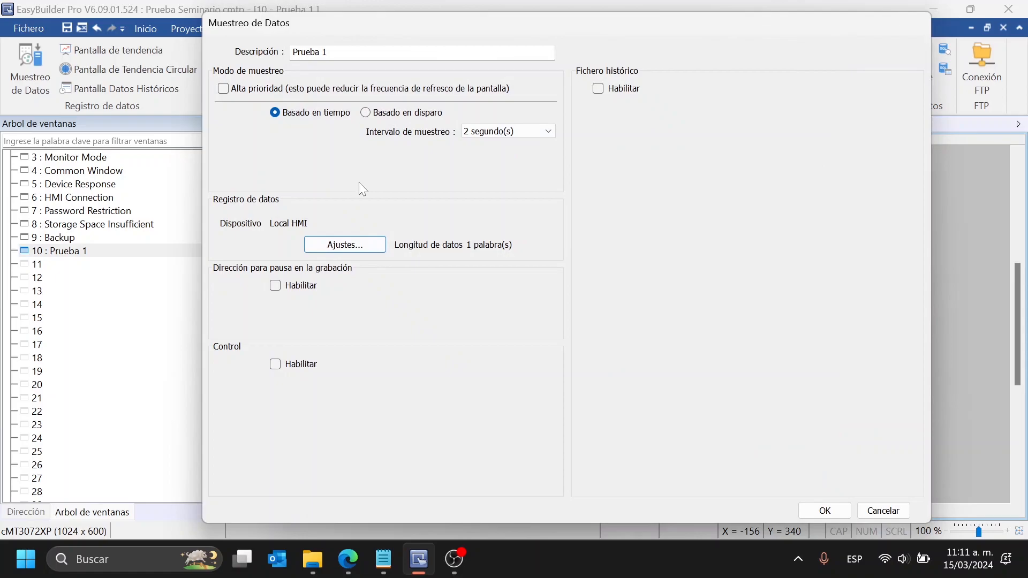
click(345, 244)
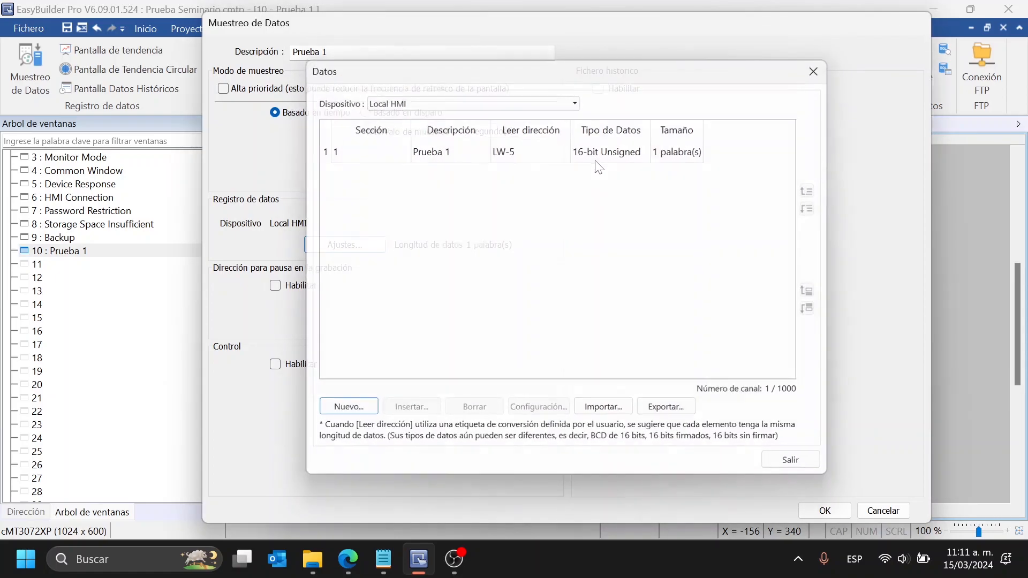
key(Escape)
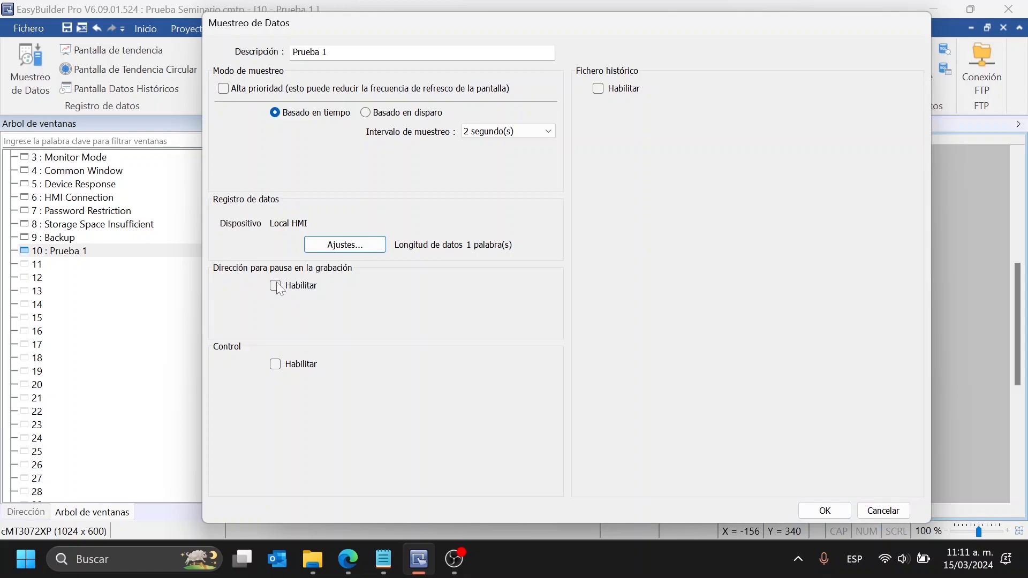
Enable the recording pause address at Local HMI LB-10 in ON mode and the control address at Local HMI LW-20
click(294, 288)
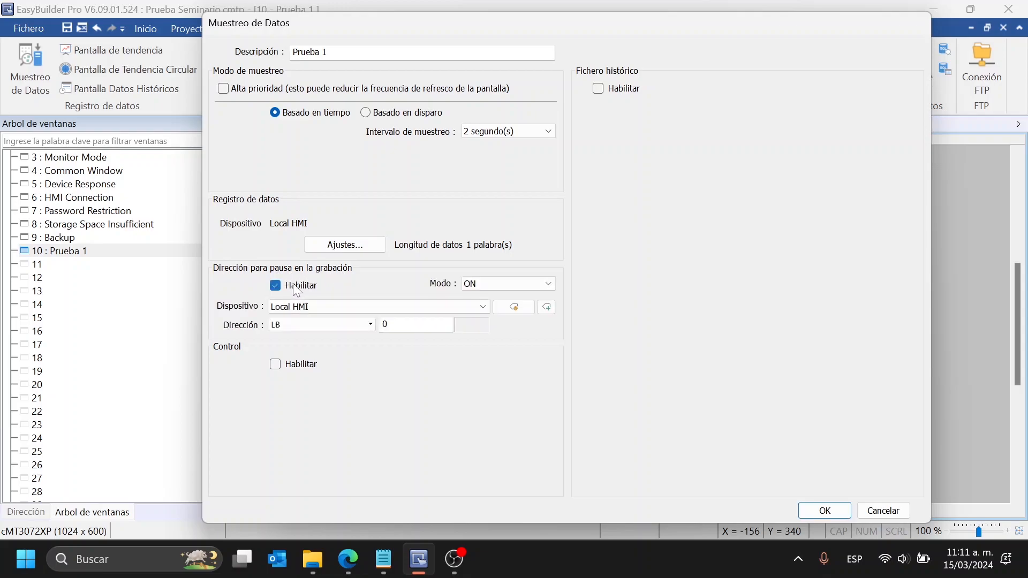
click(501, 287)
click(500, 287)
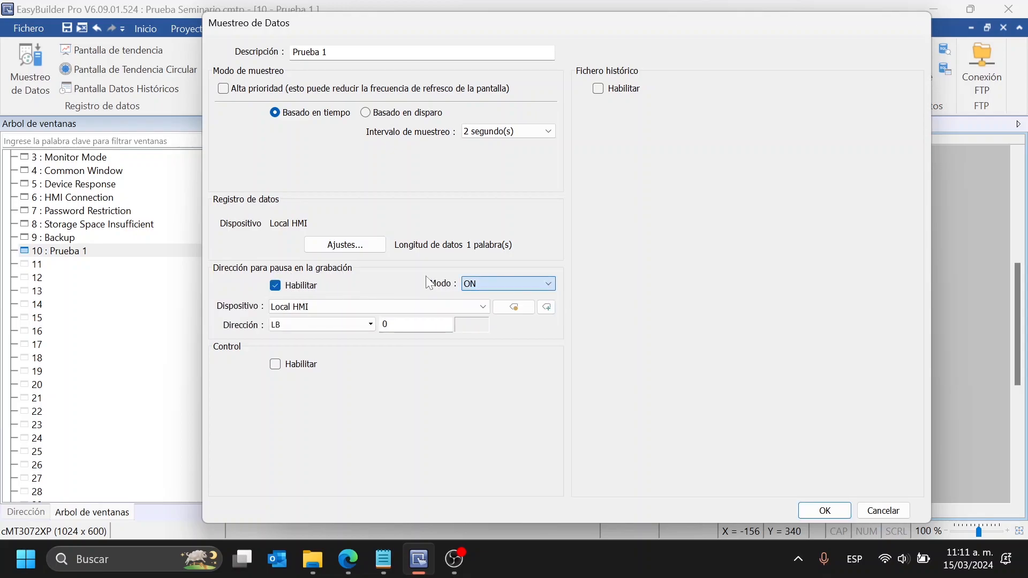
double_click(410, 324)
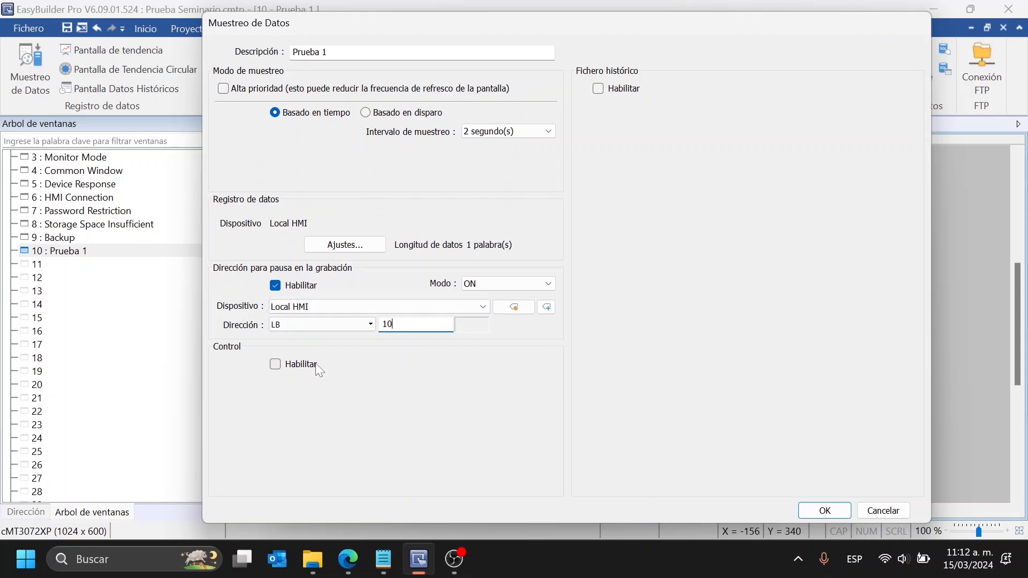
click(275, 365)
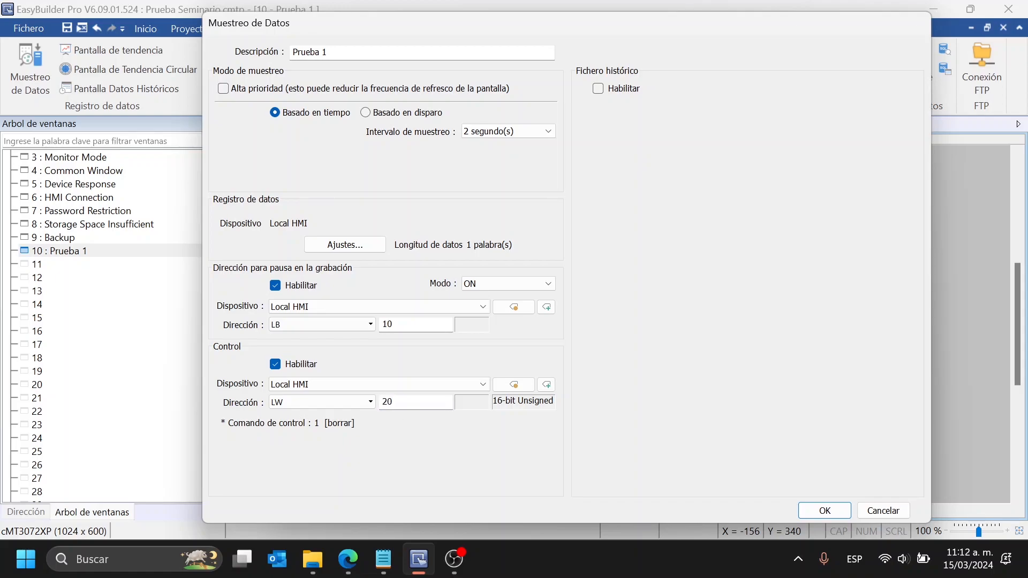
click(421, 402)
Review the history file options and the channel list, then save the data sampling with the history file disabled
click(598, 89)
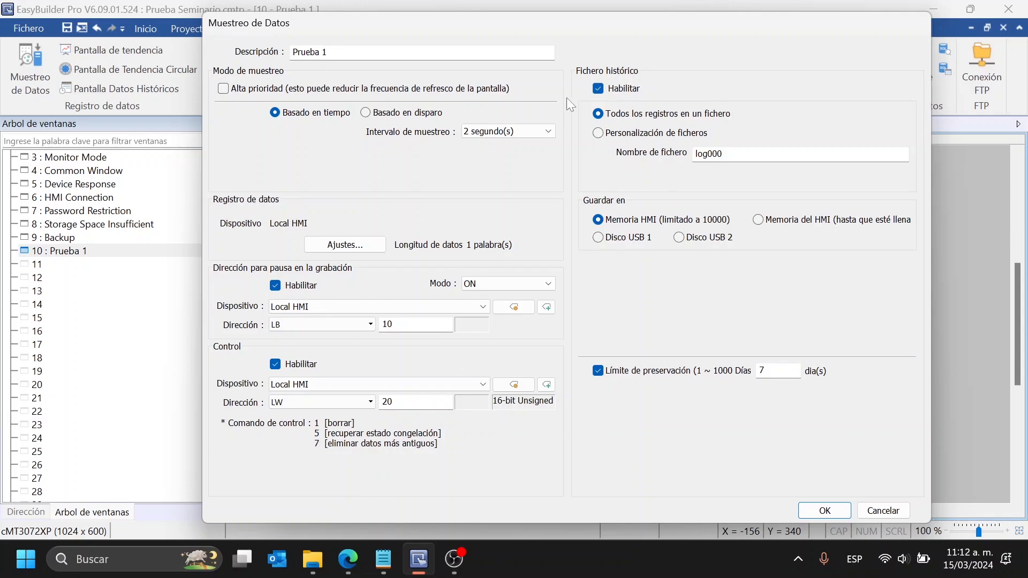
click(598, 89)
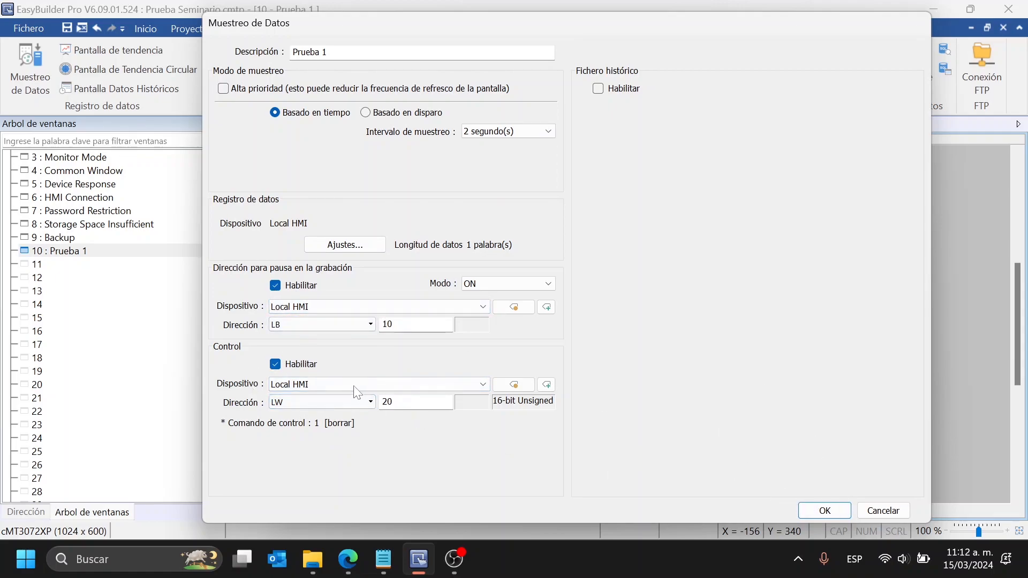
click(346, 245)
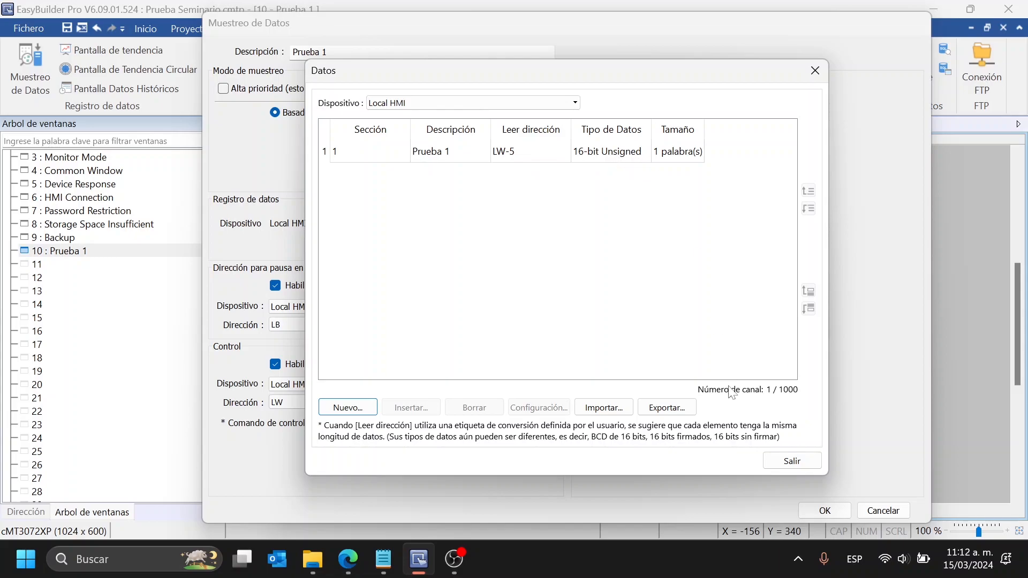
click(792, 463)
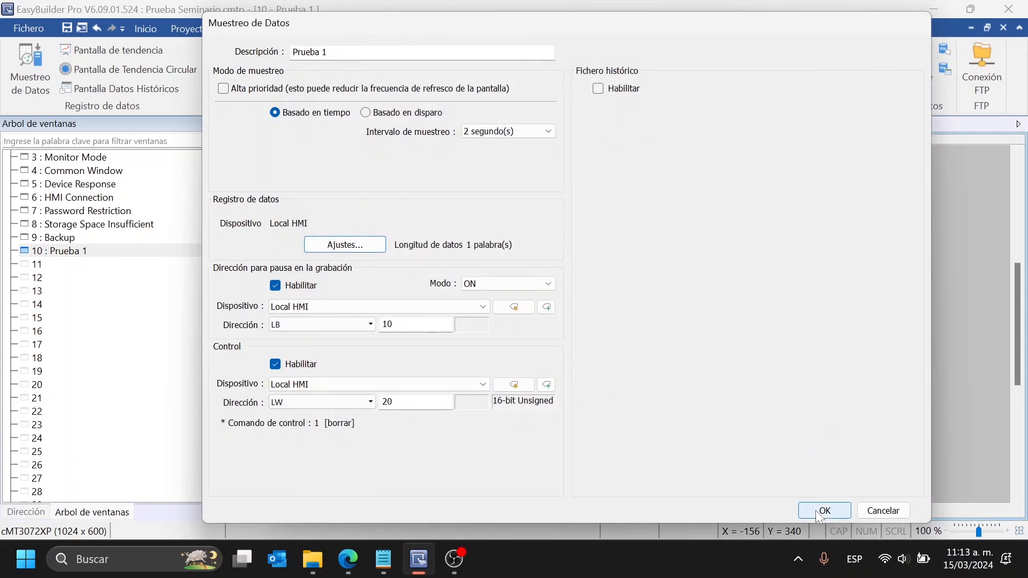
click(817, 511)
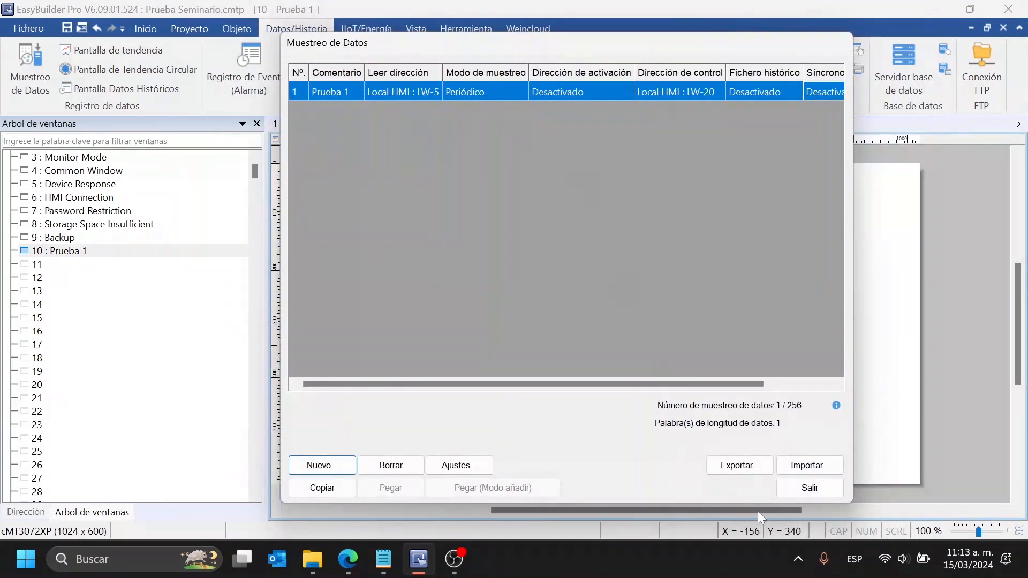
click(805, 488)
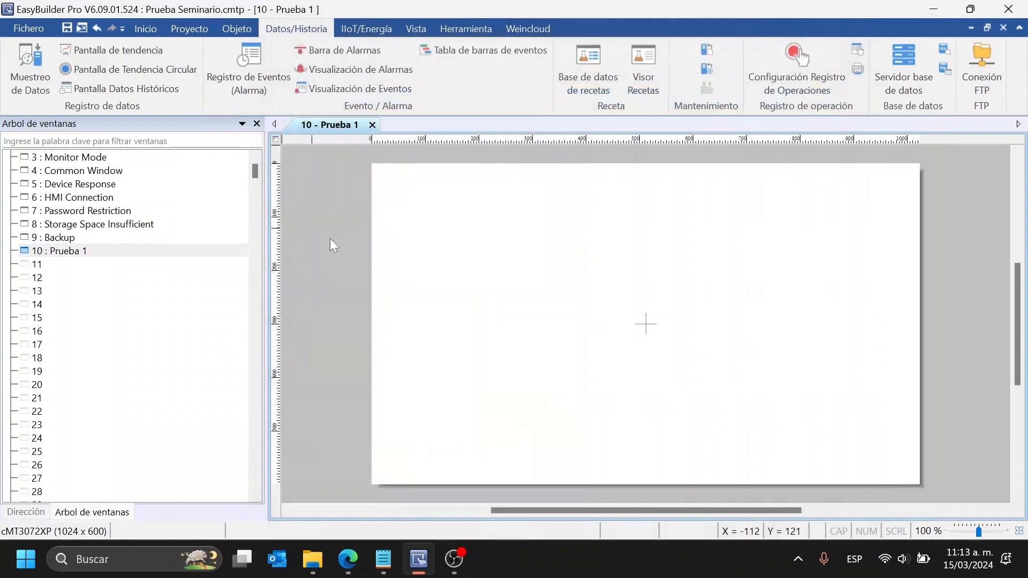
Add a toggle switch for Local HMI bit LB-10 and place it left of centre on window 10, Prueba 1
click(145, 28)
click(190, 28)
click(237, 28)
click(312, 89)
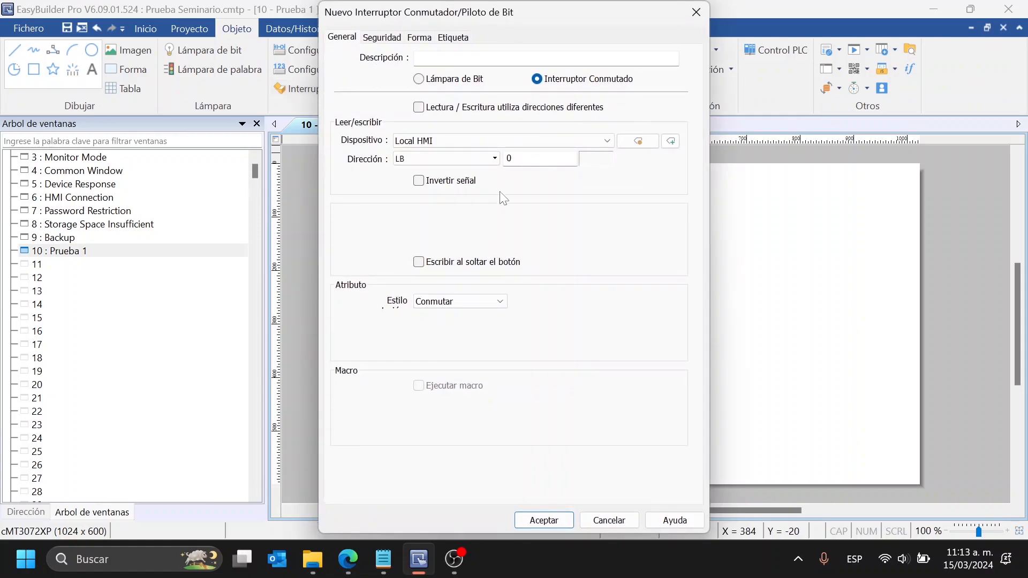
click(511, 158)
text(10)
key(Return)
click(480, 277)
drag(438, 250, 557, 399)
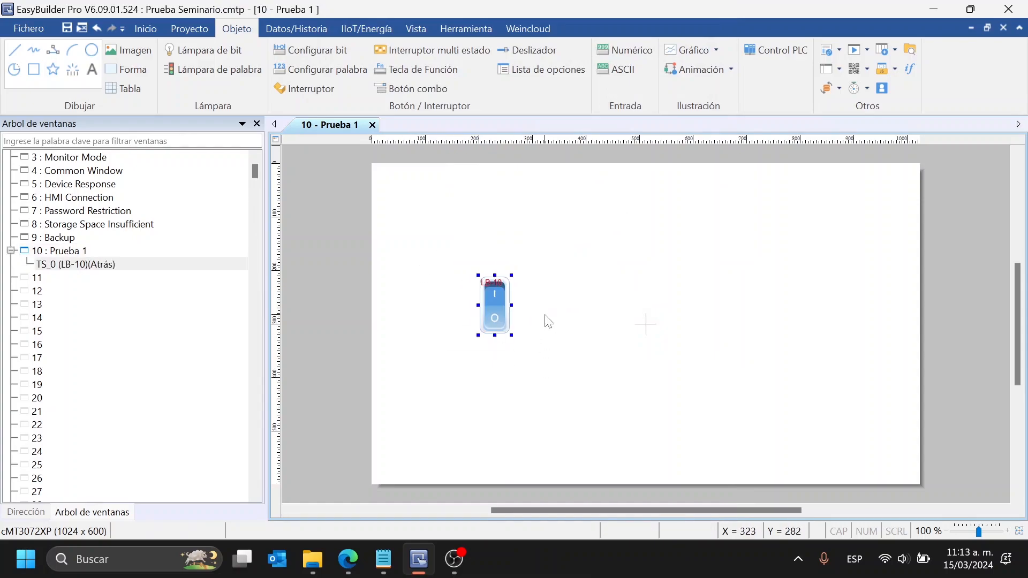
click(544, 322)
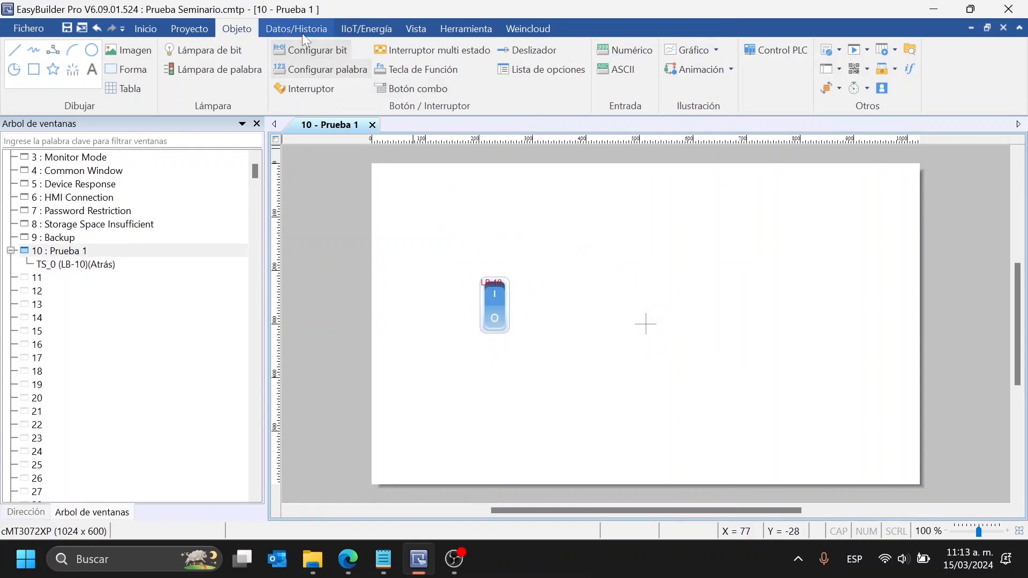
Add a numeric input object at Local HMI address LW-15 and place it directly below the toggle switch
click(622, 53)
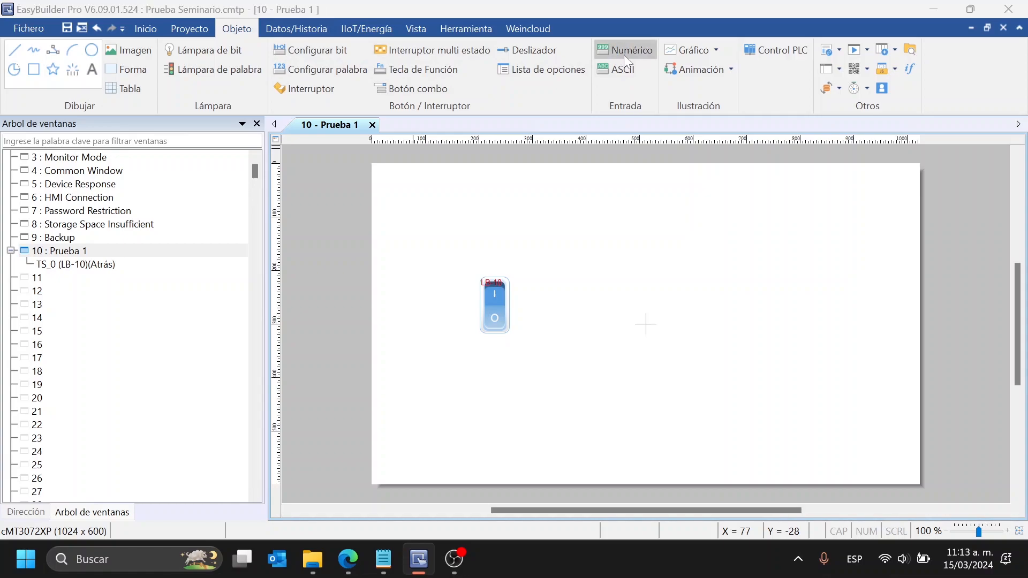
click(511, 239)
double_click(509, 318)
text(15)
click(544, 520)
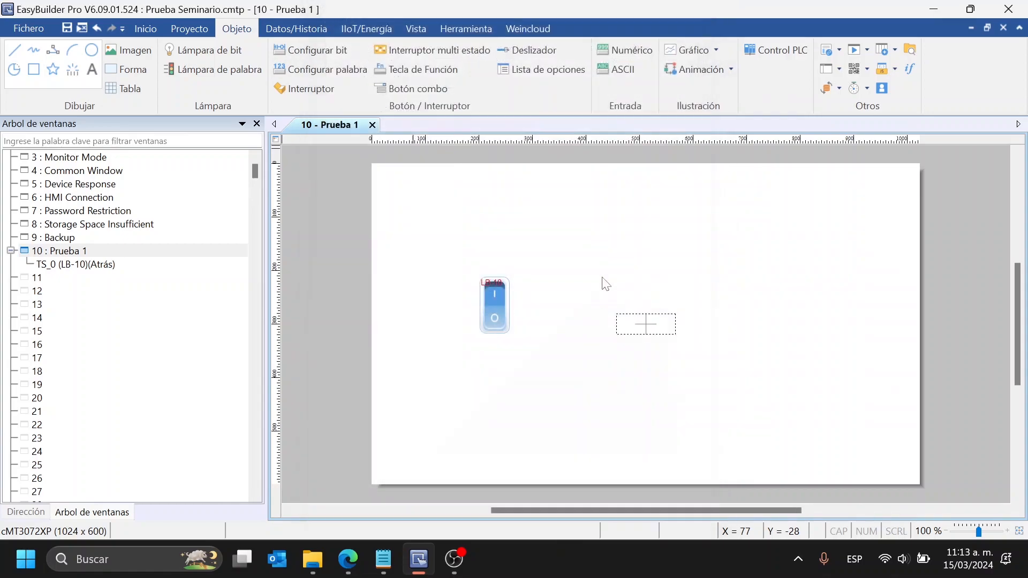
click(490, 247)
drag(484, 244, 510, 361)
click(498, 303)
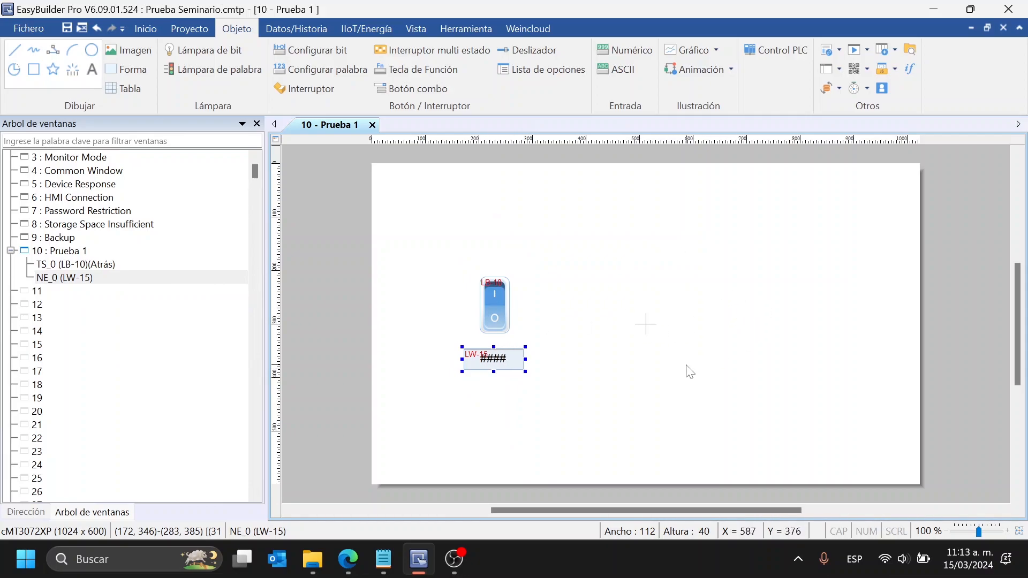
click(495, 302)
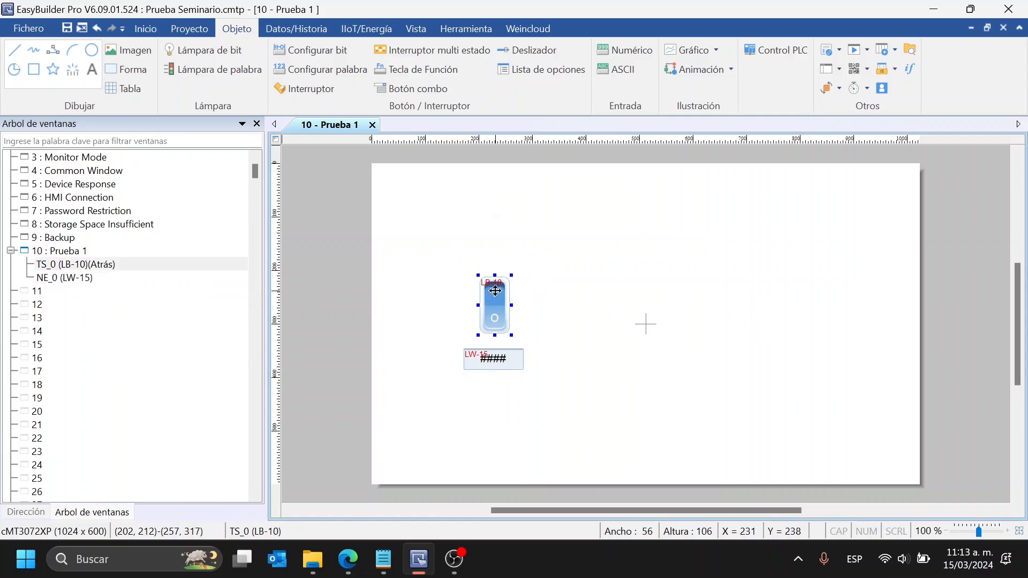
click(541, 320)
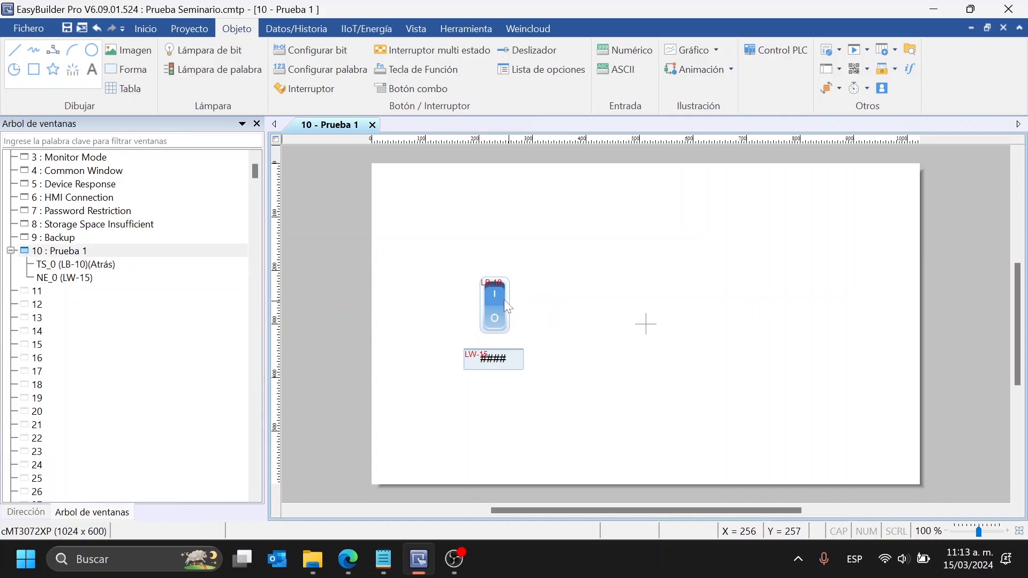
Check the pause and control addresses and the recorded channel in the Prueba 1 data sampling settings
click(297, 29)
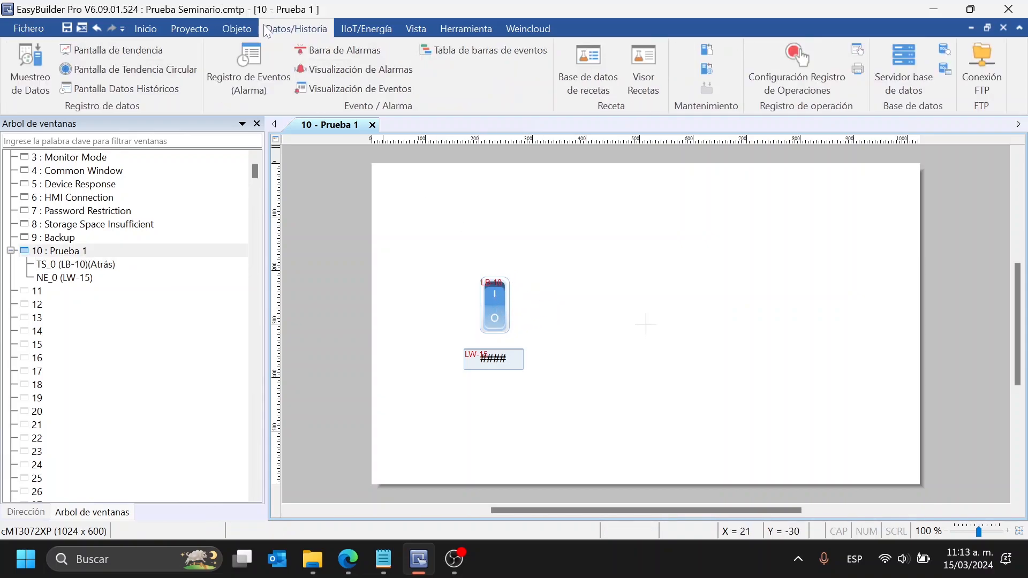
click(32, 75)
double_click(470, 92)
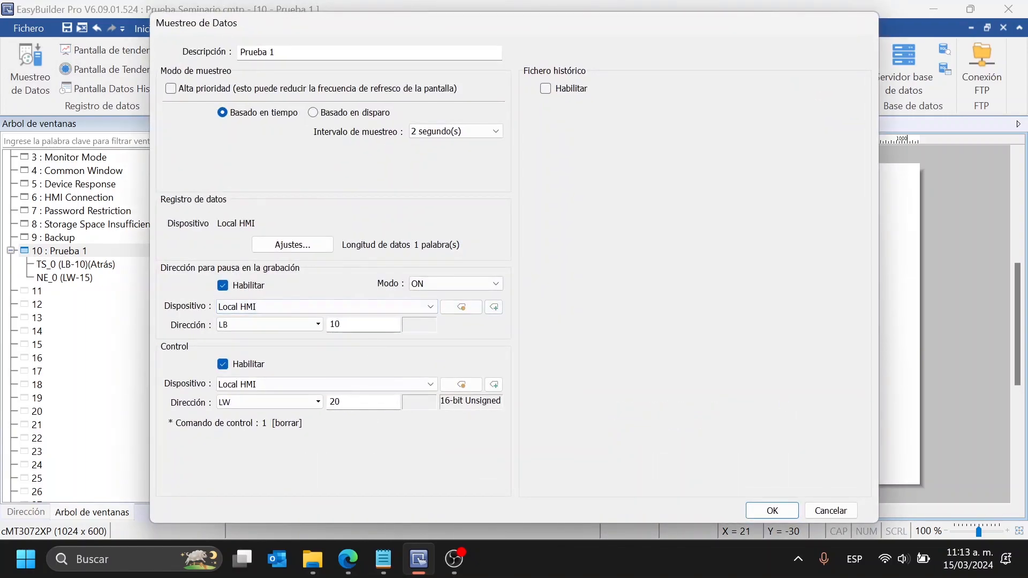
click(325, 249)
click(761, 69)
click(833, 509)
click(758, 487)
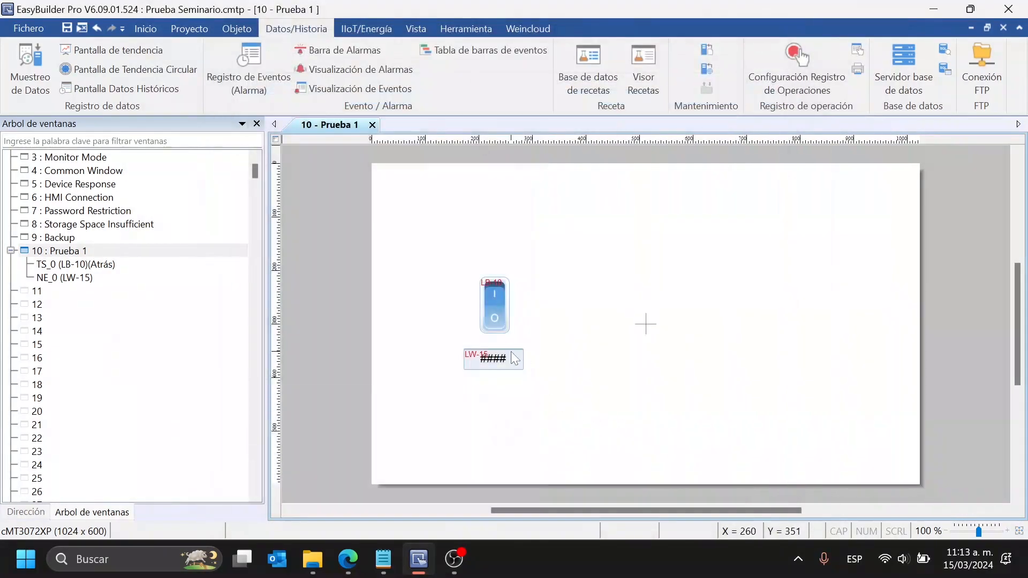
Change the address of the numeric input below the toggle switch to LW-20
double_click(510, 351)
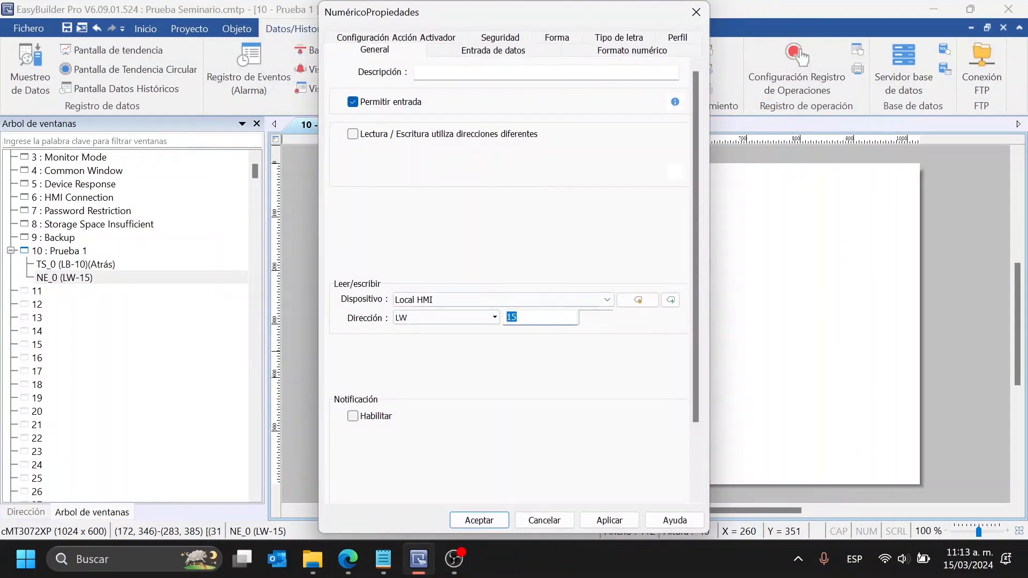
click(479, 520)
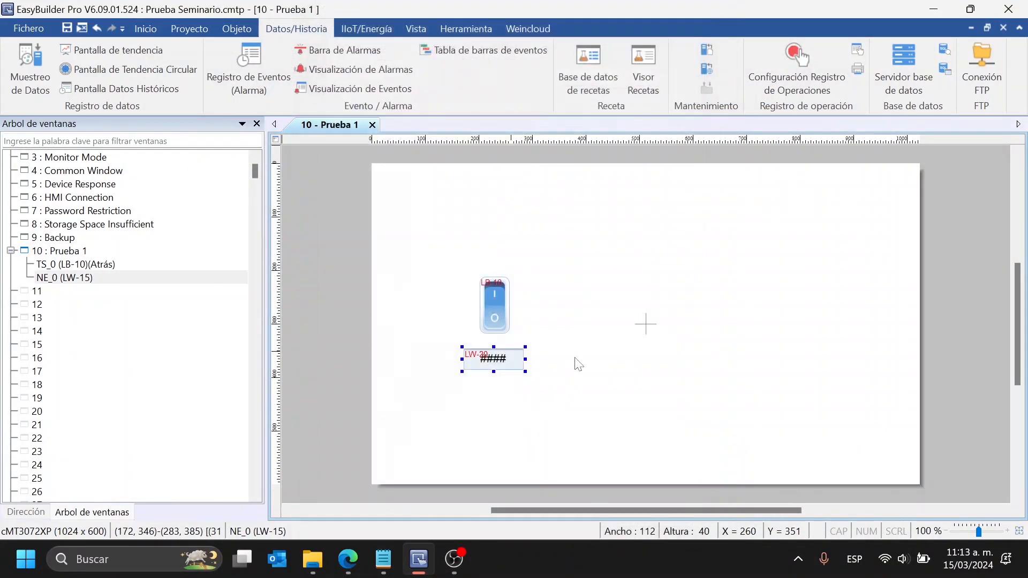
click(620, 299)
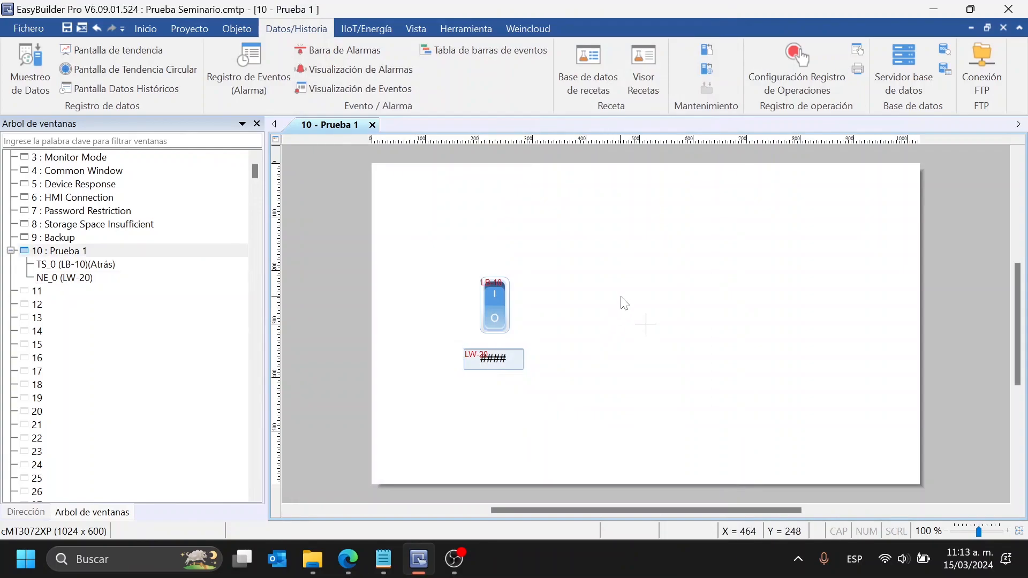
Add a slider at Local HMI address LW-5 with limits 0 to 100 and place it near the upper edge of window 10
click(234, 31)
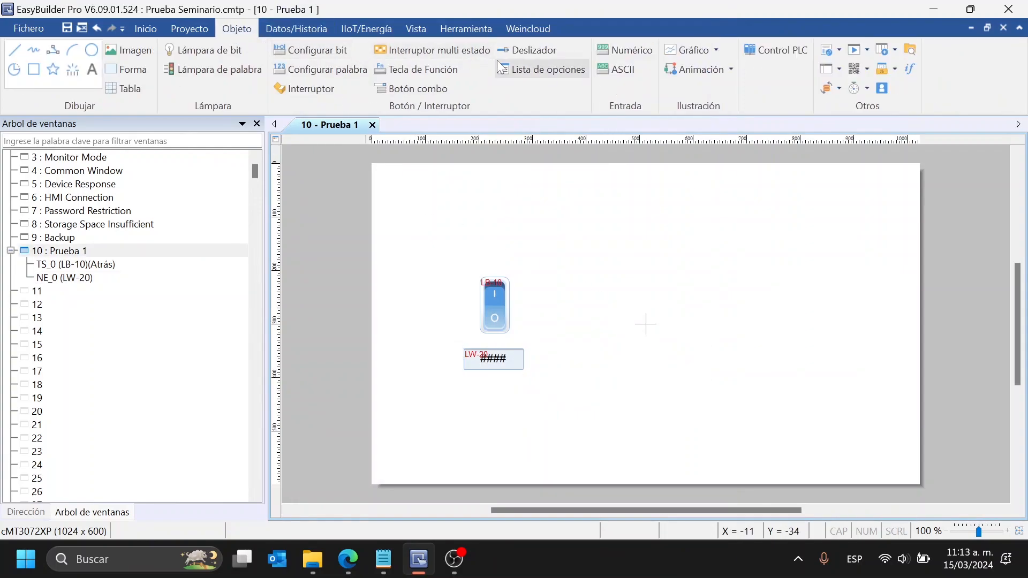
click(536, 49)
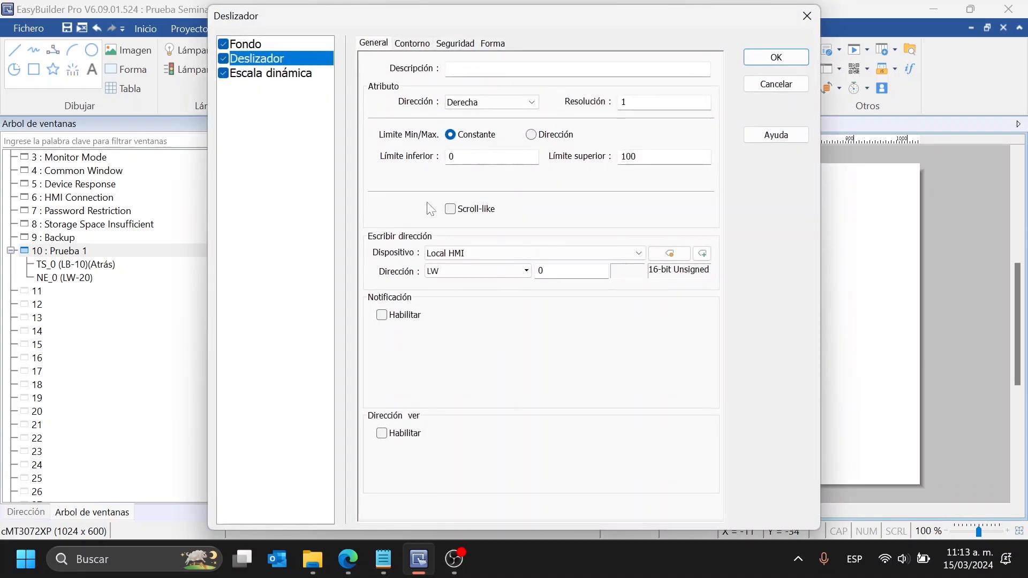
drag(546, 30, 424, 27)
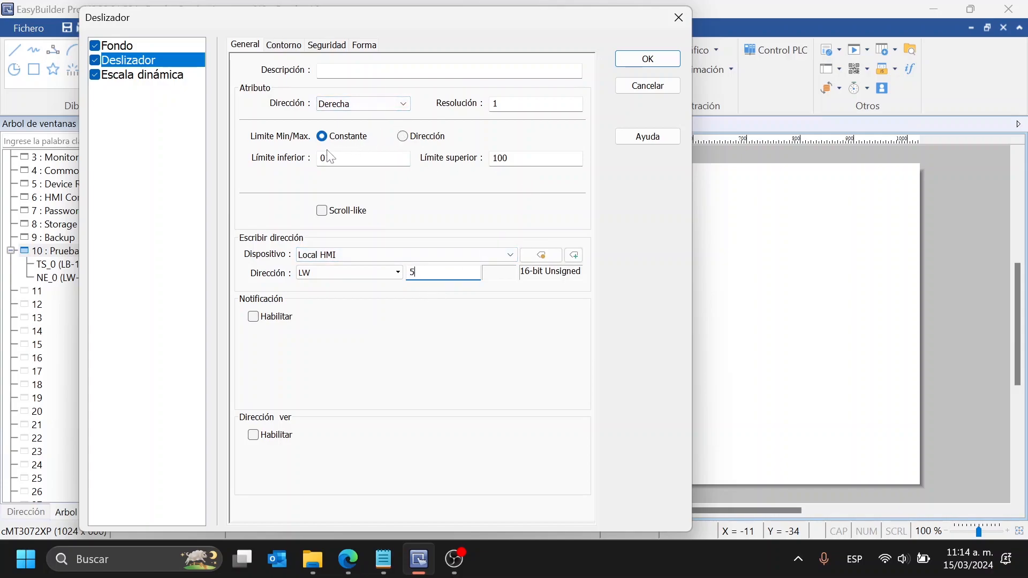
click(378, 159)
key(Tab)
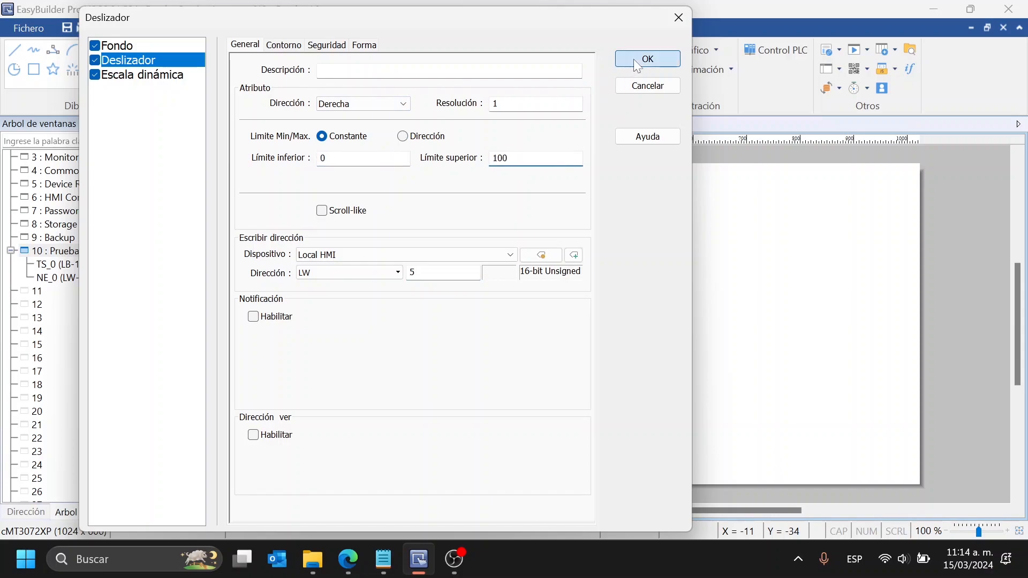
click(648, 59)
click(648, 321)
drag(716, 316, 701, 231)
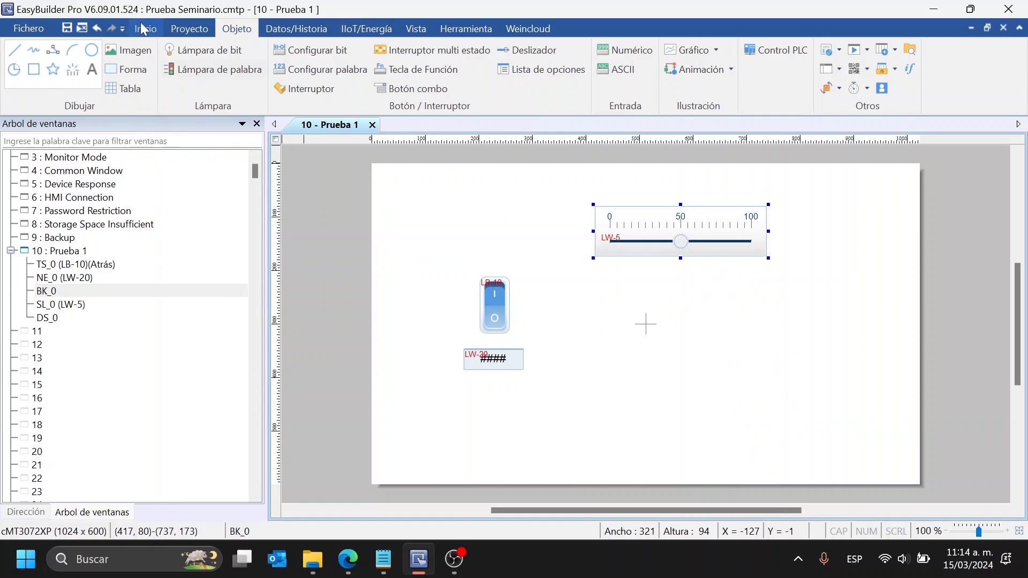
Add a historical data display for the sampling object 1. Prueba 1 and place it below the slider
click(296, 28)
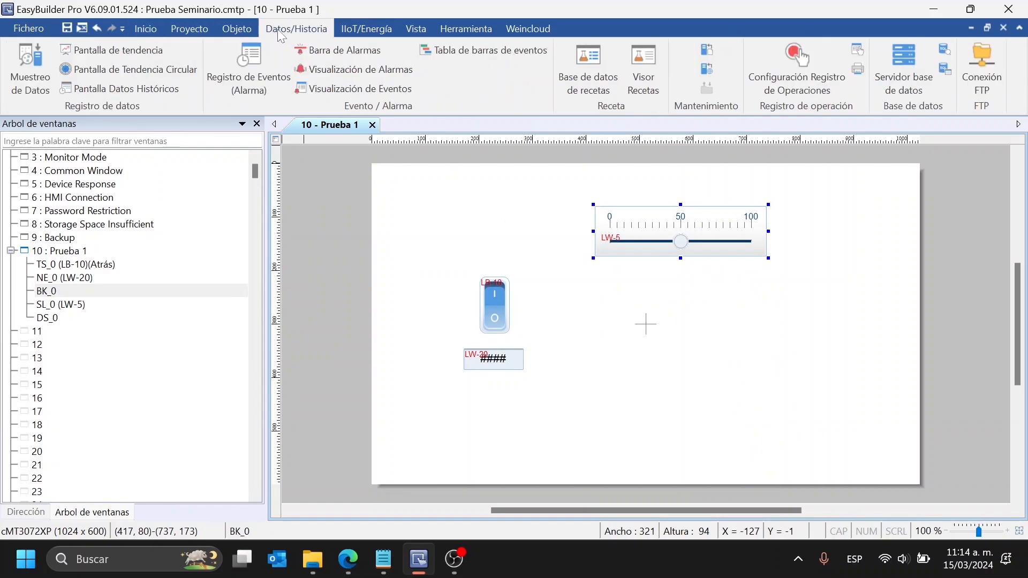
click(110, 91)
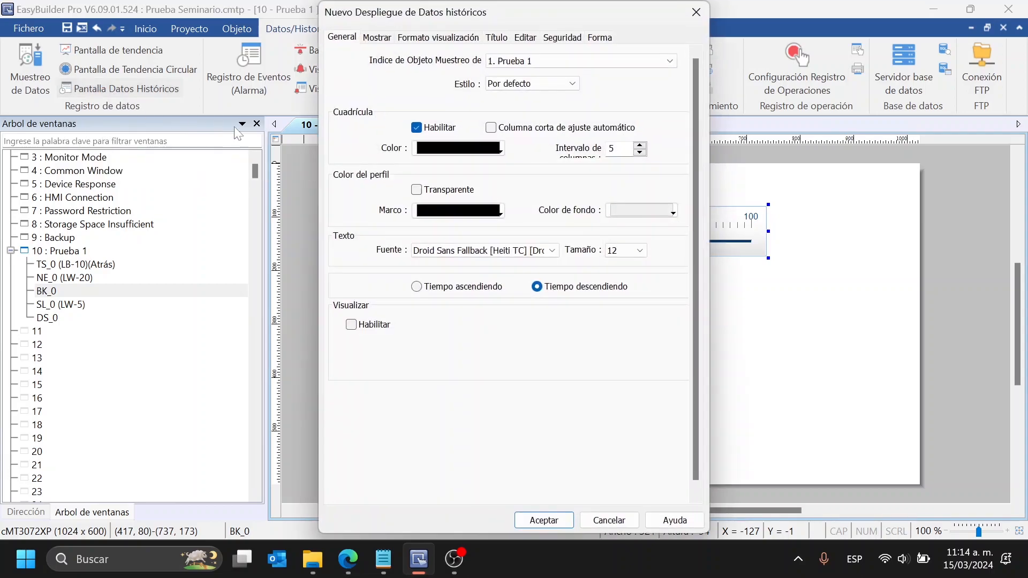
click(527, 64)
click(523, 66)
click(518, 66)
click(527, 74)
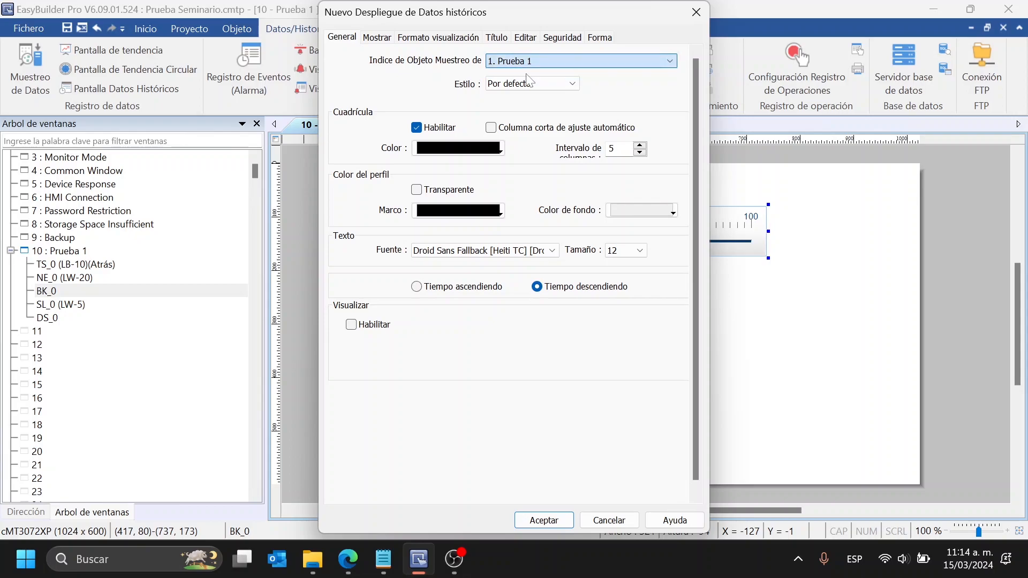
click(535, 66)
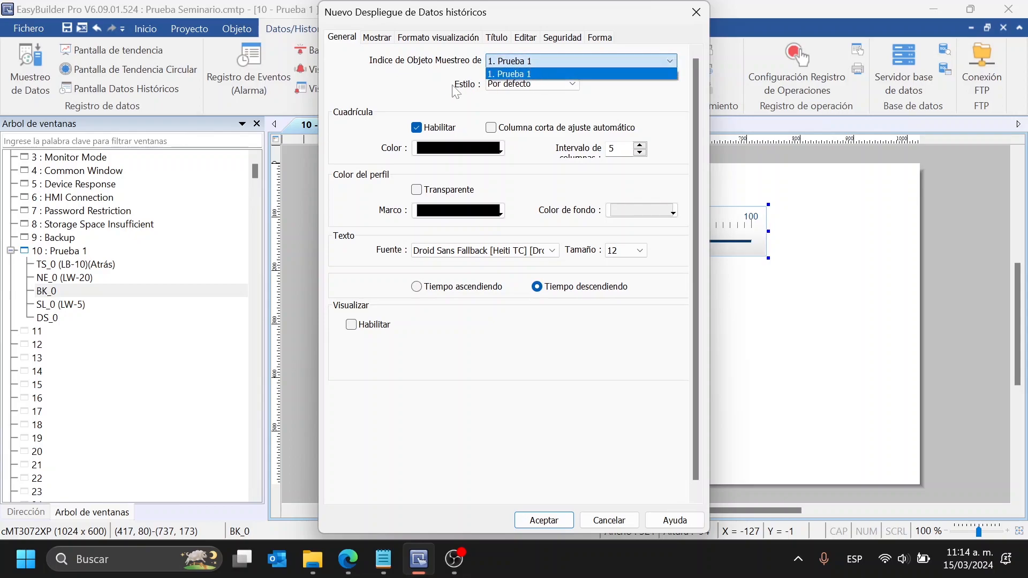
click(410, 84)
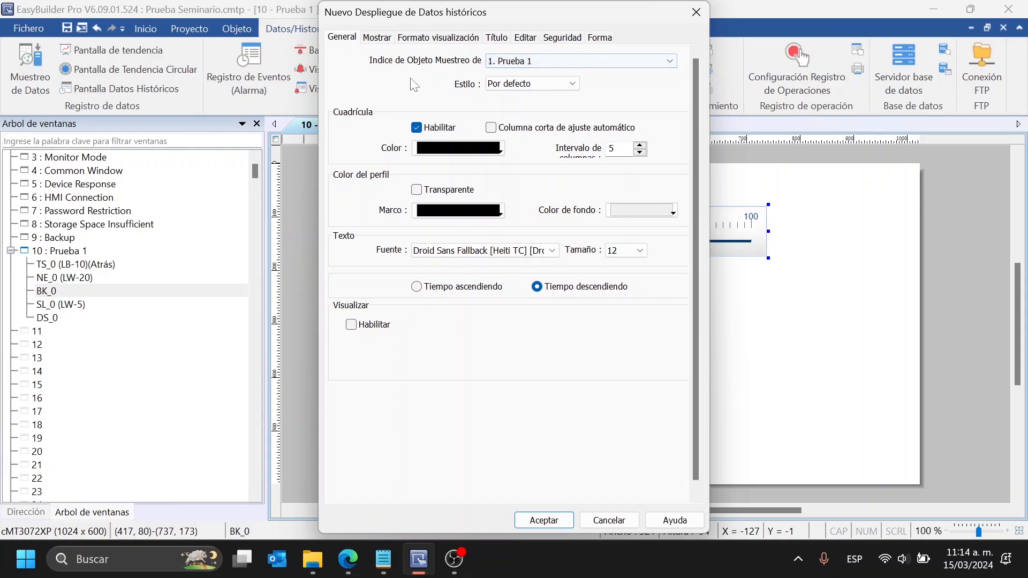
click(544, 520)
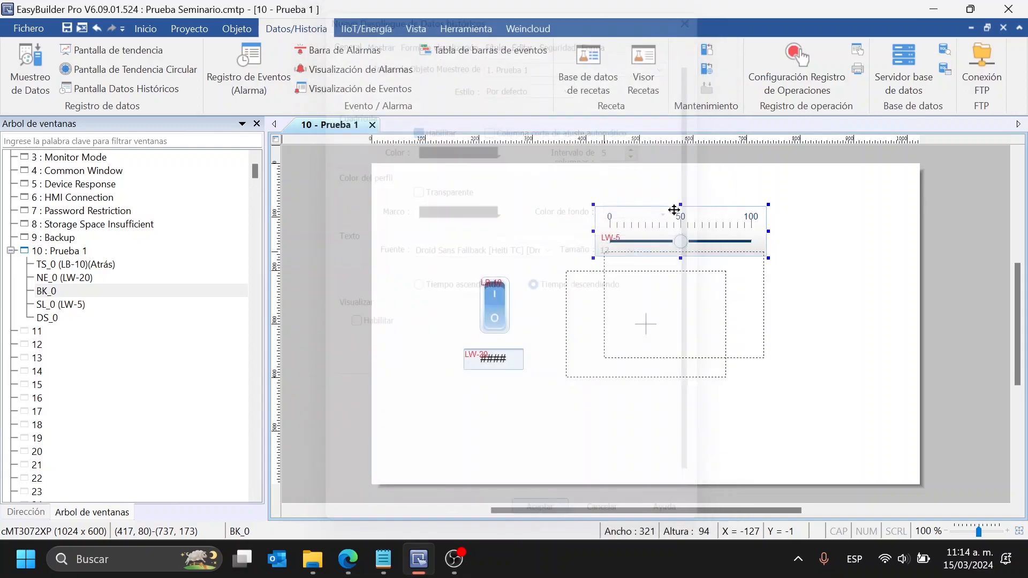
click(830, 292)
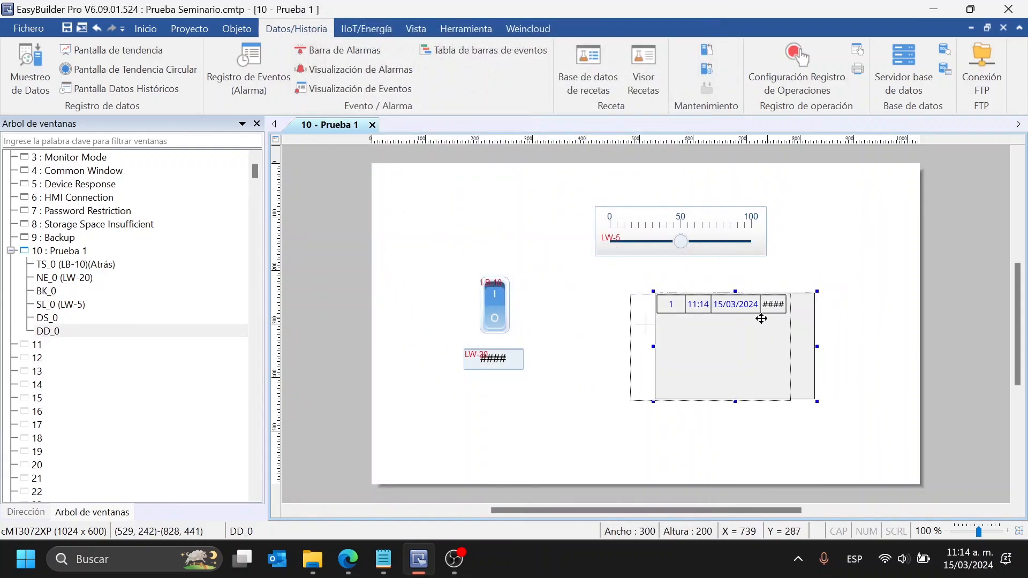
drag(767, 317, 732, 320)
Enable automatic fitting of short columns in the historical data display and resize the table to about 367 by 196
double_click(737, 311)
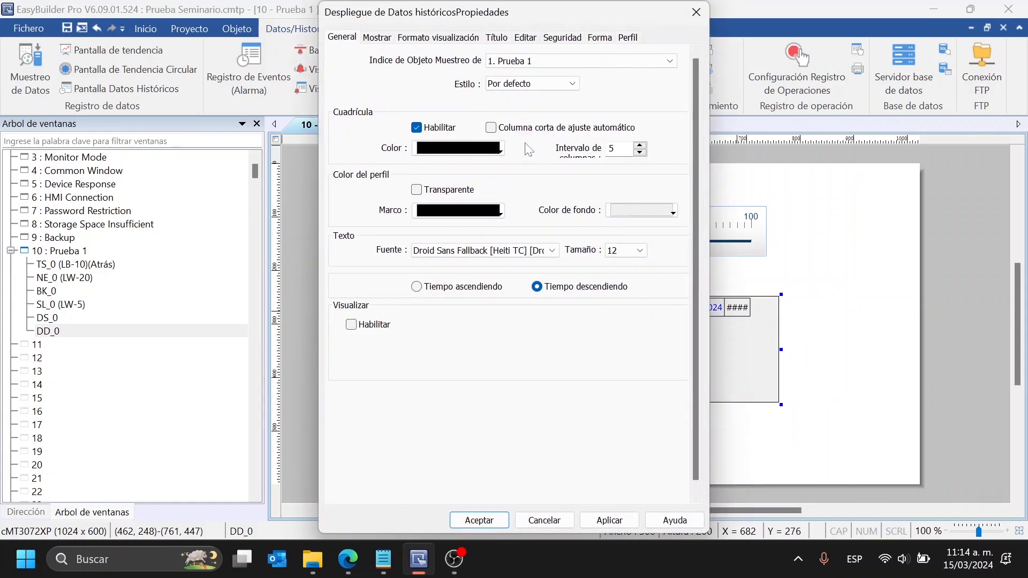
click(501, 130)
click(479, 519)
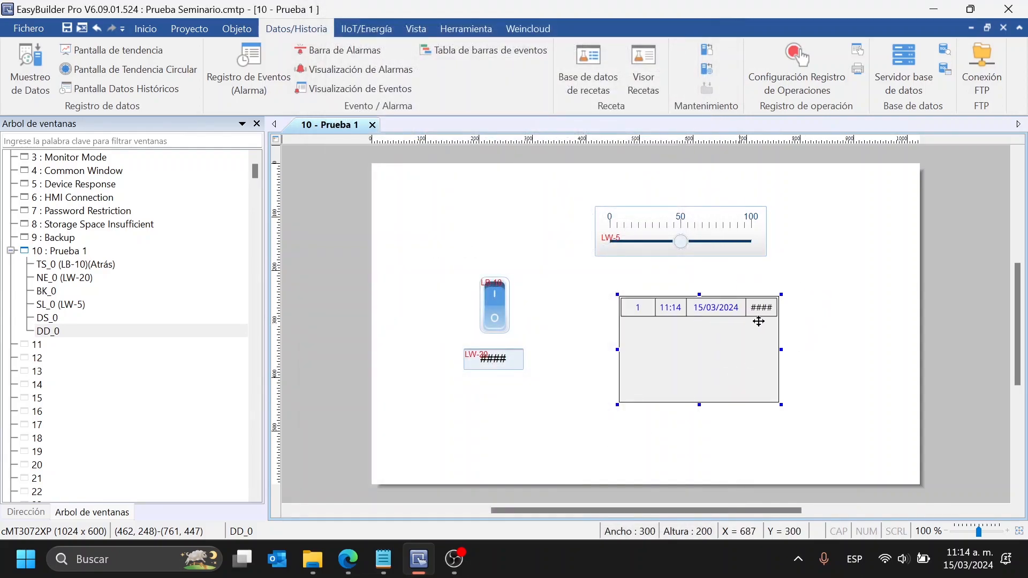
drag(780, 404, 816, 401)
click(815, 439)
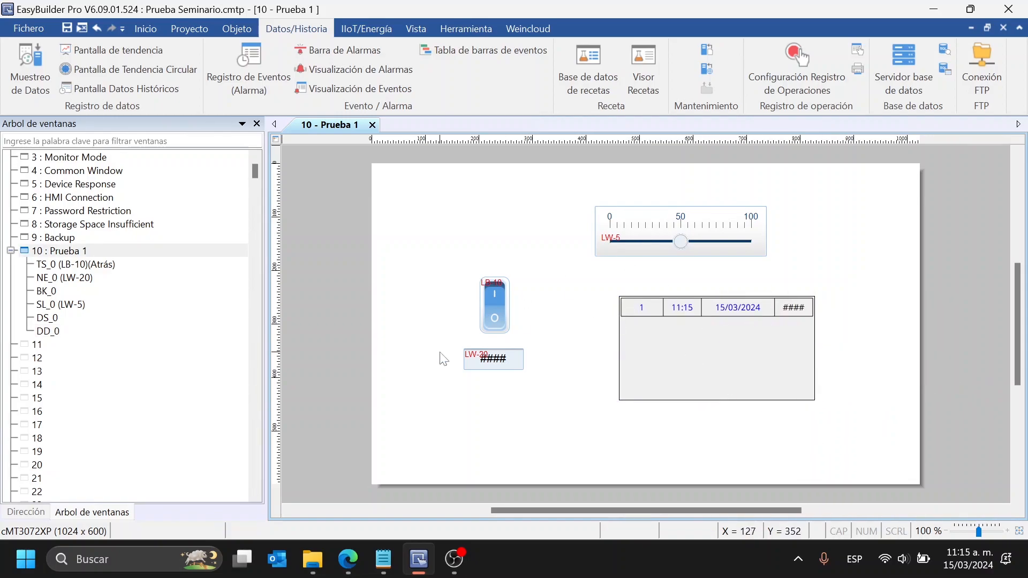
Enable column headers in the historical data display and set the Canal 1 header to "Dato W5"
click(714, 322)
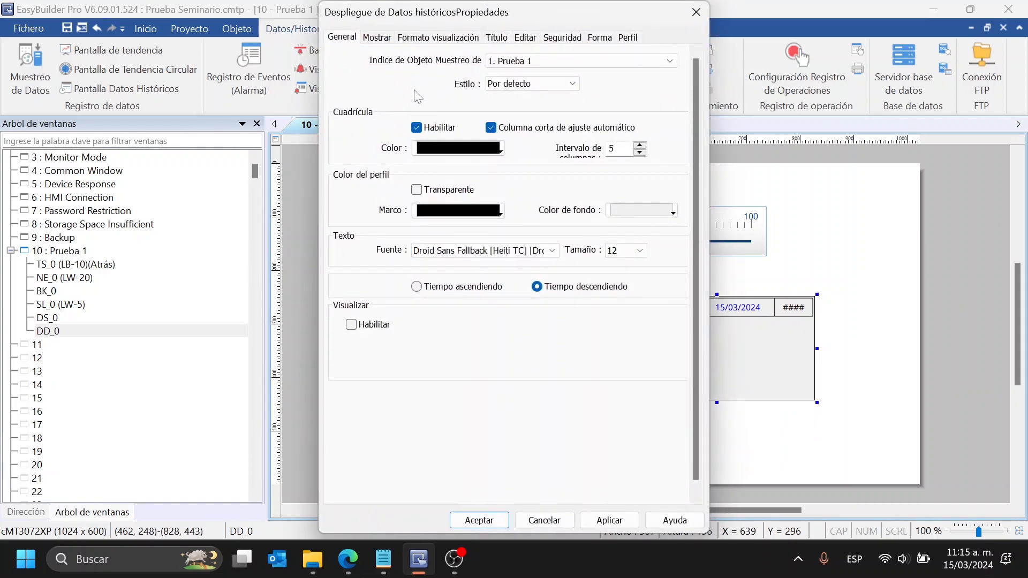
click(385, 40)
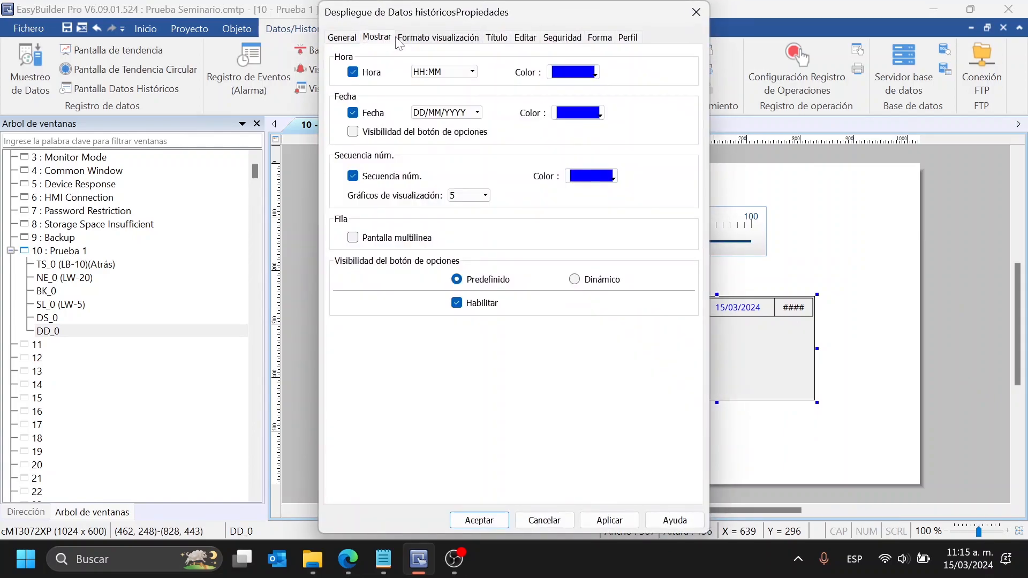
click(428, 38)
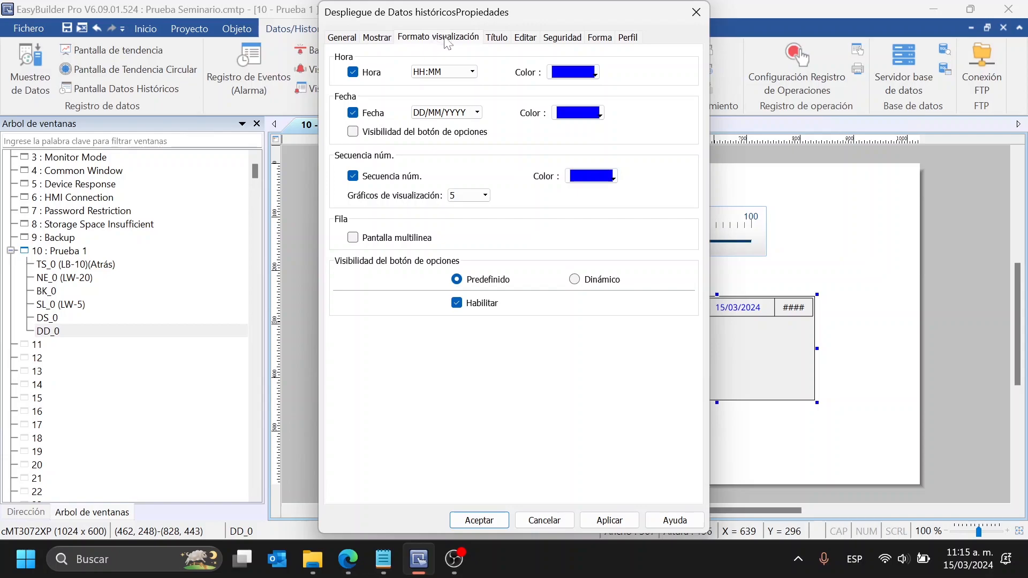
click(496, 39)
click(411, 197)
click(352, 314)
text(Da)
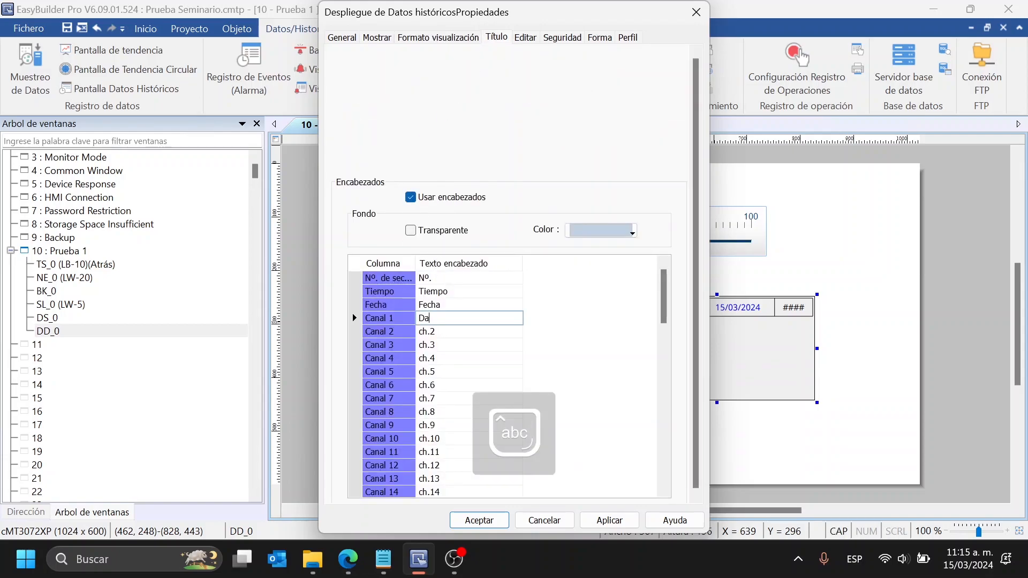
text(to W5)
key(Caps_Lock)
click(479, 521)
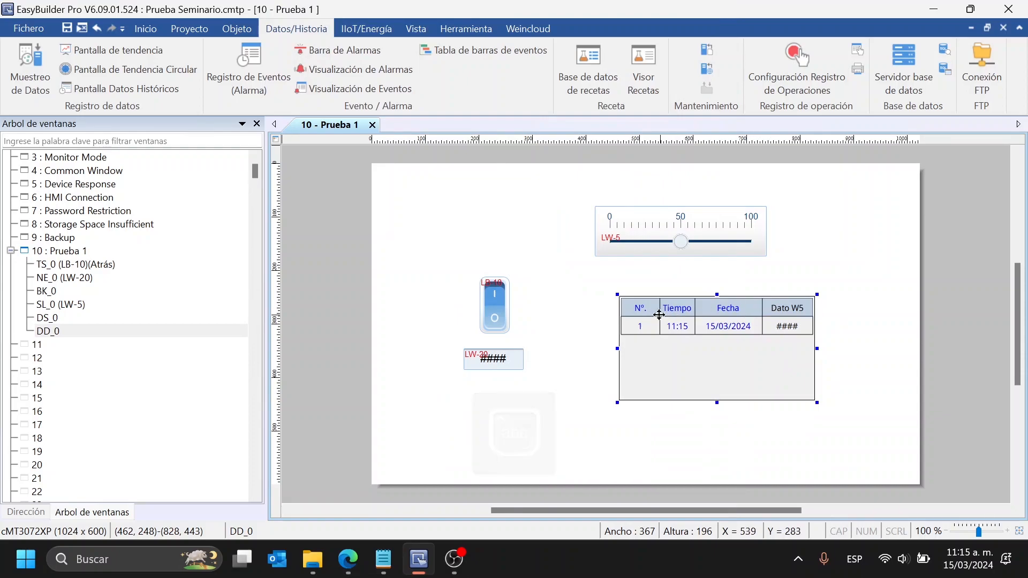
click(600, 305)
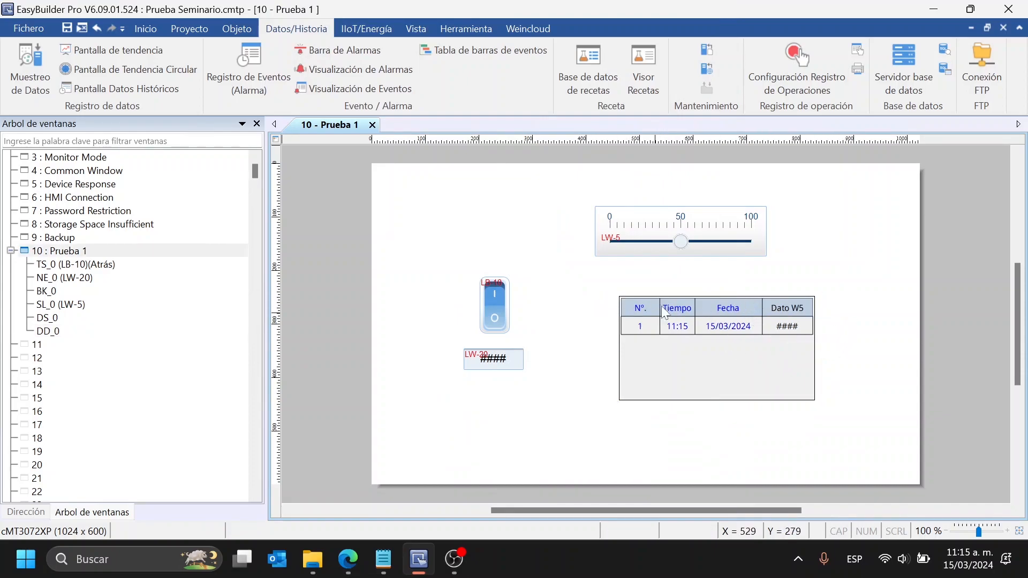
Review the objects on window 10, marking the toggle switch and numeric input, the slider, and the historical data table in turn
click(199, 27)
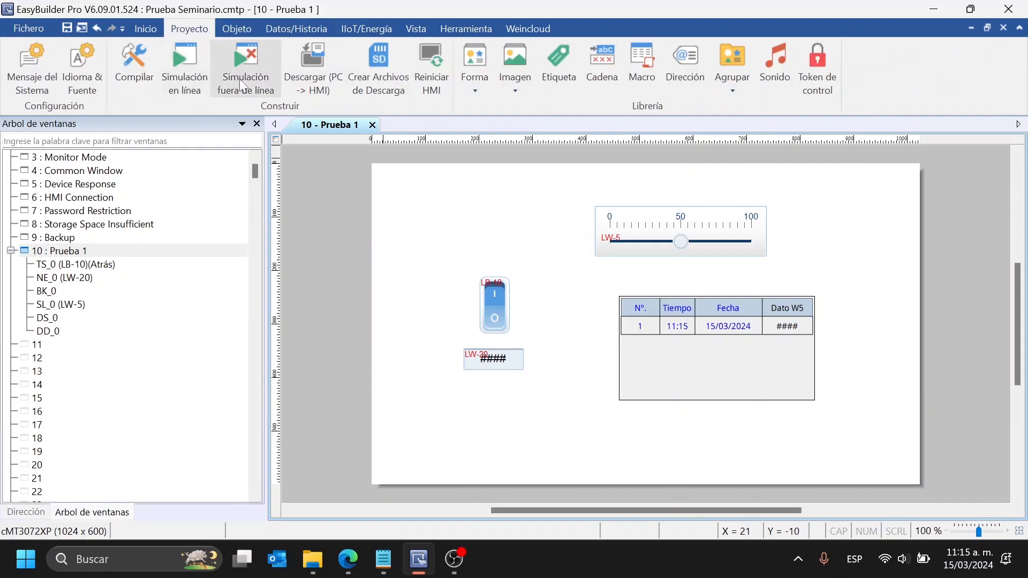
drag(451, 261, 539, 353)
click(405, 348)
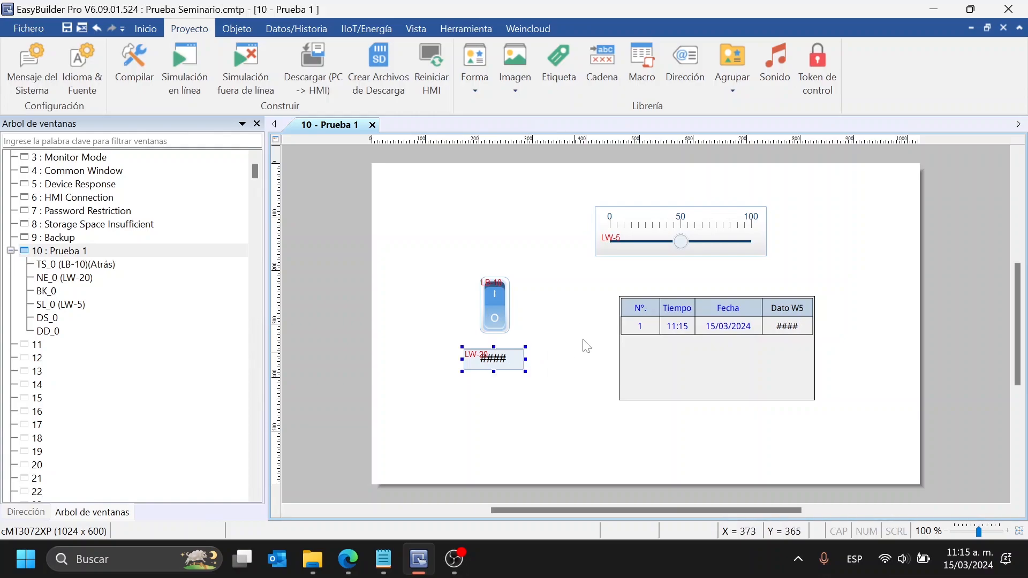
drag(593, 185, 819, 277)
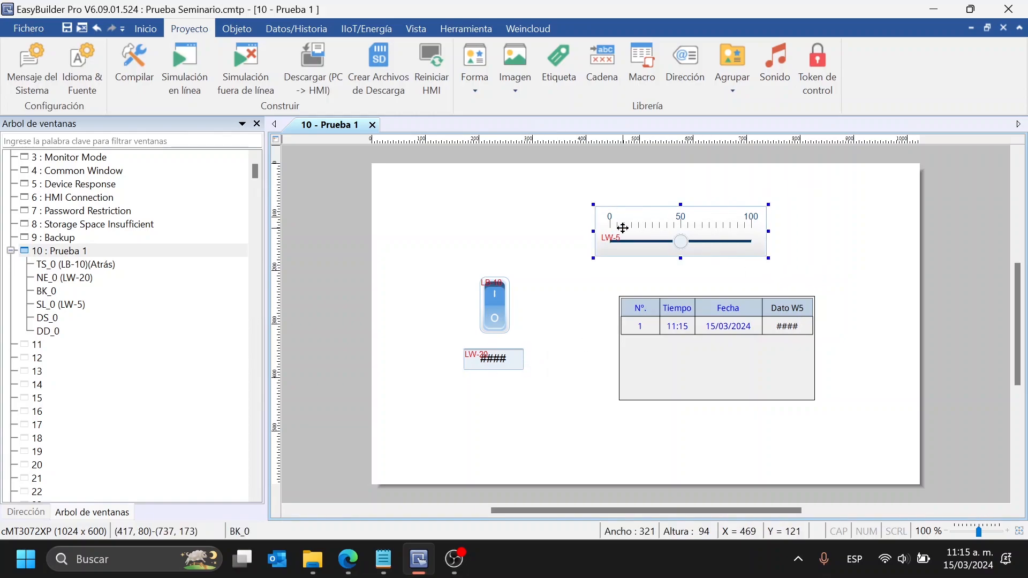
click(650, 185)
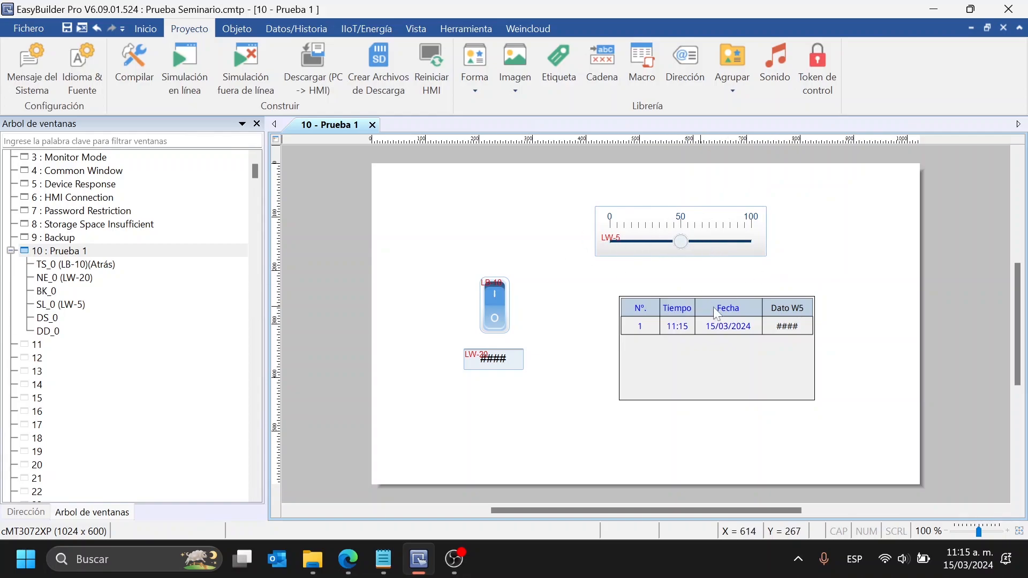
drag(620, 282, 849, 428)
click(856, 394)
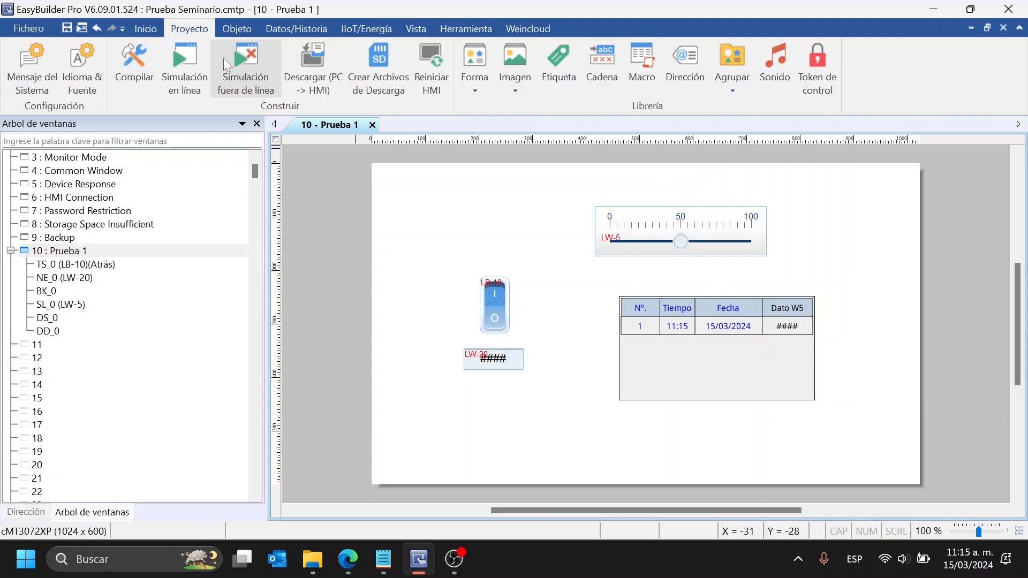
Run the offline simulation and move the slider through several values down to 0, checking the recorded Dato W5 rows
click(228, 62)
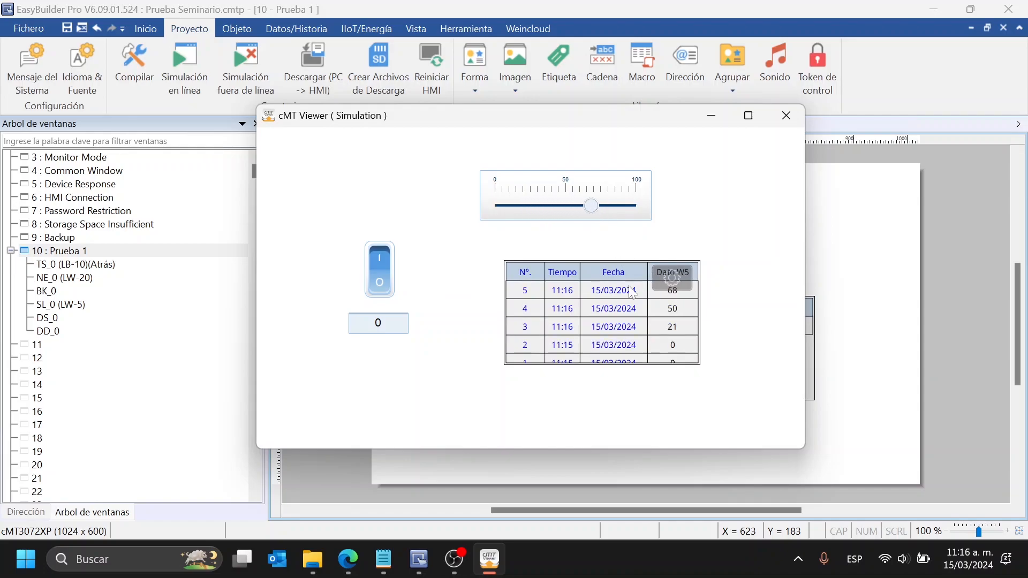
mouse_move(594, 210)
mouse_down()
mouse_move(645, 211)
mouse_move(533, 207)
mouse_move(565, 218)
mouse_move(599, 207)
mouse_up()
scroll(610, 317, down, 3)
scroll(610, 317, up, 3)
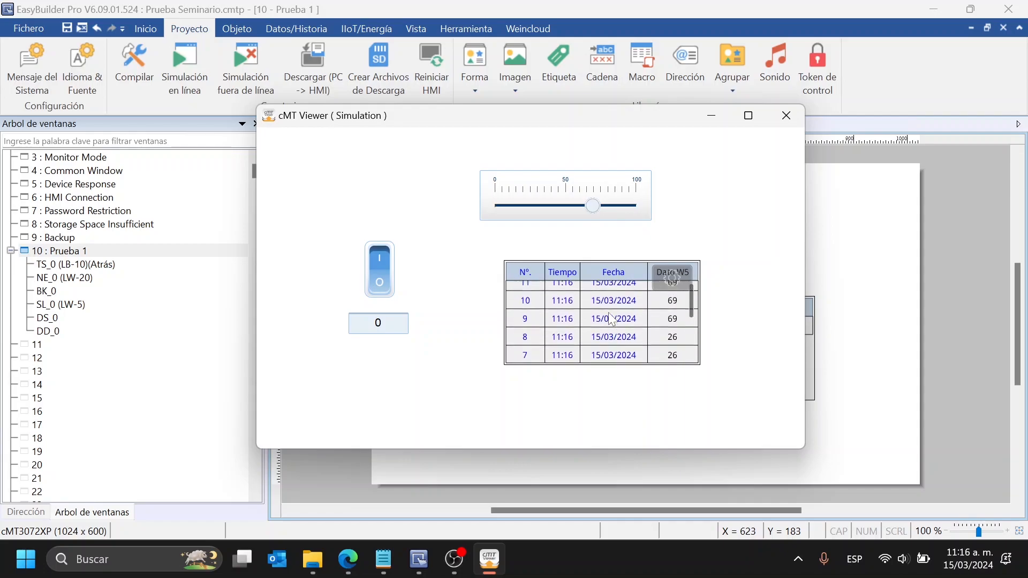
drag(595, 208, 577, 209)
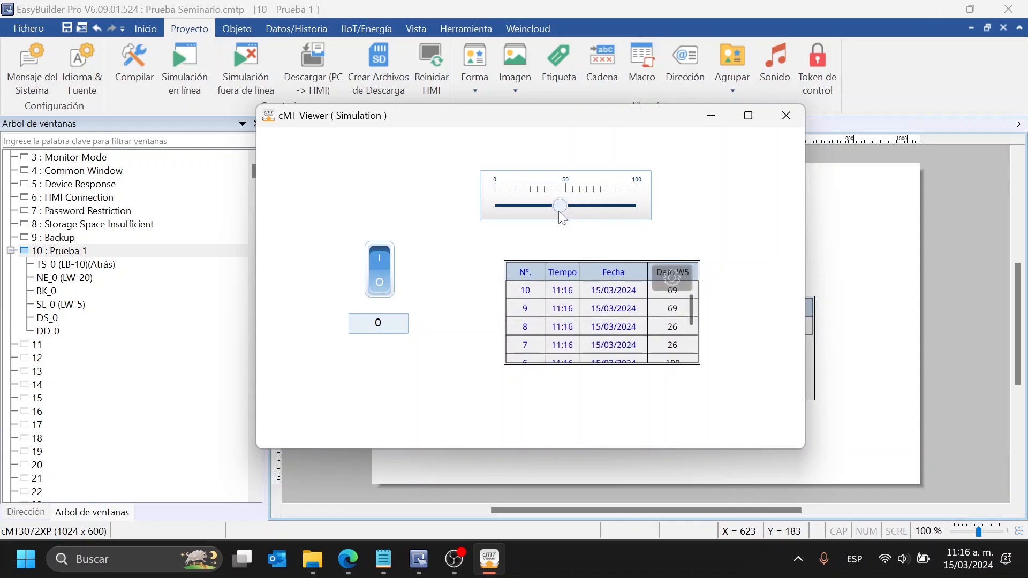
scroll(678, 321, down, 1)
scroll(694, 306, up, 1)
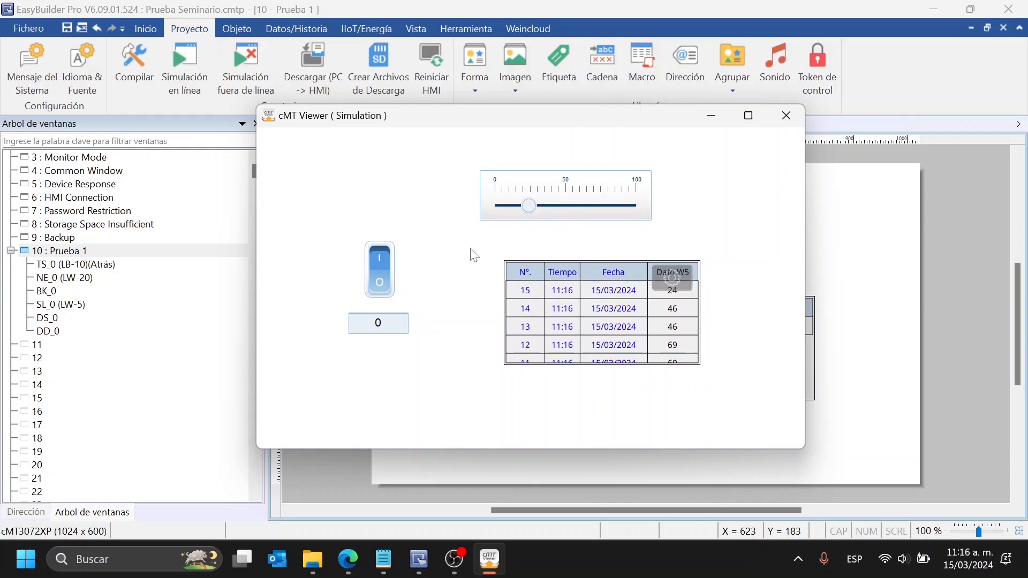
drag(528, 206, 449, 210)
Pause, resume and again pause the sampling with the toggle switch, checking the rows of the historical data table
click(389, 259)
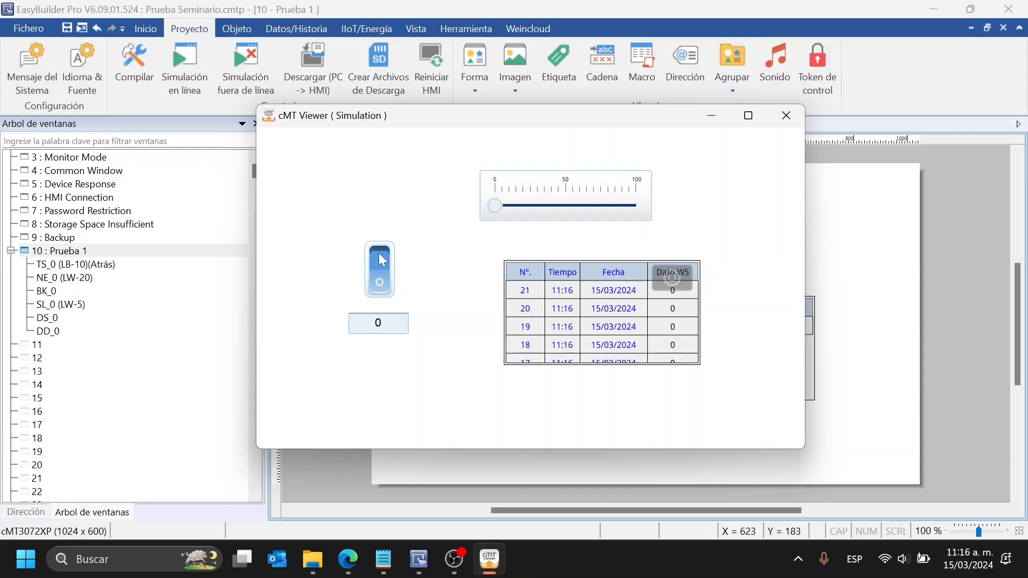
scroll(571, 329, down, 3)
scroll(571, 328, up, 3)
mouse_move(584, 341)
mouse_down()
mouse_move(597, 293)
mouse_move(595, 337)
mouse_up()
drag(533, 339, 538, 361)
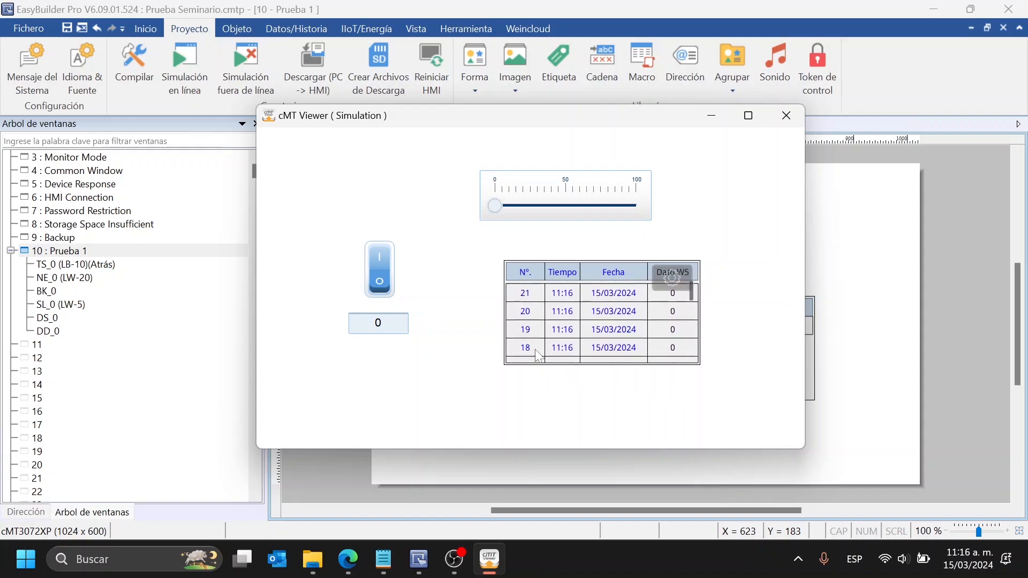
drag(548, 311, 562, 253)
drag(581, 287, 574, 369)
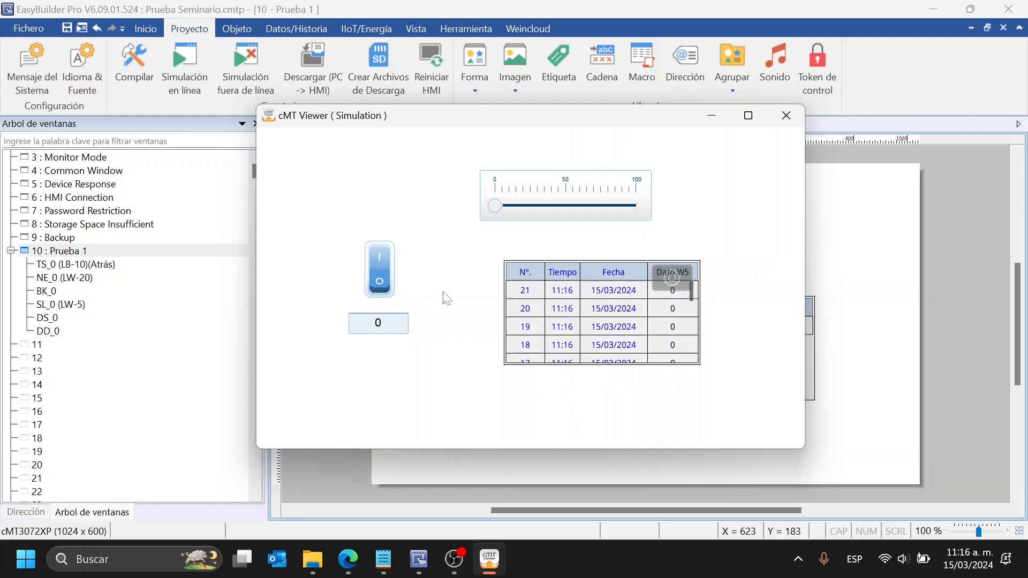
click(385, 285)
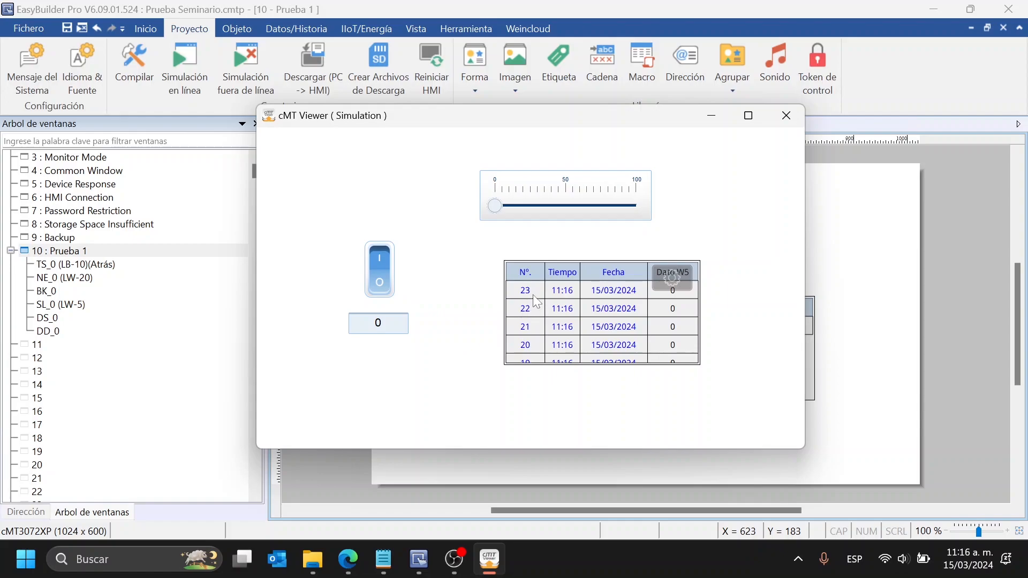
click(385, 278)
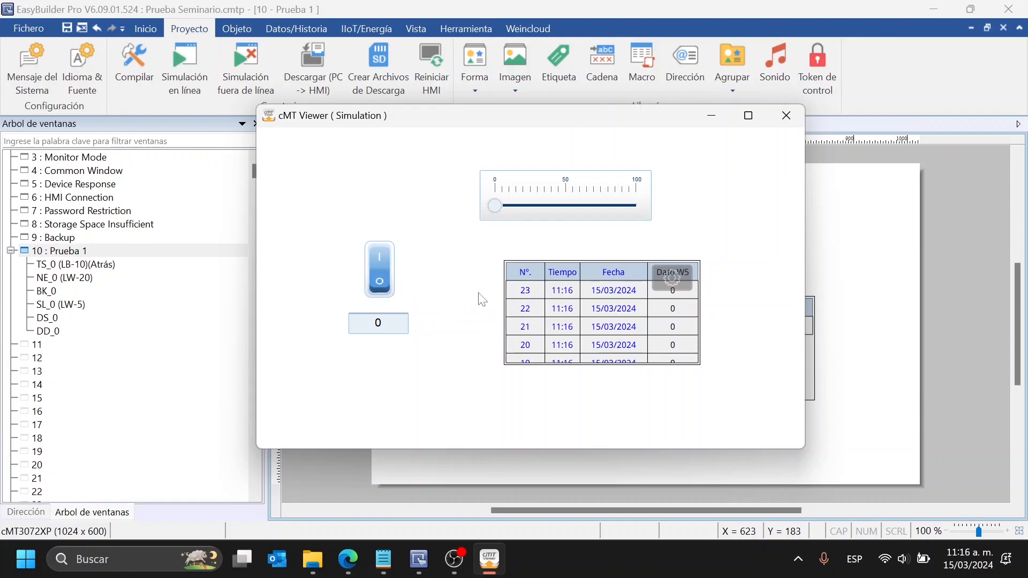
Raise the simulated slider to about 91 while sampling is paused, and check the historical data table's filter options
drag(496, 206, 609, 212)
drag(526, 209, 625, 208)
click(675, 276)
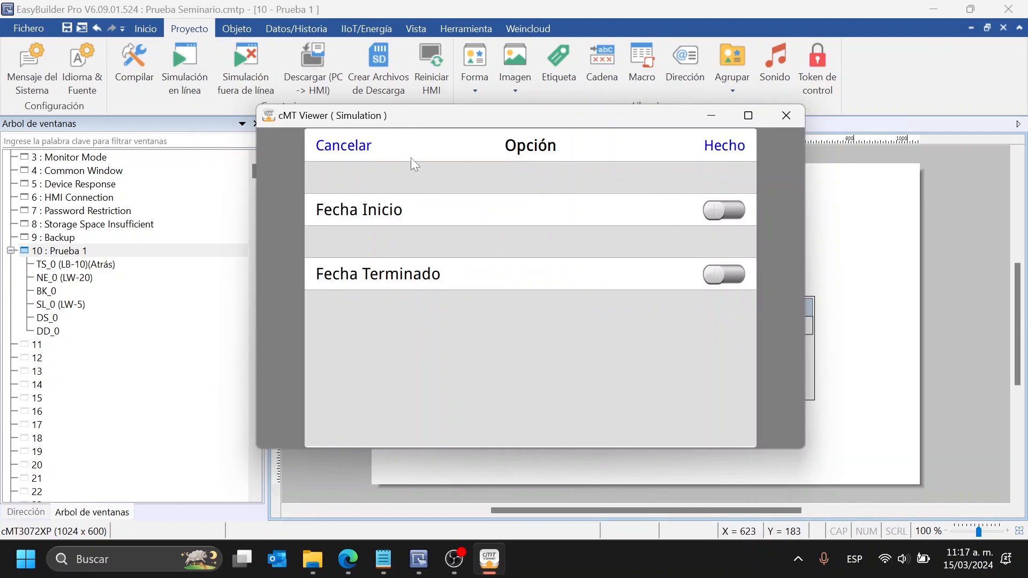
click(344, 152)
Examine the history table's Fecha Inicio and Fecha Terminado filters with both enabled, including the start date calendar, and cancel them
click(673, 278)
click(731, 211)
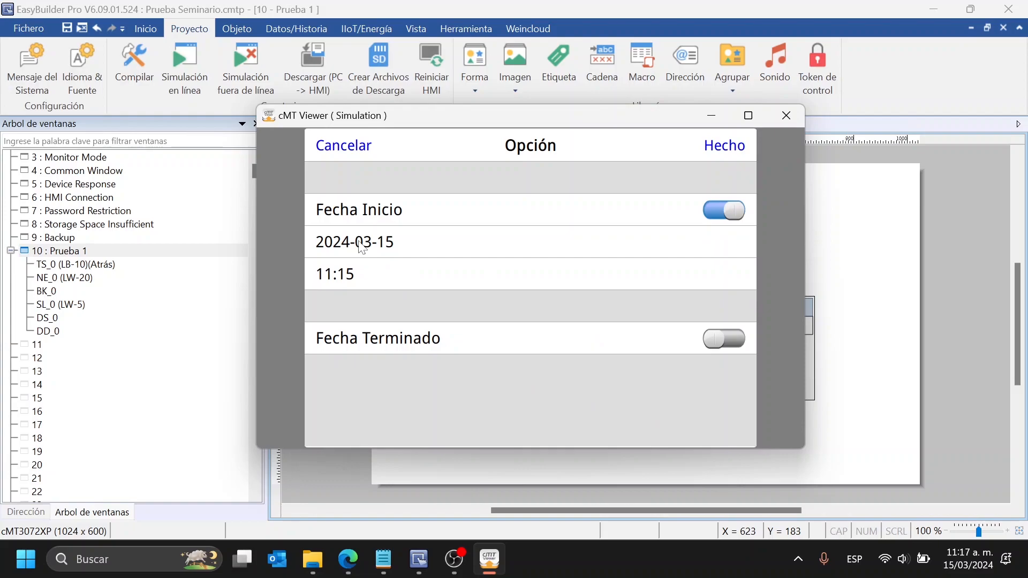
click(400, 242)
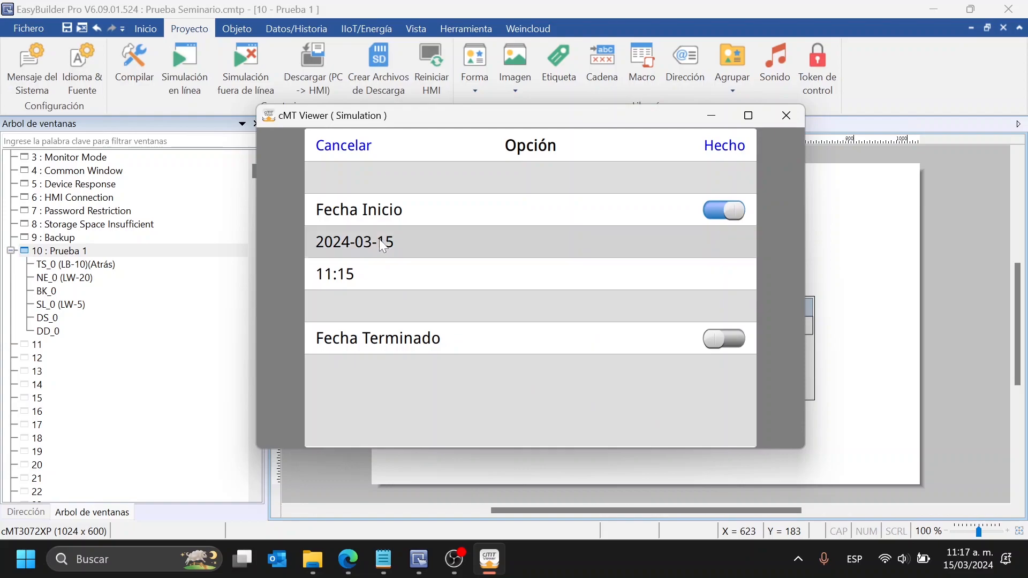
scroll(551, 324, down, 3)
scroll(552, 326, down, 2)
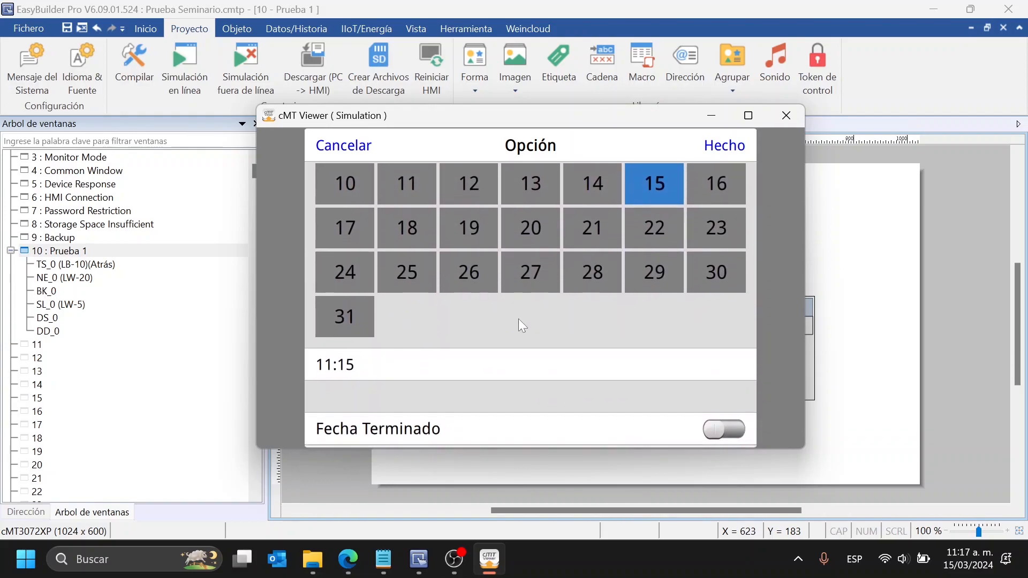
scroll(518, 320, up, 5)
click(386, 242)
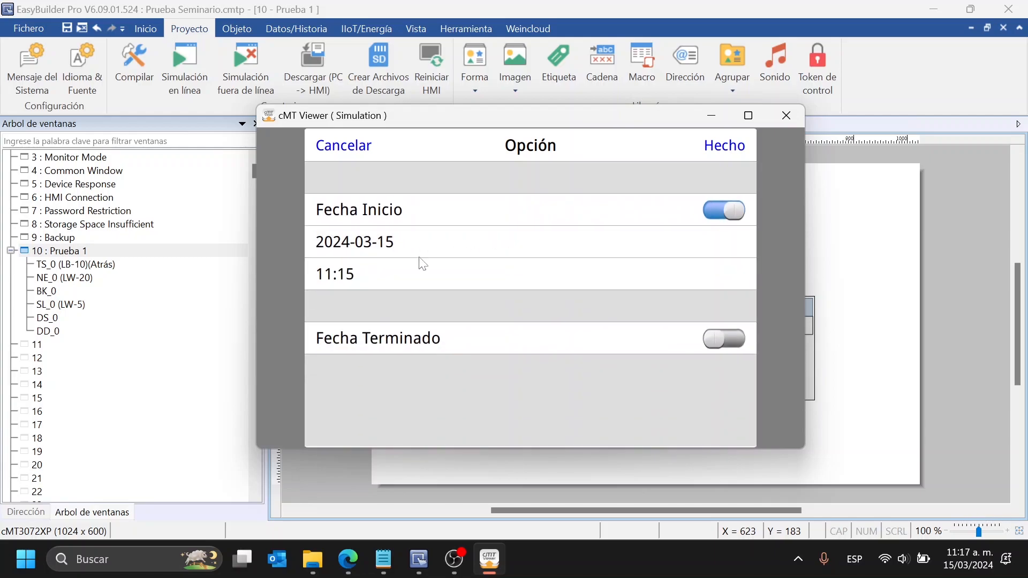
click(736, 339)
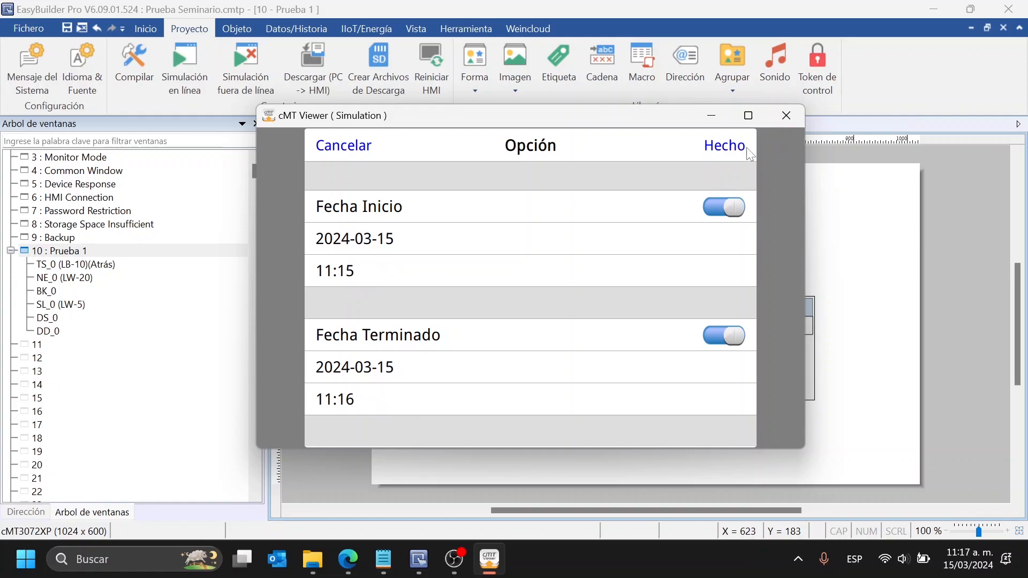
click(346, 149)
Scroll back and forth through the recorded rows of the historical data table in the simulation
drag(618, 287, 590, 243)
drag(581, 344, 577, 256)
drag(578, 300, 576, 344)
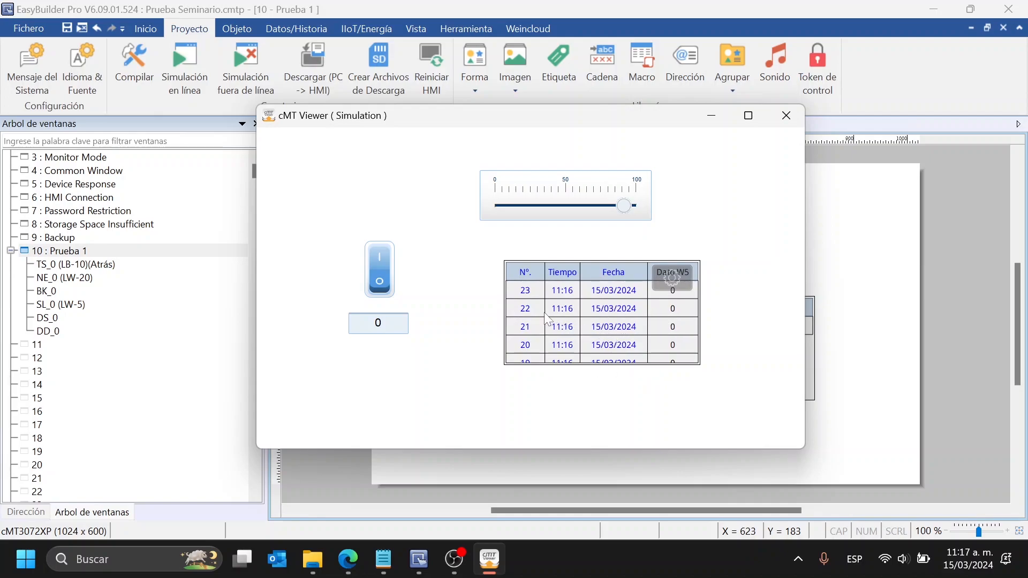
drag(578, 347, 578, 387)
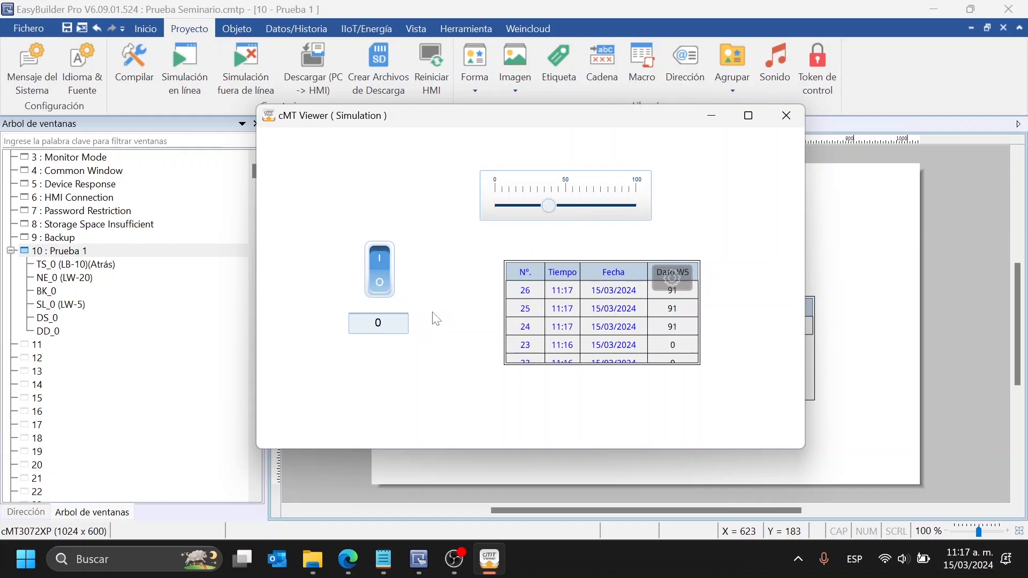
Clear the recorded samples by entering 1 in the numeric input twice, raise the slider and close the simulation
text(1)
key(Return)
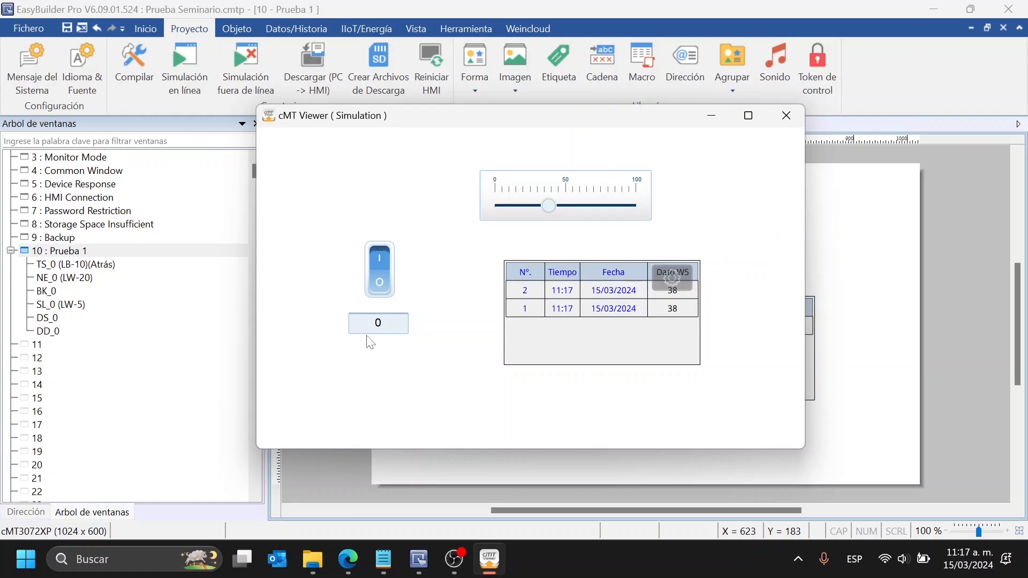
click(386, 329)
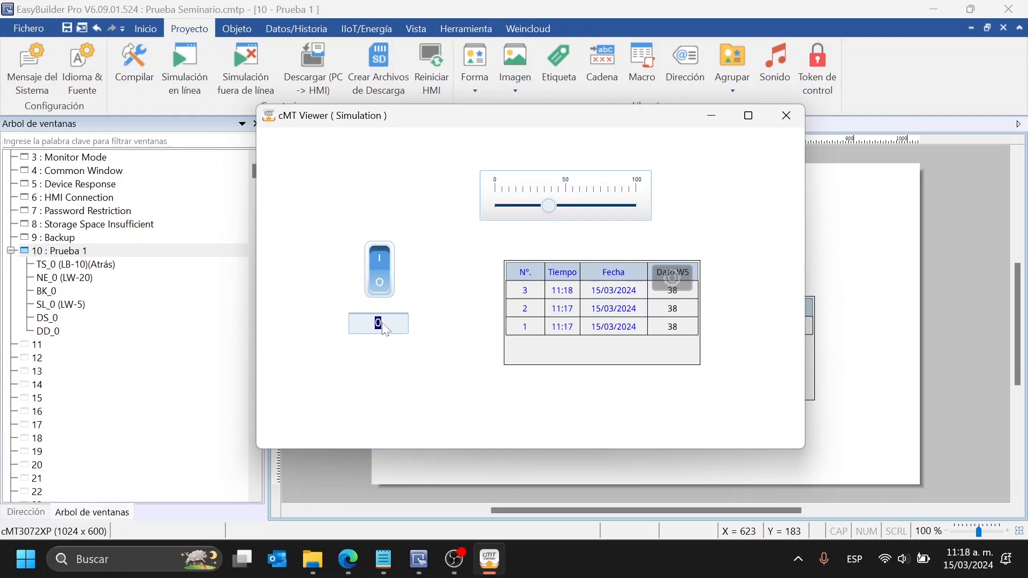
text(1)
key(Return)
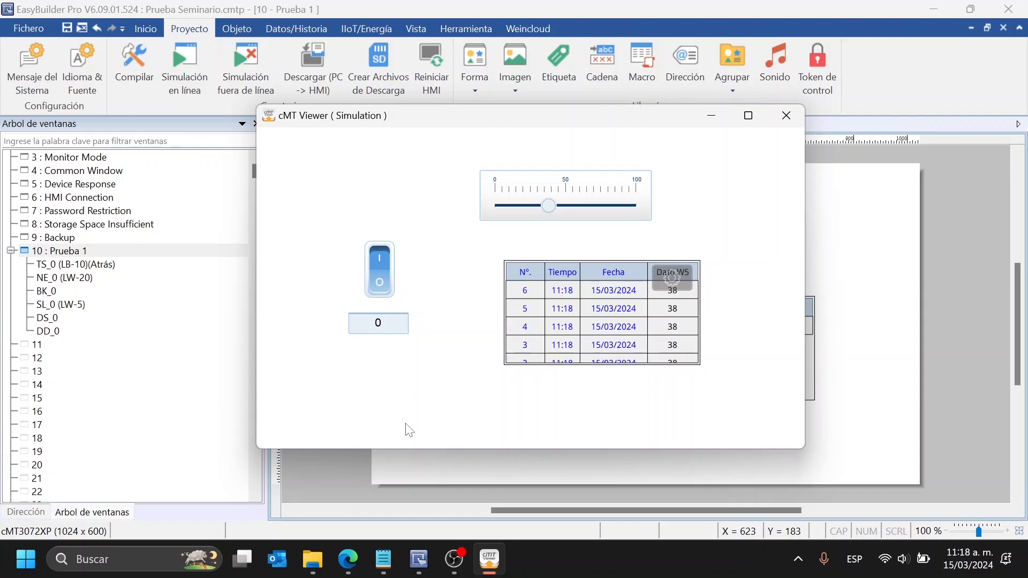
drag(557, 207, 606, 208)
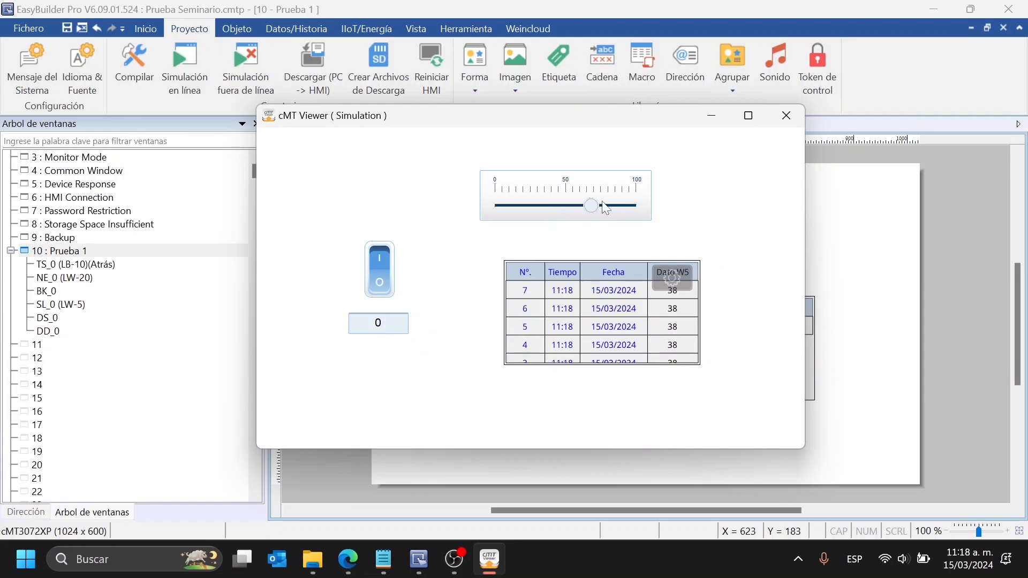
click(787, 115)
Shift all objects on window 10 to the left, and move the toggle switch and numeric input upward
drag(432, 188, 917, 447)
drag(787, 351, 735, 348)
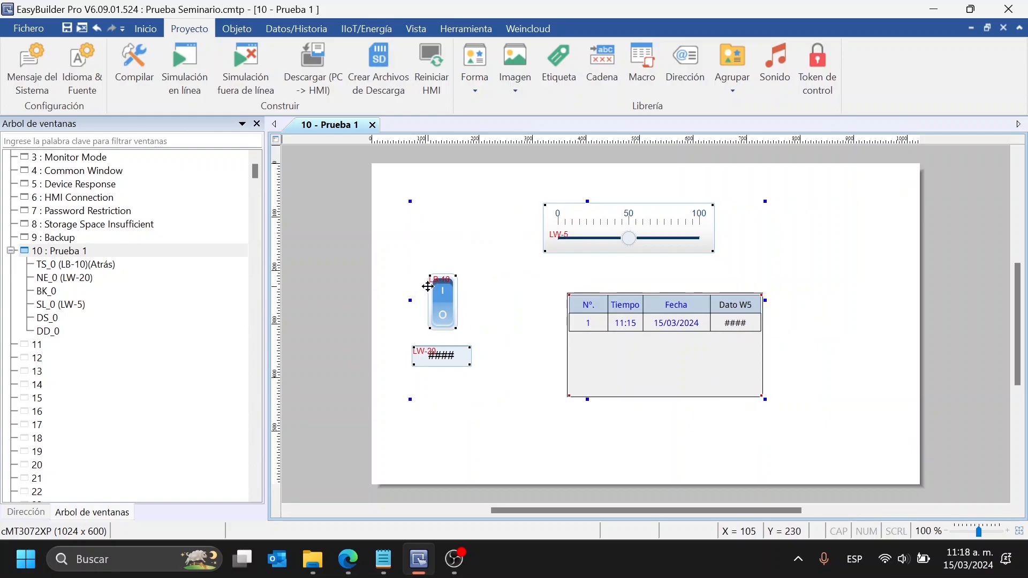
drag(438, 301, 427, 249)
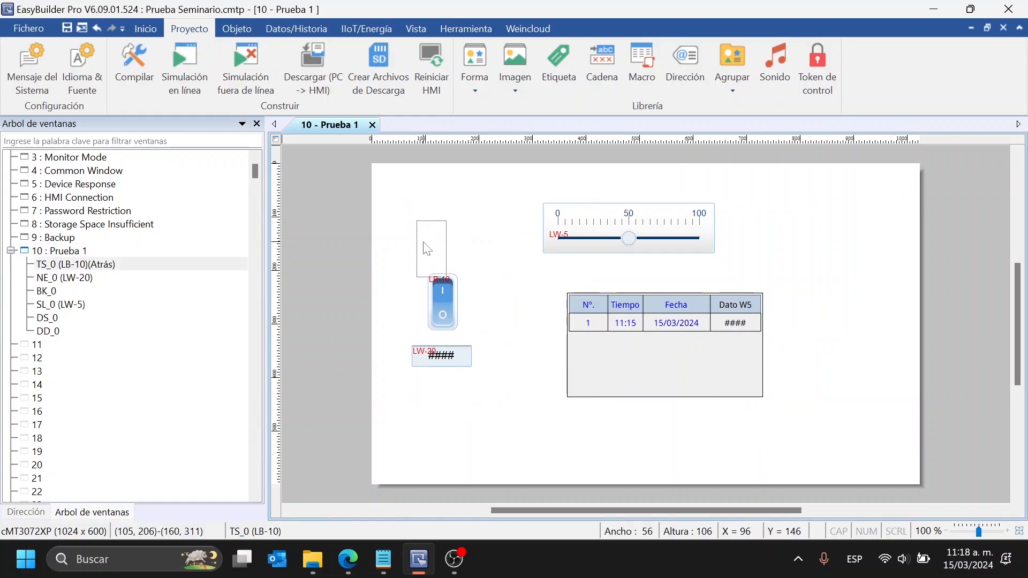
drag(456, 358, 453, 304)
Move the slider and the historical data table up and left, placing the table just below the slider
click(594, 262)
drag(602, 232, 628, 209)
drag(682, 322, 613, 319)
drag(712, 199, 669, 209)
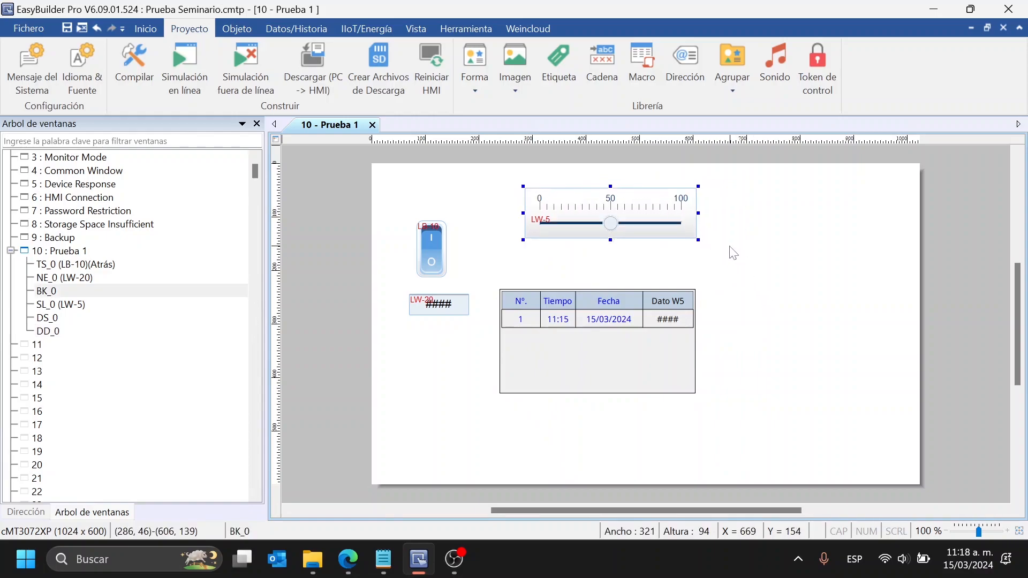
drag(478, 278, 698, 403)
drag(646, 345, 653, 317)
click(793, 269)
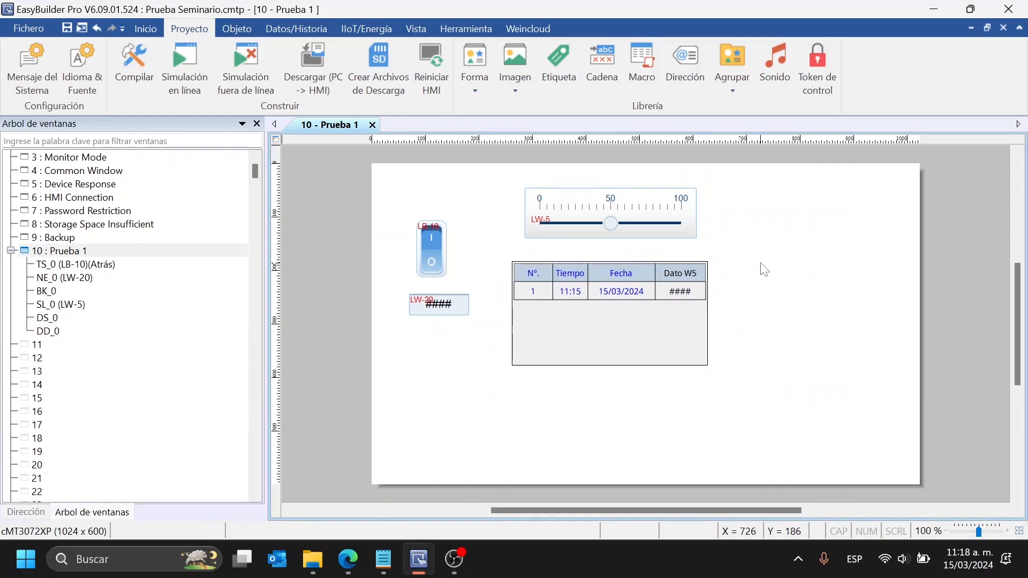
Review the Prueba 1 data sampling settings and the data type of its LW-5 entry, leaving everything as is
click(304, 29)
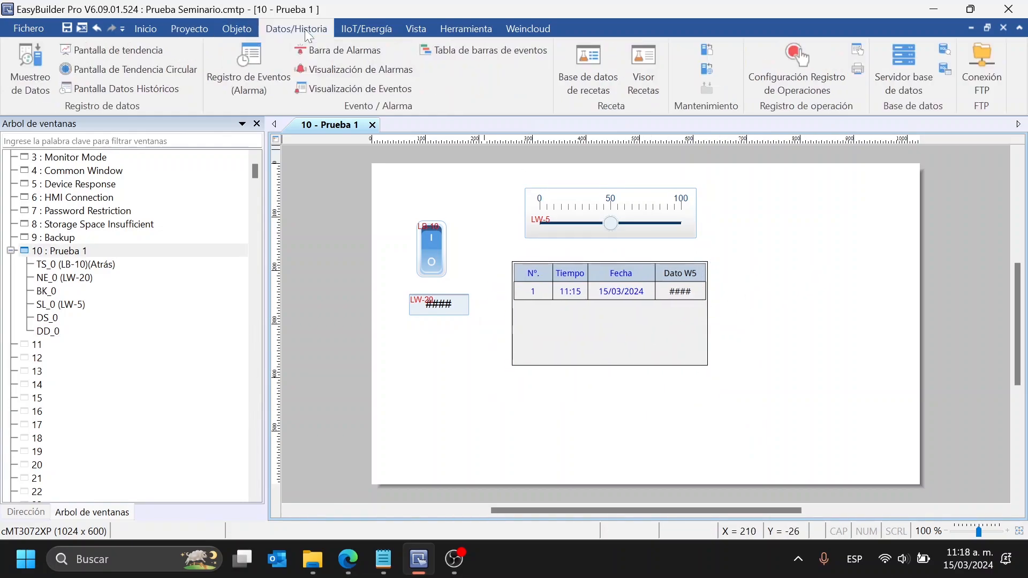
click(46, 80)
double_click(471, 91)
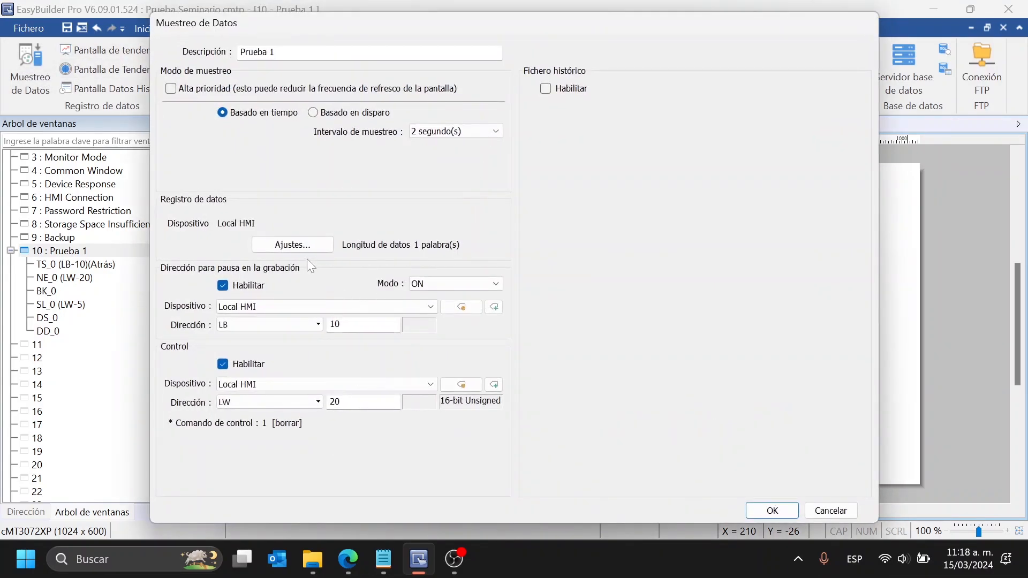
click(303, 249)
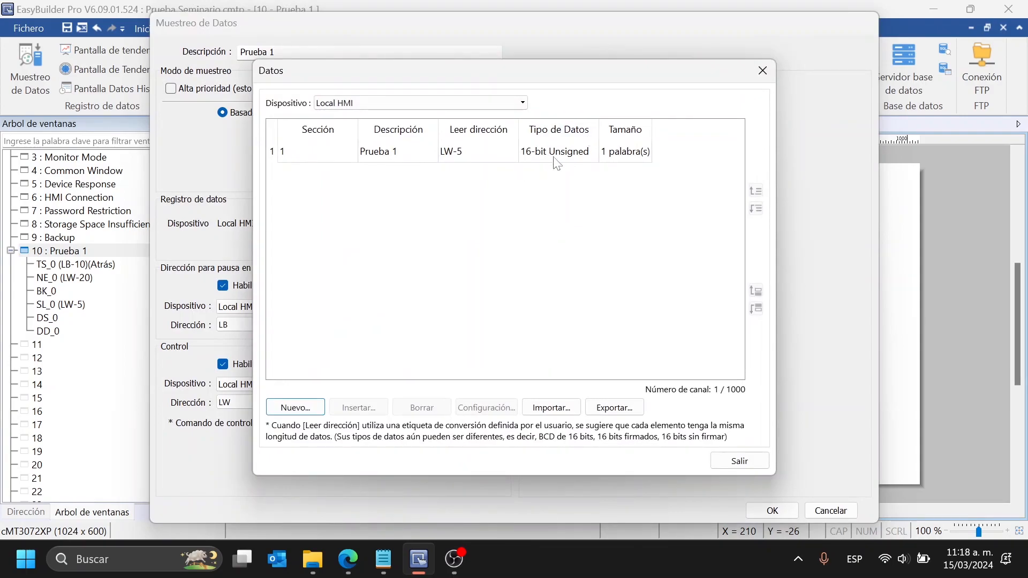
click(762, 70)
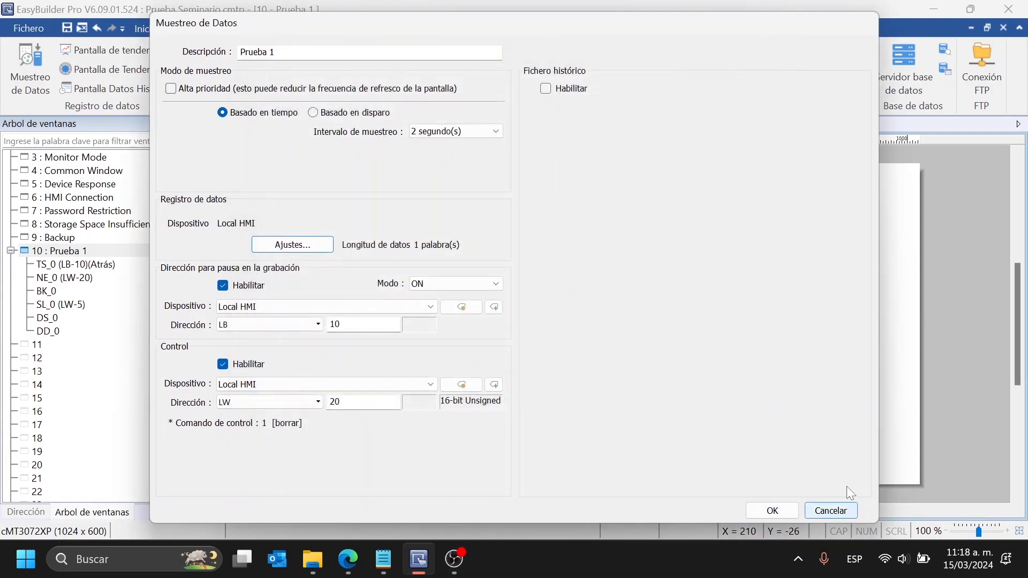
click(831, 510)
click(758, 488)
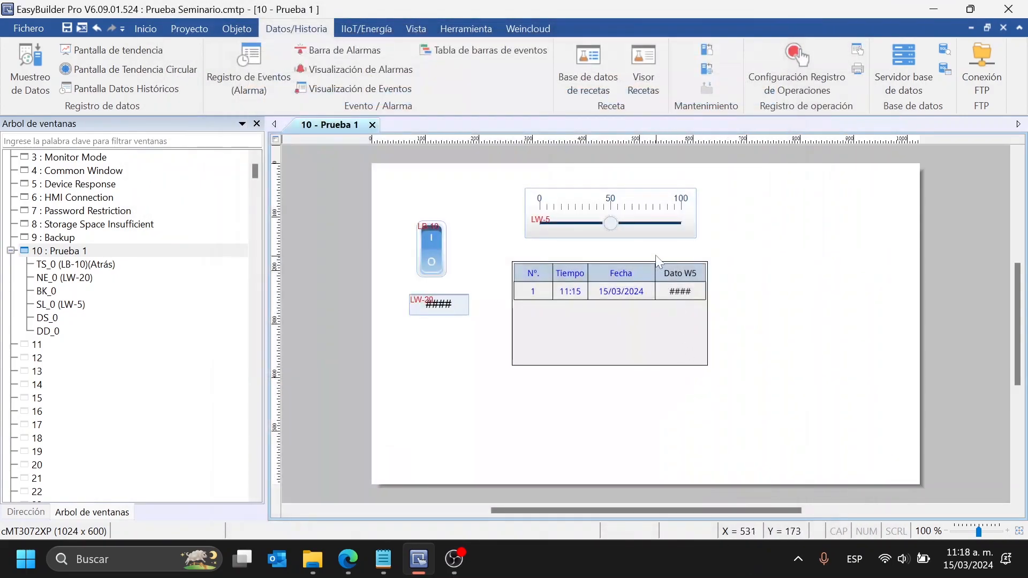
Review the slider's general properties and its write address settings, closing them without changes
double_click(635, 219)
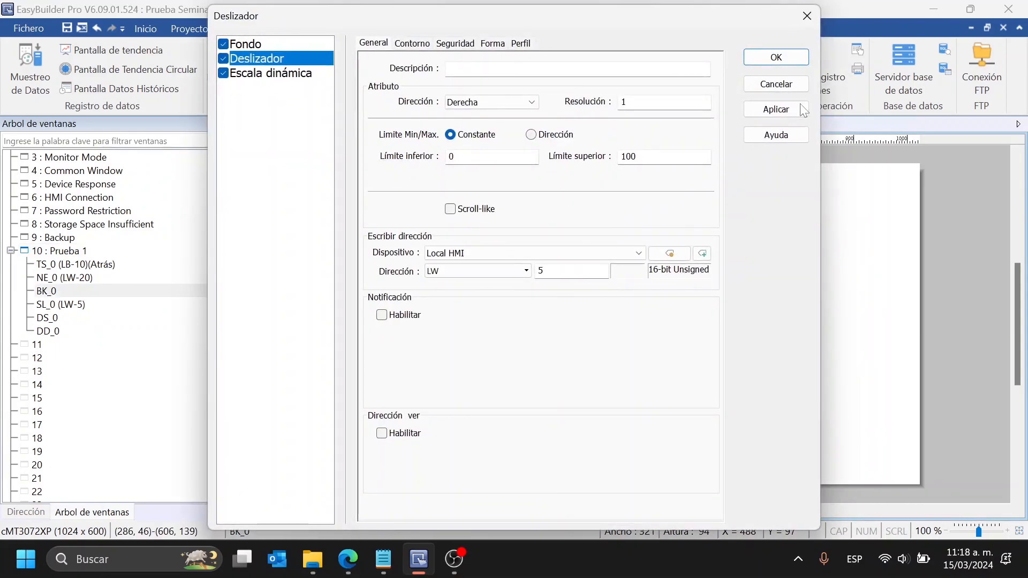
click(812, 15)
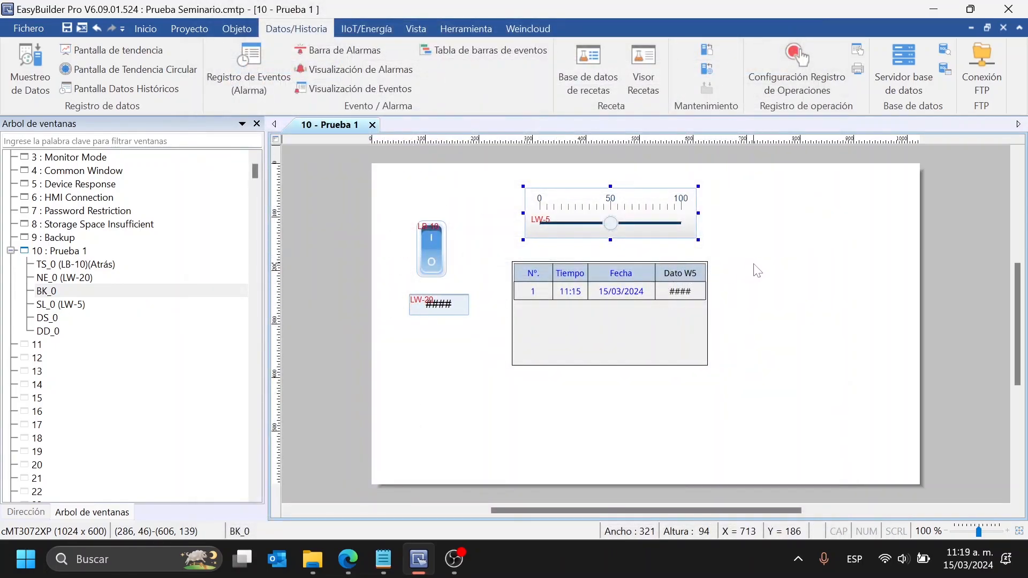
double_click(607, 226)
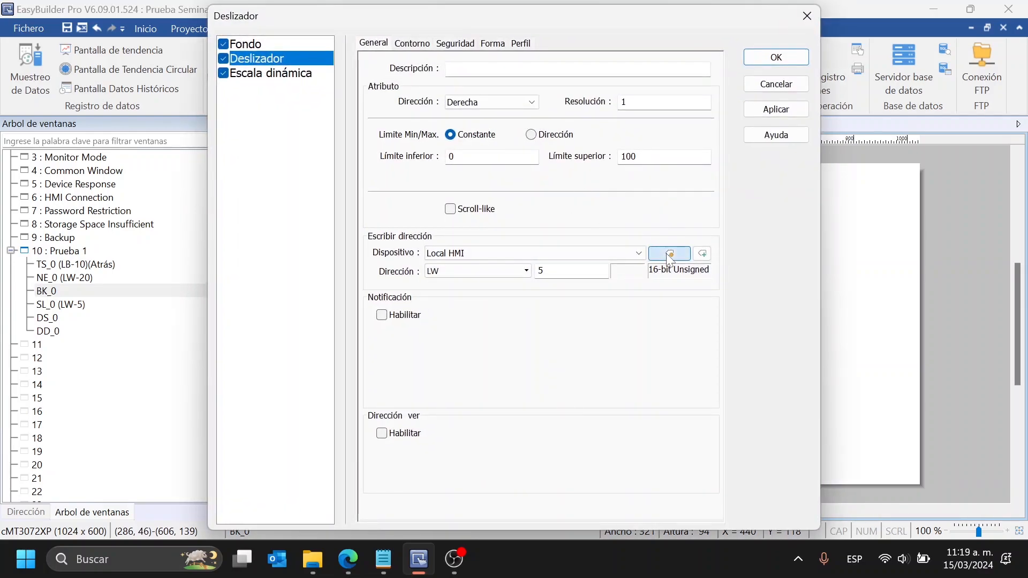
click(669, 255)
click(723, 145)
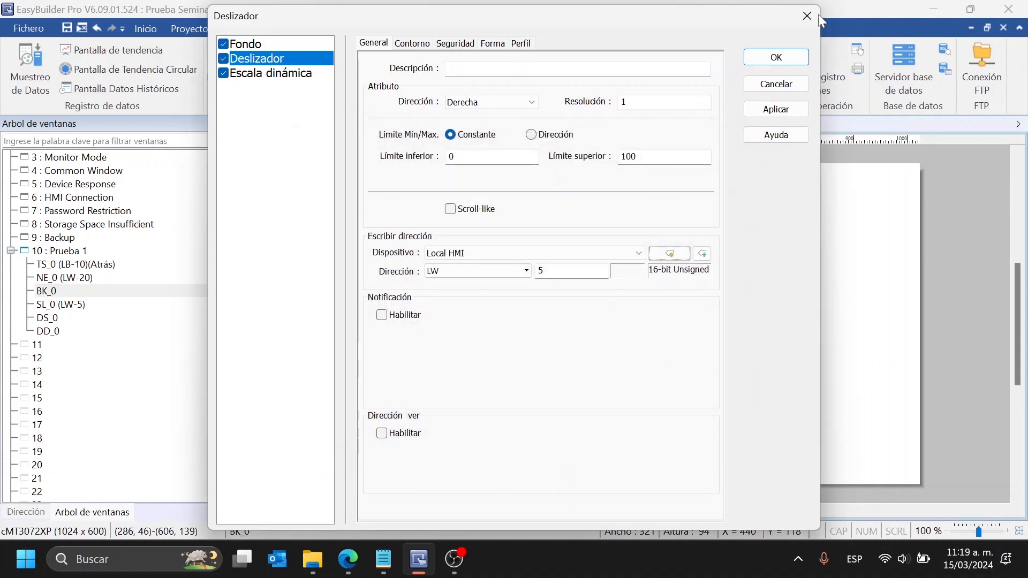
click(807, 16)
click(251, 30)
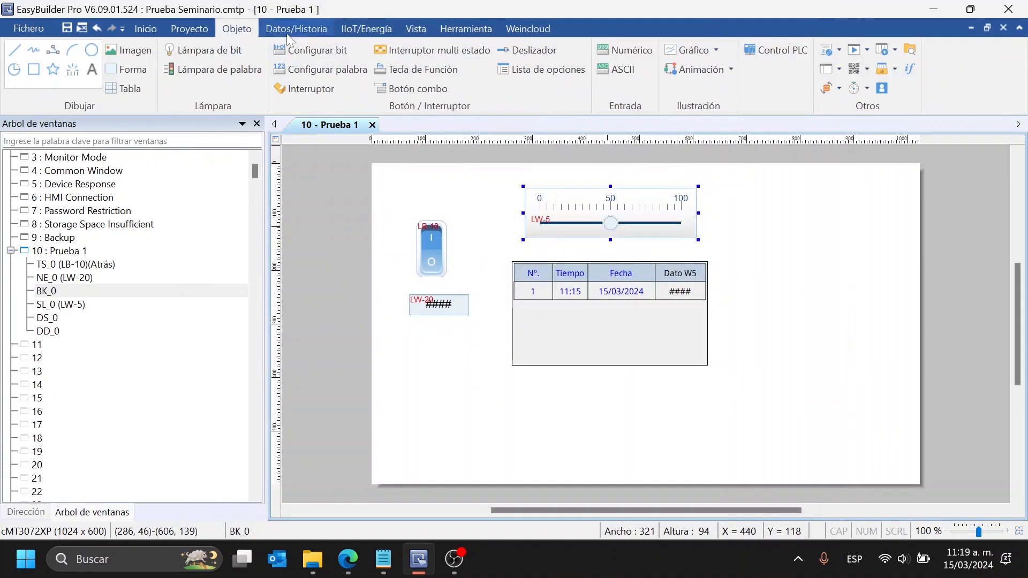
Set the data format of the slider's LW-5 write address to 16-bit Signed
double_click(675, 201)
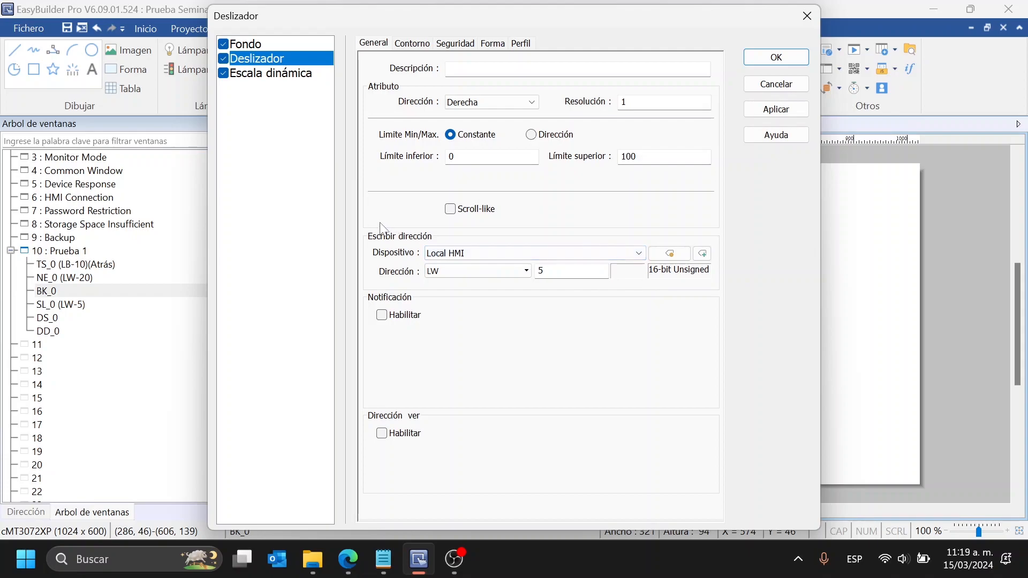
click(666, 258)
click(470, 308)
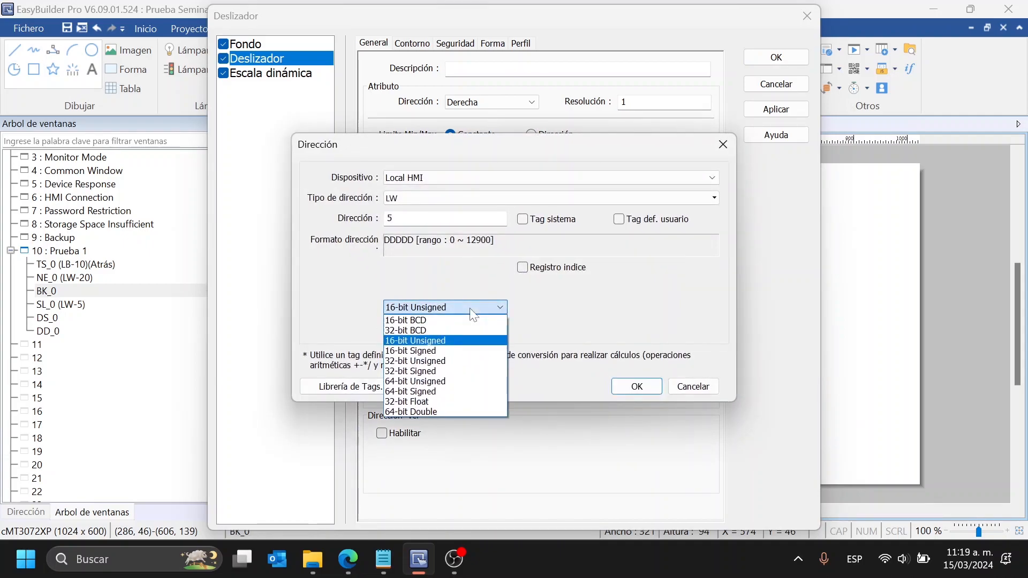
click(444, 351)
click(637, 386)
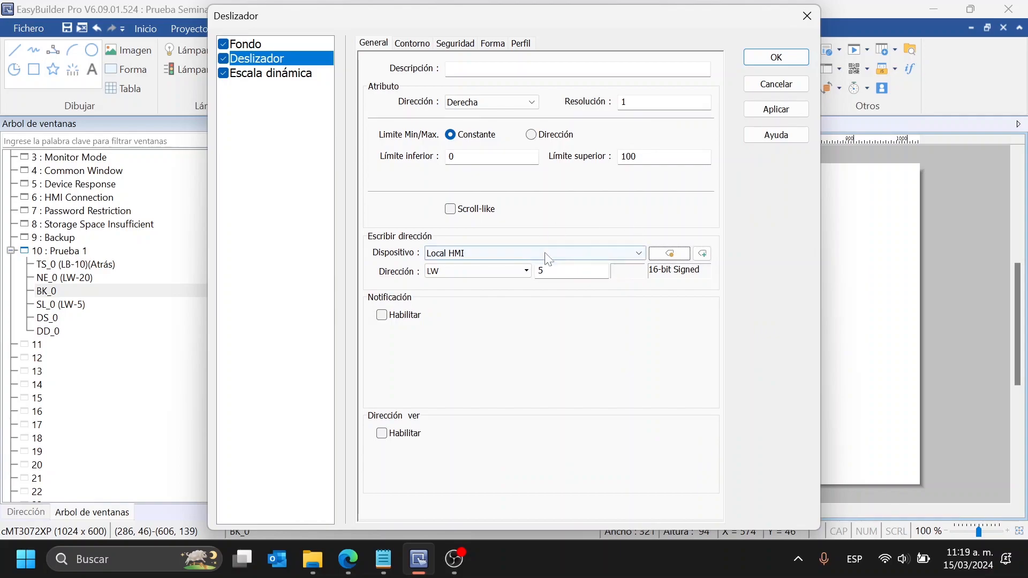
Set the slider's lower limit to -50 and upper limit to 50, and apply the properties
drag(471, 158, 407, 164)
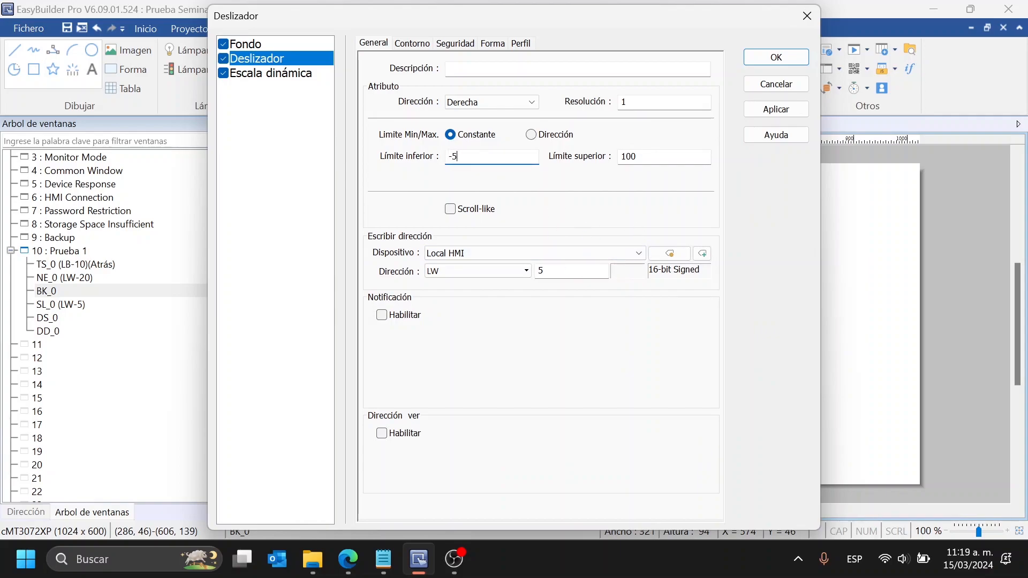
key(Tab)
text(5)
click(764, 59)
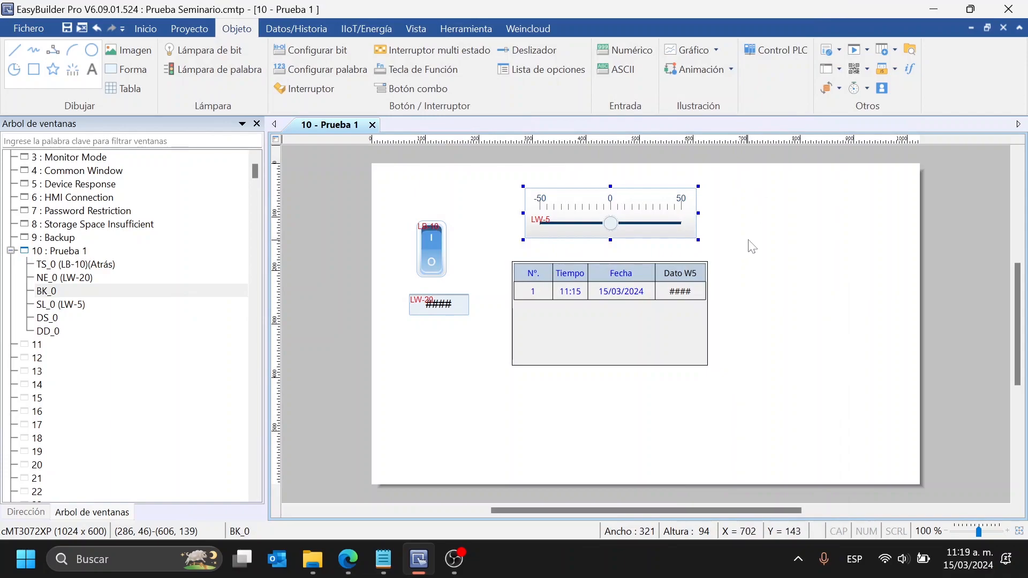
click(703, 249)
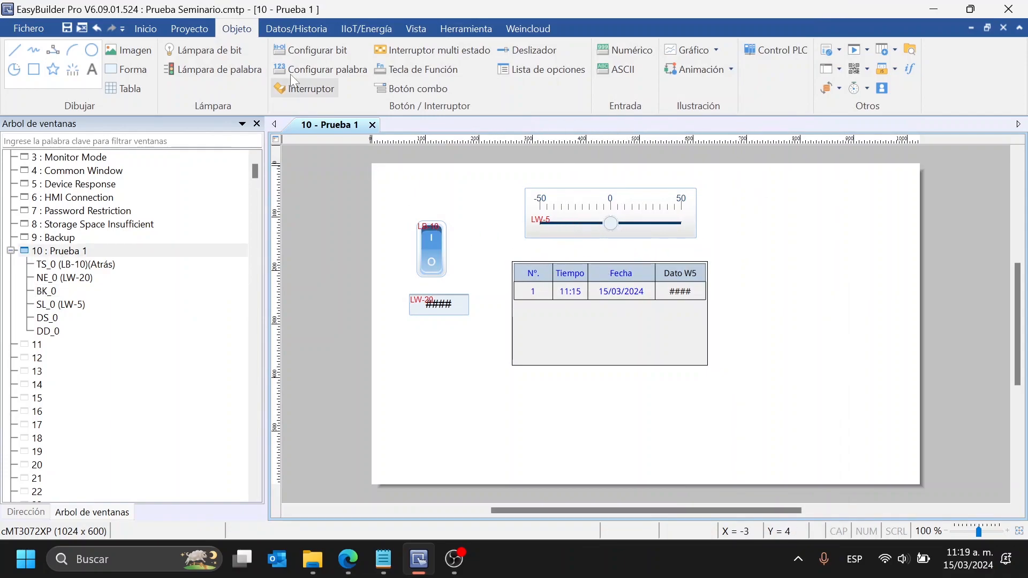
Run the offline simulation and move the slider to positive and slightly negative values, checking the recorded Dato W5 rows
click(204, 28)
click(269, 61)
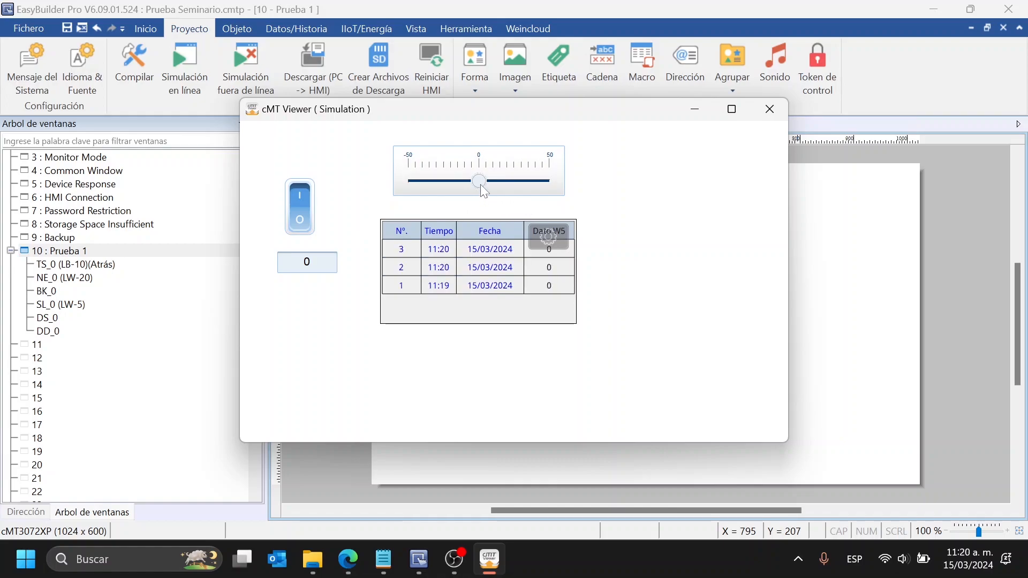
drag(480, 185, 521, 181)
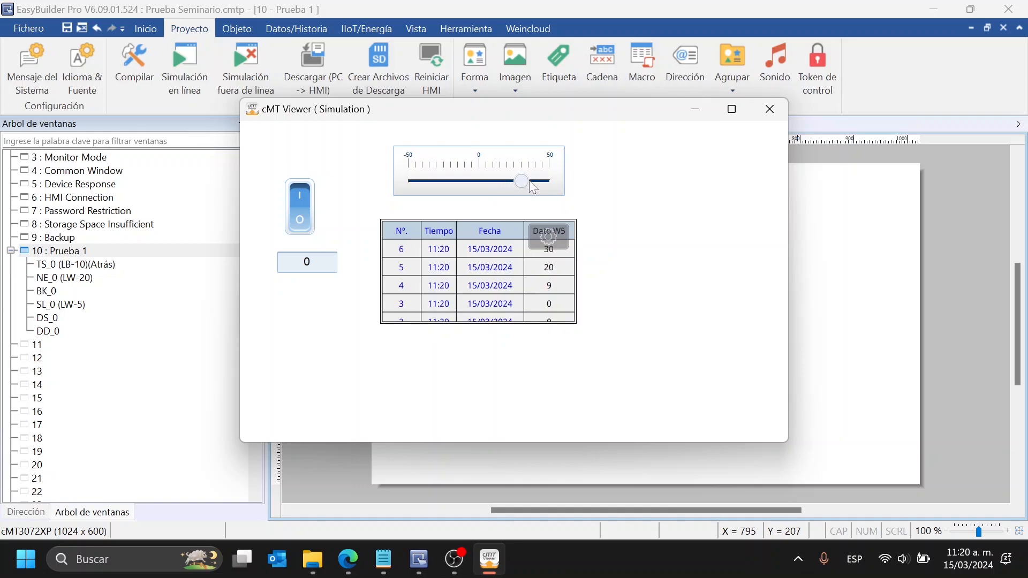
drag(491, 180, 483, 180)
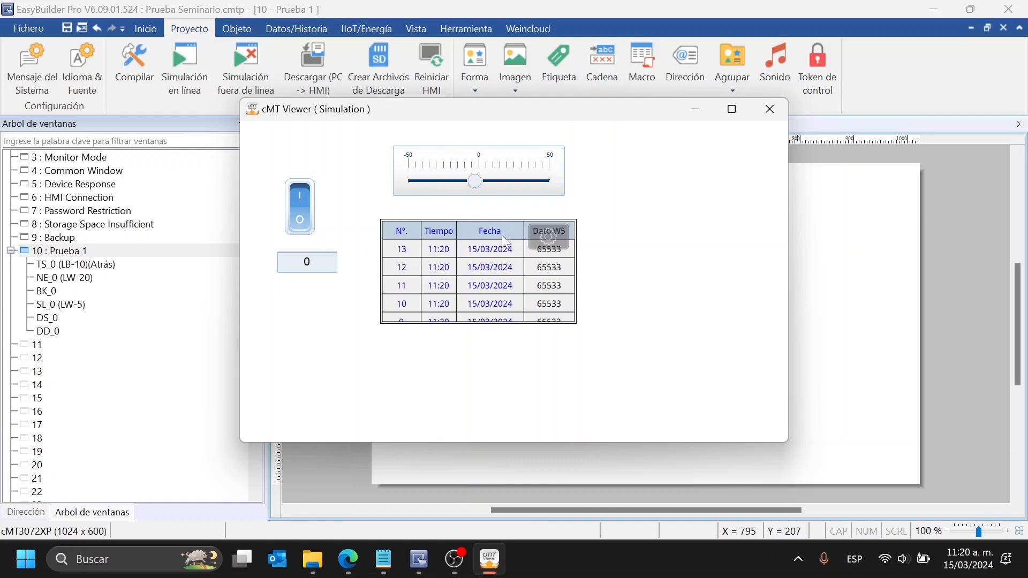
Move the simulated slider to two negative values, check the recorded Dato W5 rows in the history table, and close the simulation
drag(475, 176, 428, 181)
scroll(509, 263, down, 3)
scroll(490, 268, up, 3)
scroll(486, 259, down, 3)
scroll(488, 263, up, 3)
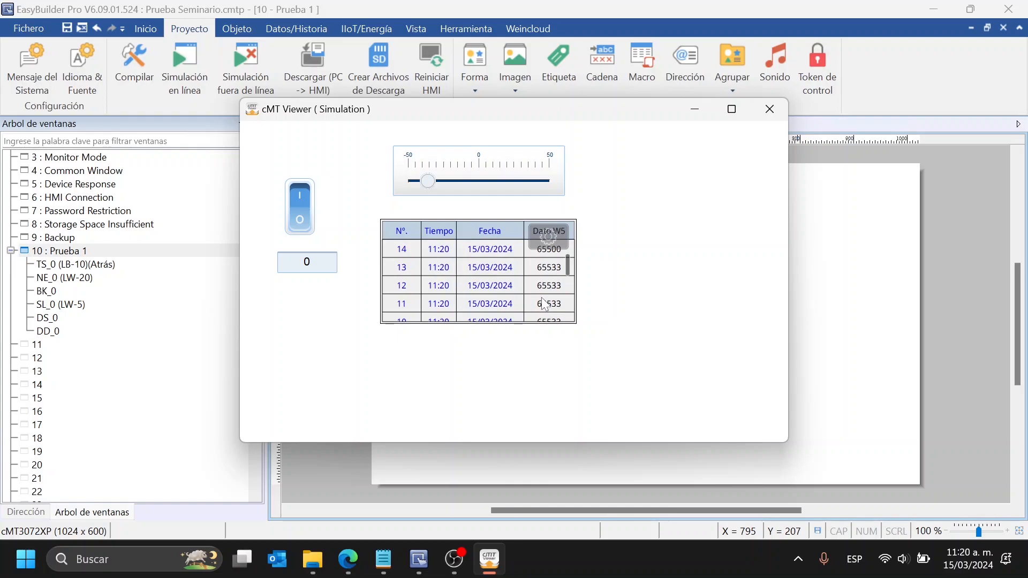
scroll(531, 292, down, 5)
scroll(489, 274, up, 5)
drag(486, 268, 489, 337)
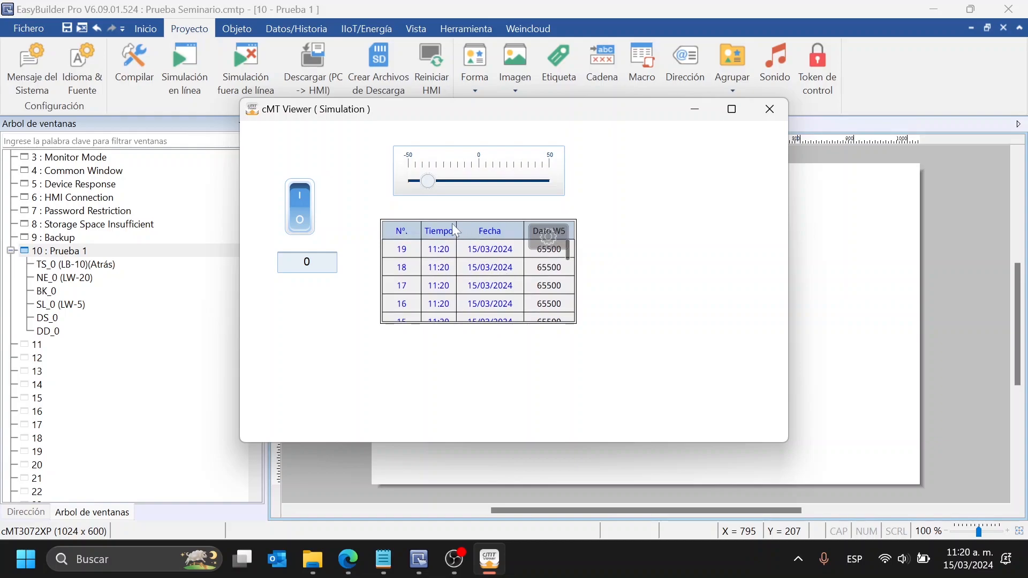
mouse_move(429, 182)
mouse_down()
mouse_move(497, 181)
mouse_move(445, 182)
mouse_up()
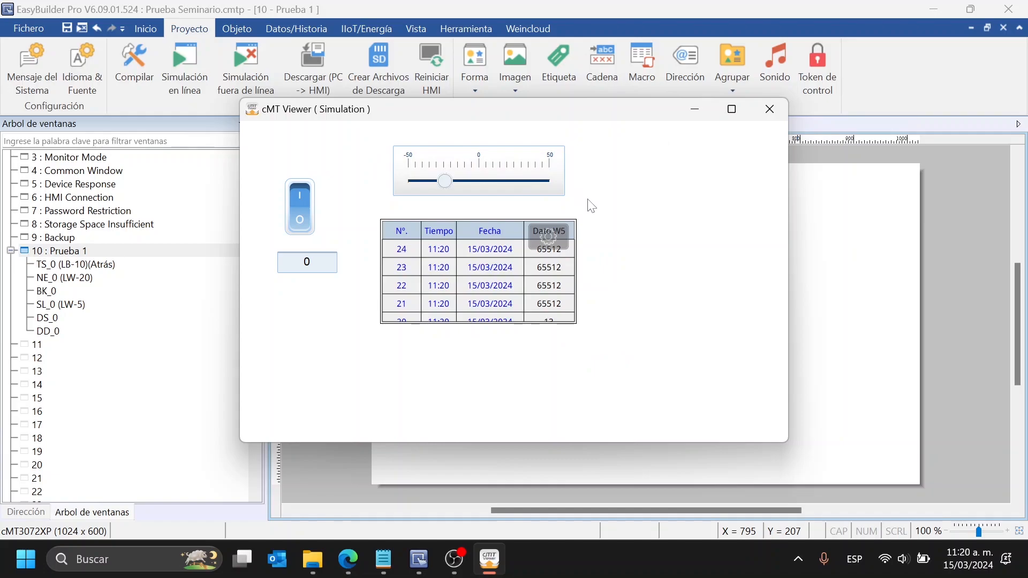
click(770, 108)
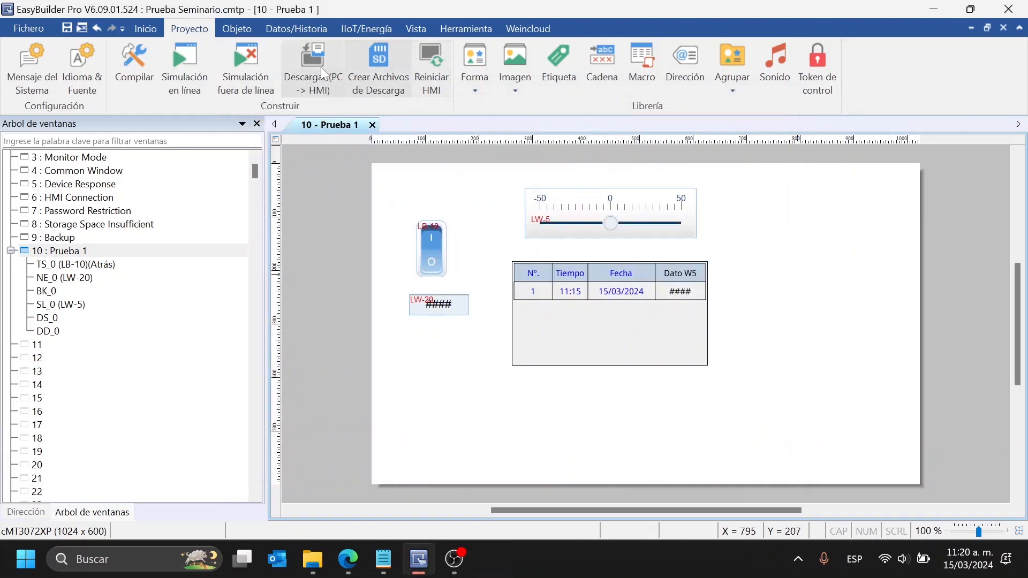
Review the Prueba 1 data sampling and its LW-5 channel settings, closing the dialogs without changes
click(297, 30)
click(23, 63)
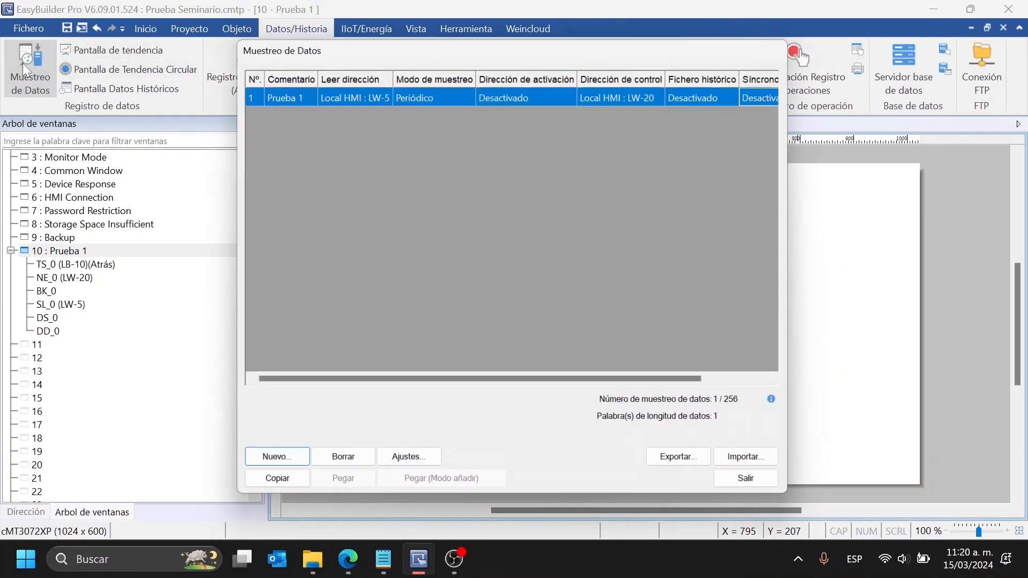
double_click(319, 85)
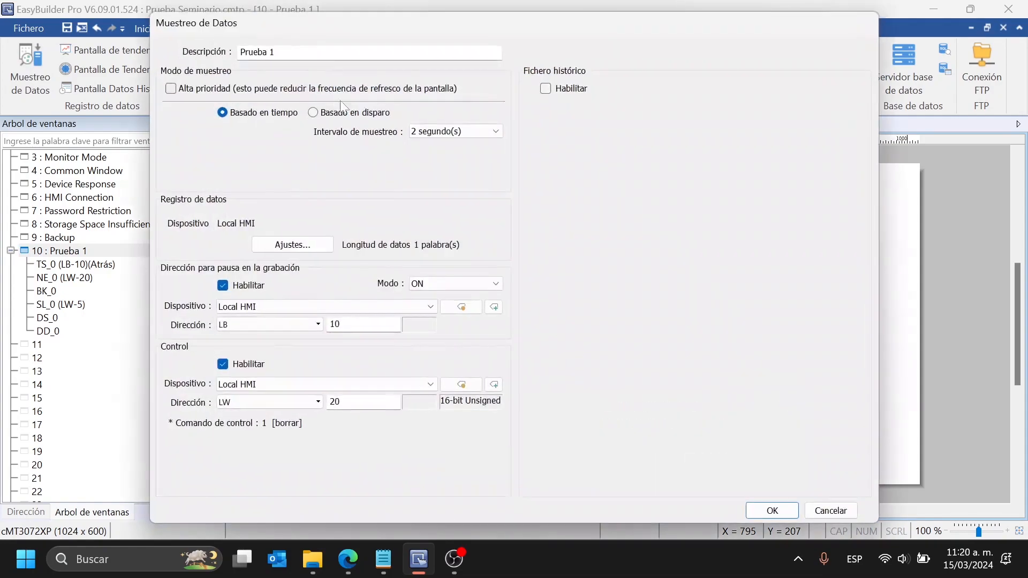
click(292, 245)
double_click(387, 150)
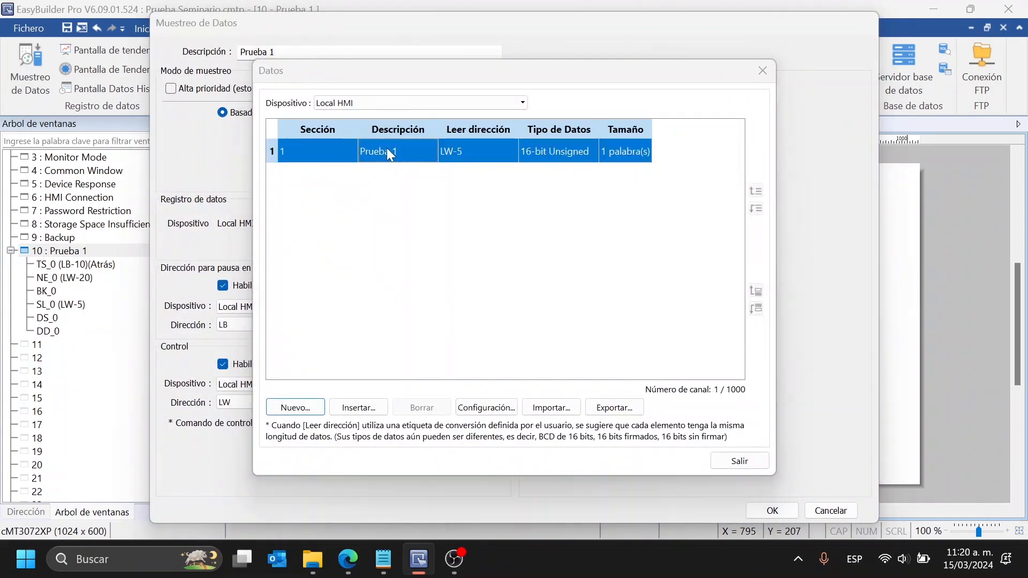
click(726, 111)
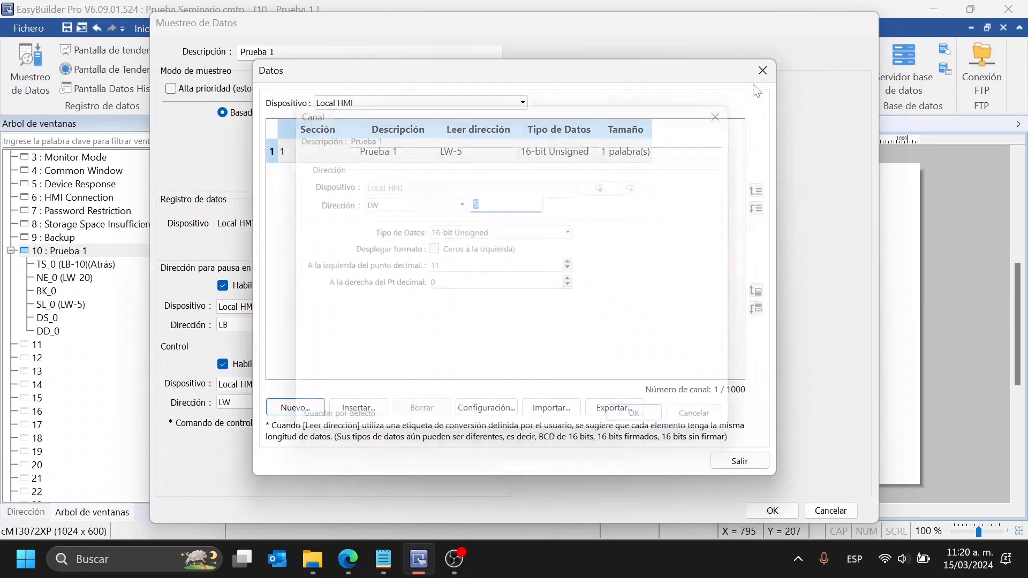
click(762, 70)
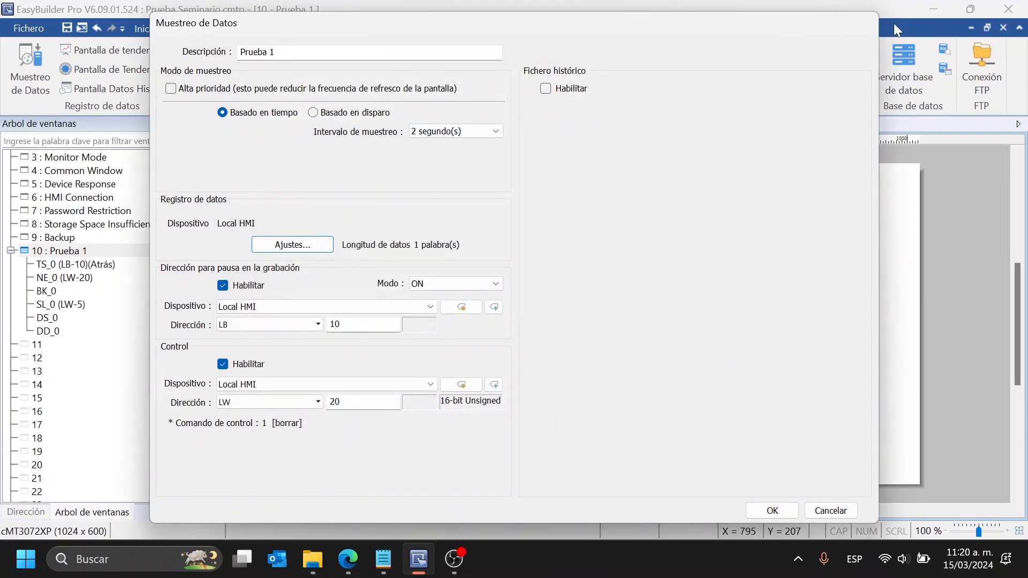
click(811, 511)
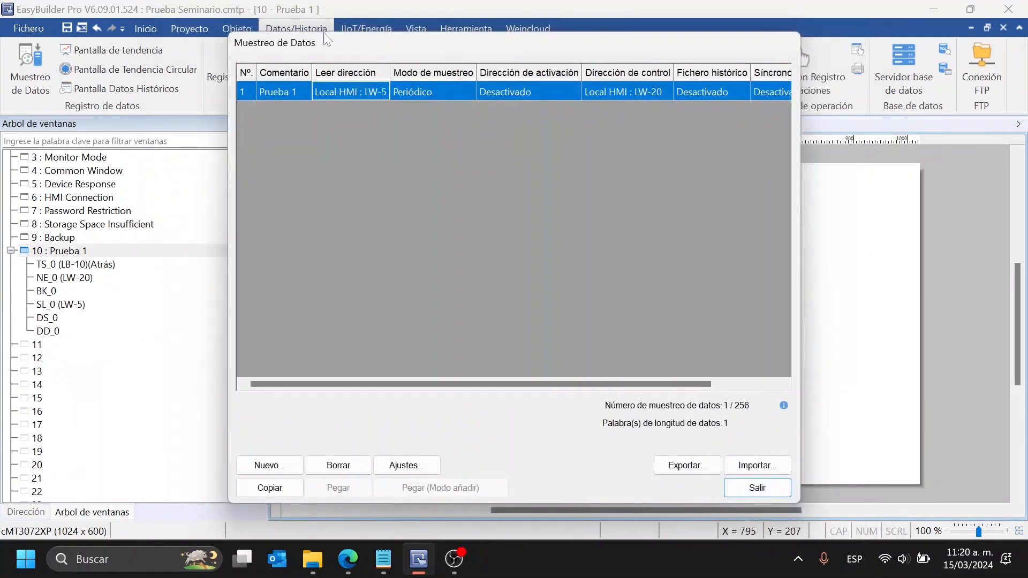
click(729, 492)
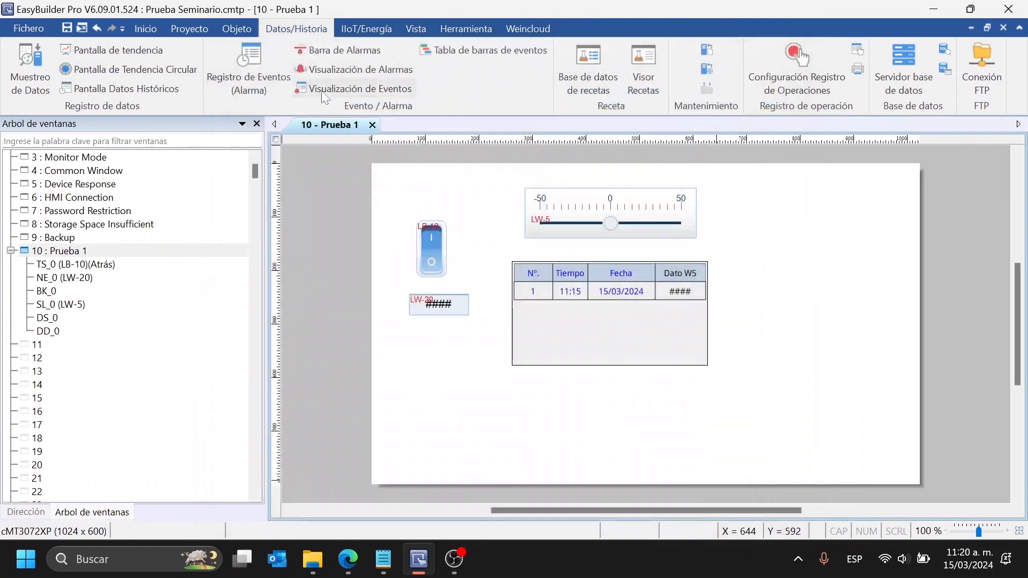
Set the data type of the LW-5 channel in the Prueba 1 data sampling to 16-bit Signed and apply it
click(30, 62)
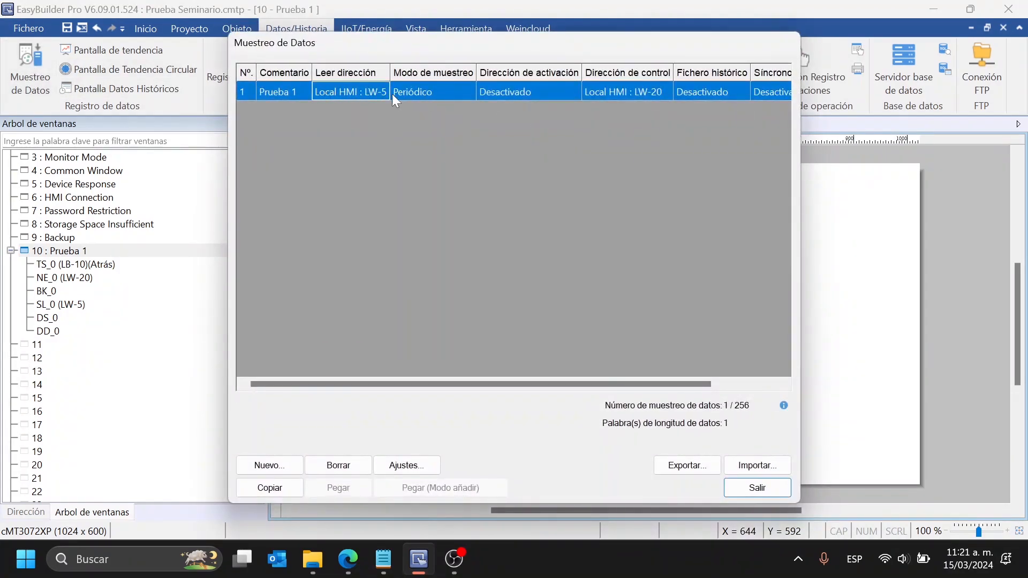
double_click(387, 91)
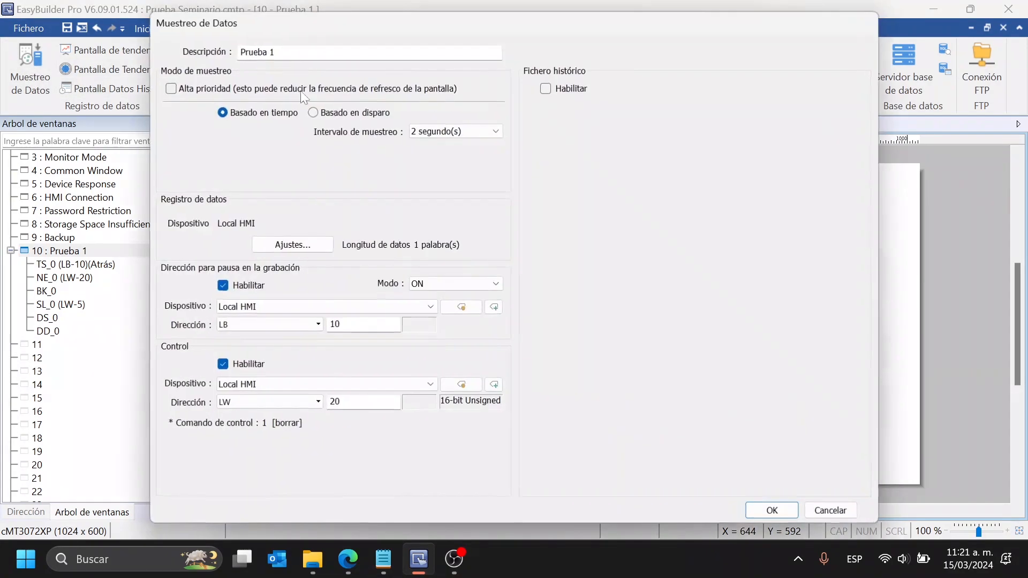
click(309, 247)
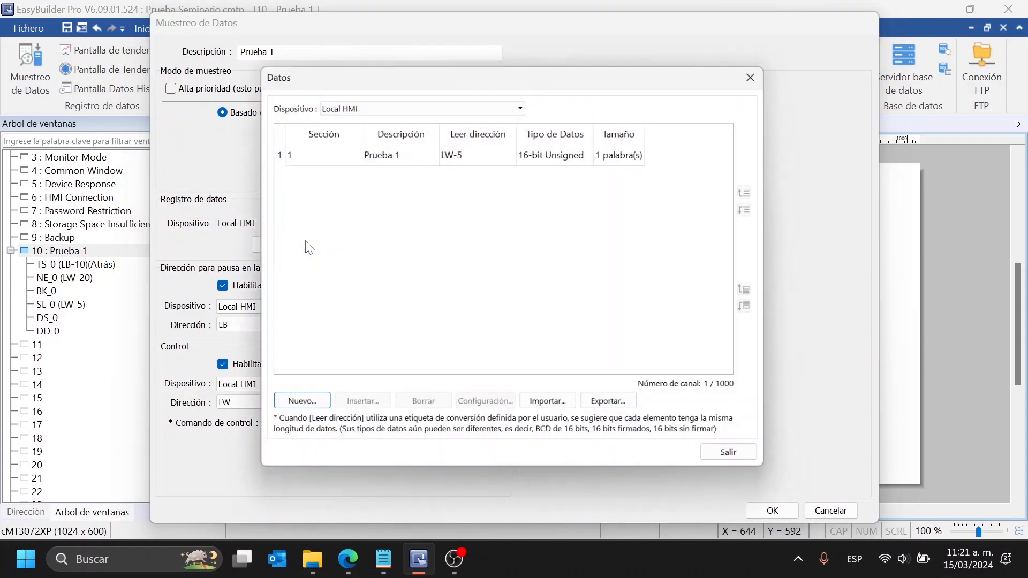
double_click(431, 155)
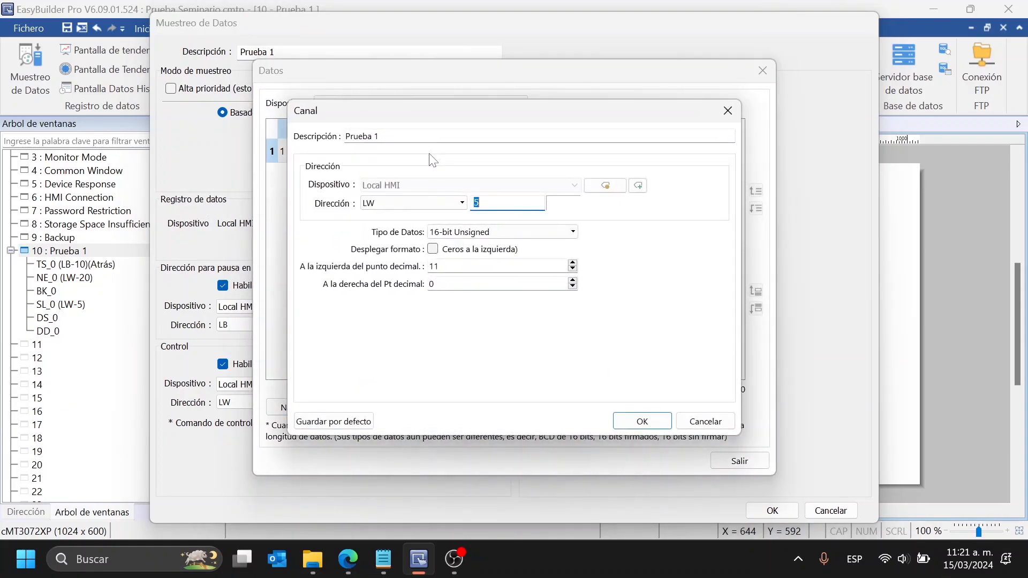
click(489, 232)
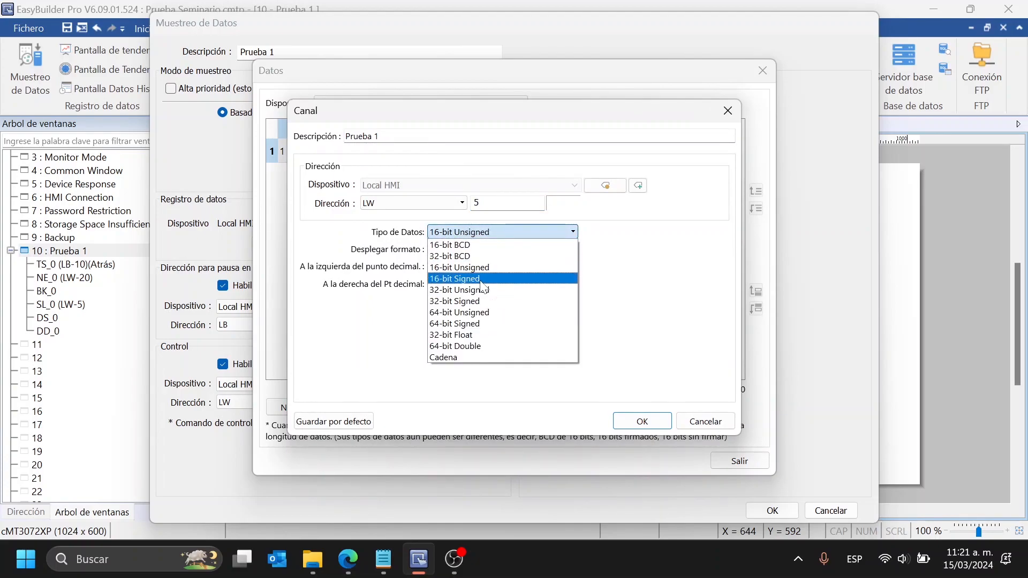
click(482, 279)
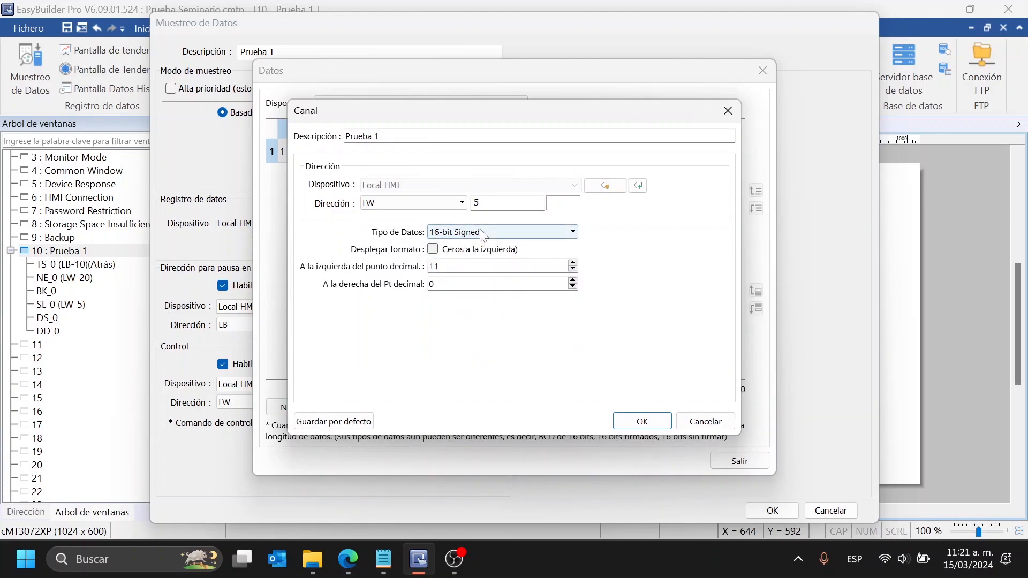
click(644, 425)
click(729, 460)
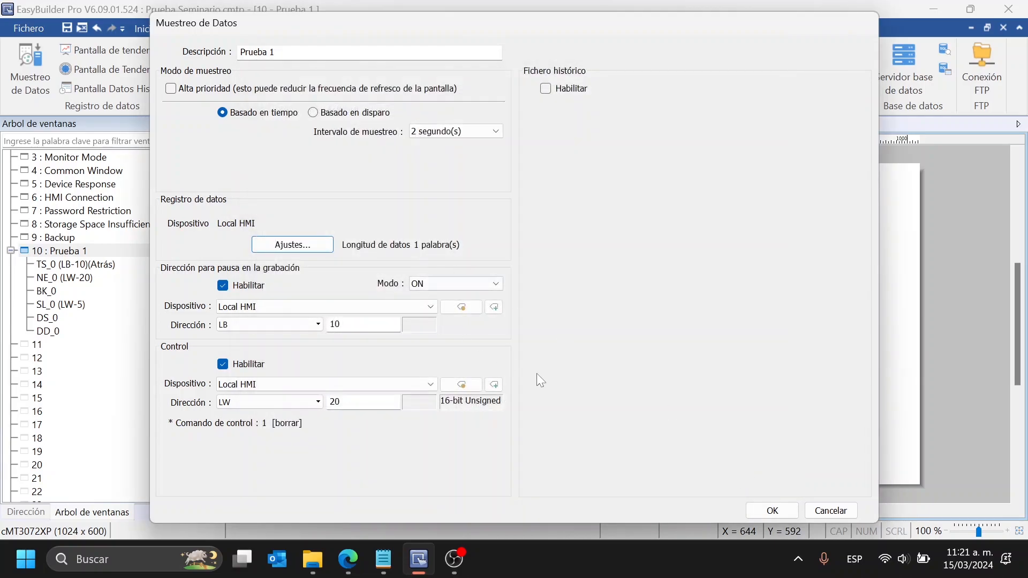
click(776, 504)
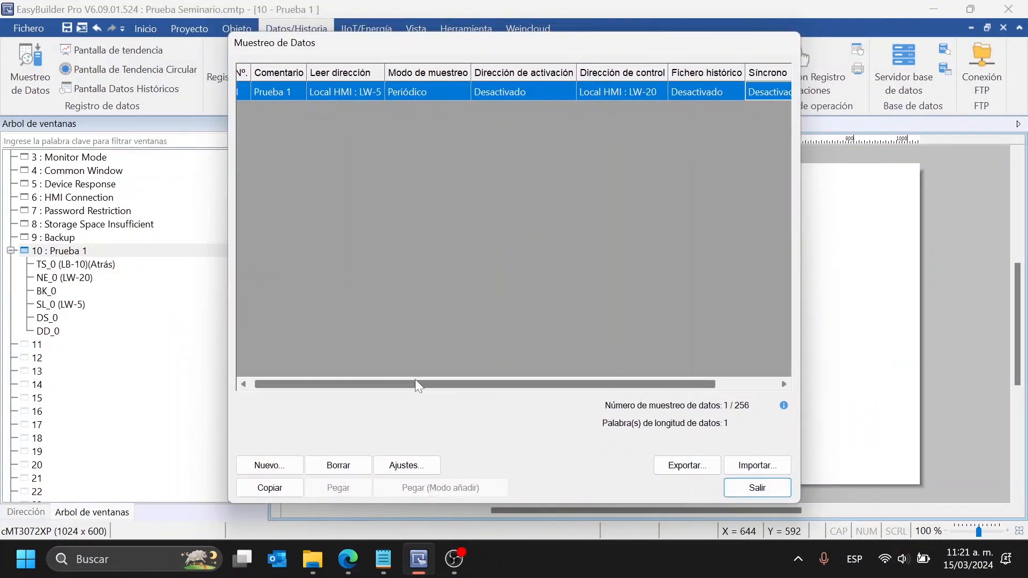
Widen the Leer dirección column while checking the data sampling list, and close the list
drag(413, 383, 541, 391)
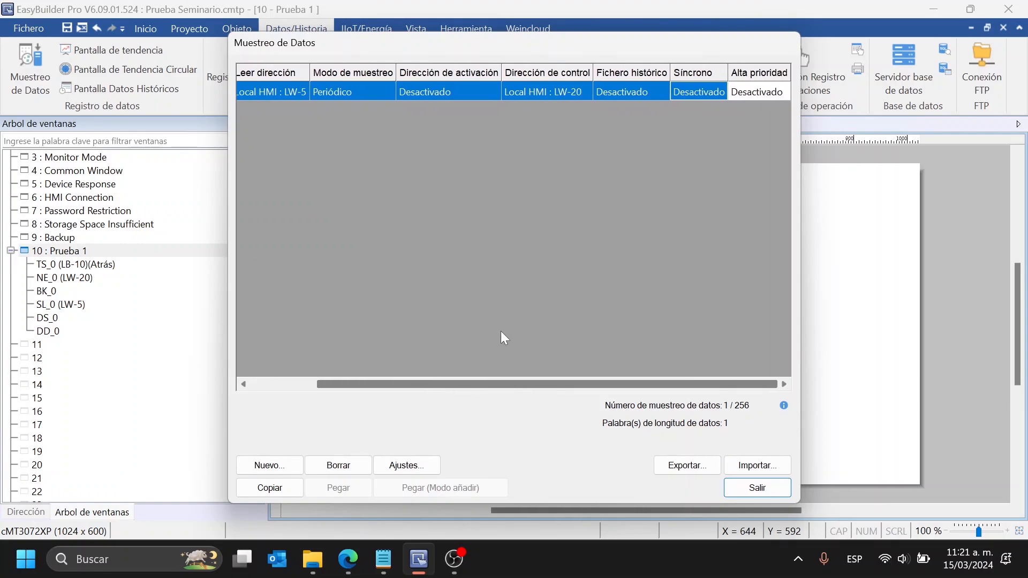
click(311, 70)
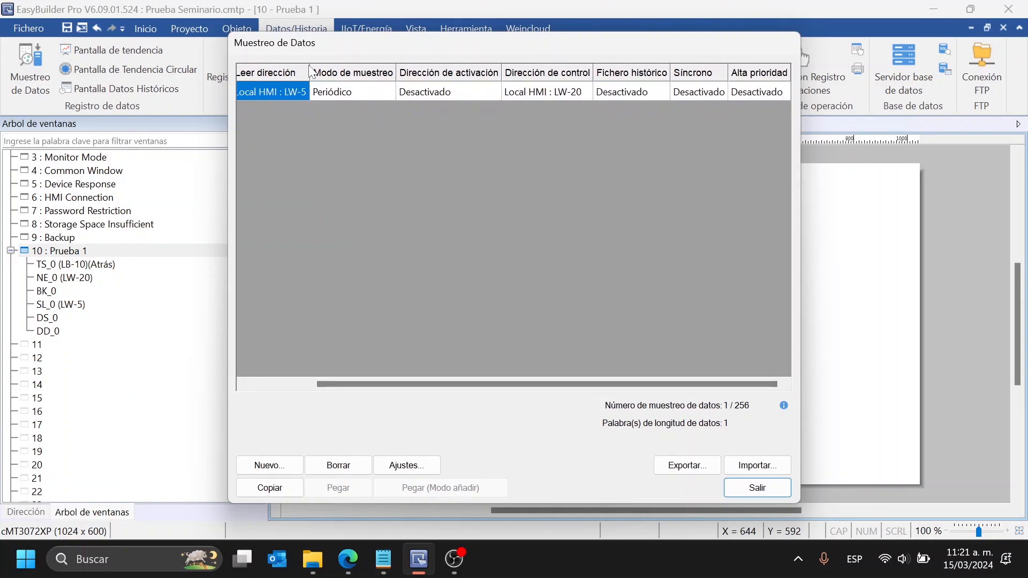
drag(311, 73, 340, 70)
mouse_move(623, 73)
mouse_down()
mouse_move(691, 74)
mouse_move(615, 74)
mouse_up()
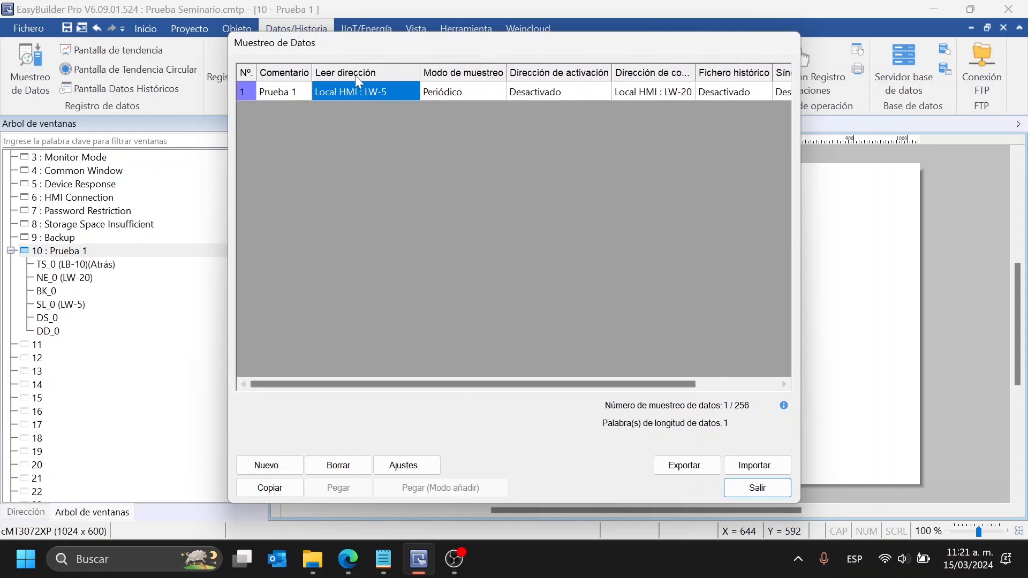
click(353, 92)
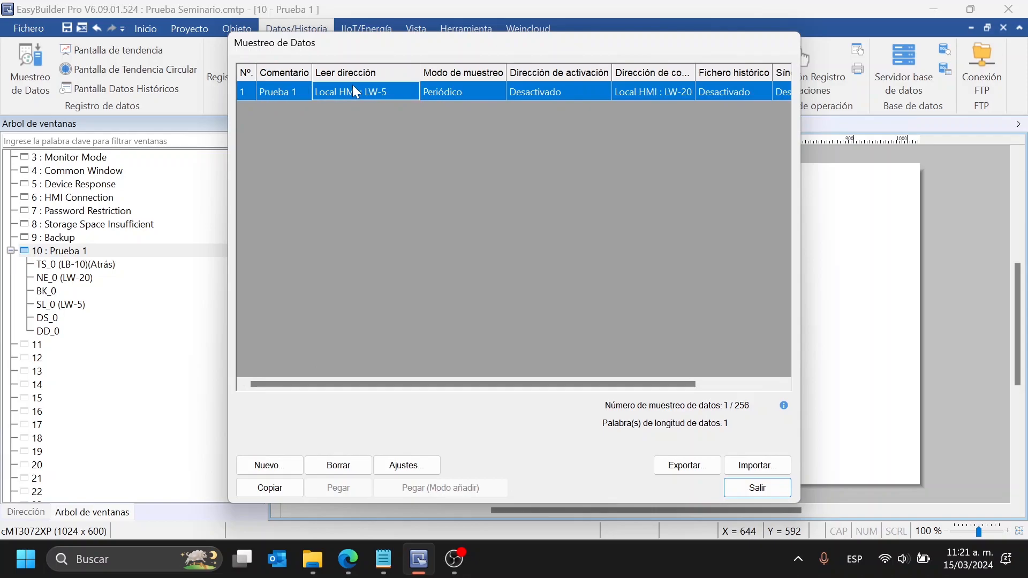
click(760, 490)
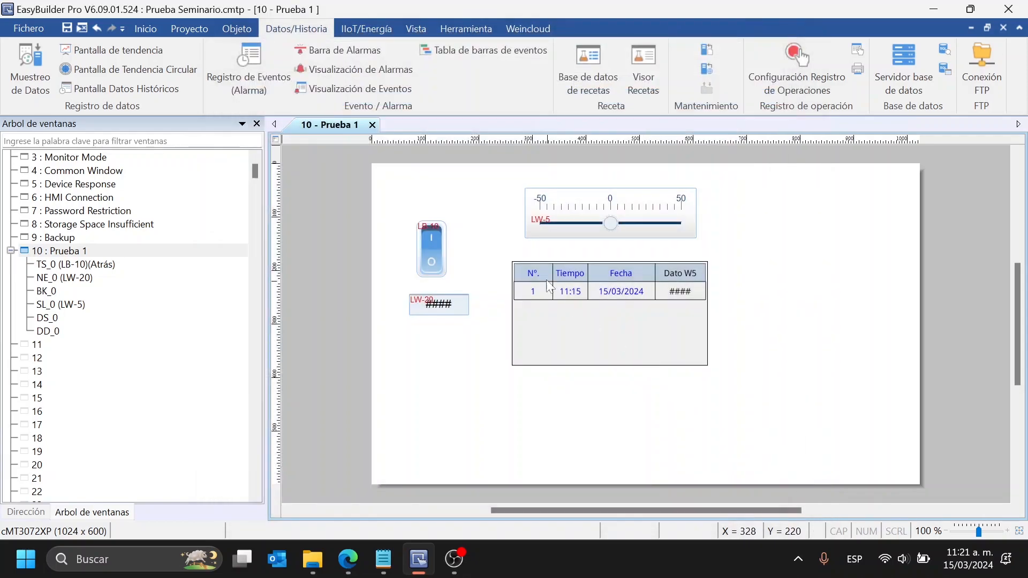
Run the simulation and move the slider to -50, 15 and -12, checking the recorded Dato W5 rows
click(189, 32)
click(201, 66)
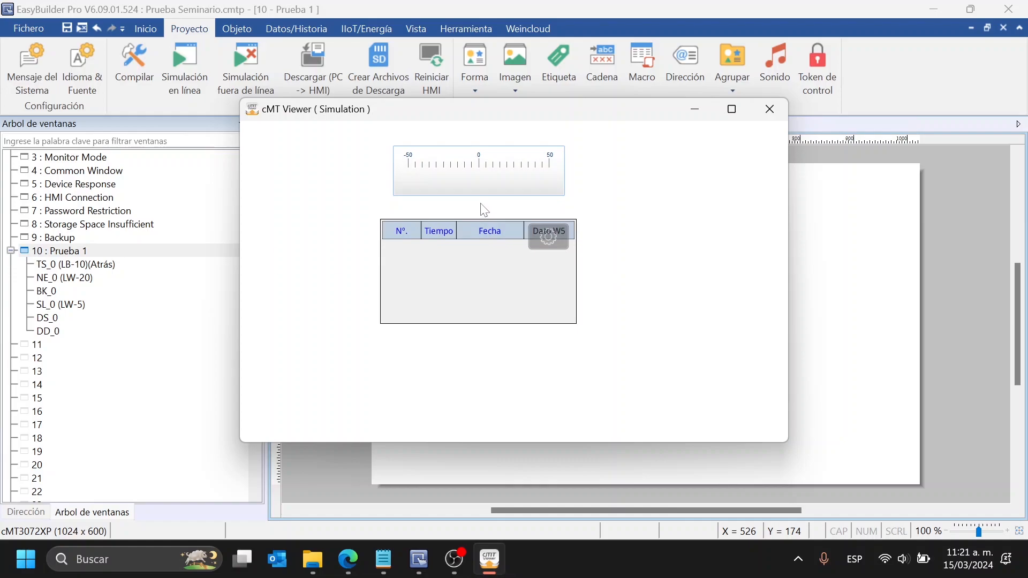
drag(483, 182, 368, 190)
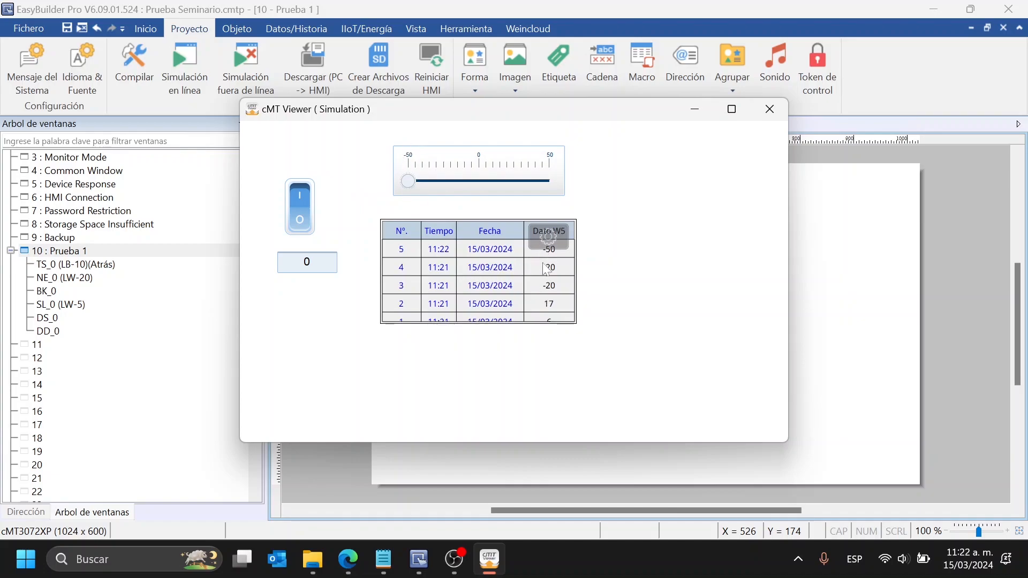
drag(409, 189, 504, 180)
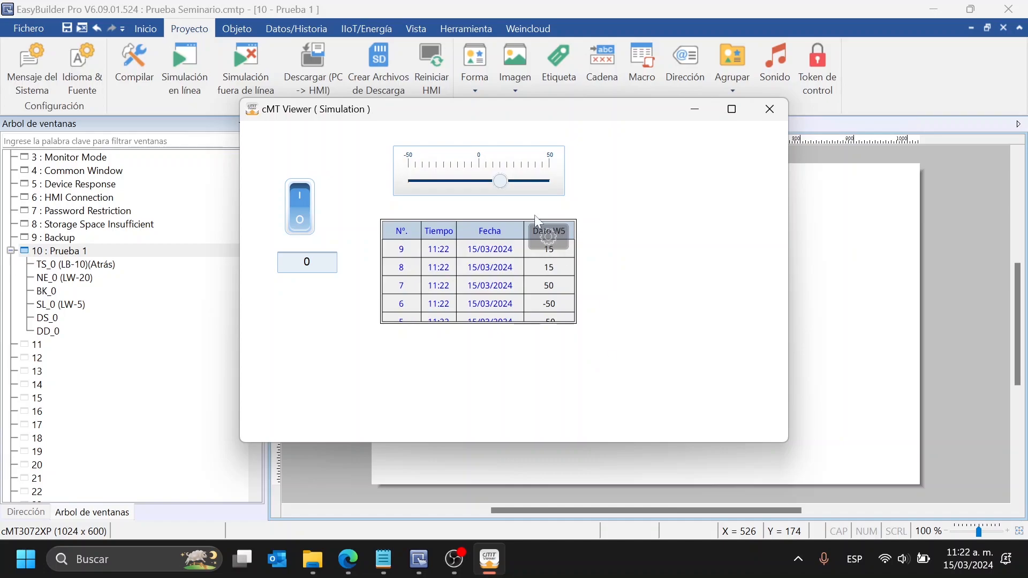
drag(502, 187, 462, 182)
Pause the simulated sampling with the toggle switch and clear the history by entering 1 in the numeric field
click(291, 198)
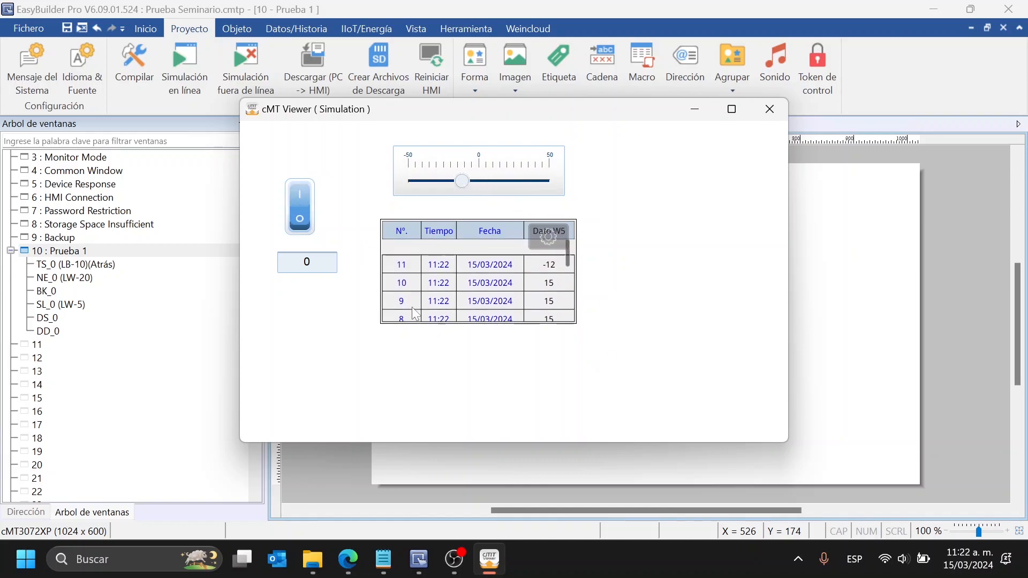
click(319, 272)
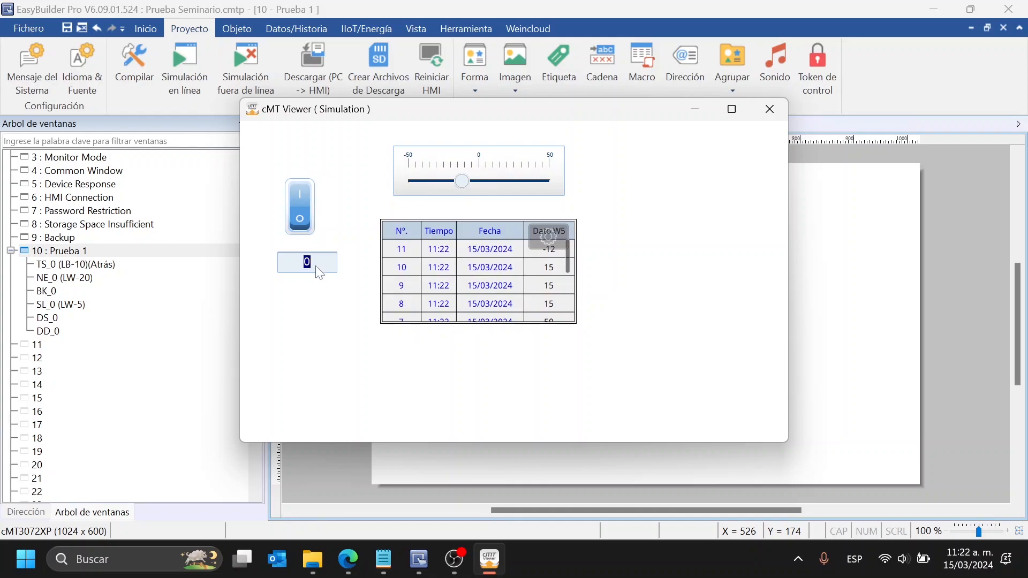
text(1)
key(Return)
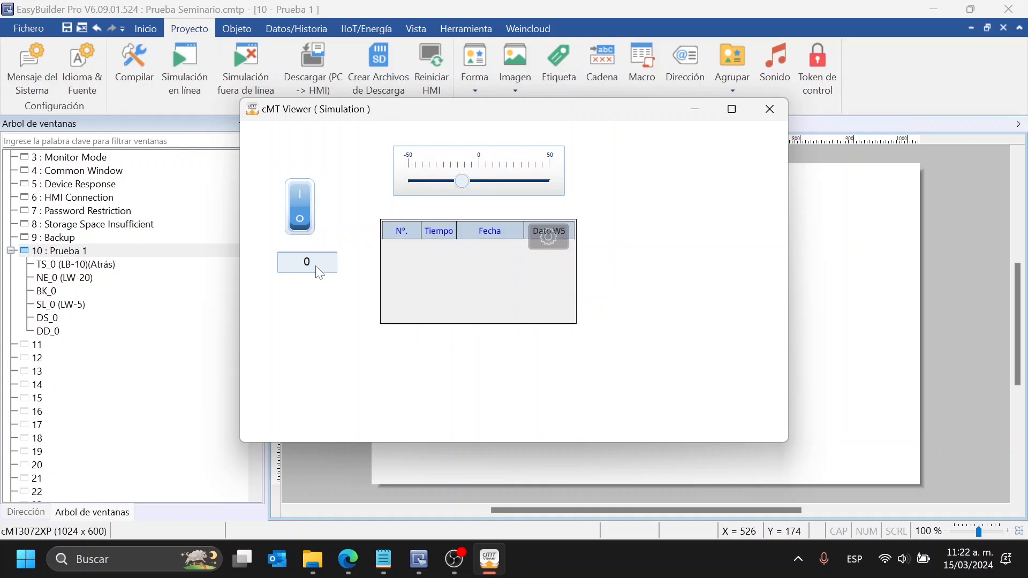
Set the slider to 30, resume sampling with the toggle switch, test a negative slider value, and close the simulation
drag(461, 181, 522, 181)
click(300, 217)
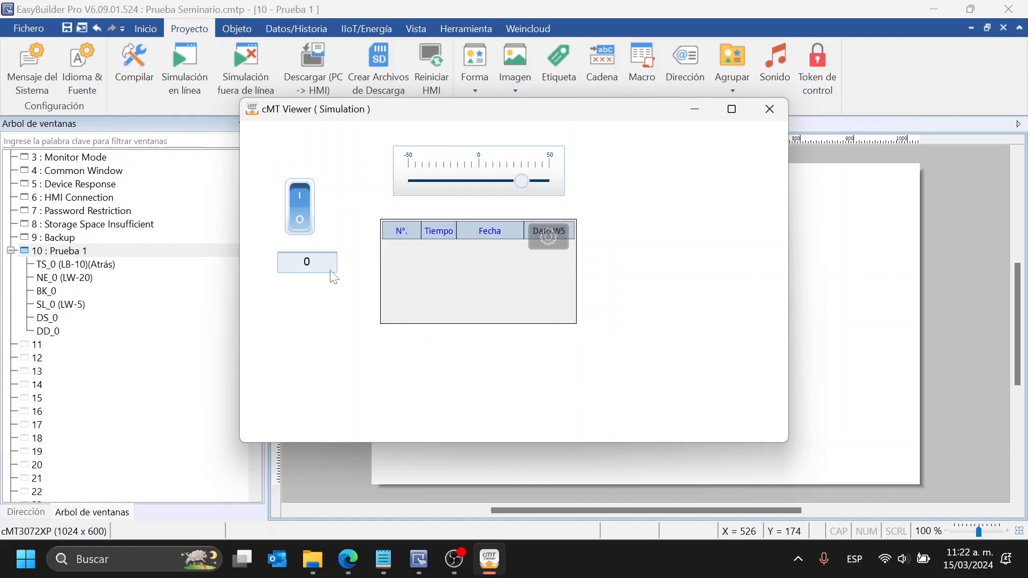
drag(521, 181, 449, 181)
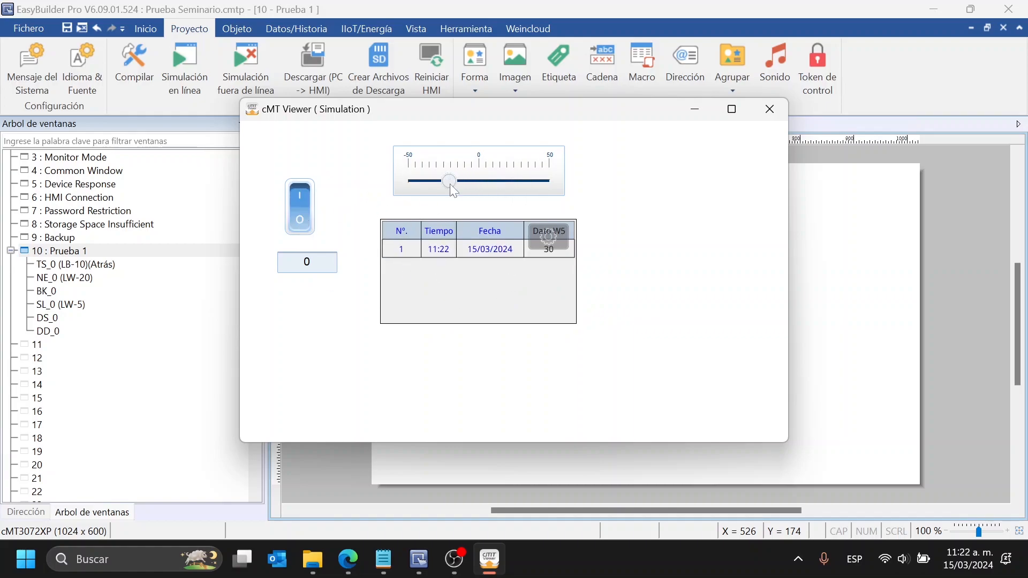
click(770, 110)
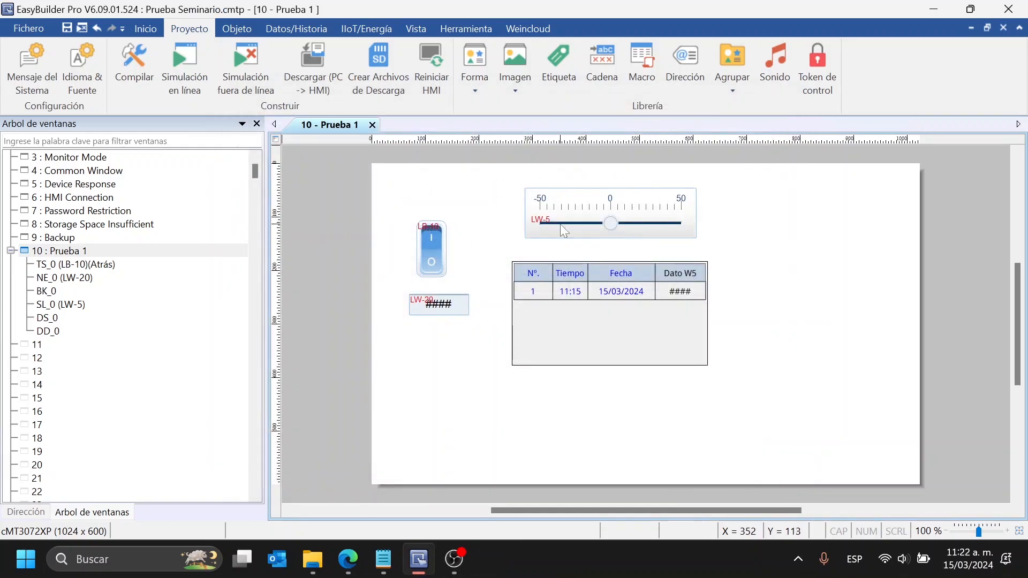
Select the toggle switch, numeric field, slider and history table together on window 10, Prueba 1
drag(393, 164, 773, 427)
click(357, 192)
drag(377, 173, 728, 412)
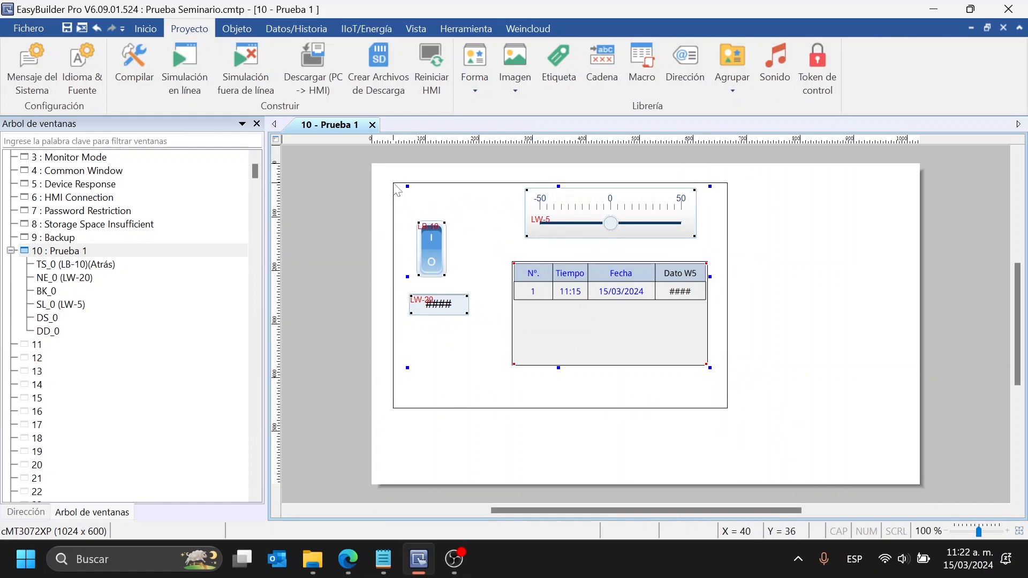
drag(407, 166, 738, 418)
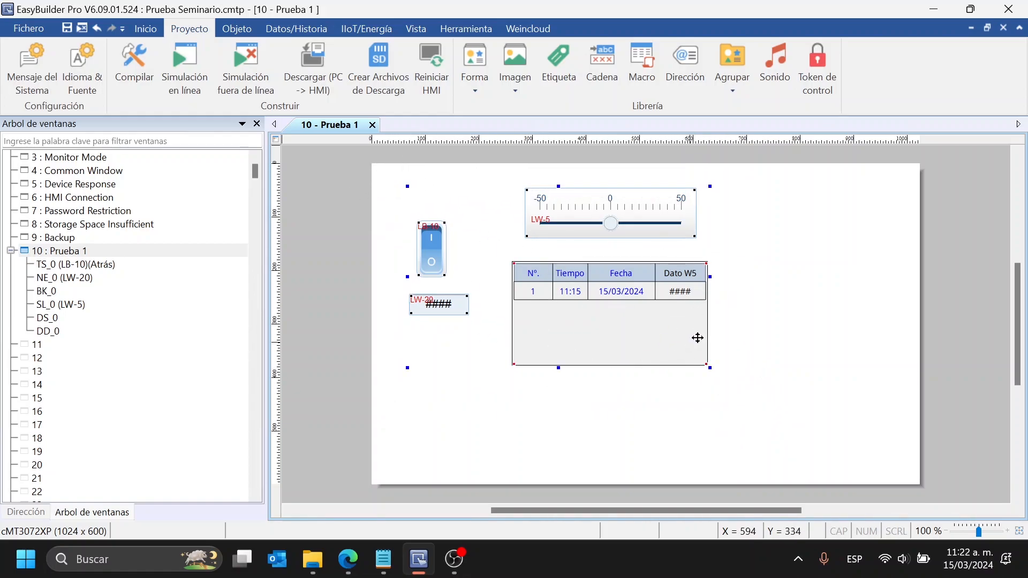
click(759, 322)
drag(409, 173, 733, 385)
Open the Prueba 1 data sampling entry for editing and enable its history file
click(299, 30)
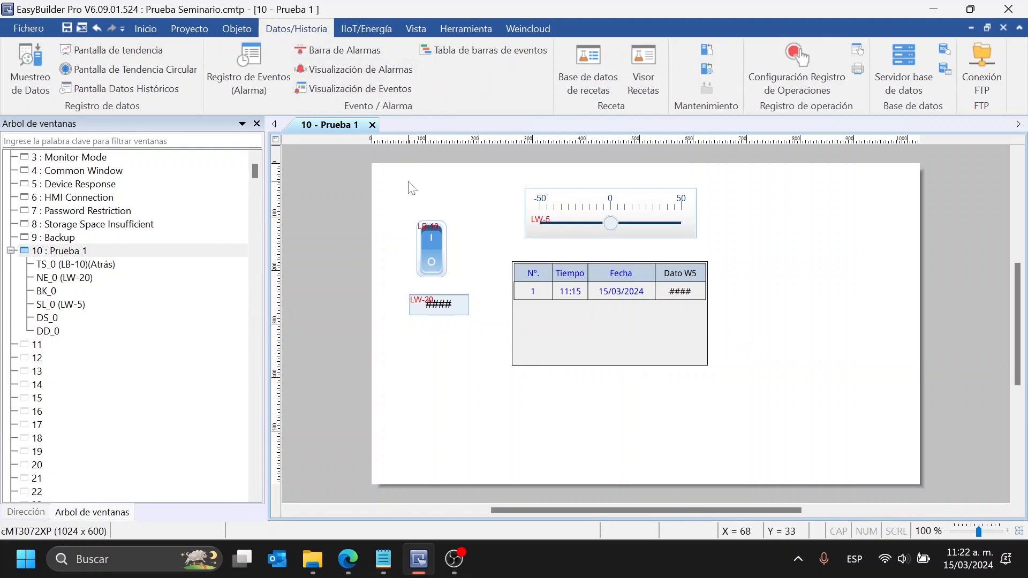
drag(402, 172, 720, 395)
key(alt+Tab)
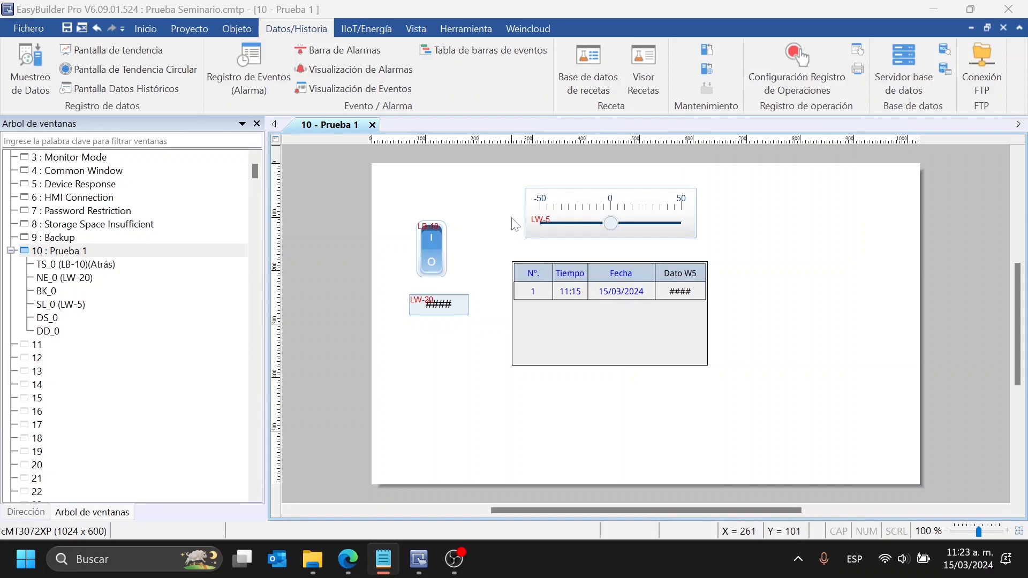
click(30, 67)
double_click(443, 92)
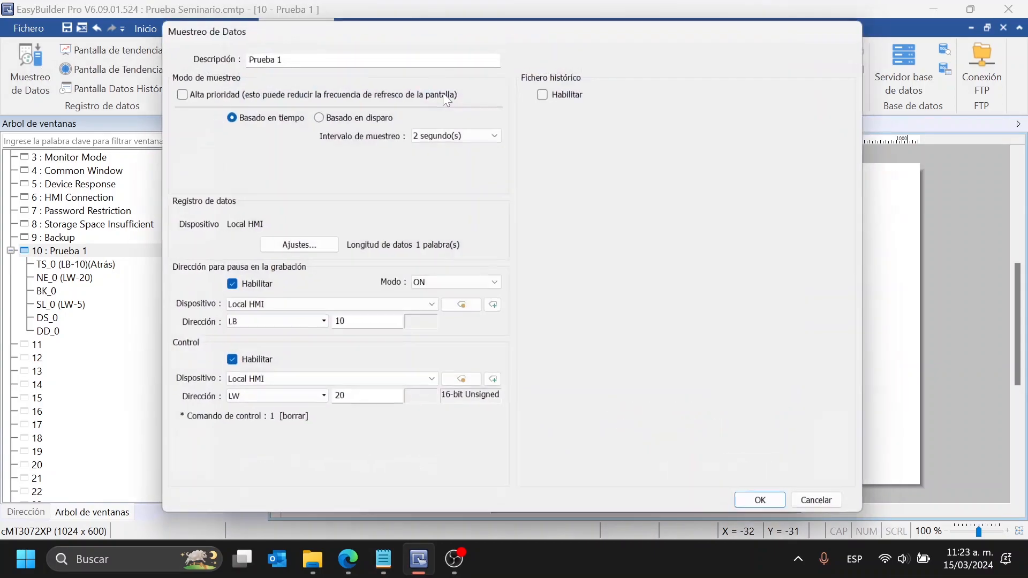
click(546, 89)
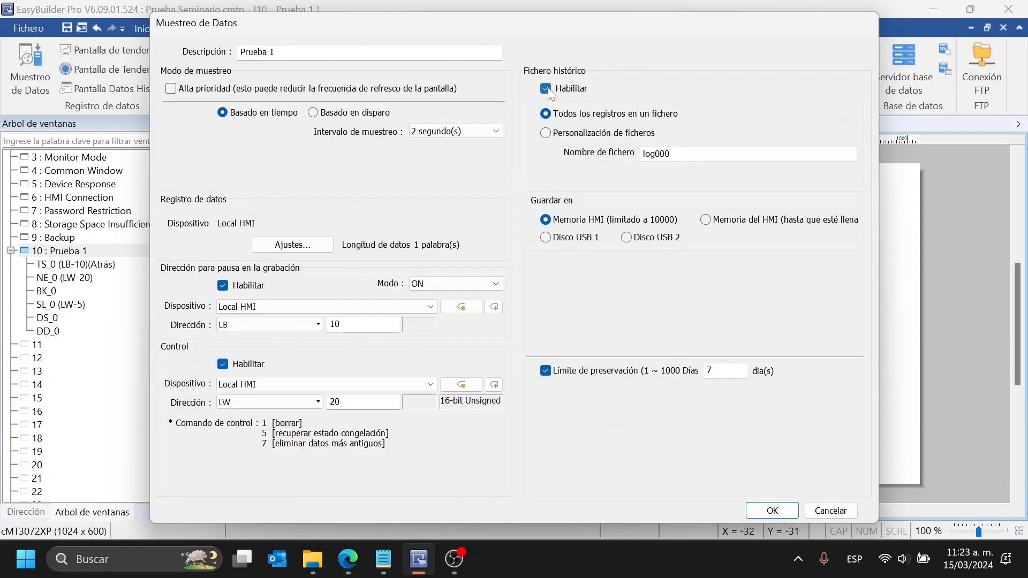
drag(232, 24, 469, 22)
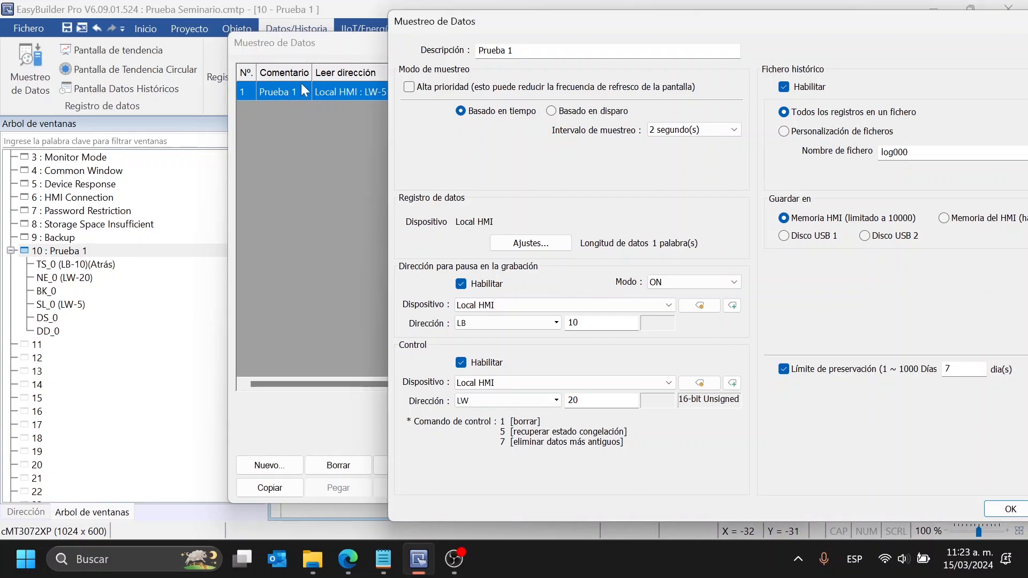
drag(485, 33, 234, 31)
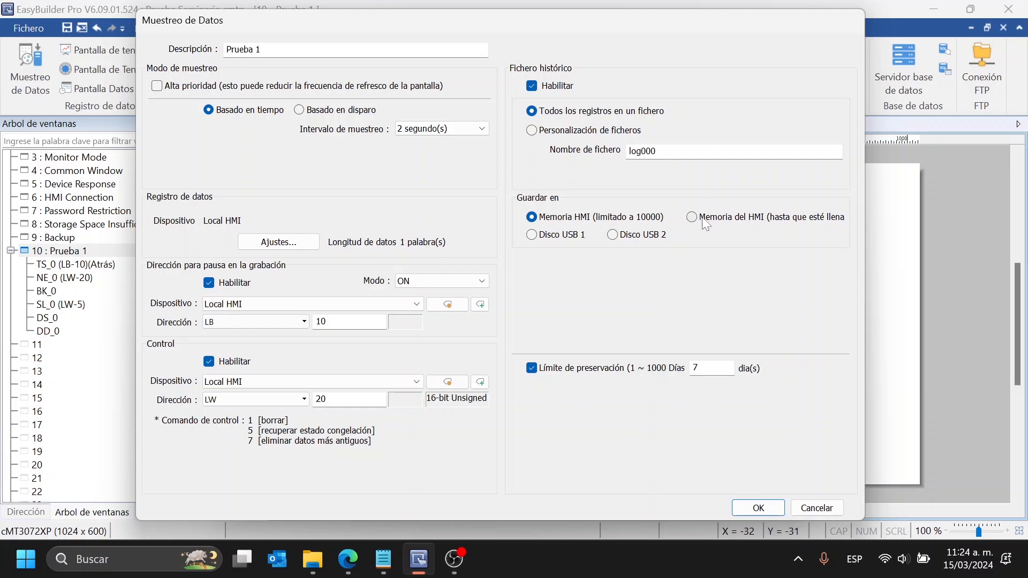
Set the history file's storage location to Disco USB 1
click(556, 236)
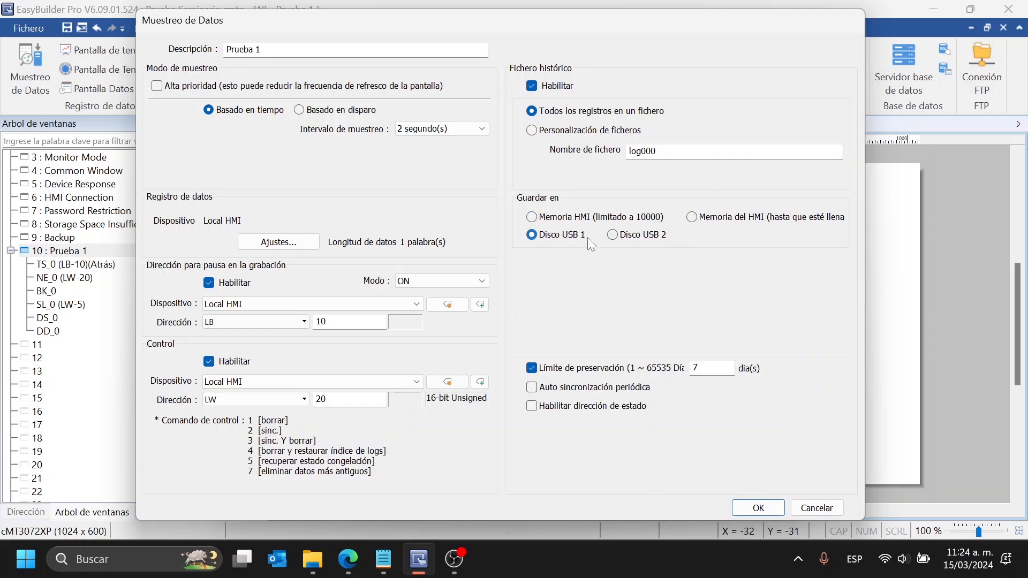
click(623, 235)
click(548, 234)
drag(703, 368, 680, 369)
Try enabling periodic auto synchronization and the status address, and turn both options off again
click(539, 389)
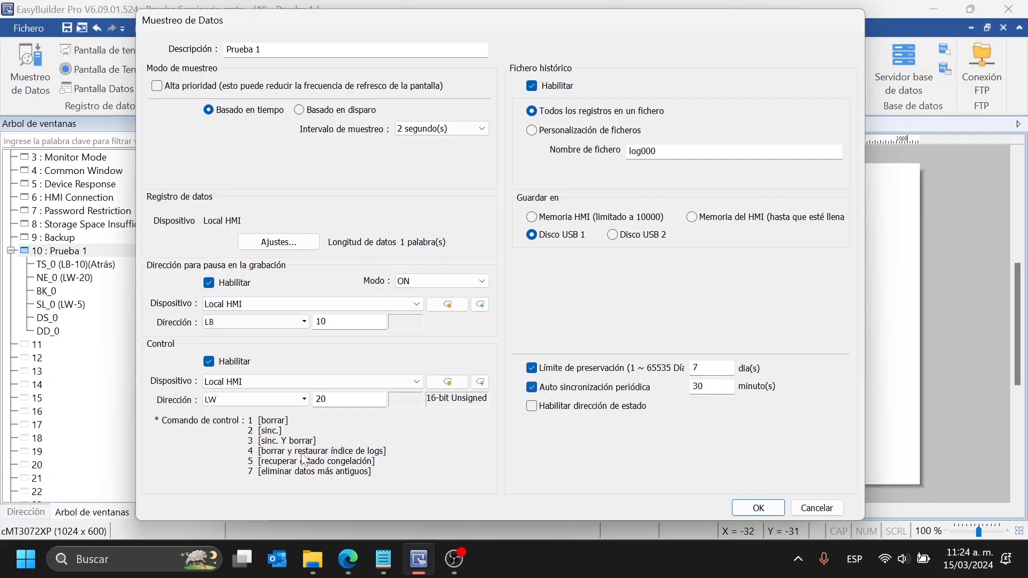
click(587, 410)
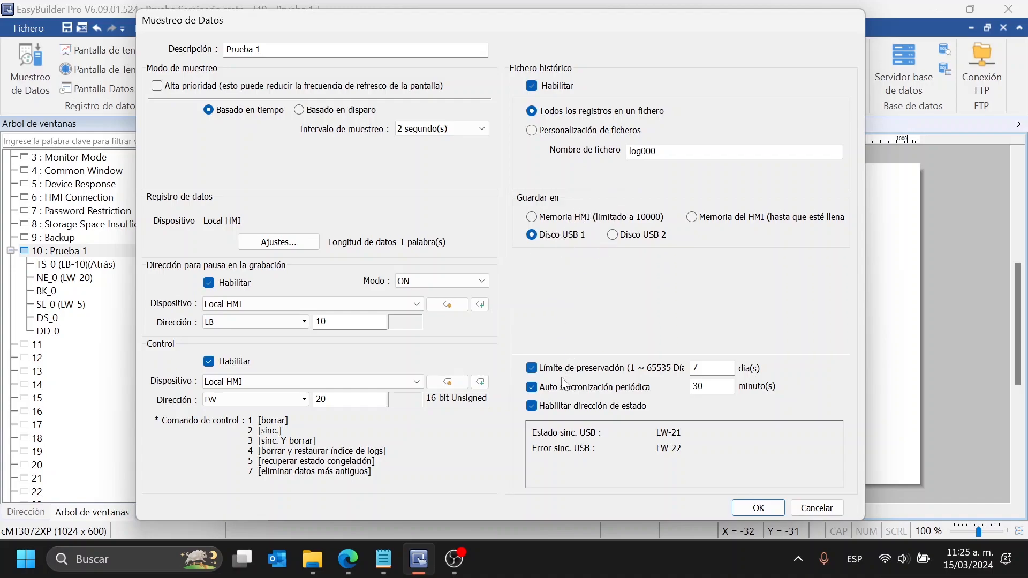
click(532, 388)
click(533, 406)
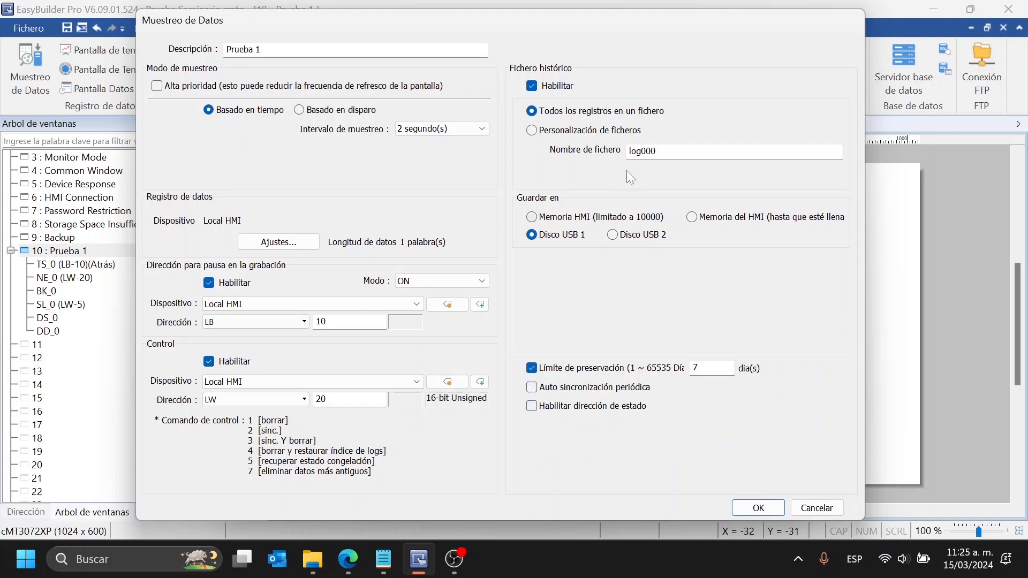
Switch the history file to customized files and name the folder Prueba Webinar
click(549, 132)
double_click(643, 151)
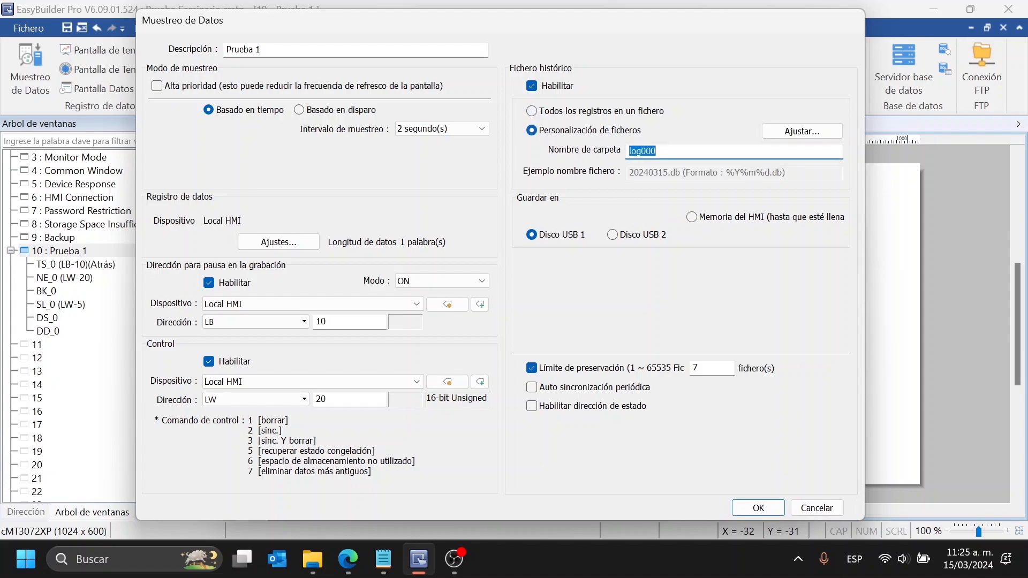
key(Caps_Lock)
text(P)
key(Caps_Lock)
text(rueba)
key(Caps_Lock)
text(E)
key(BackSpace)
text(W)
key(Caps_Lock)
text(ebin)
Open the file customization settings and clear the default file name format %Y%m%d
click(793, 133)
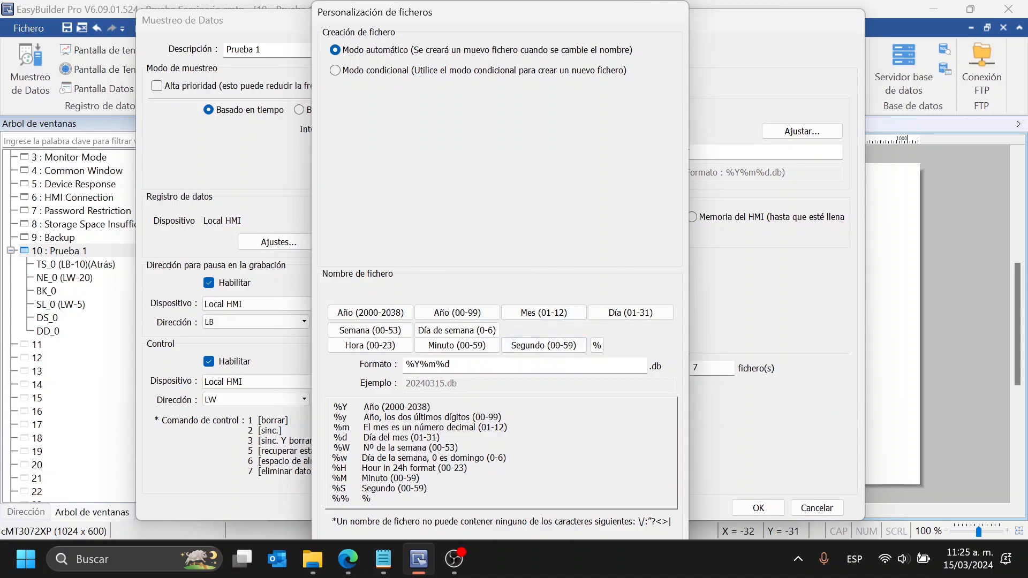
drag(469, 365, 403, 365)
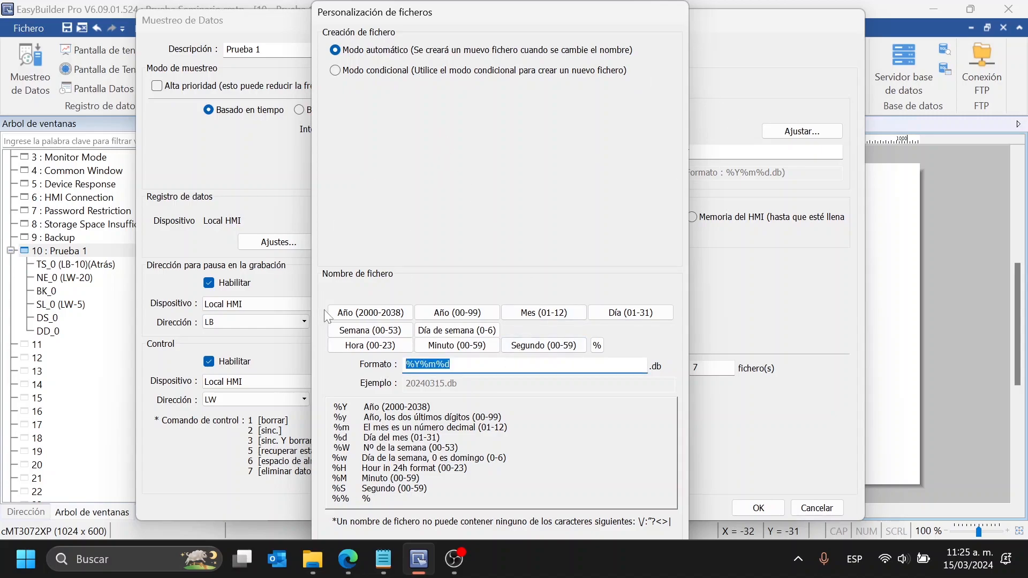
click(450, 365)
key(BackSpace)
key(BackSpace)
key(BackSpace)
key(BackSpace)
key(BackSpace)
key(BackSpace)
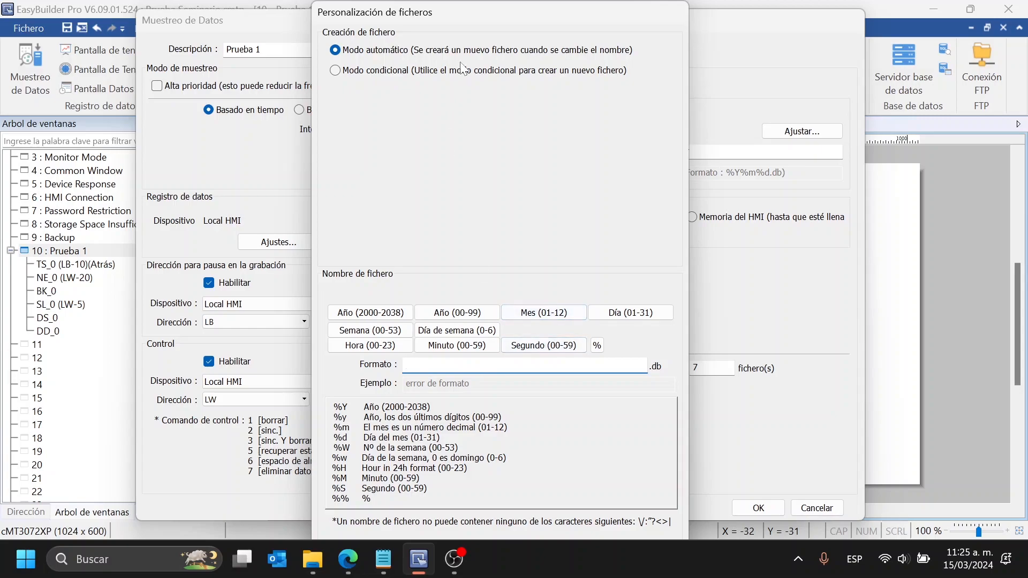
Try the second, minute and hour codes one at a time as the file name format, clearing each
click(563, 351)
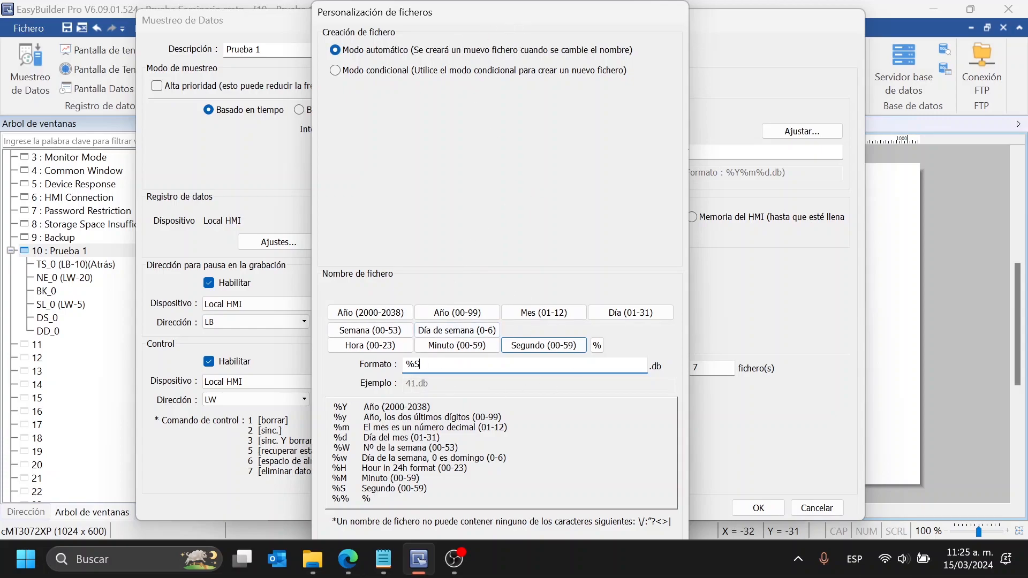
key(BackSpace)
key(BackSpace)
click(466, 348)
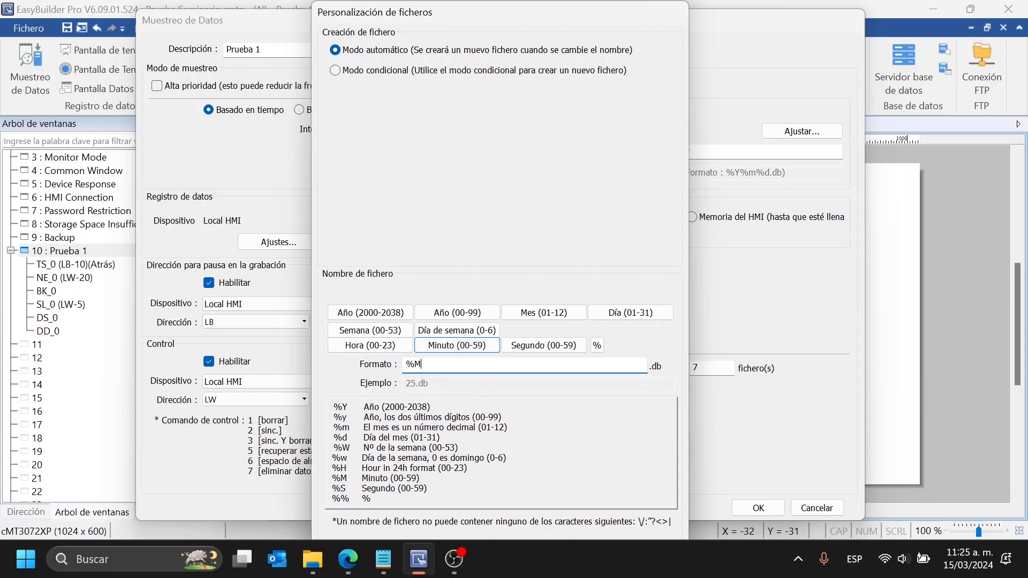
drag(425, 366, 405, 366)
key(BackSpace)
click(390, 352)
key(BackSpace)
Try the day-of-week, week and four-digit year codes separately as the file name format, clearing each
click(452, 338)
key(BackSpace)
click(397, 338)
drag(419, 366, 399, 368)
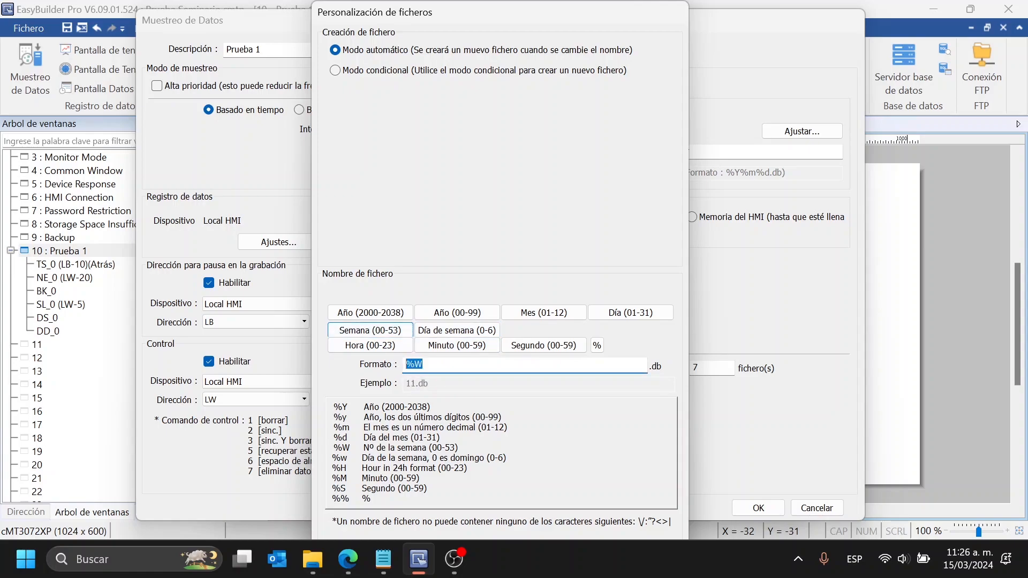
key(BackSpace)
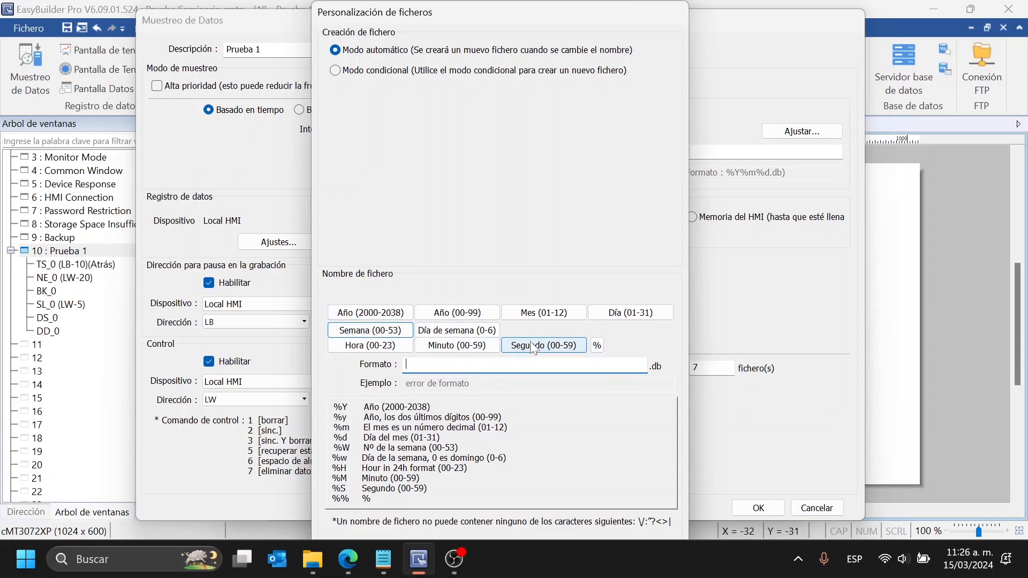
click(394, 315)
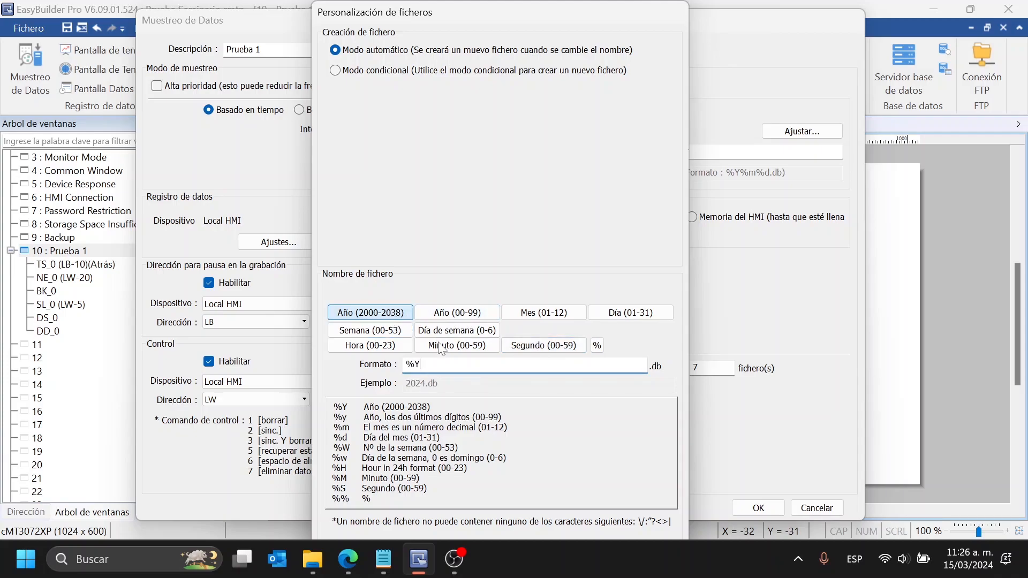
click(422, 365)
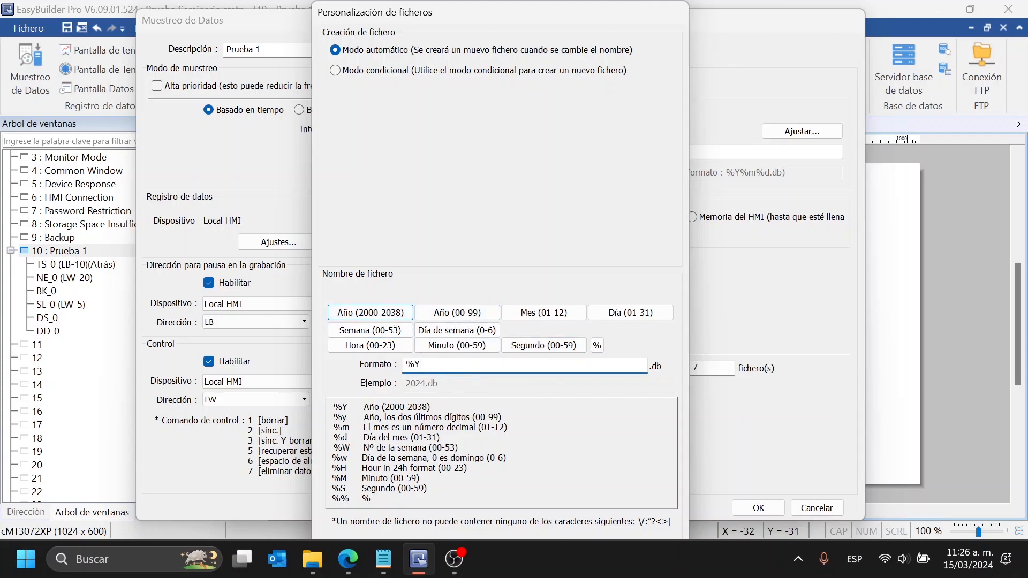
double_click(406, 365)
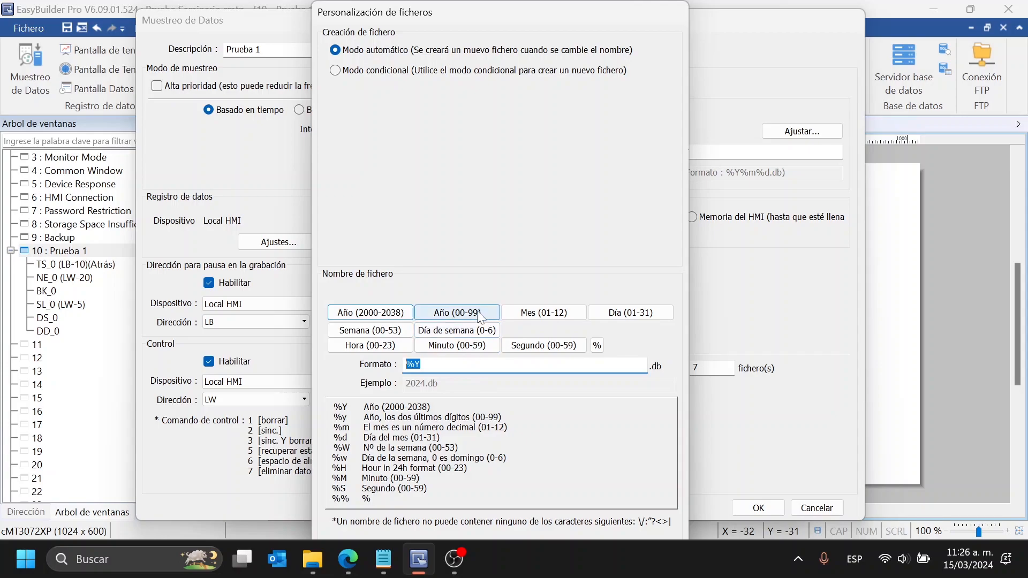
key(BackSpace)
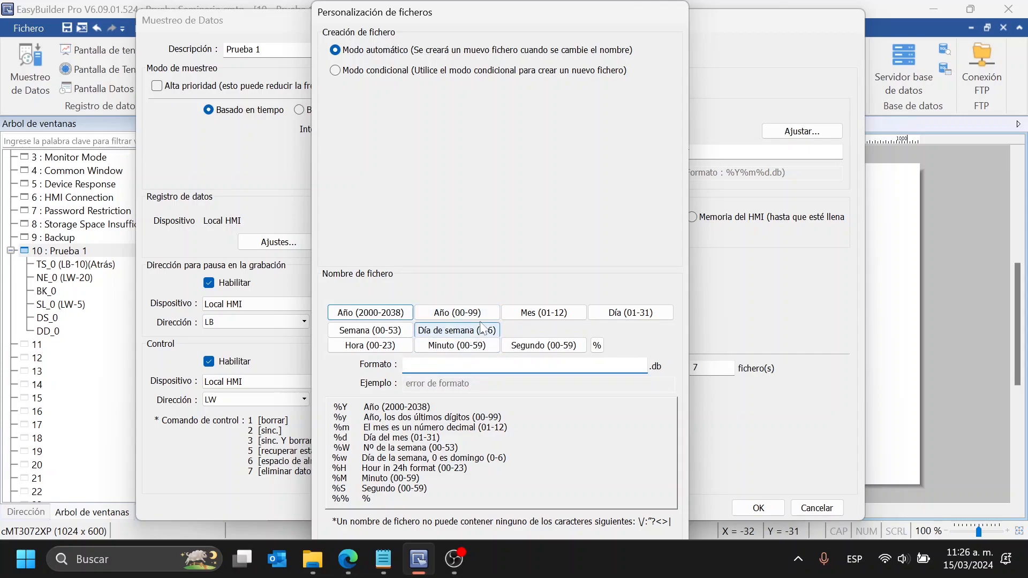
Build the file name format %Y%m%d%H%M%S from year, month, day, hour, minute and second
click(384, 316)
click(538, 317)
click(632, 313)
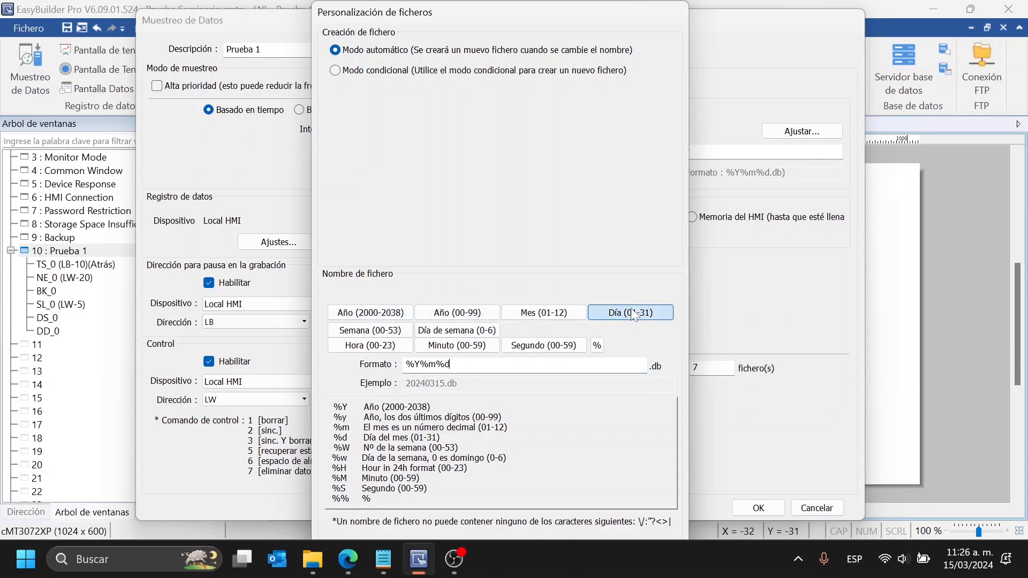
click(385, 349)
click(456, 346)
click(541, 346)
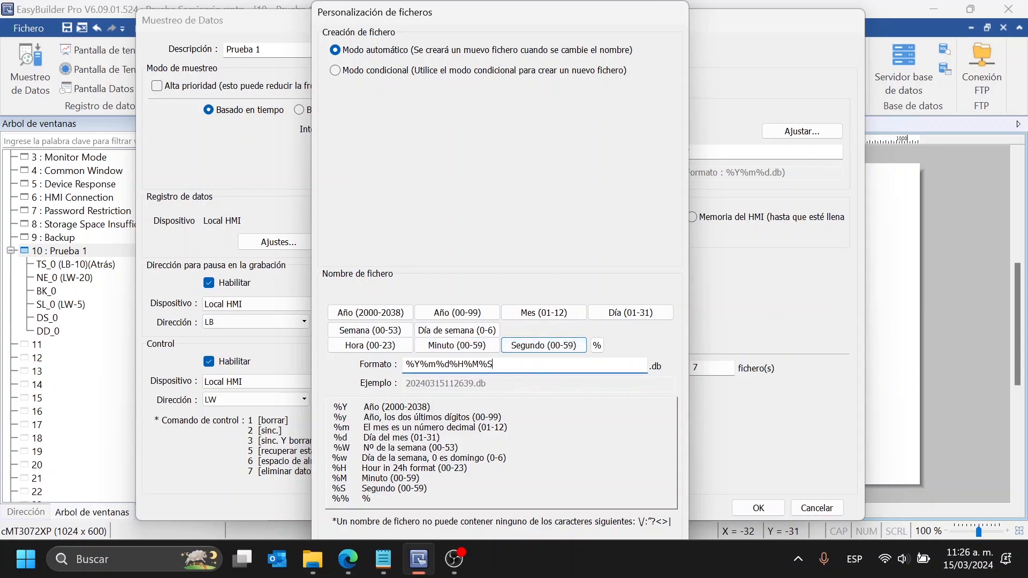
drag(495, 365, 405, 365)
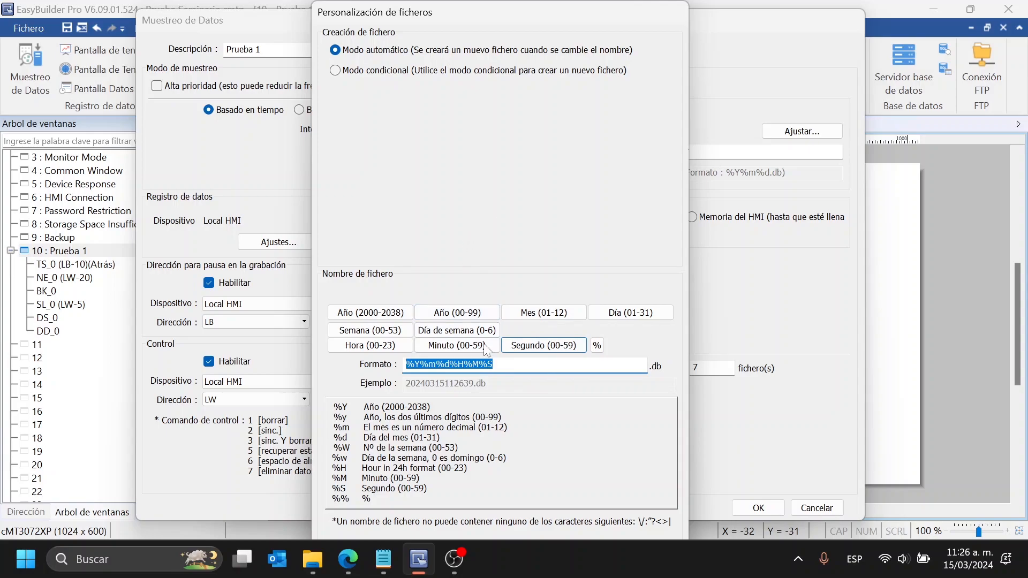
drag(494, 364, 390, 370)
Switch file creation to conditional mode and limit each file to a maximum of 60 records
click(382, 73)
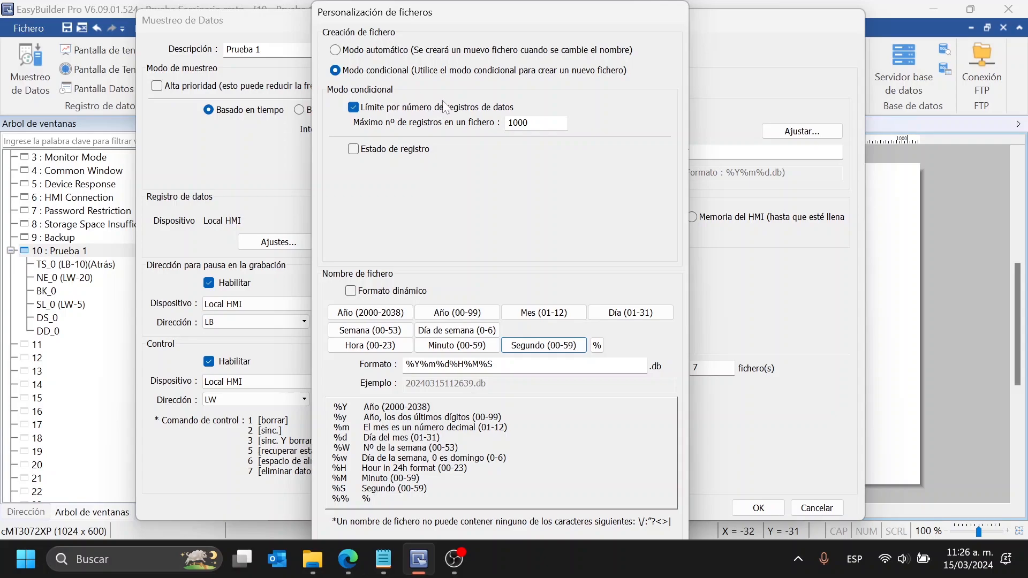
double_click(522, 123)
drag(495, 365, 479, 365)
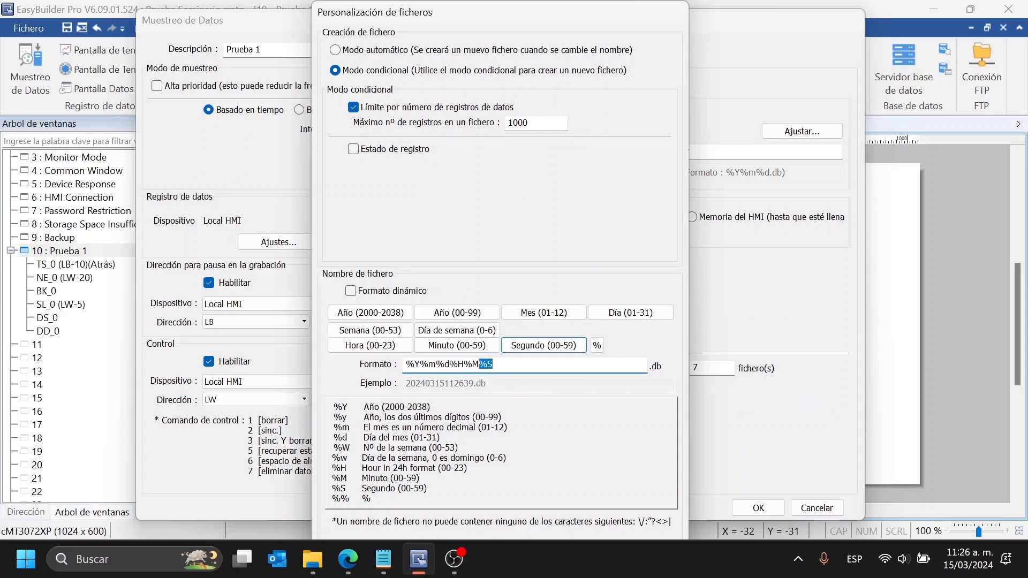
drag(535, 124, 497, 124)
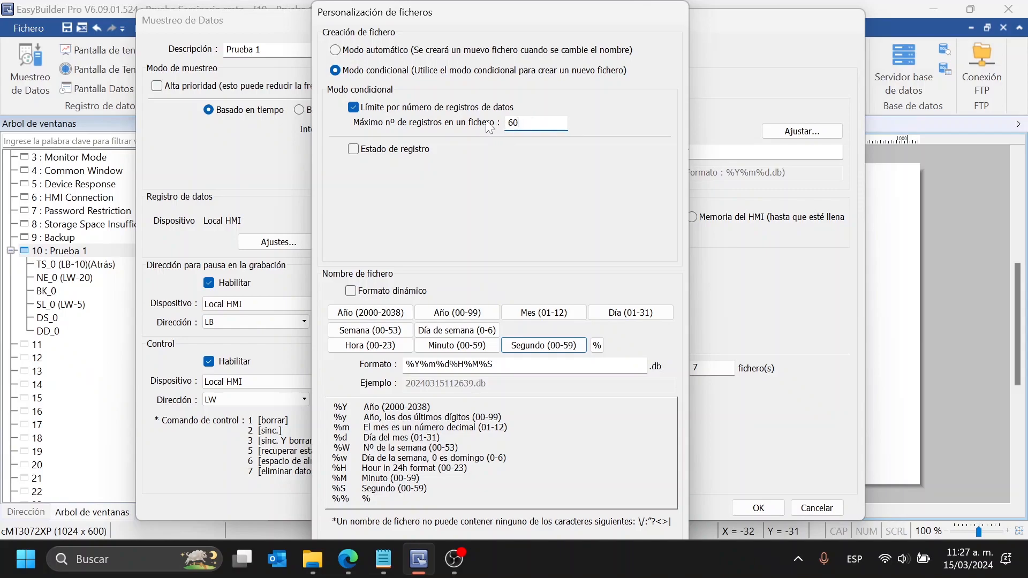
Set the maximum number of records per file to 5 and accept the file customization settings
double_click(513, 123)
drag(458, 12, 633, 32)
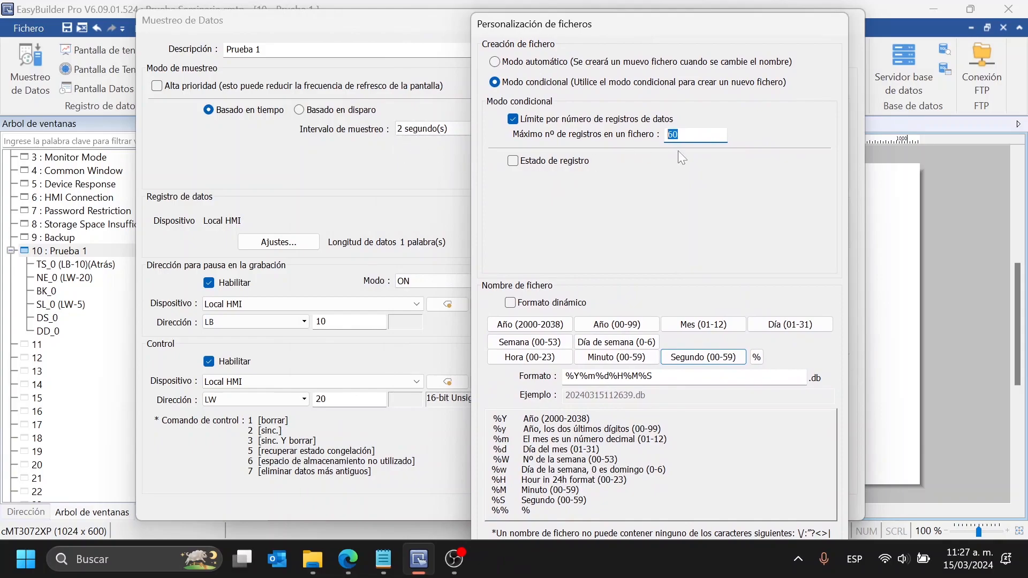
drag(680, 135, 673, 134)
double_click(672, 134)
click(685, 134)
drag(712, 22, 677, 10)
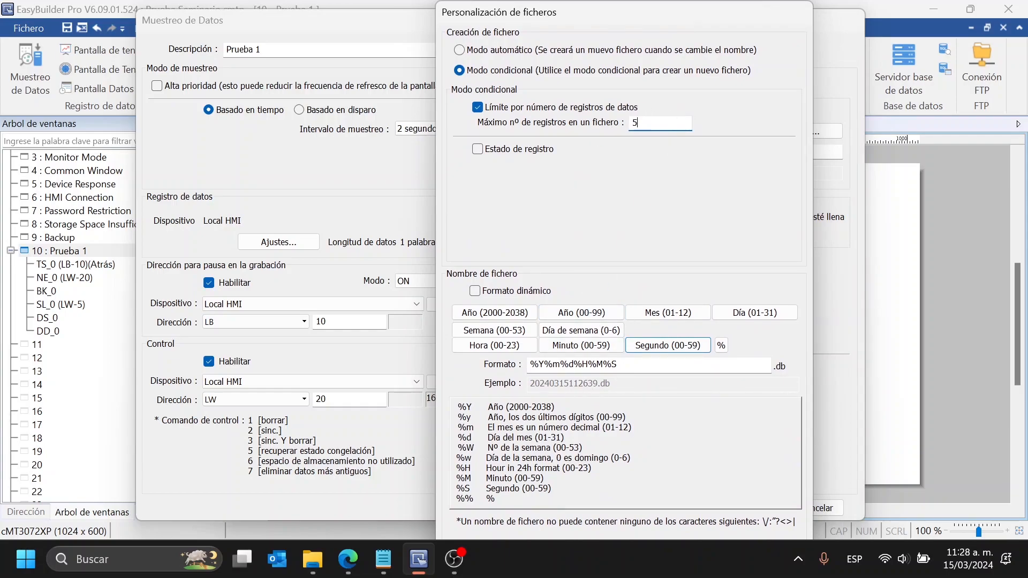
drag(617, 364, 530, 364)
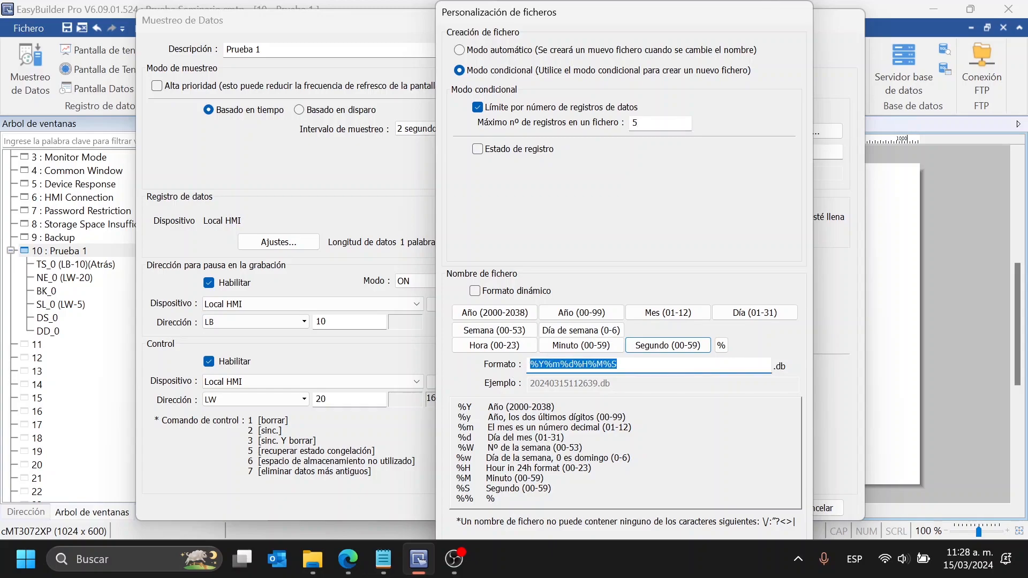
click(617, 365)
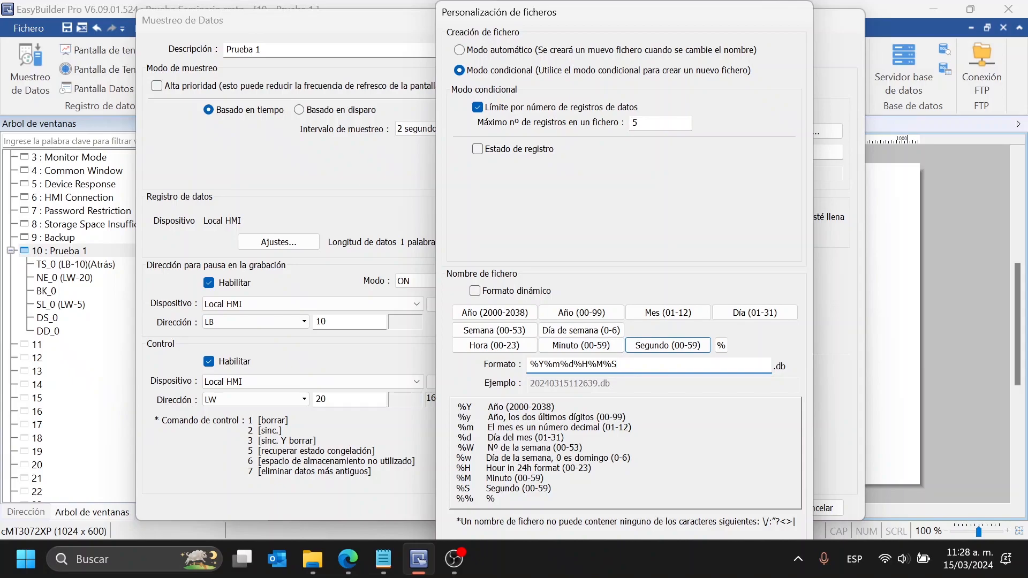
key(Return)
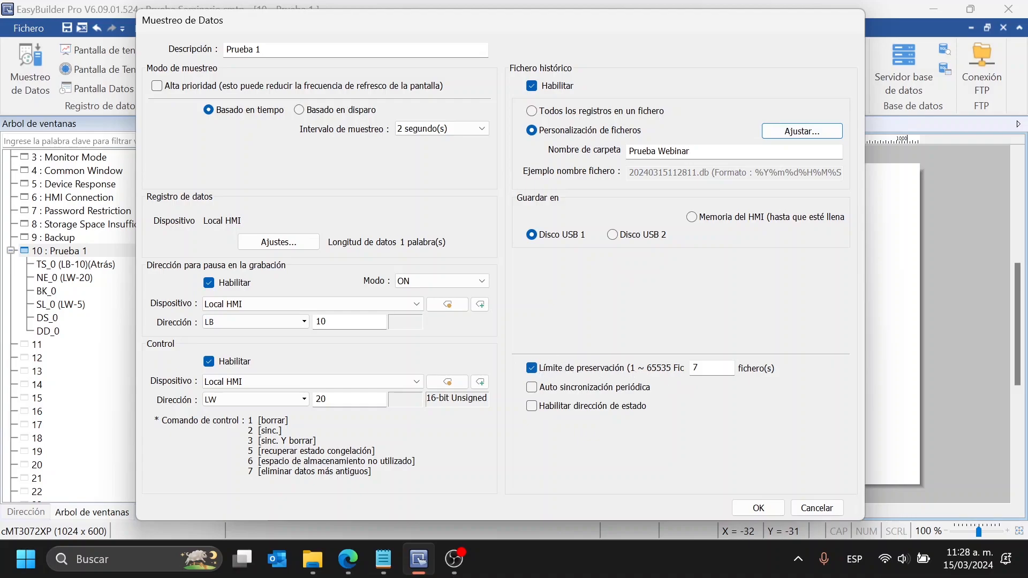
double_click(698, 368)
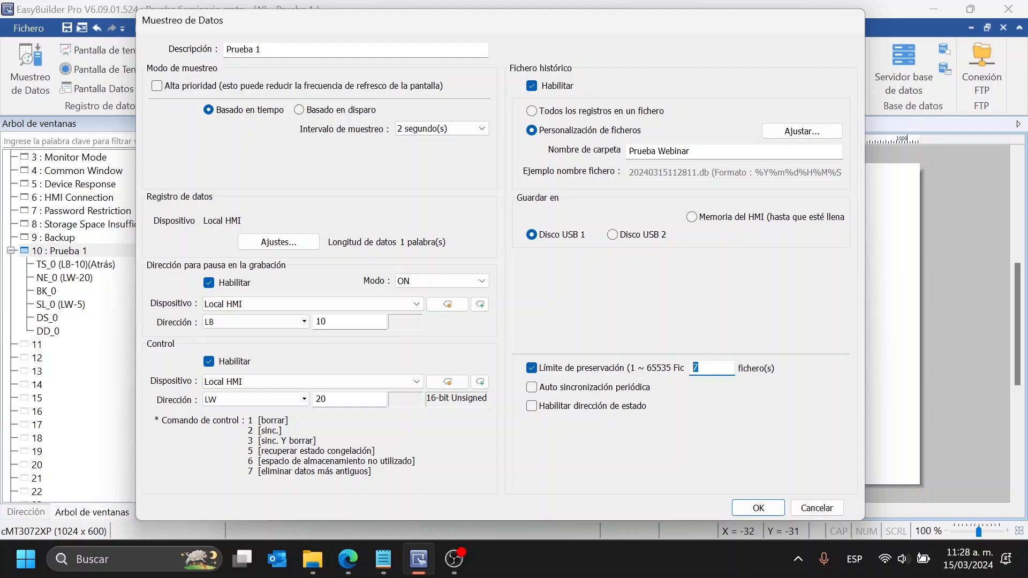
click(770, 129)
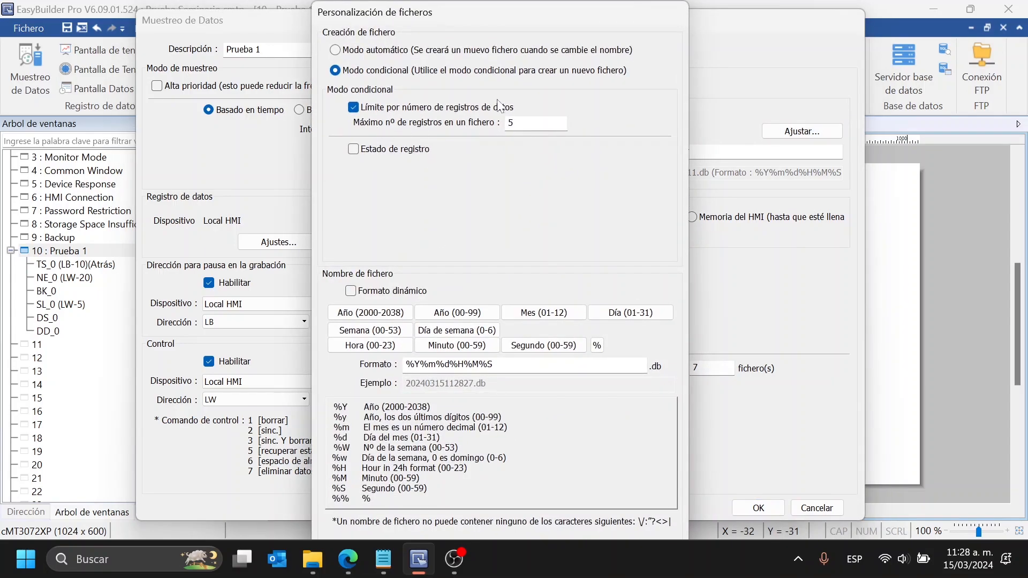
key(Escape)
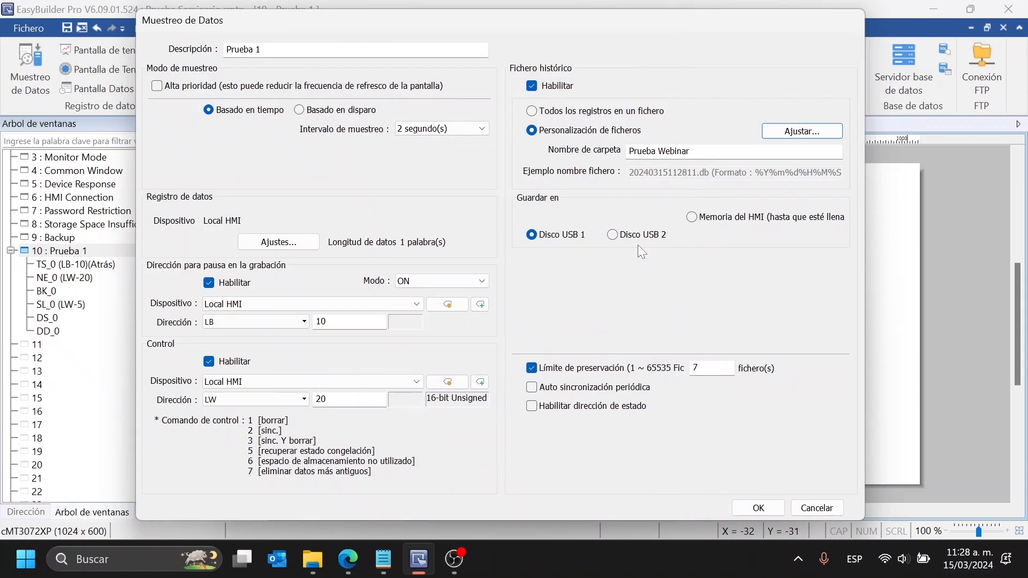
Try 39 as the maximum number of records per file, set it back to 5, and accept the file customization settings
click(802, 131)
drag(555, 22, 704, 32)
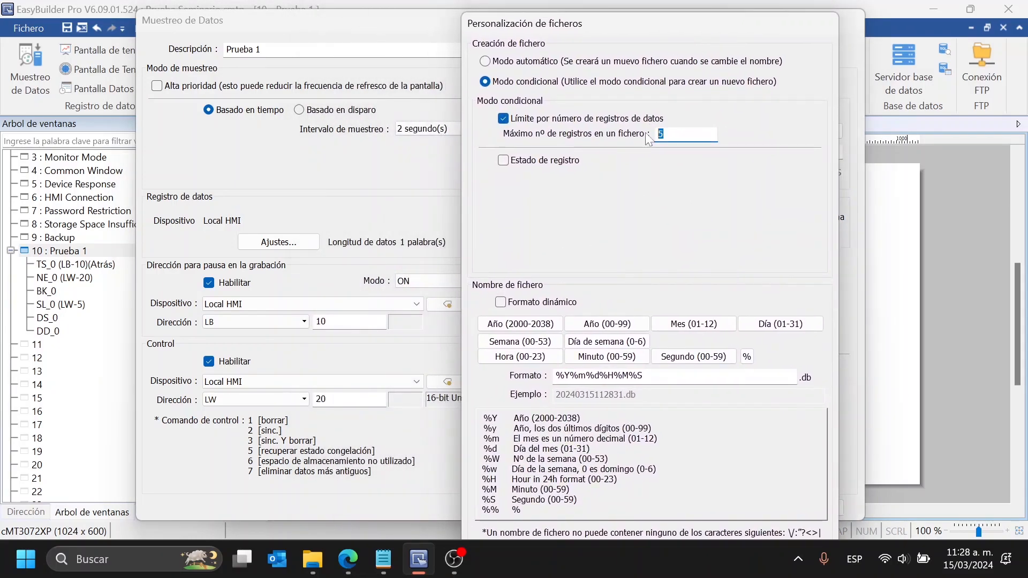
text(39)
key(ctrl+a)
text(5)
key(Return)
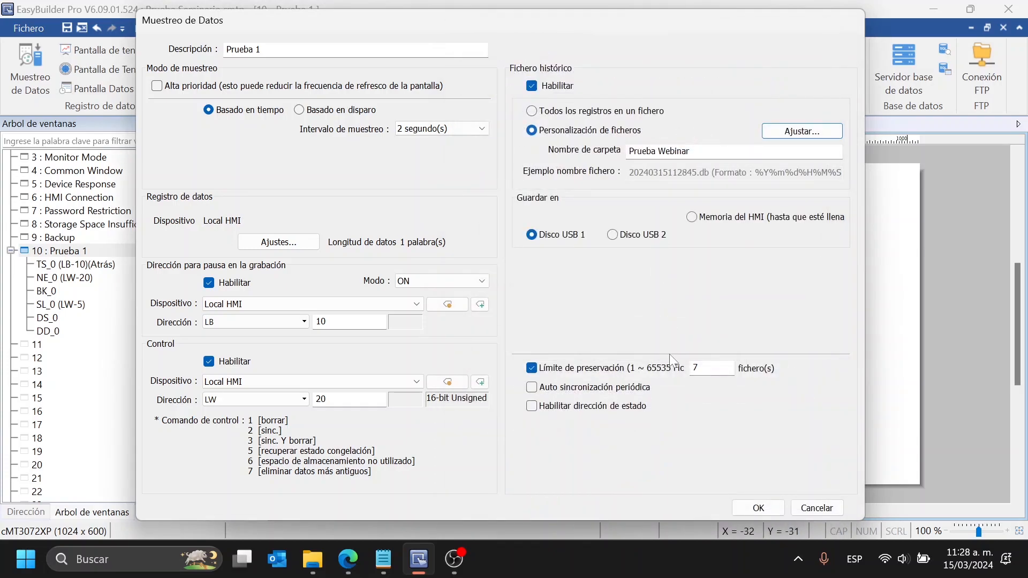
Try 6 and 3600 as the preservation limit for the history files
double_click(696, 368)
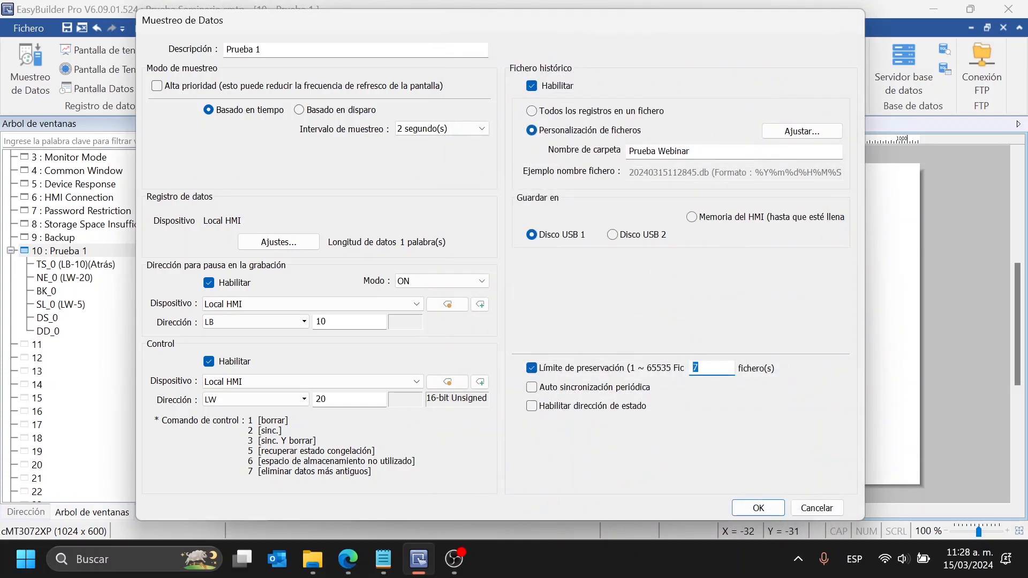
text(6)
double_click(697, 369)
click(703, 367)
key(BackSpace)
text(3600)
Set the preservation limit to 4 files and accept the sampling settings of Prueba 1
drag(693, 367, 713, 367)
click(721, 369)
key(ctrl+a)
text(4)
click(759, 512)
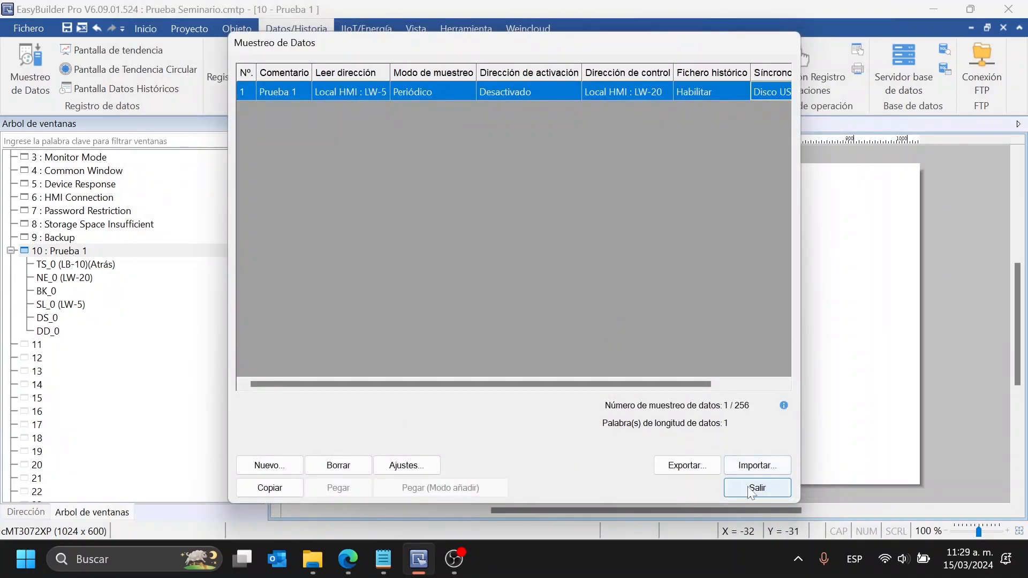
Close the data sampling list and start the online simulation of the project
click(758, 488)
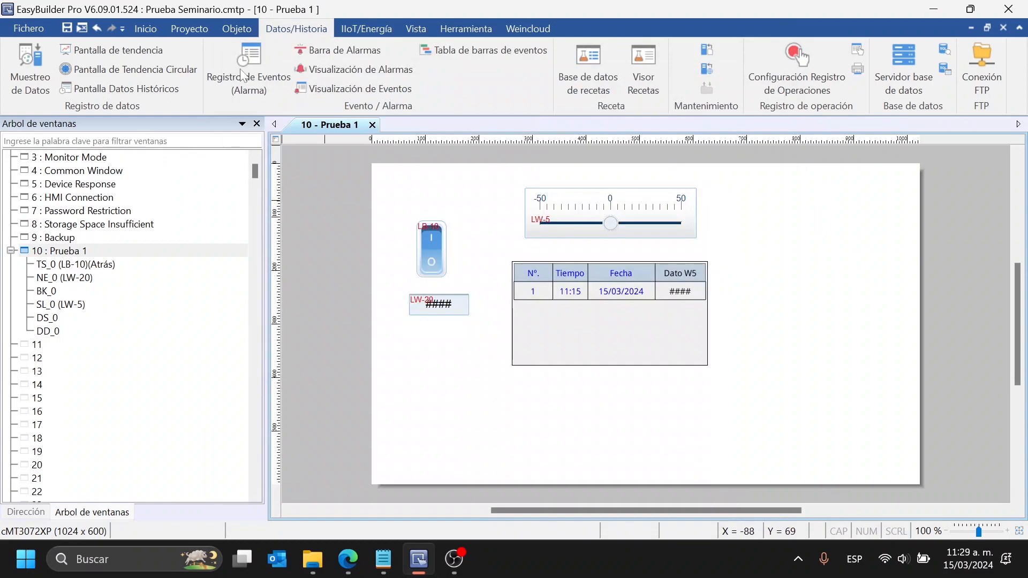
click(184, 26)
click(196, 58)
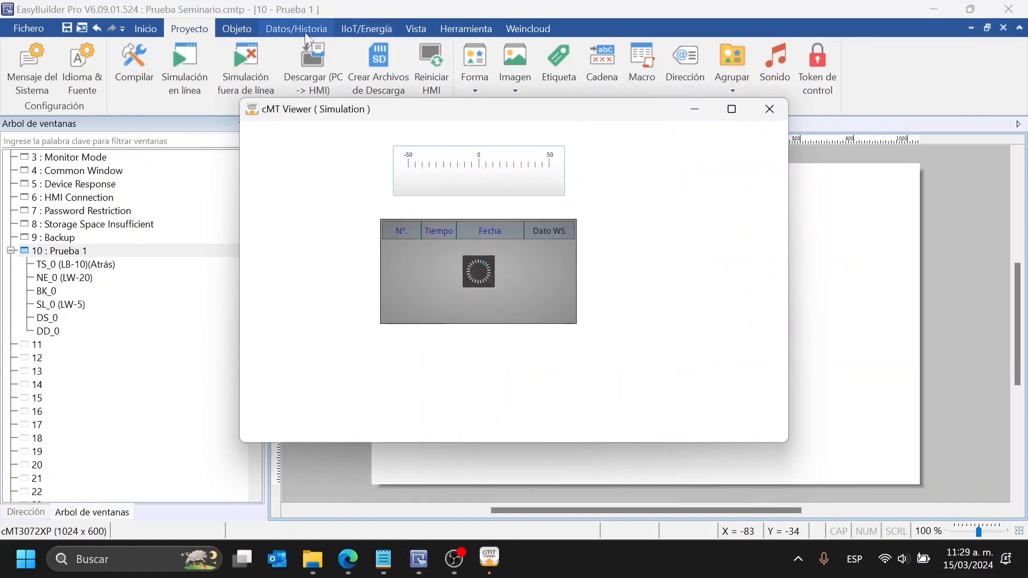
Reopen the Prueba 1 data sampling settings to review the history file configuration, and leave without changing anything
click(278, 30)
click(31, 67)
click(373, 91)
double_click(373, 90)
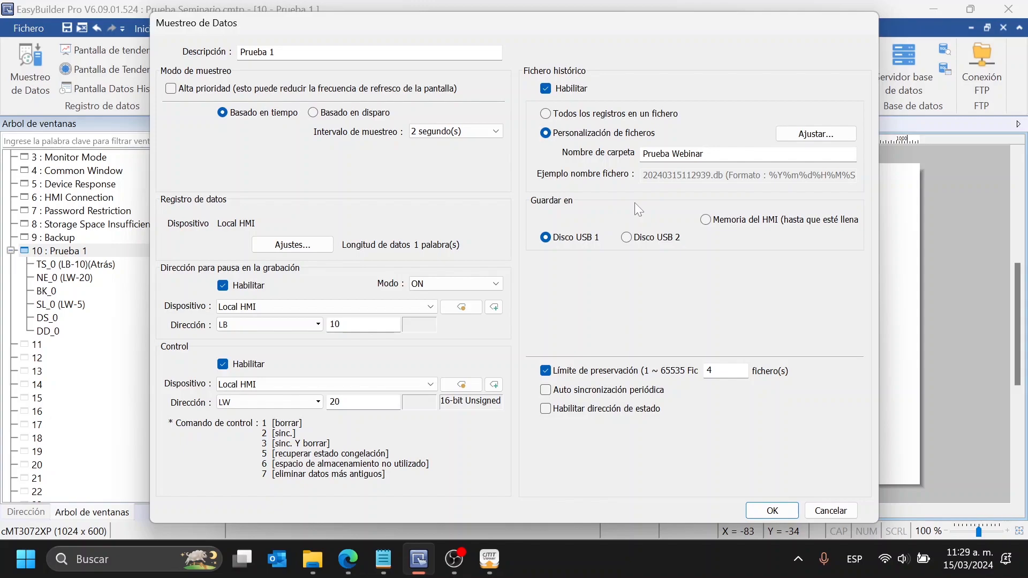
key(Escape)
key(Escape)
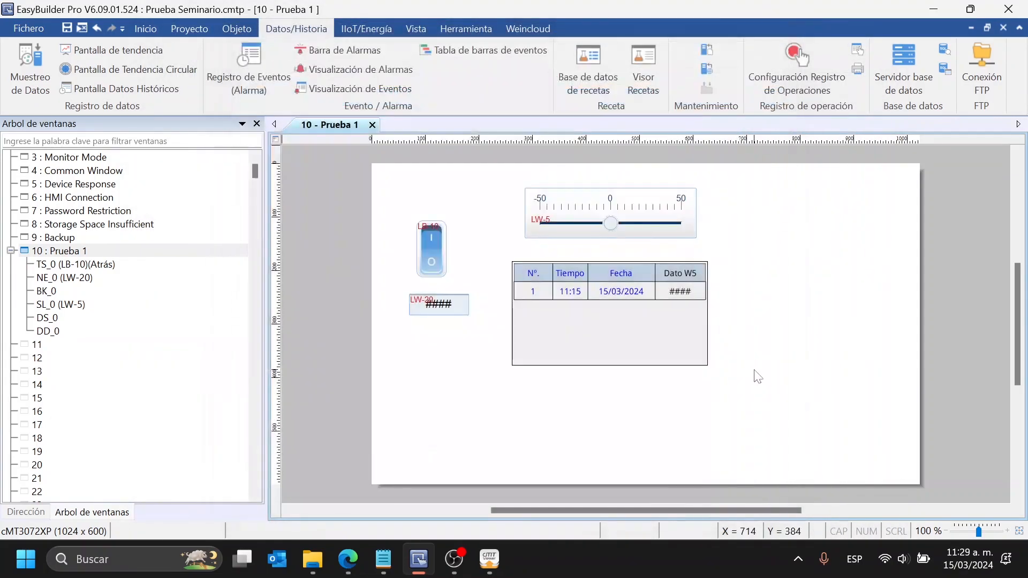
View the history table in the simulation, and bring up the EBpro usb1 folder in File Explorer
click(490, 558)
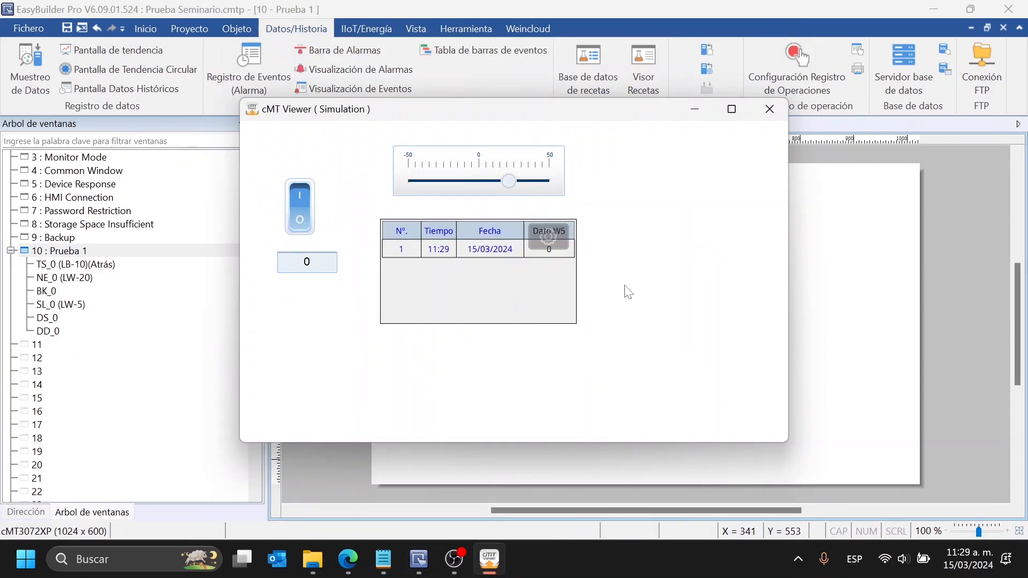
key(super)
key(super)
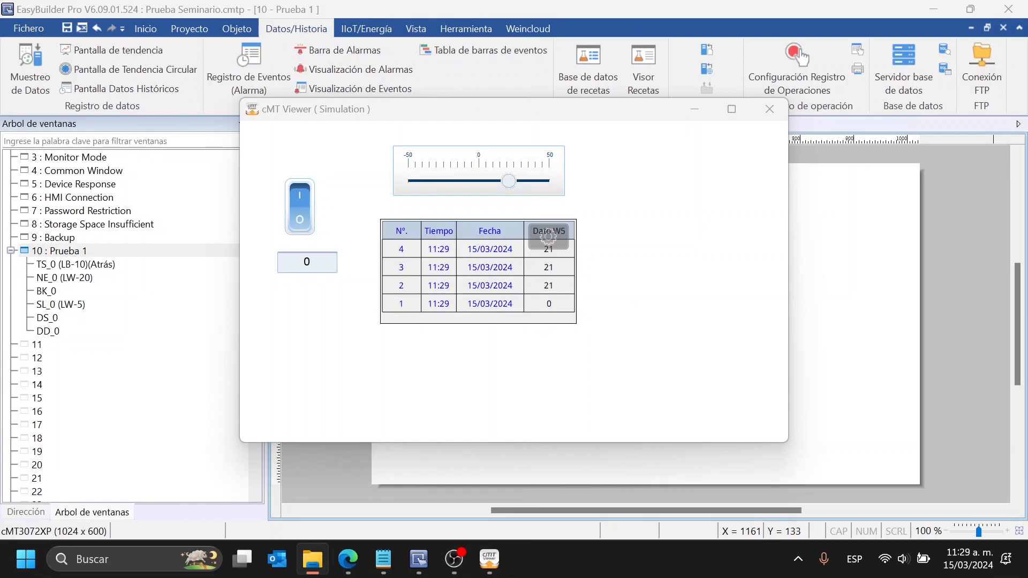
drag(1027, 86, 481, 42)
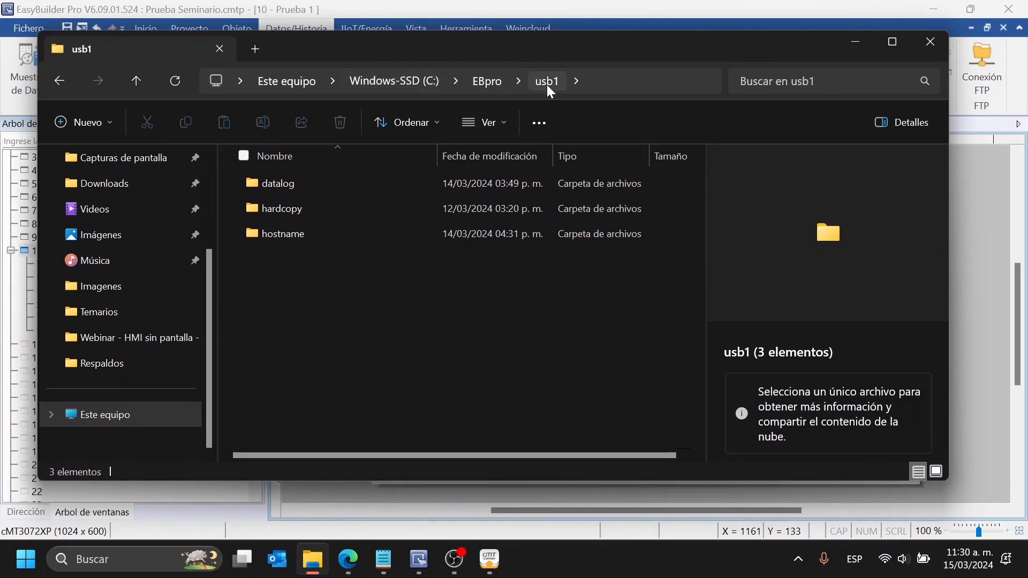
drag(602, 43, 606, 82)
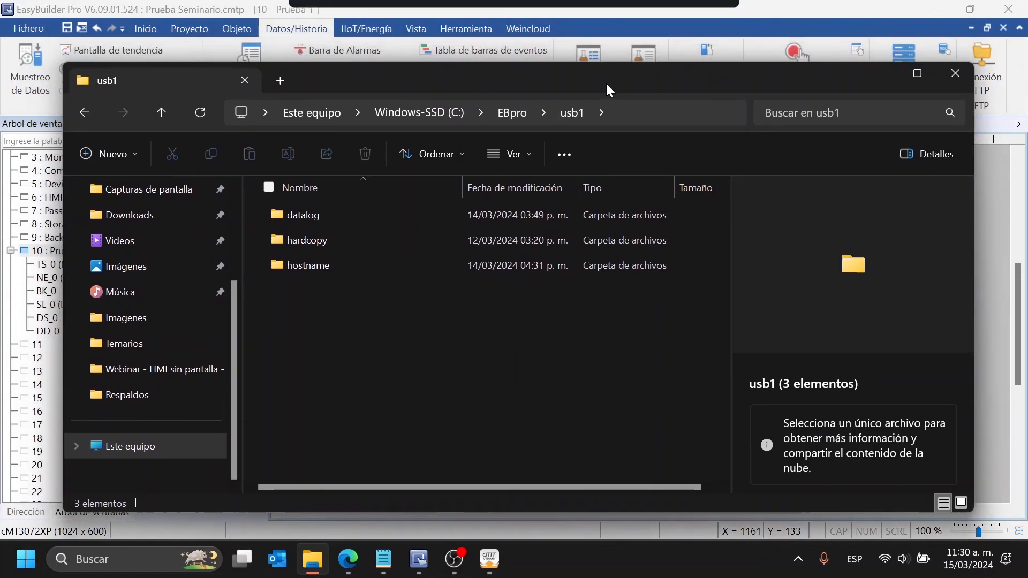
Look inside the datalog folder of usb1, and open hostname > datalog > Prueba Webinar instead
double_click(383, 214)
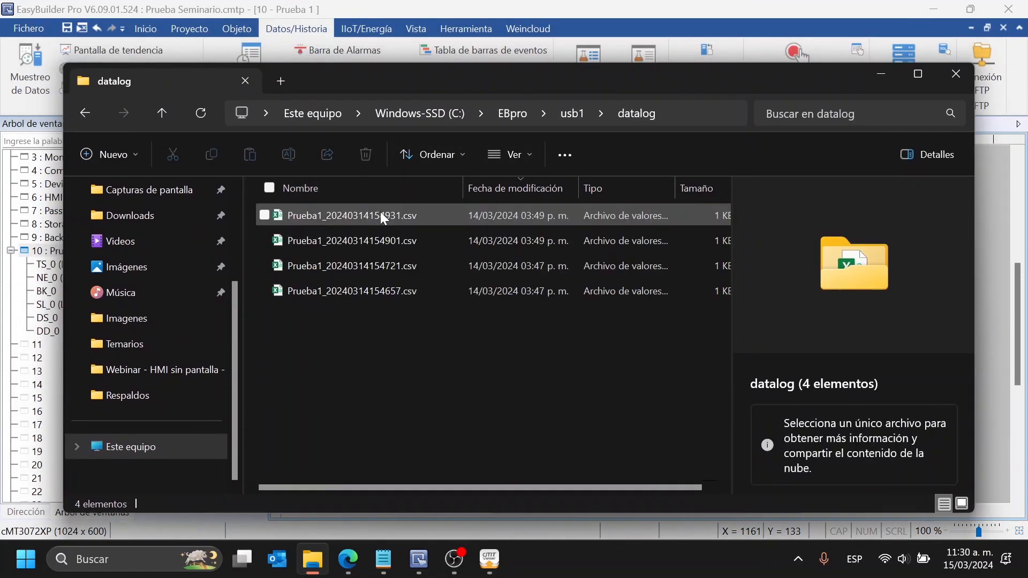
click(85, 113)
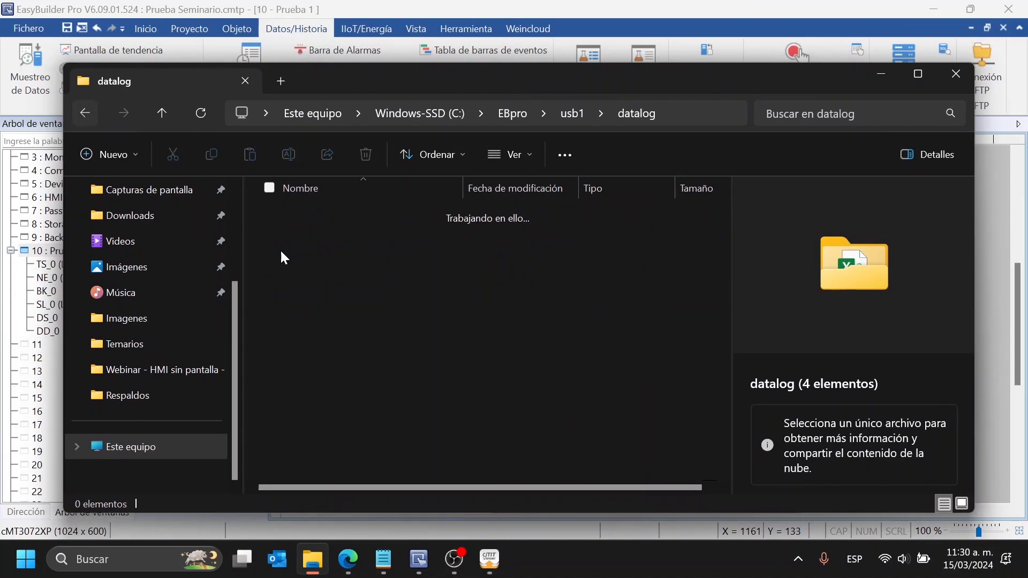
double_click(323, 259)
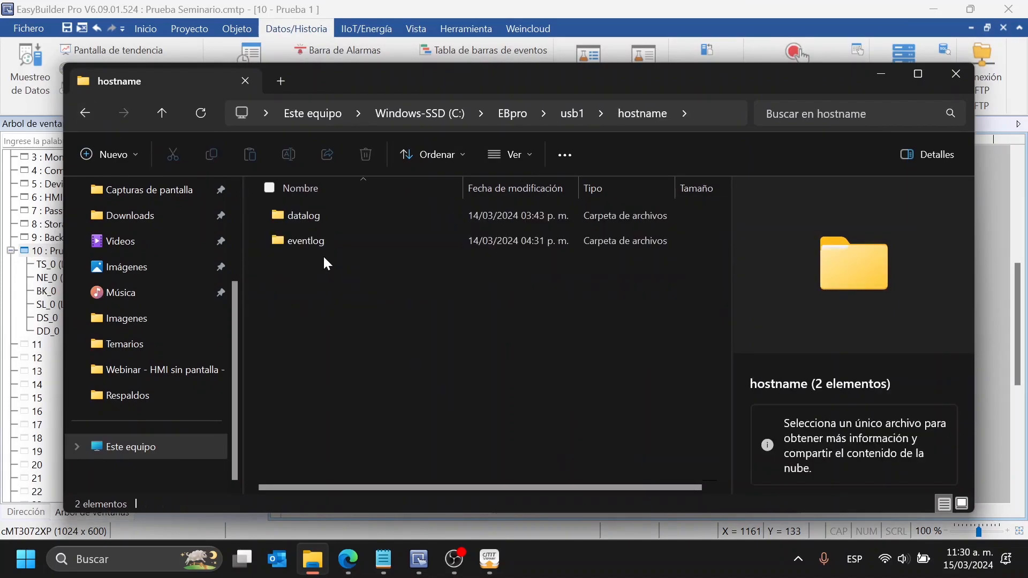
double_click(323, 222)
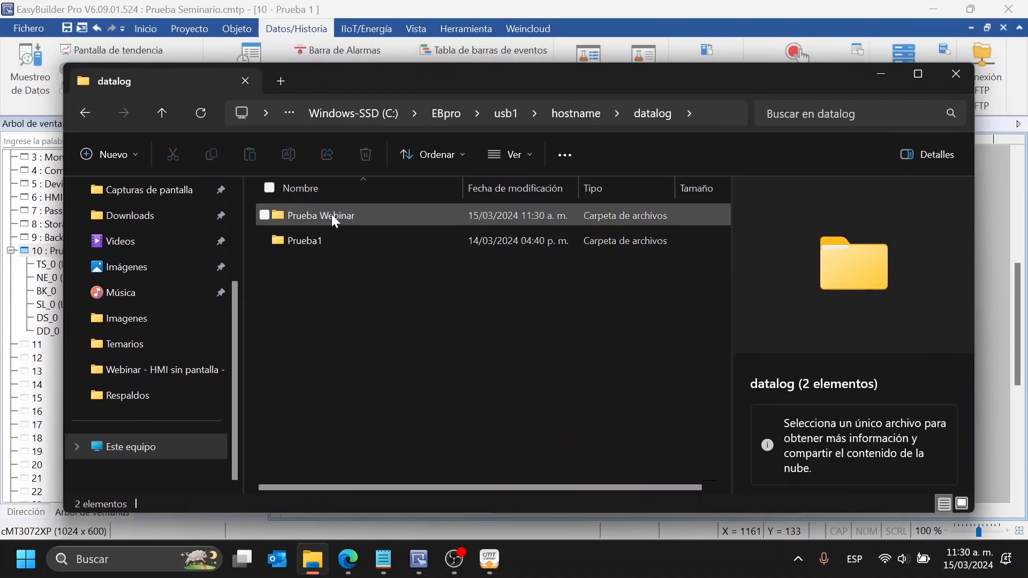
double_click(332, 216)
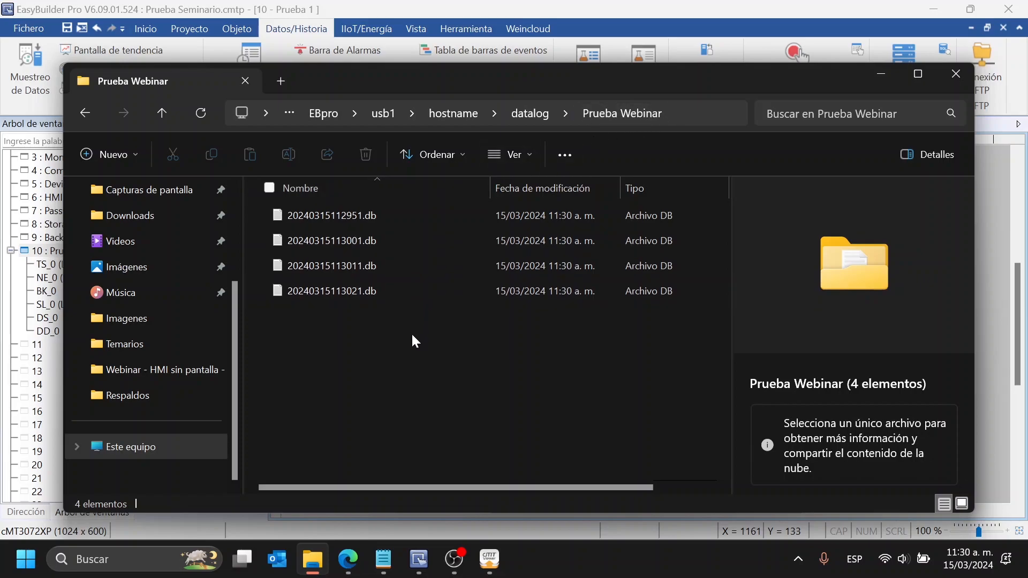
Examine how the .db files in Prueba Webinar are created and replaced, refreshing the folder and sorting by modification date and name
click(365, 211)
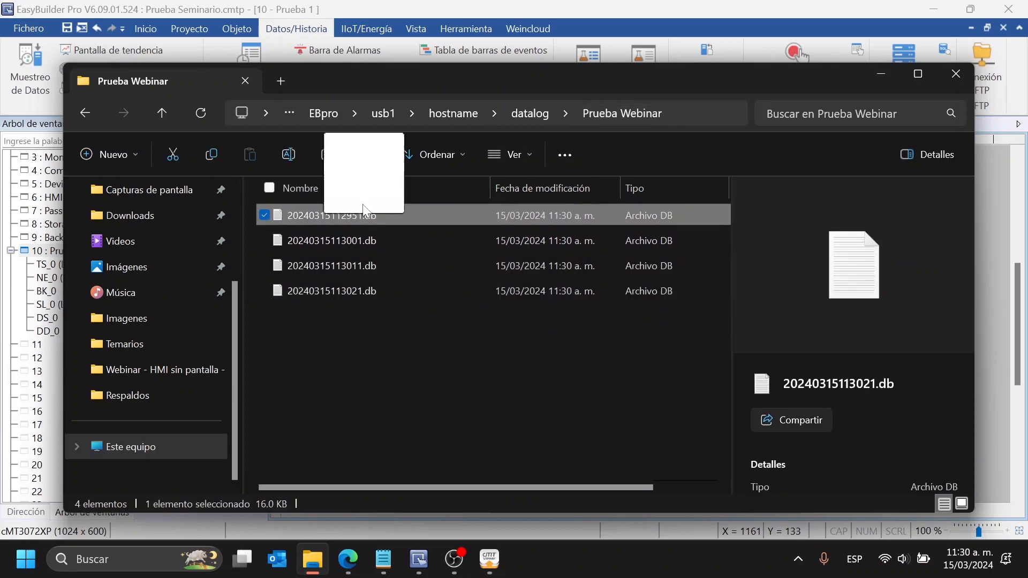
click(375, 317)
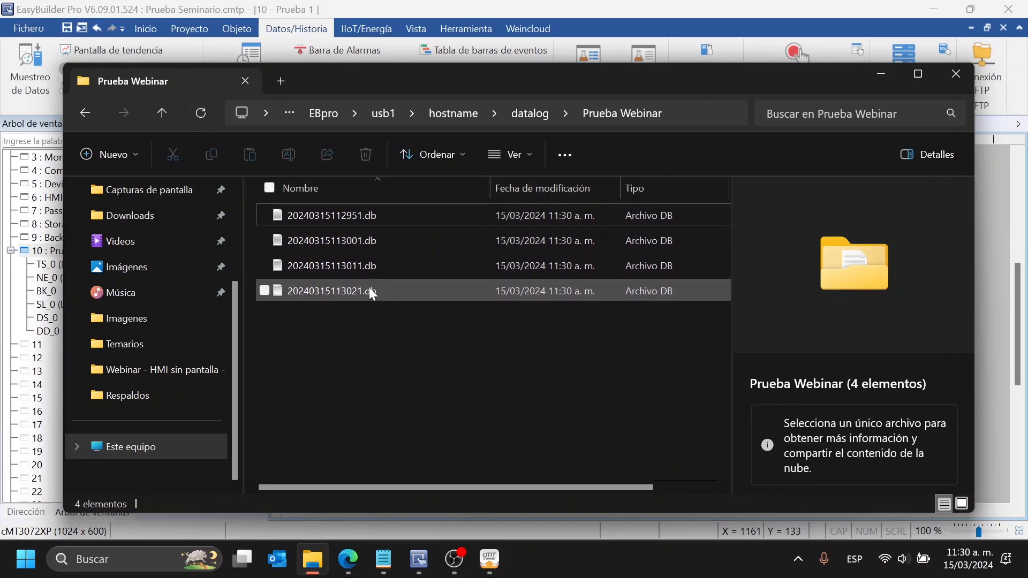
click(202, 115)
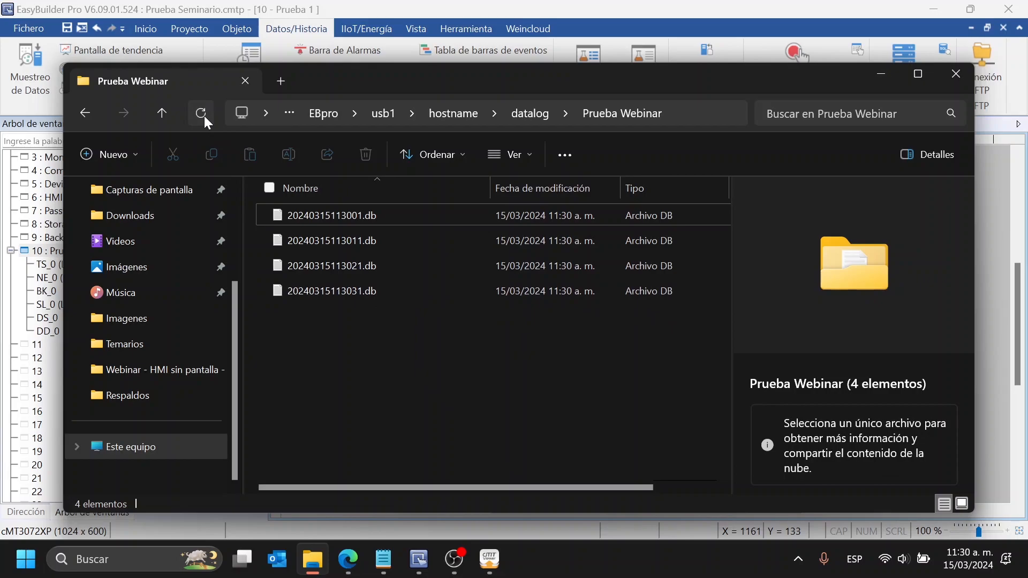
click(514, 193)
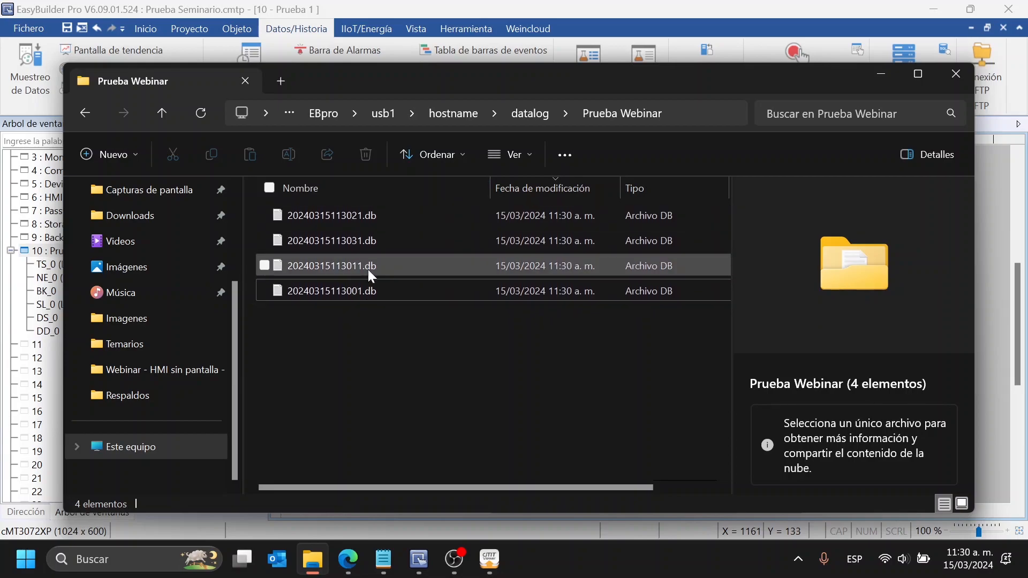
click(378, 216)
click(384, 336)
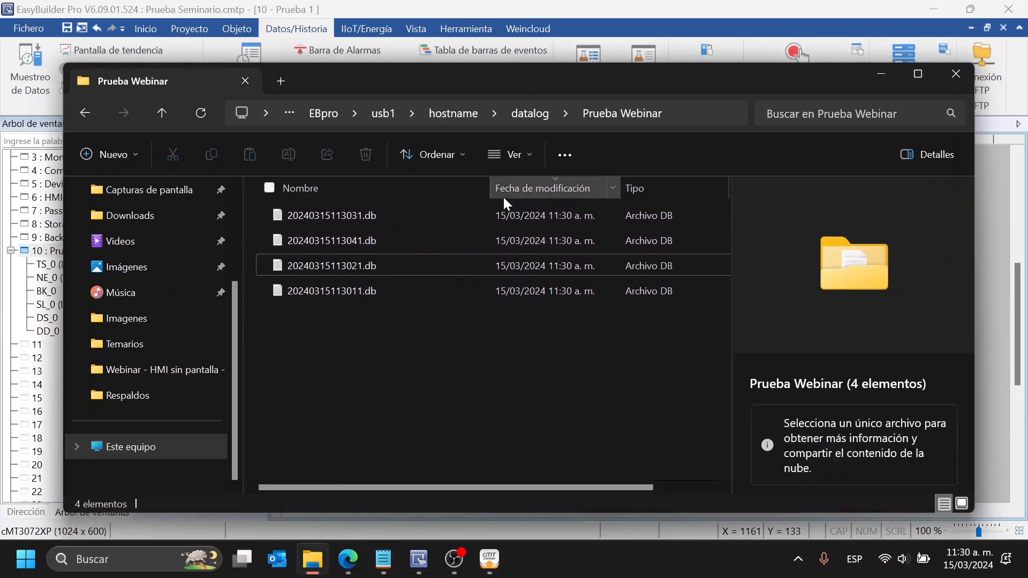
click(448, 187)
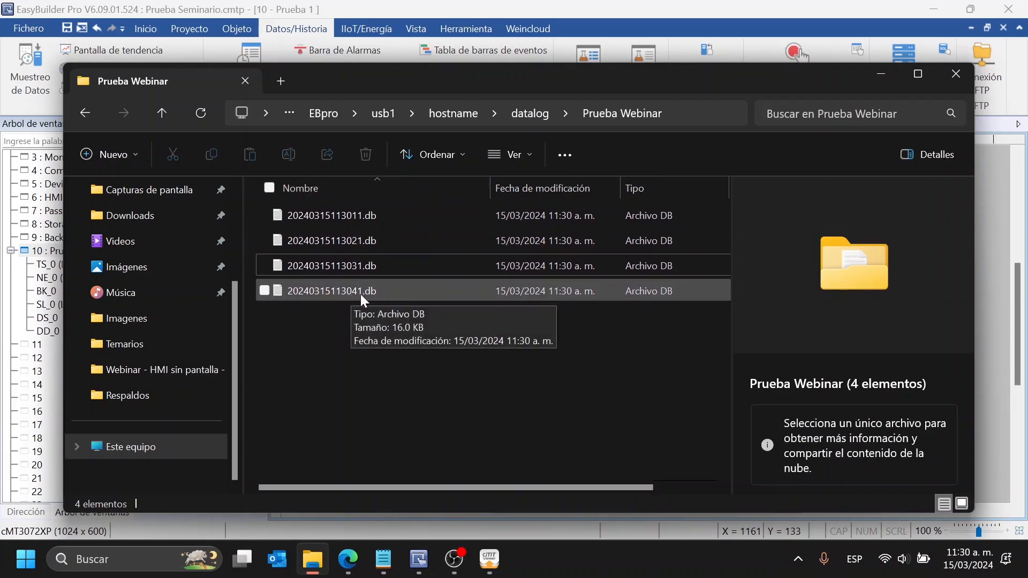
click(201, 117)
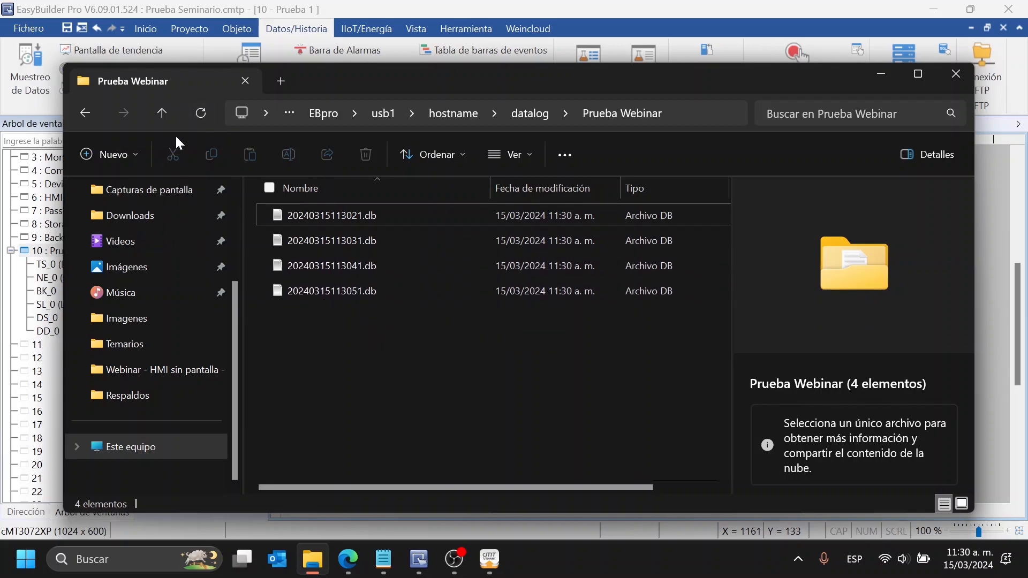
click(202, 114)
Return to the cMT Viewer simulation, load the oldest listed history file into the history table, and look through its records
click(748, 40)
click(490, 560)
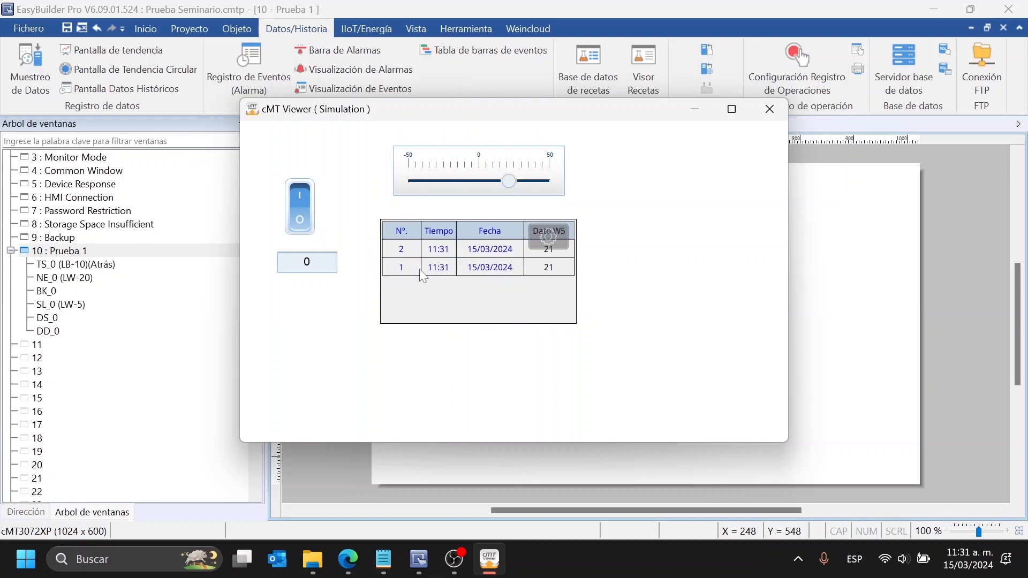
click(550, 237)
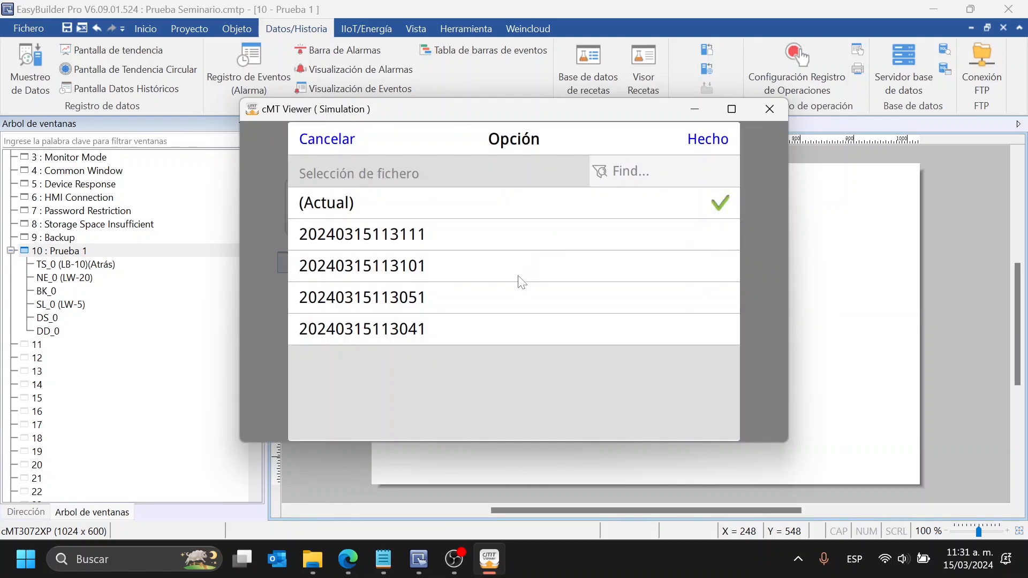
click(588, 328)
click(706, 143)
drag(518, 291, 478, 223)
drag(450, 281, 448, 289)
Move the LW-5 slider to roughly midway between -50 and 0, and check the available history files and the table's records
drag(508, 181, 446, 183)
click(550, 239)
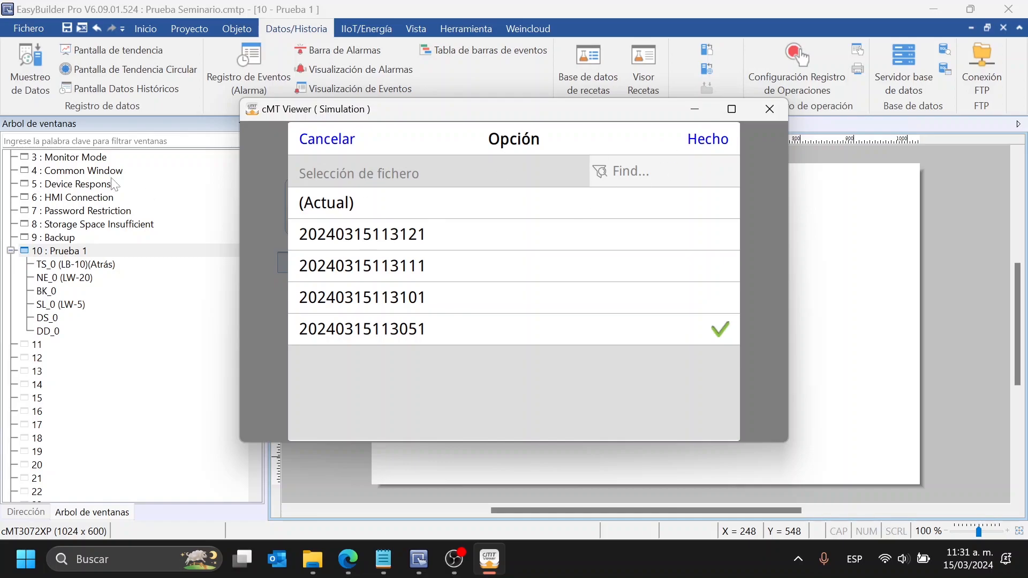
click(332, 140)
drag(476, 251, 481, 320)
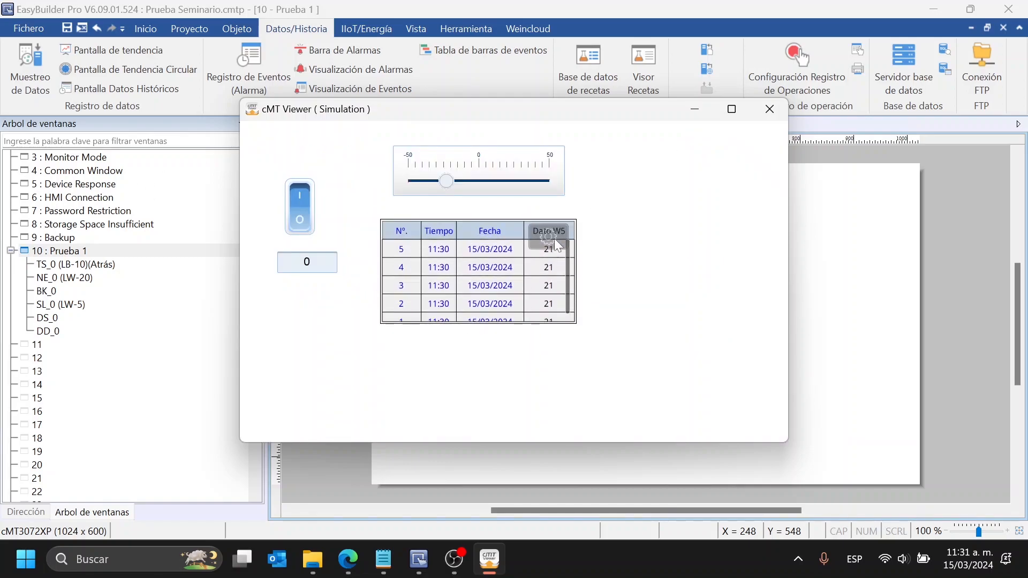
Load the current (Actual) data file in the simulated history table and move the slider to about 24
click(553, 239)
click(345, 203)
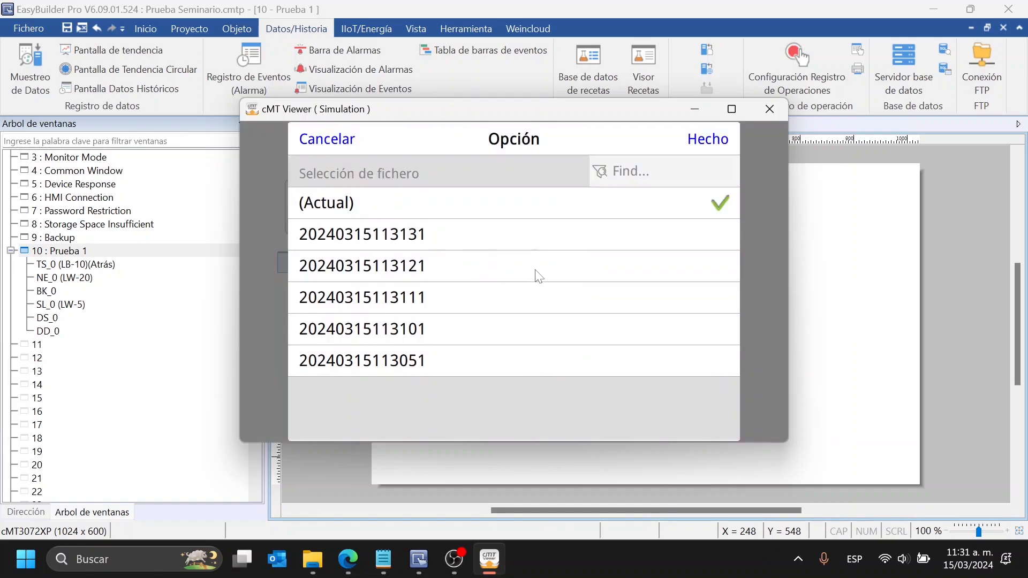
click(715, 143)
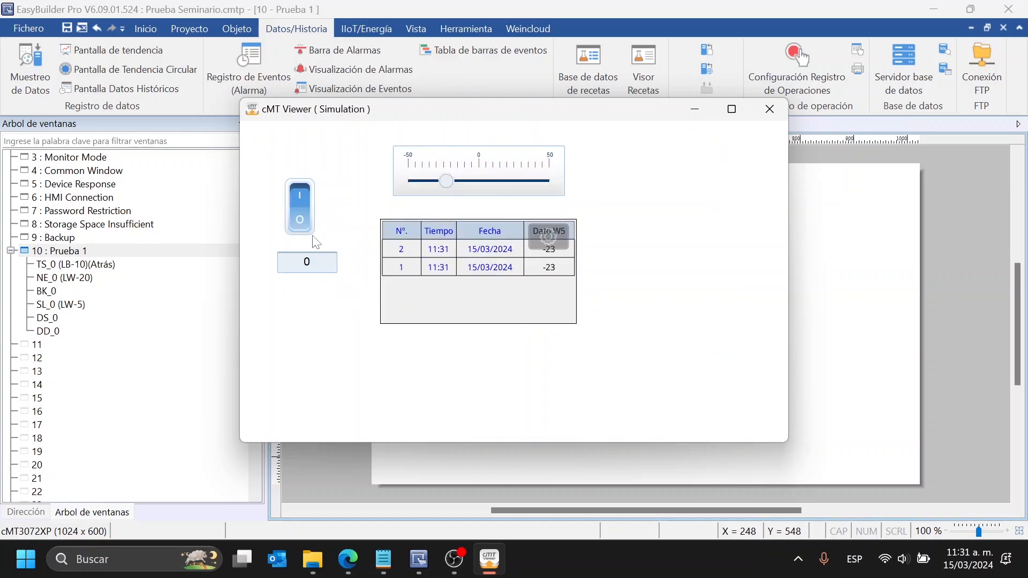
drag(447, 187, 513, 182)
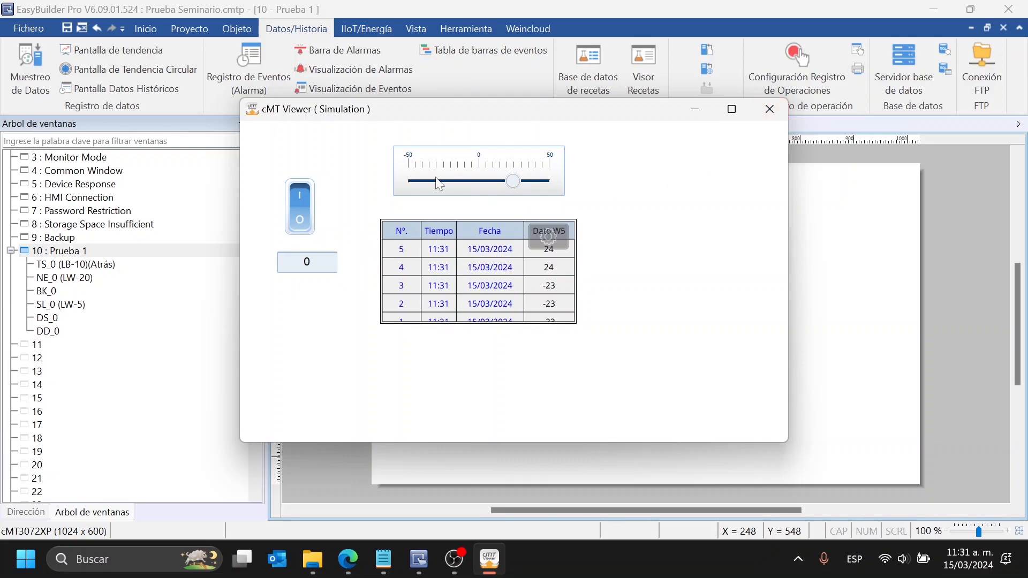
click(549, 237)
click(487, 299)
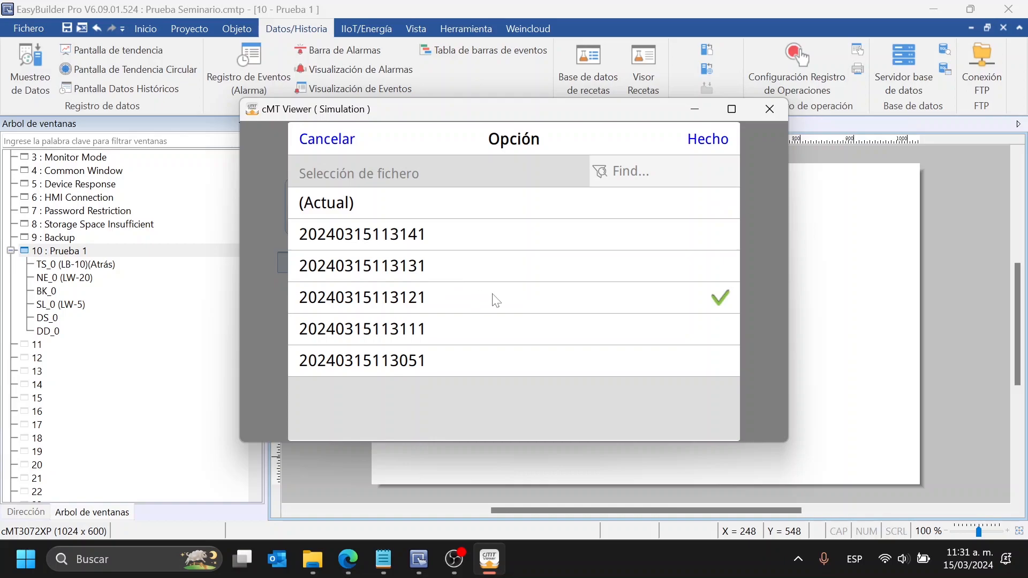
click(708, 140)
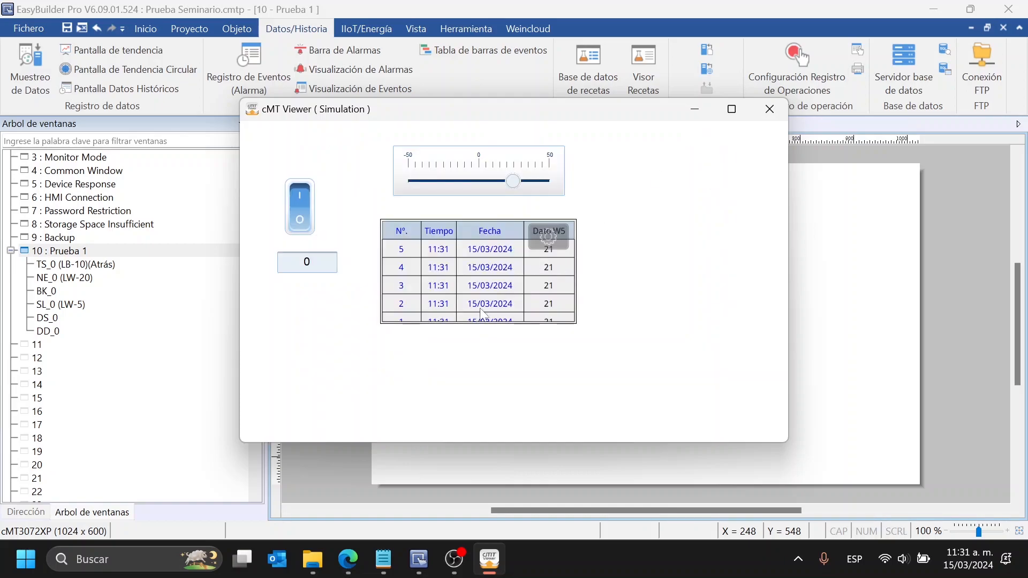
Check the history table's file list again without changing the selection, and close the simulation
click(503, 291)
click(549, 238)
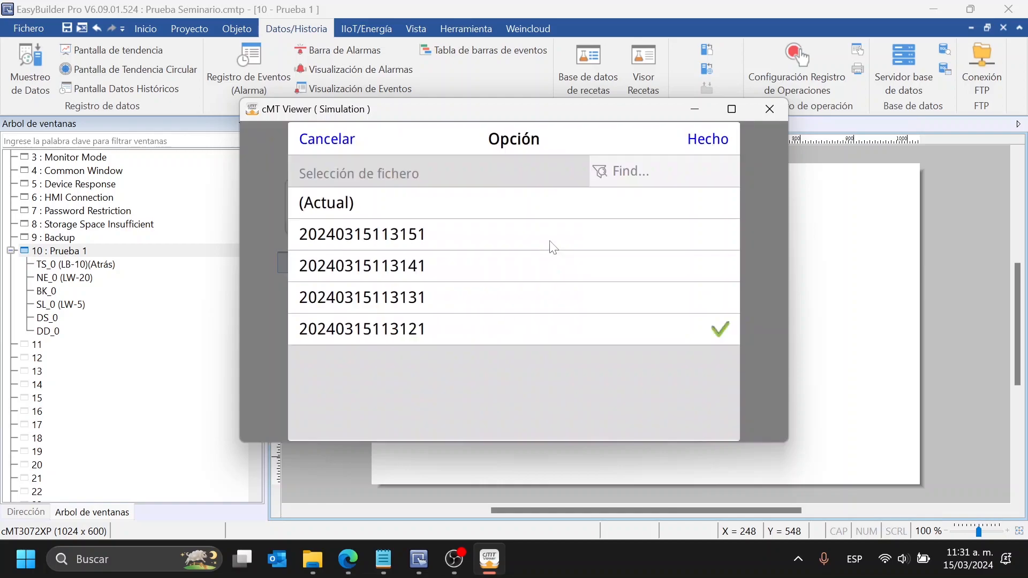
click(340, 144)
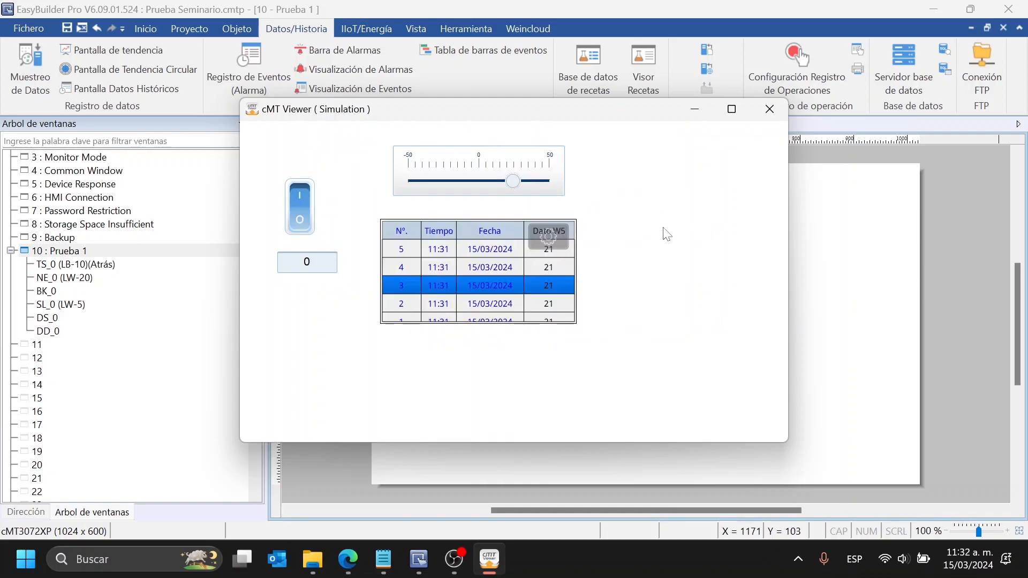
click(770, 110)
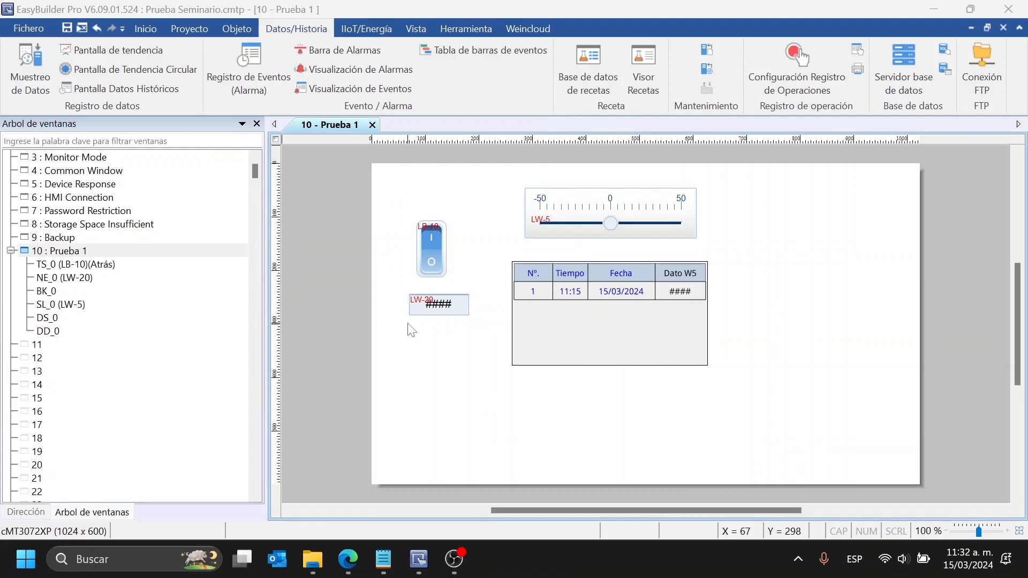
Shift the LB-10 toggle switch slightly right so it is centred above the LW-20 numeric field
drag(408, 197, 496, 343)
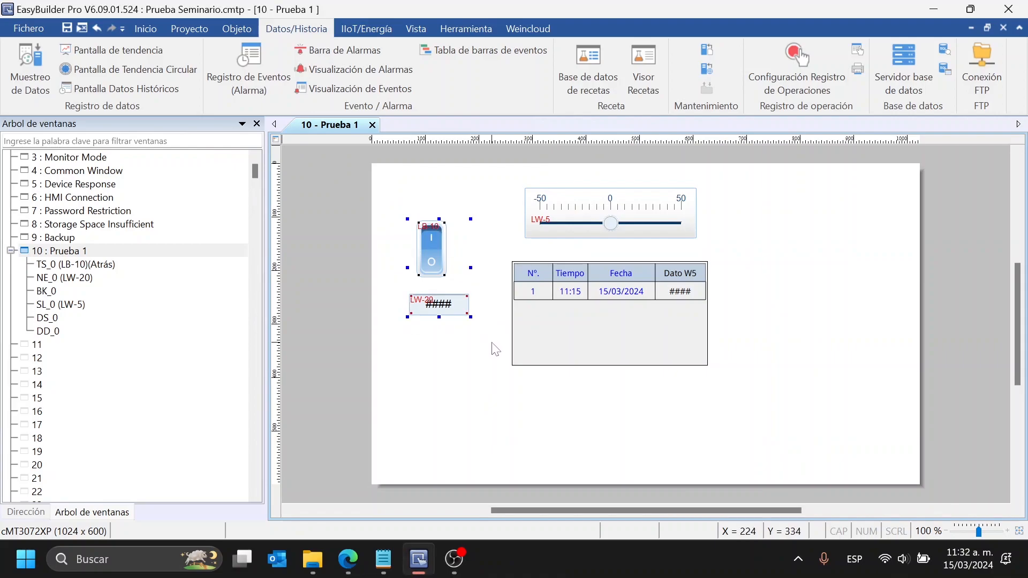
click(485, 254)
drag(427, 253, 438, 253)
click(462, 359)
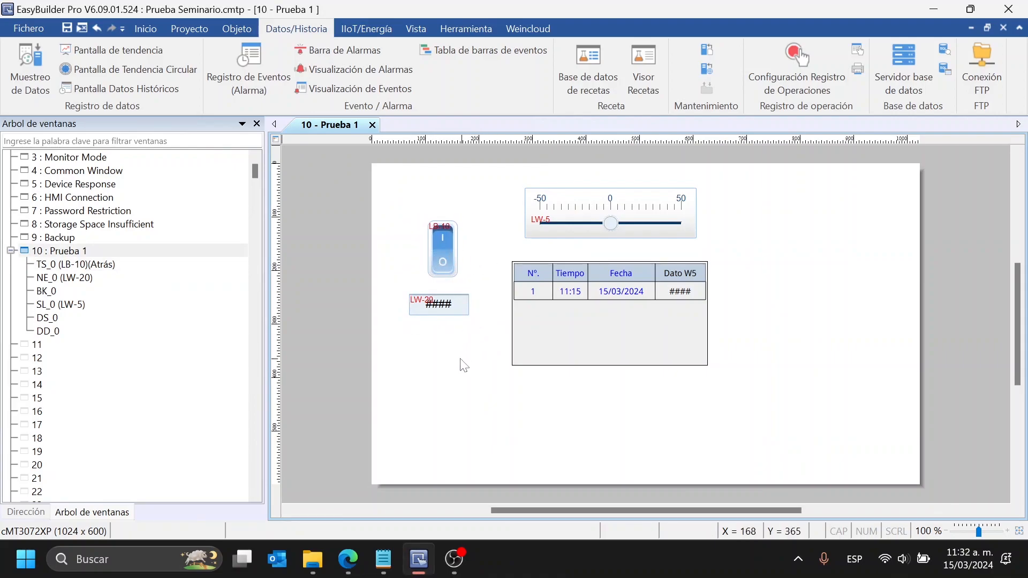
key(alt+Tab)
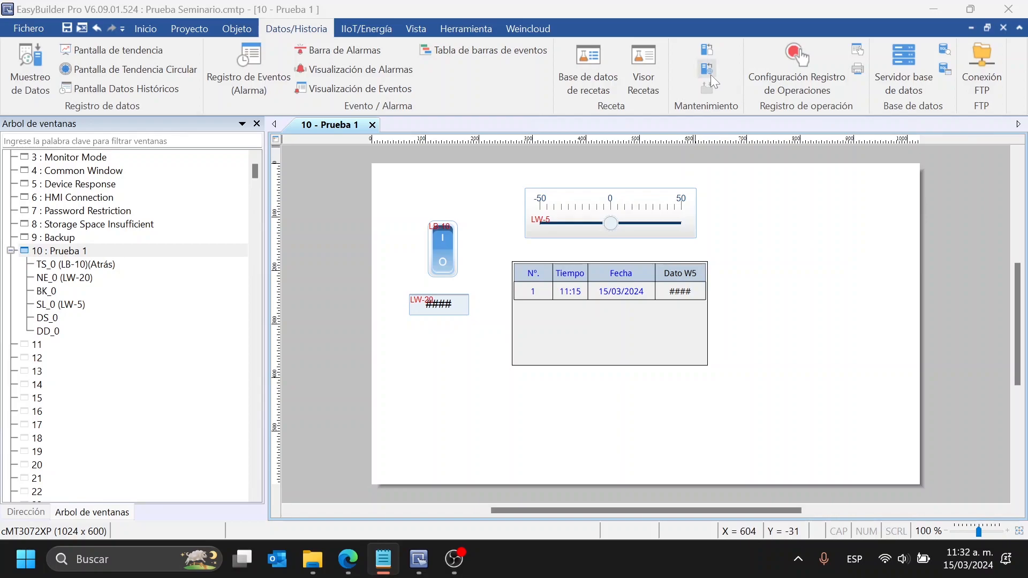
click(708, 51)
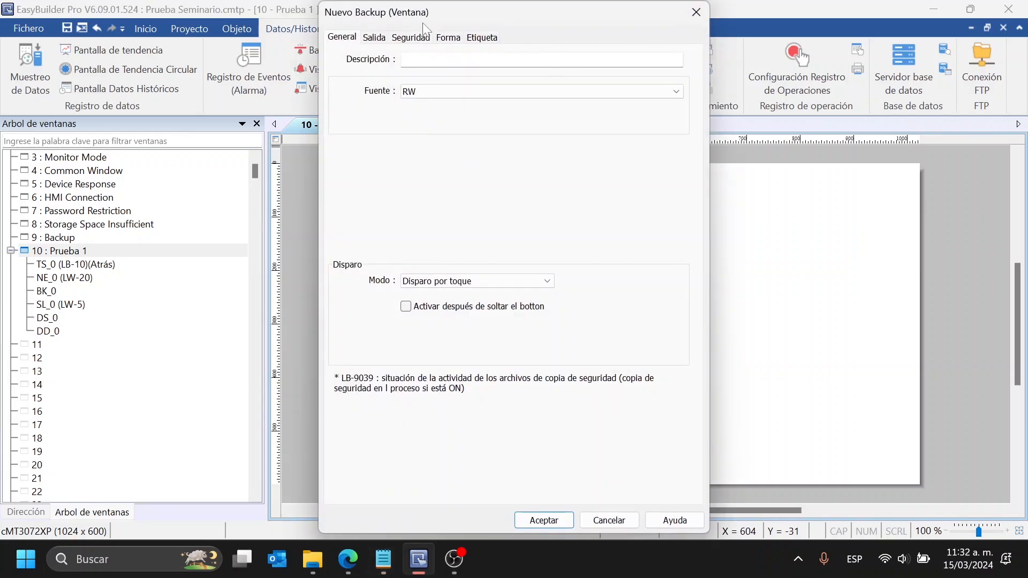
click(695, 13)
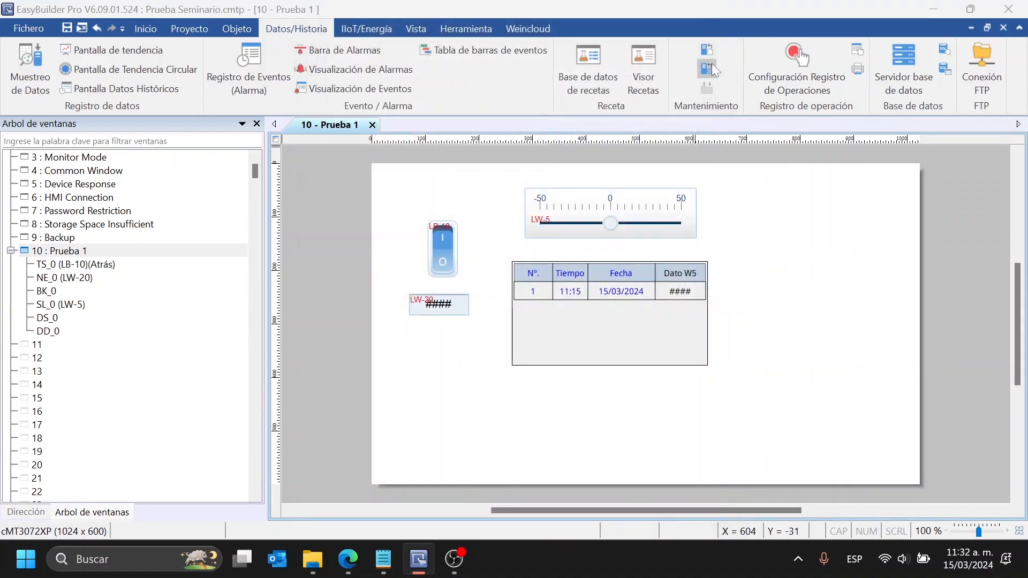
click(738, 427)
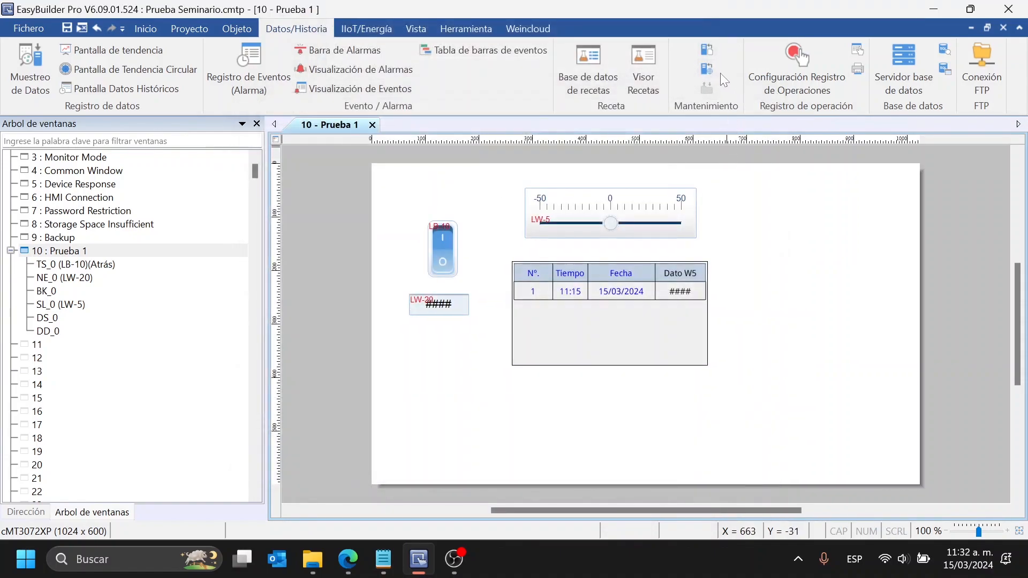
Start a new Backup object with Muestreo de datos histórico as source and 1. Prueba 1 as the data sampling object
click(709, 48)
click(698, 56)
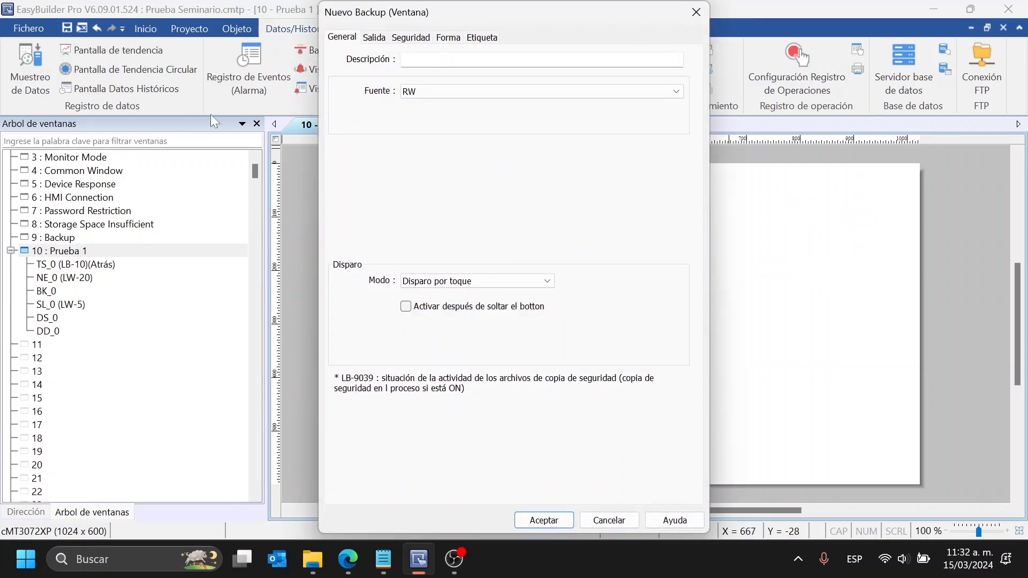
click(456, 92)
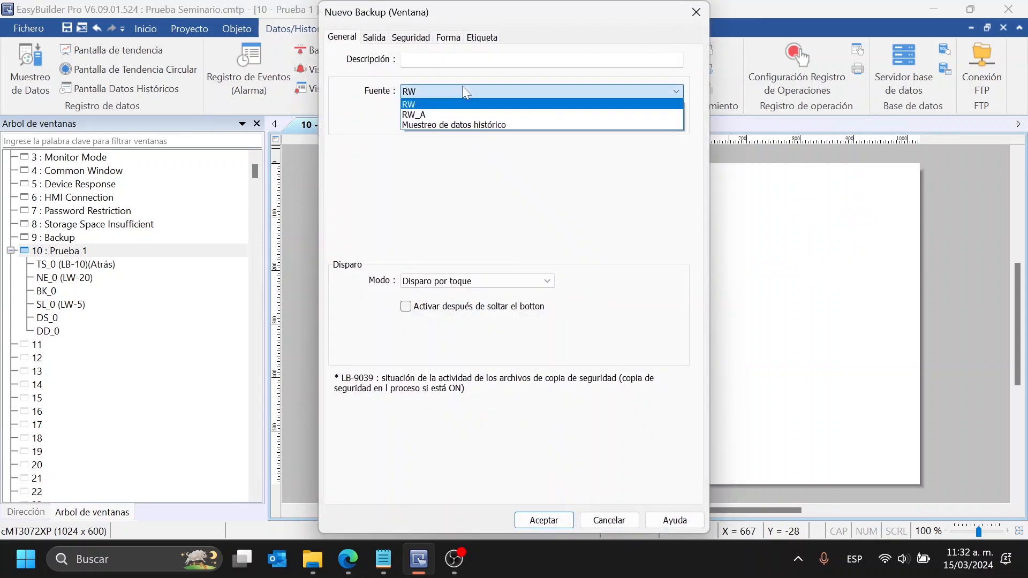
click(465, 121)
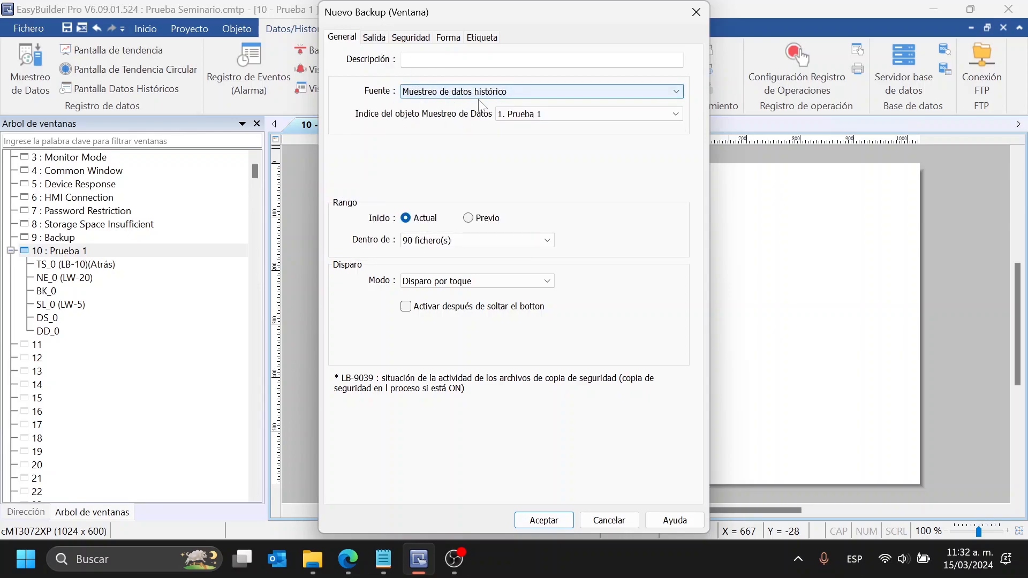
click(551, 114)
click(551, 114)
Limit the backup range to 1 fichero(s), starting from Actual
click(475, 241)
scroll(458, 313, up, 15)
scroll(458, 313, up, 5)
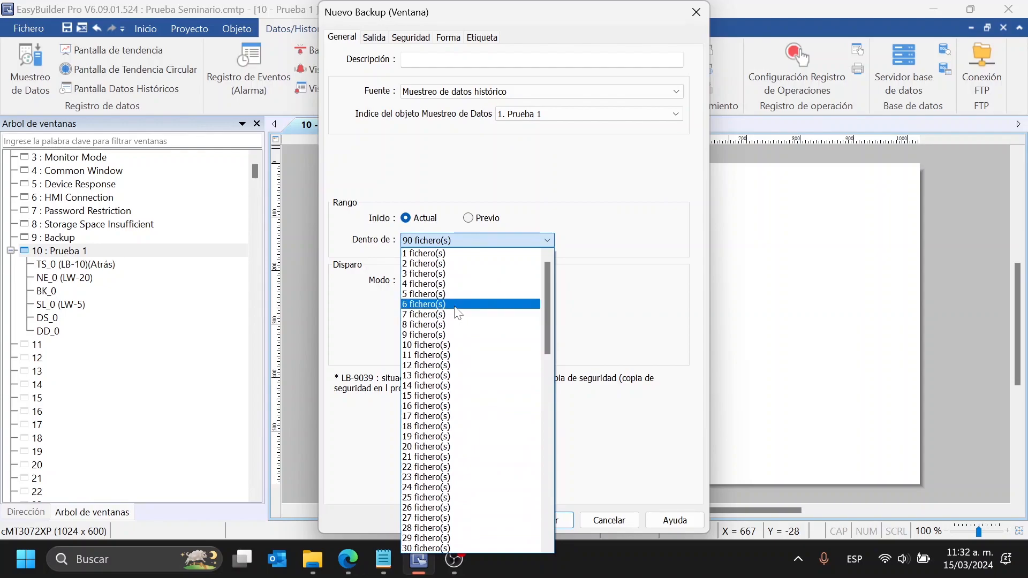
click(443, 253)
click(440, 240)
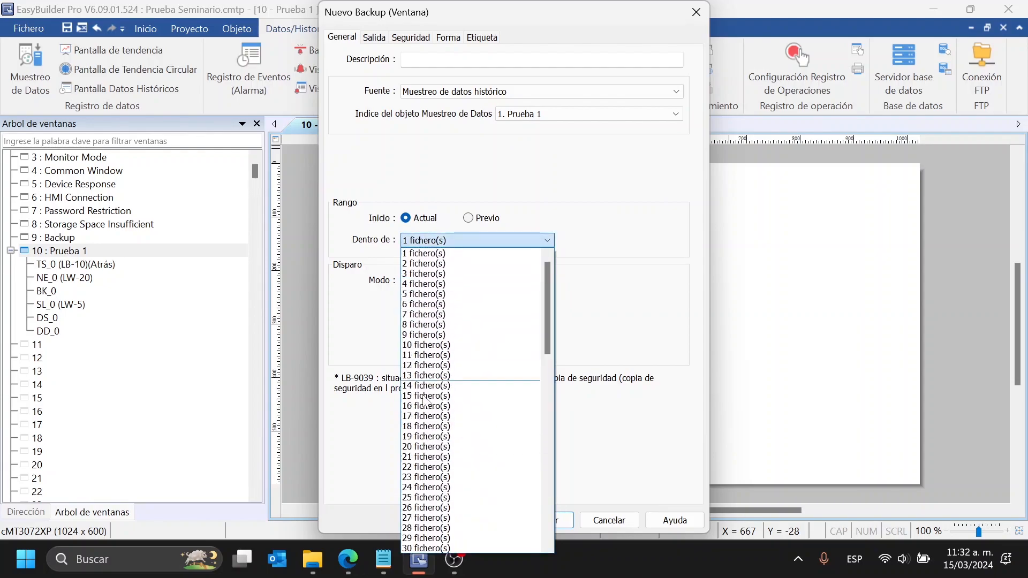
click(435, 254)
Switch the backup's trigger mode to Disparo externo (palabra) and examine which addresses it uses
click(460, 281)
click(458, 279)
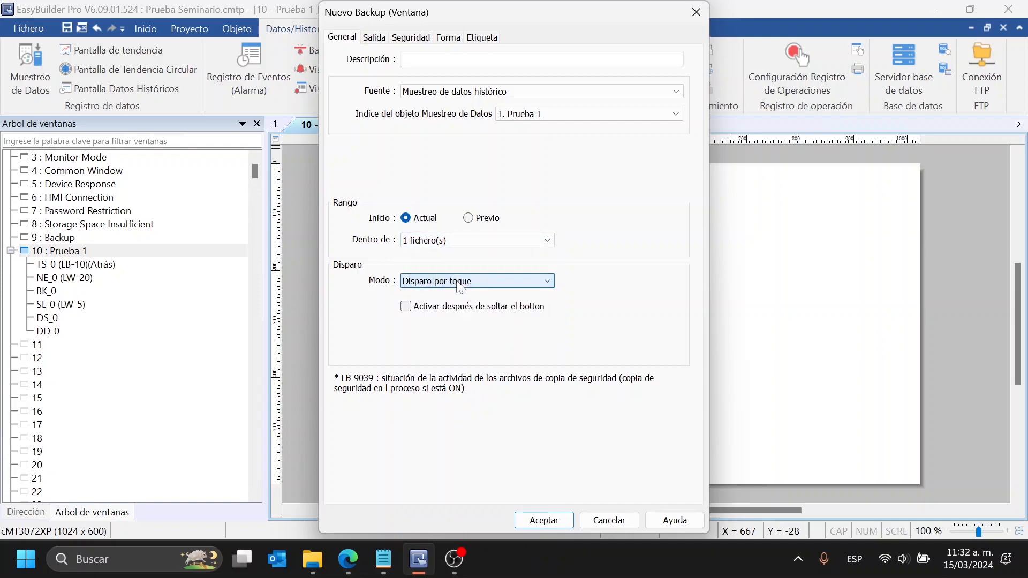
click(454, 281)
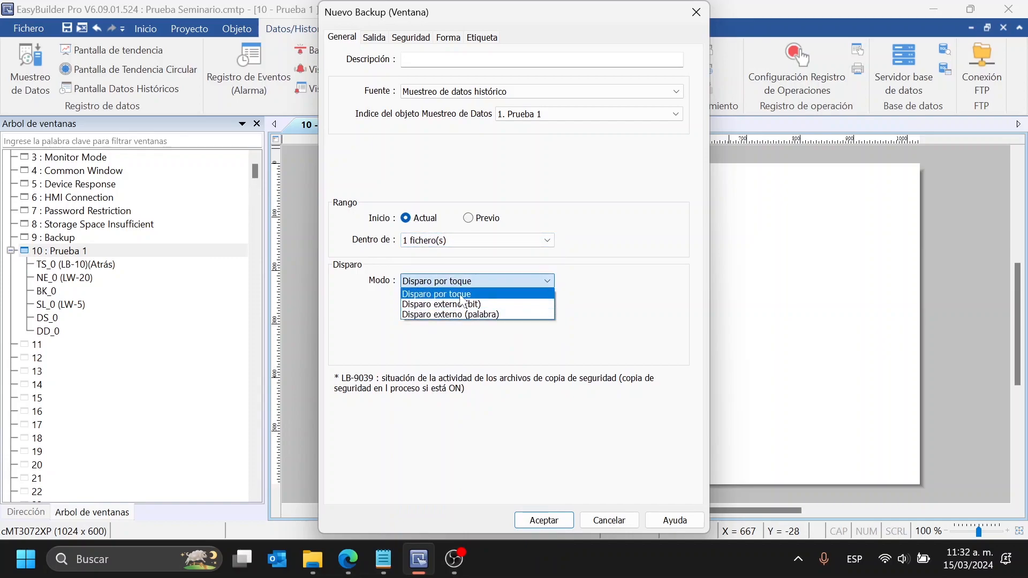
click(455, 290)
click(494, 282)
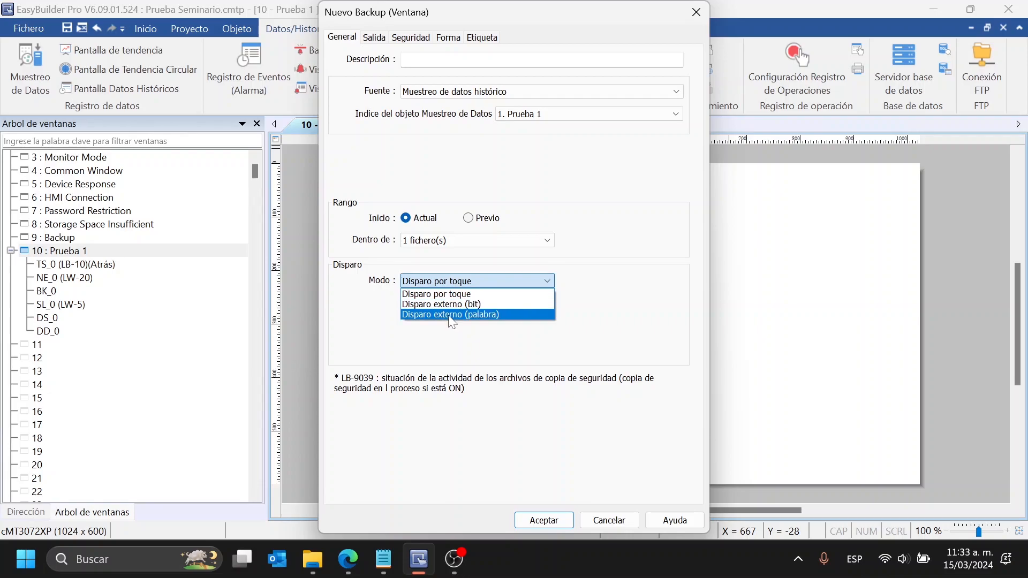
click(453, 316)
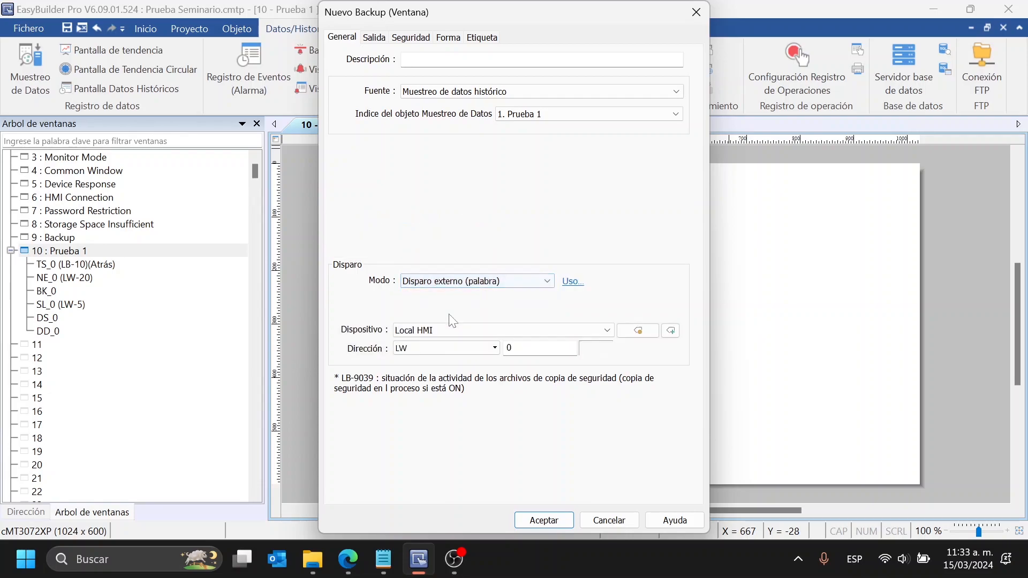
click(574, 282)
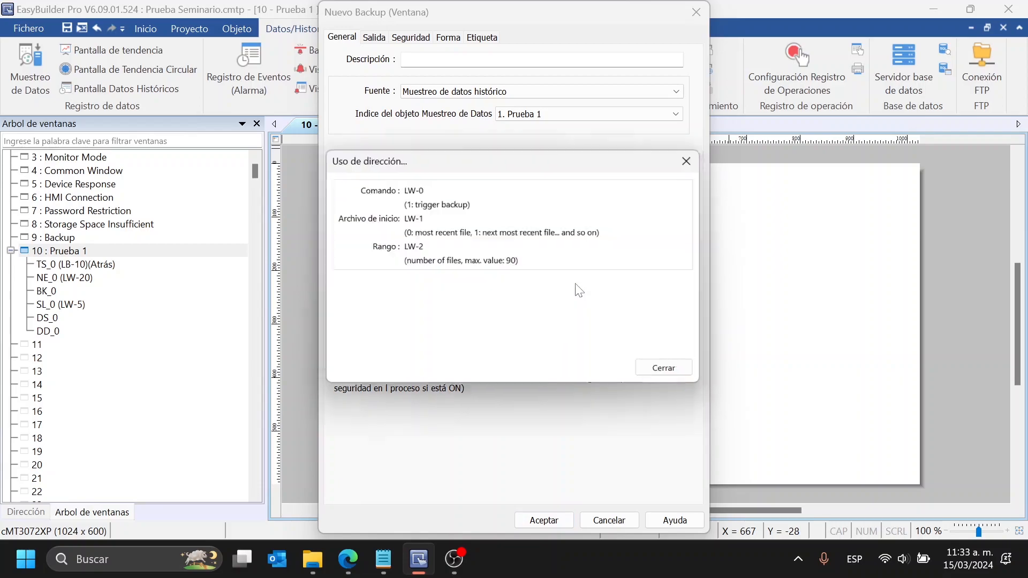
click(691, 158)
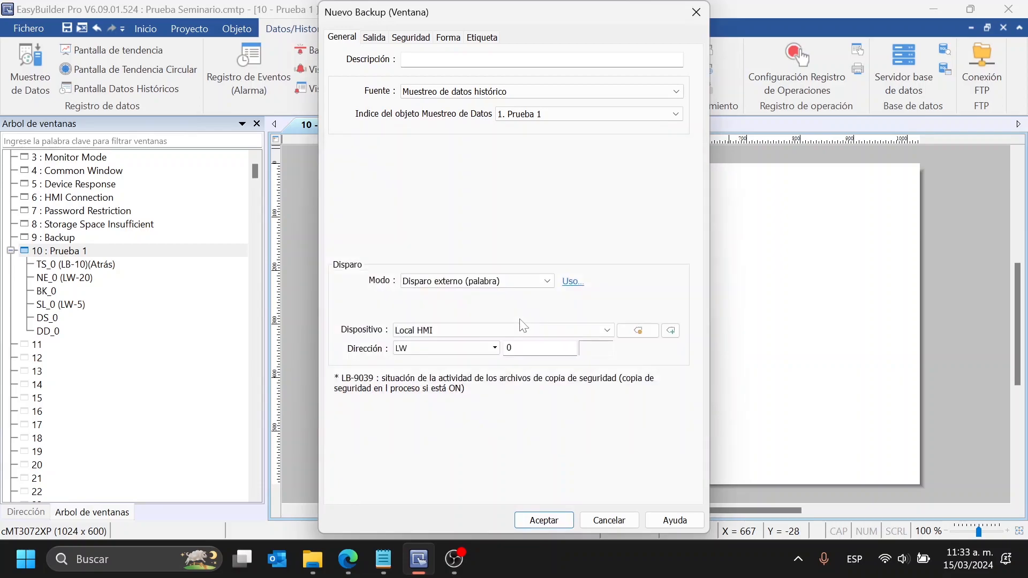
click(571, 282)
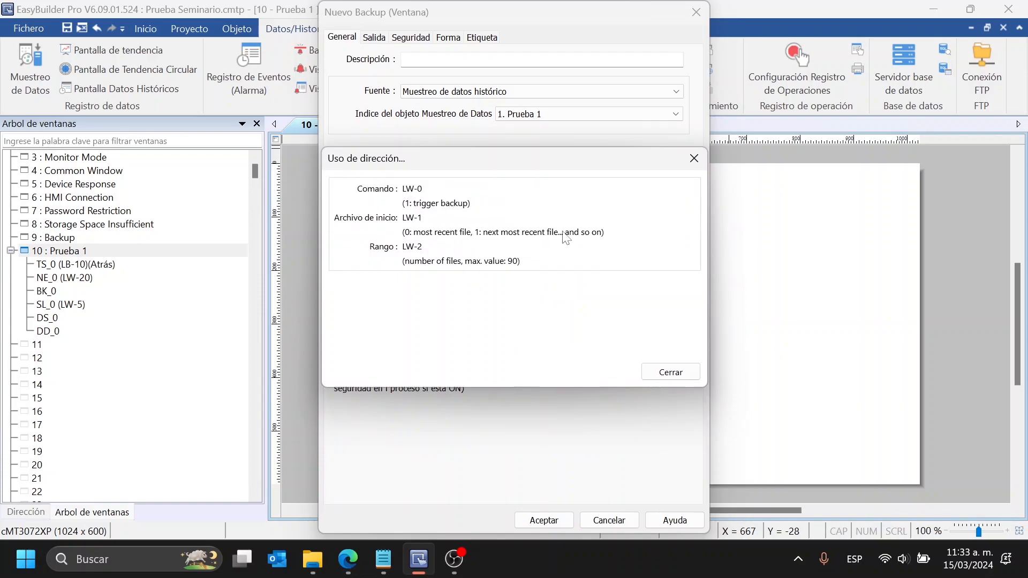
click(694, 158)
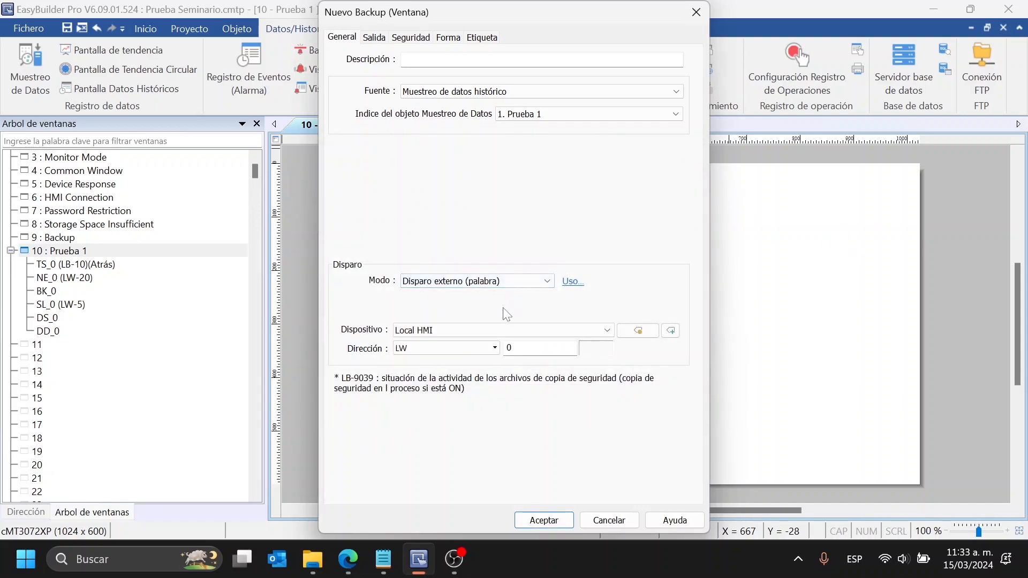
Set the backup's trigger mode to Disparo por toque
click(527, 282)
click(506, 295)
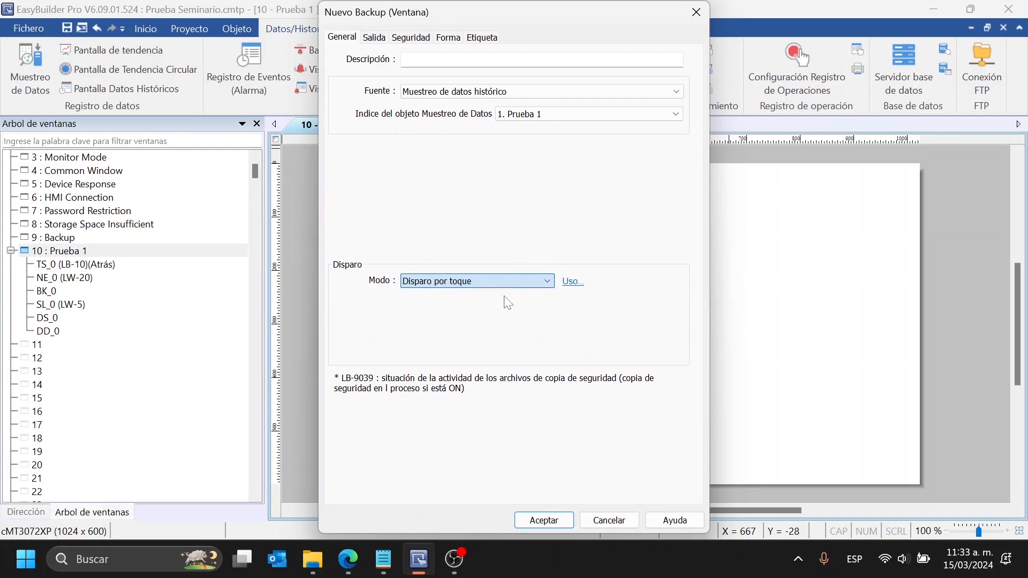
click(411, 309)
click(413, 309)
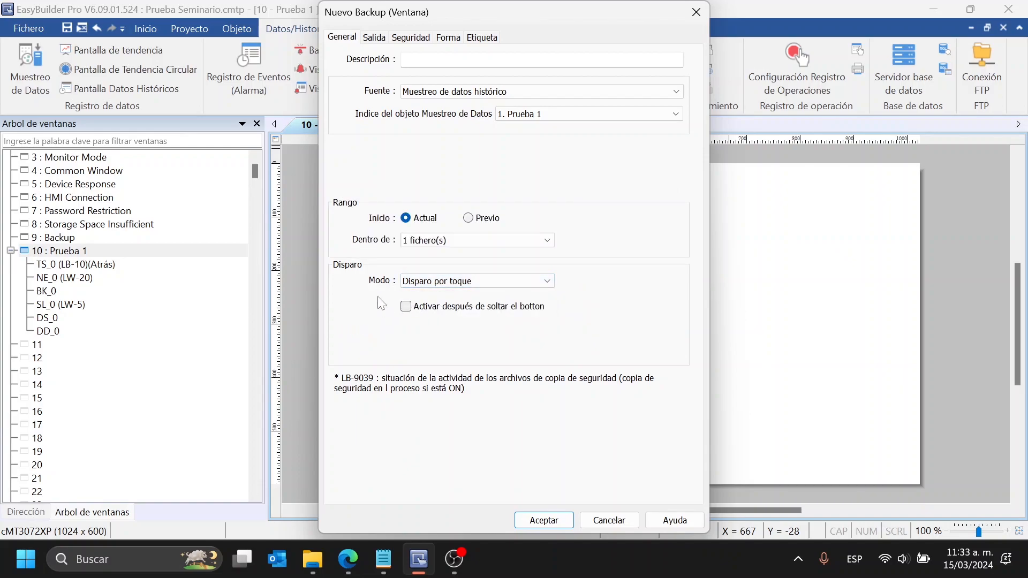
Set the backup's output format to Valores separados por comas (*.csv)
click(374, 37)
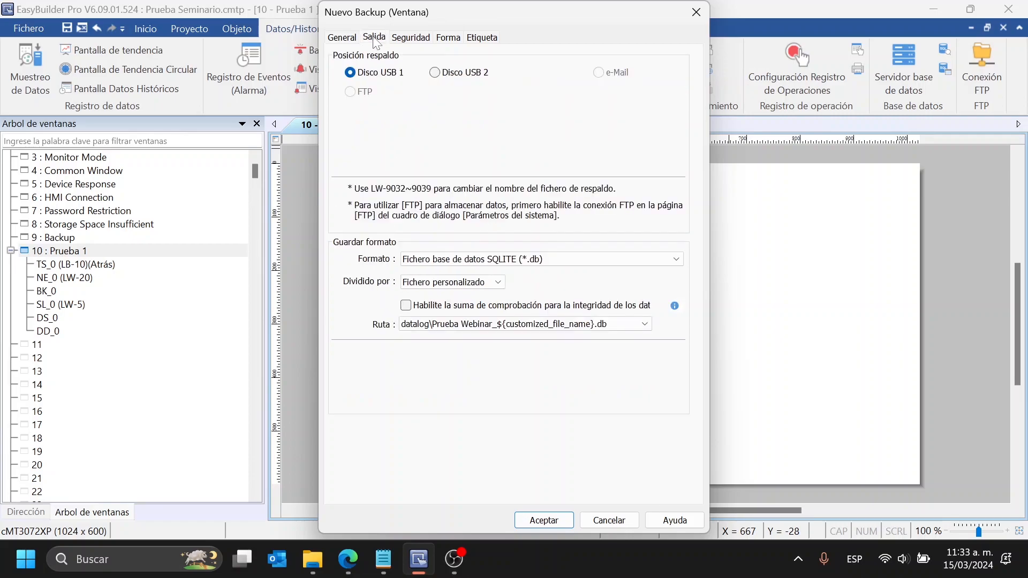
click(495, 259)
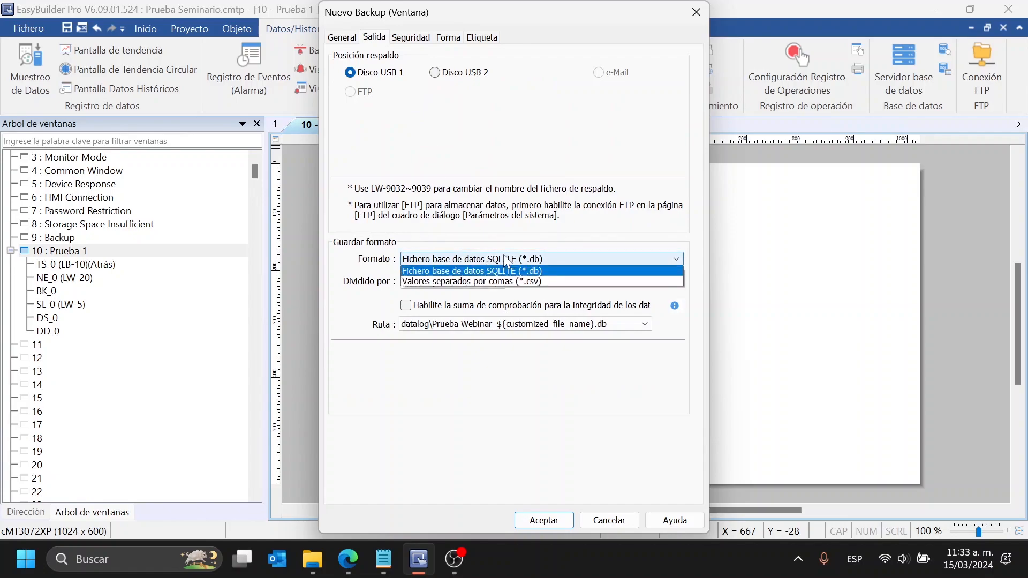
click(479, 283)
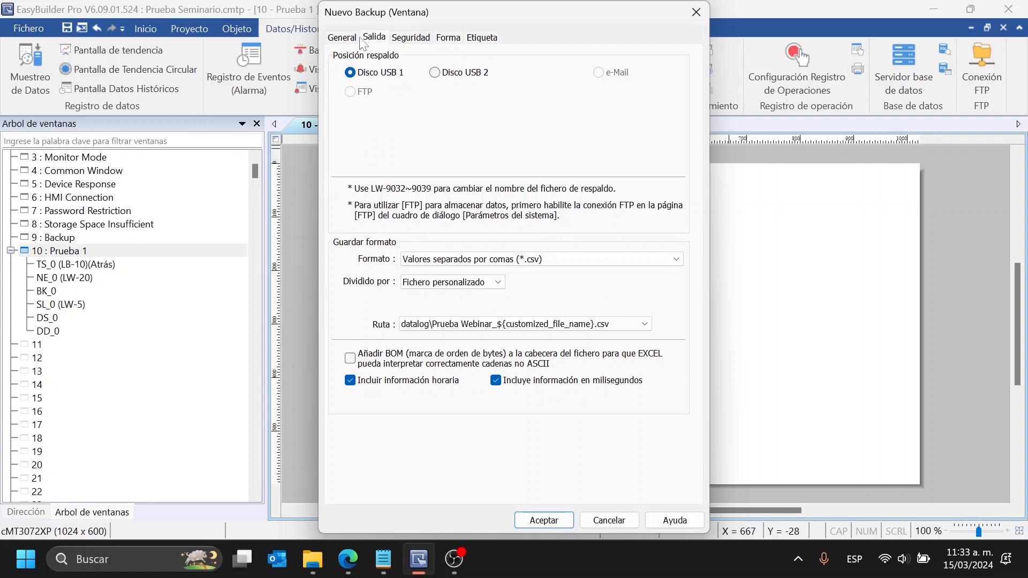
Recheck the backup's general and output settings, accept them, and place the object just below the history table
click(343, 38)
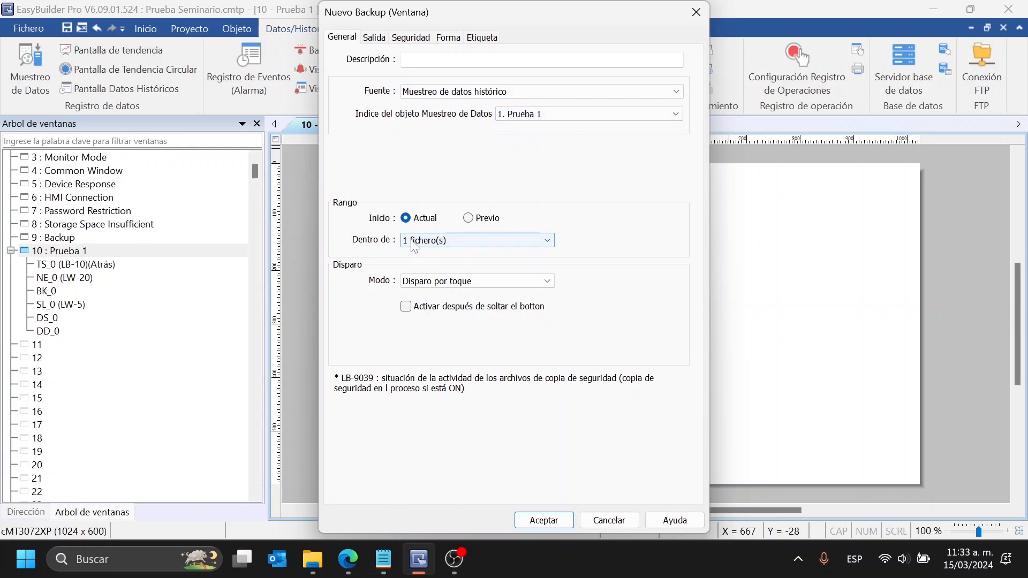
click(377, 39)
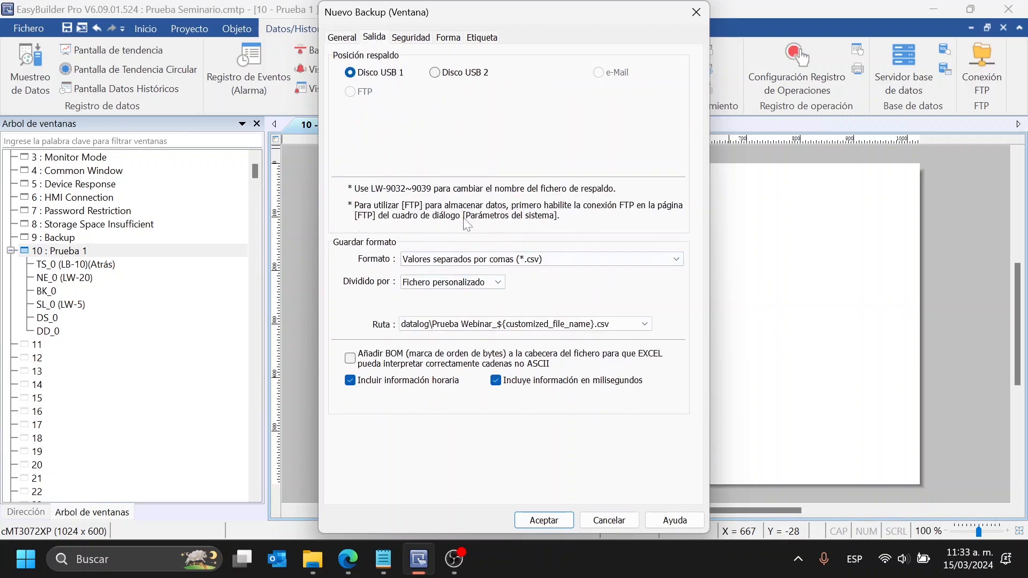
click(544, 519)
click(592, 399)
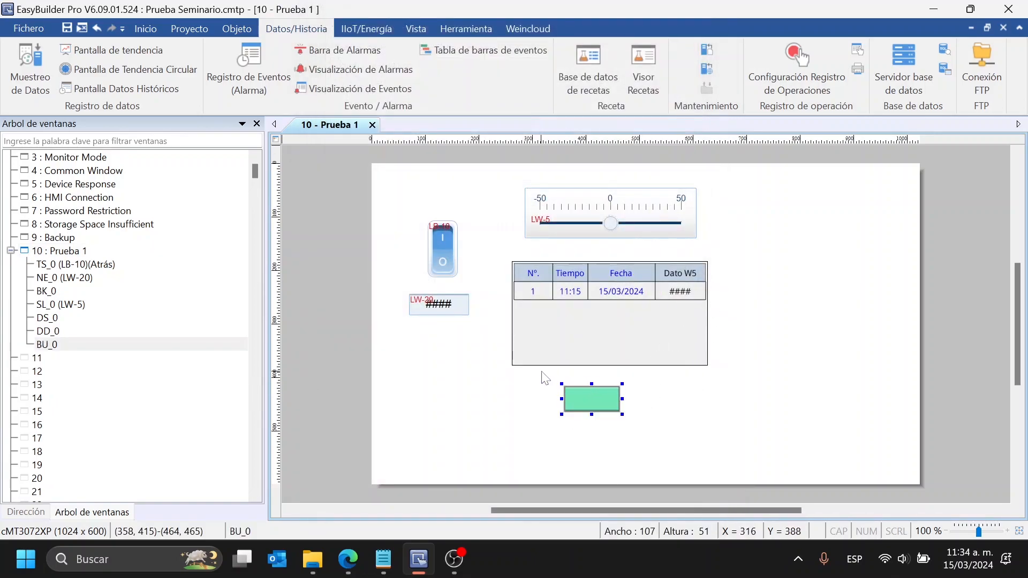
Centre the backup object below the history table and browse the available picture libraries for its shape, leaving its appearance as is
click(625, 423)
double_click(590, 403)
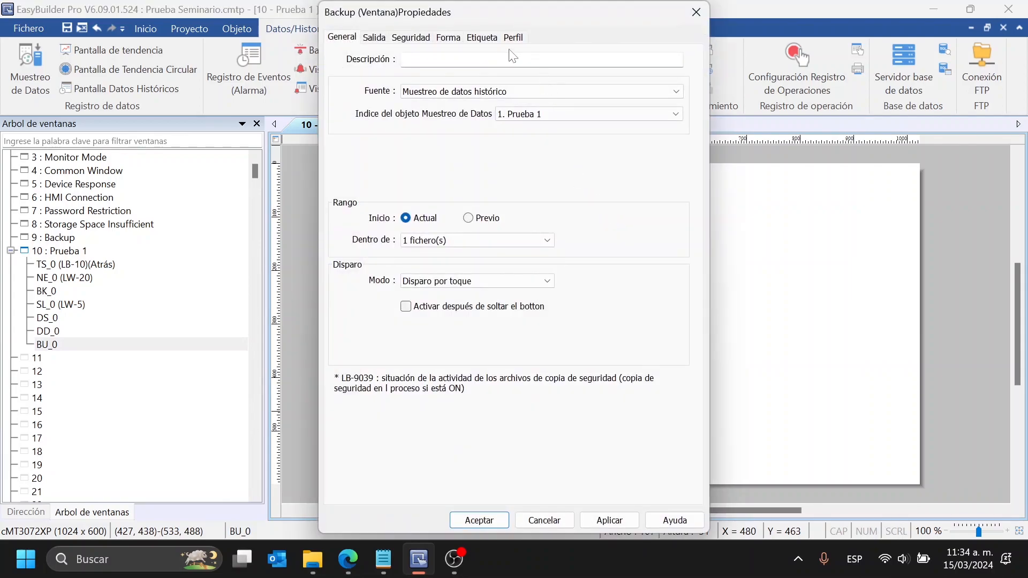
click(449, 37)
click(455, 235)
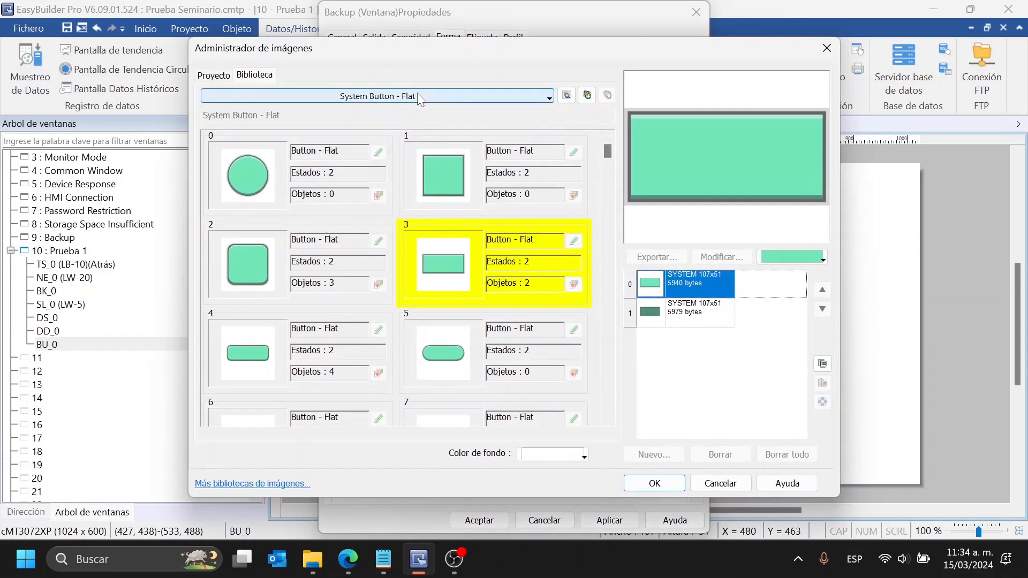
click(383, 96)
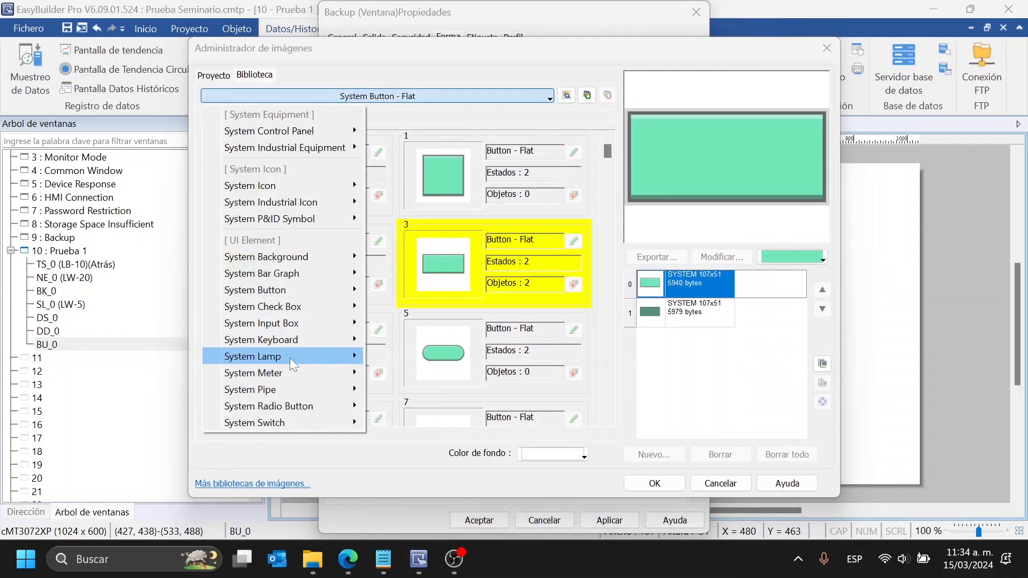
mouse_move(297, 376)
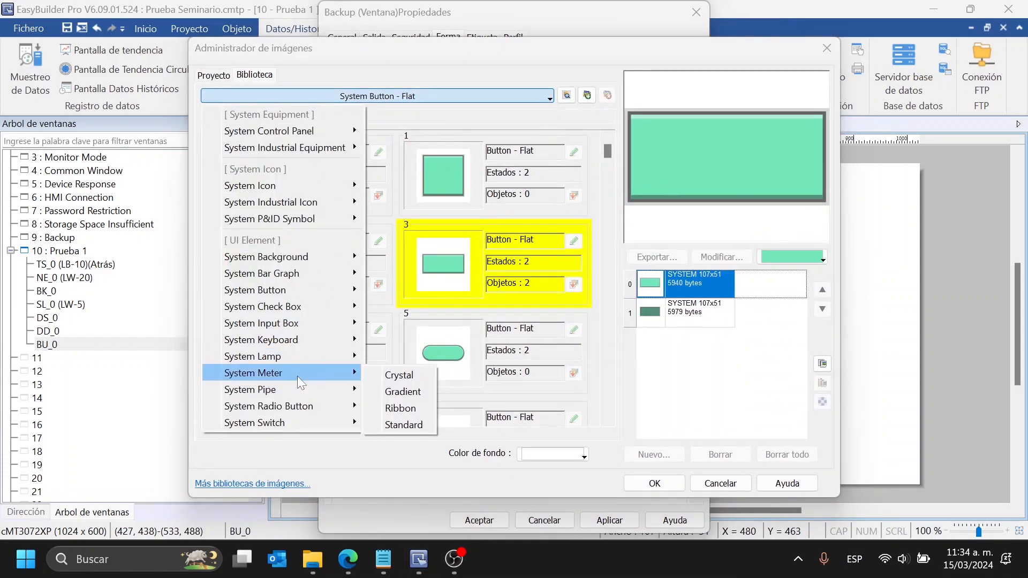
click(262, 95)
click(214, 77)
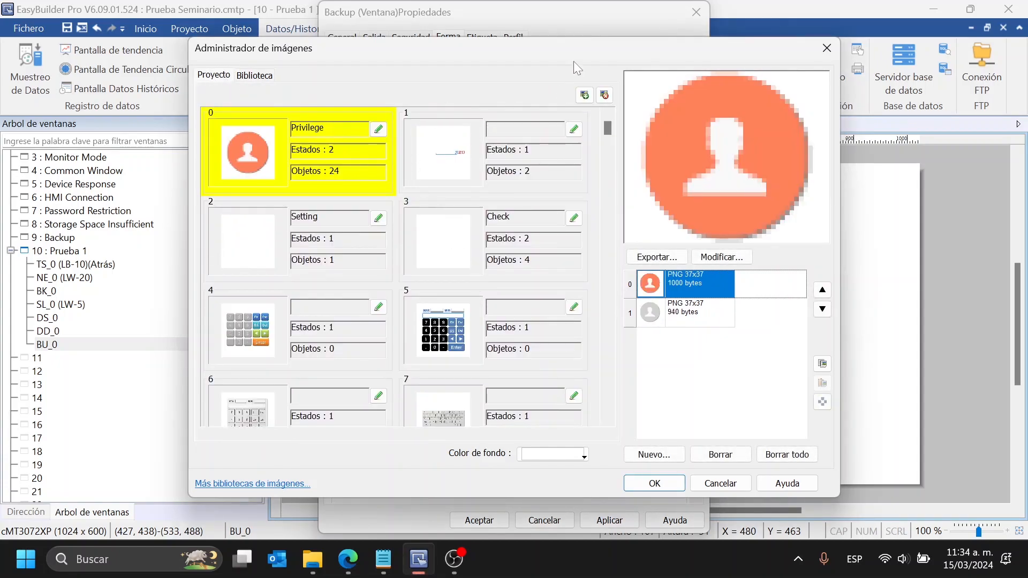
click(721, 483)
click(544, 520)
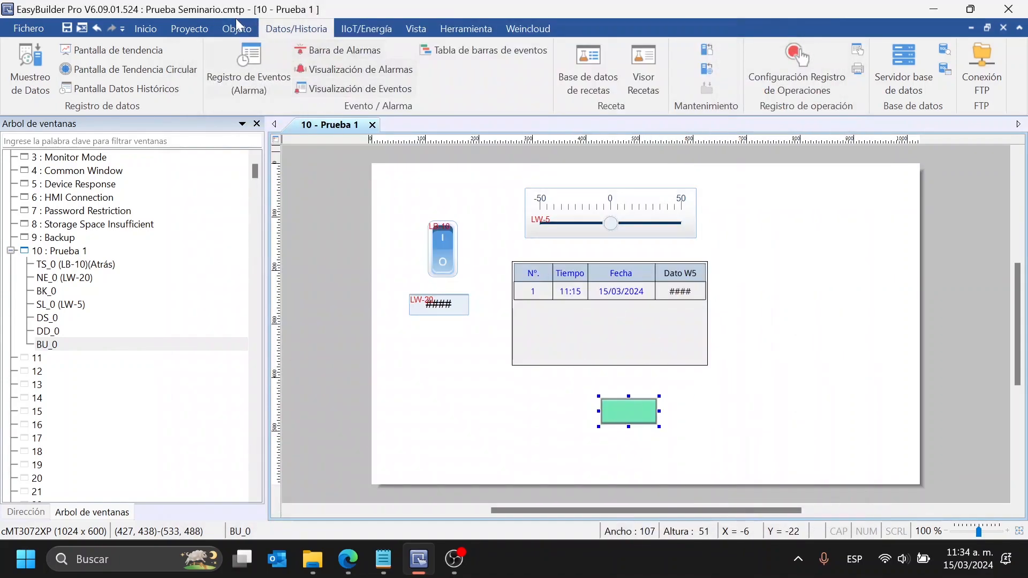
Run the offline simulation and check the history table's file selection list, then cancel it
click(236, 25)
click(210, 26)
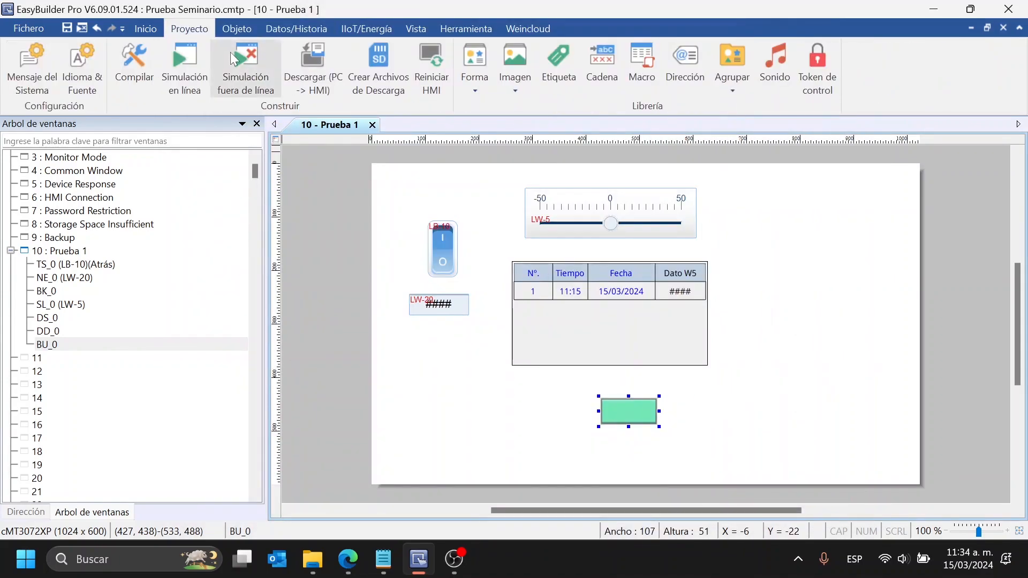
click(230, 53)
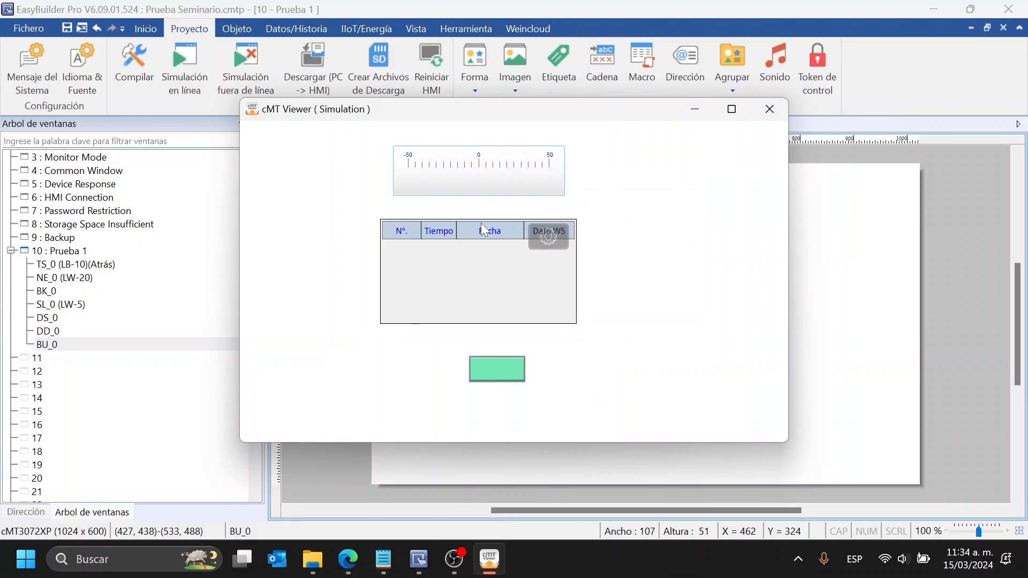
click(549, 238)
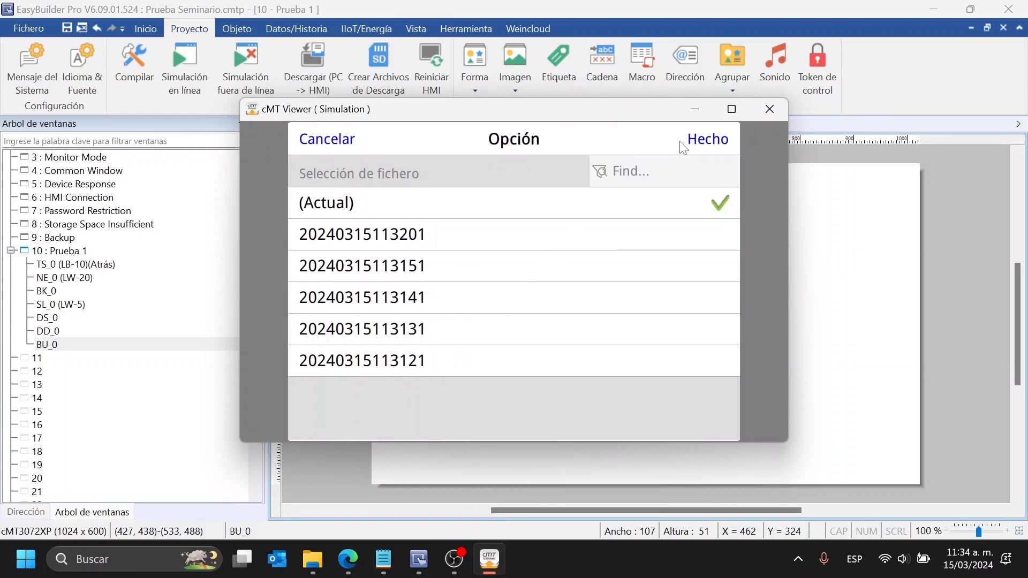
click(356, 141)
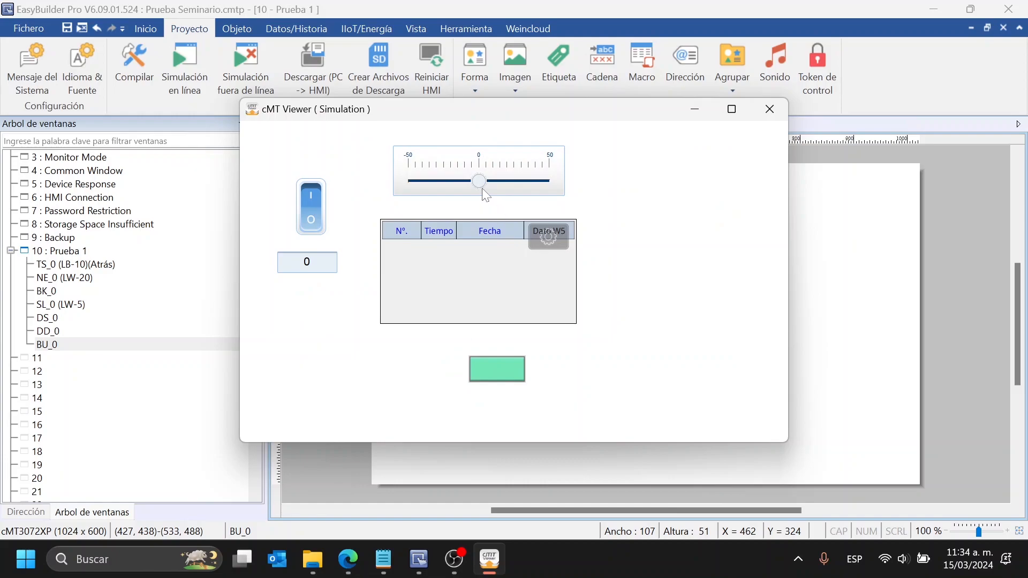
Vary the simulated slider, ending at 23, and trigger the backup with the green button
drag(534, 188, 451, 185)
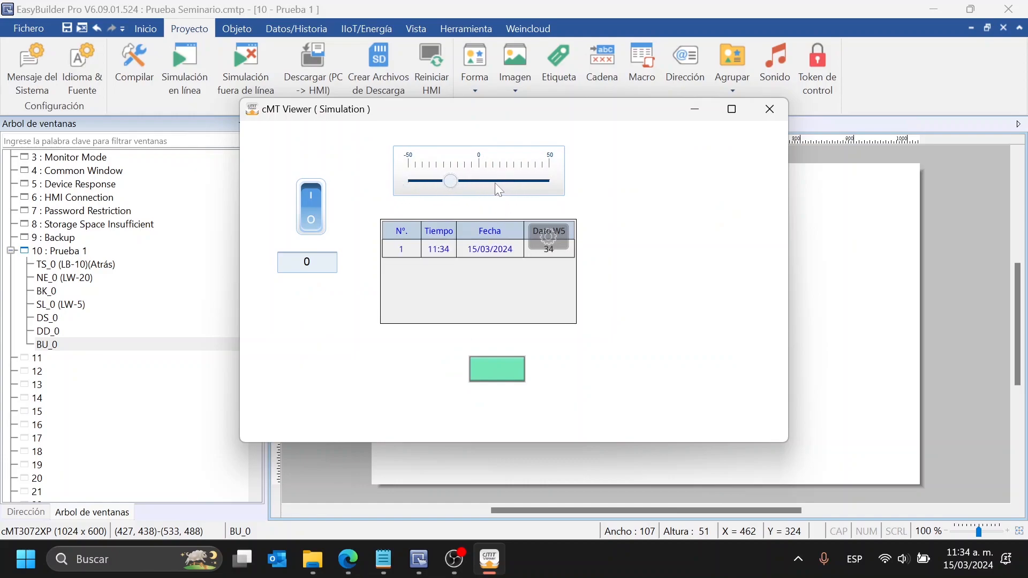
click(505, 373)
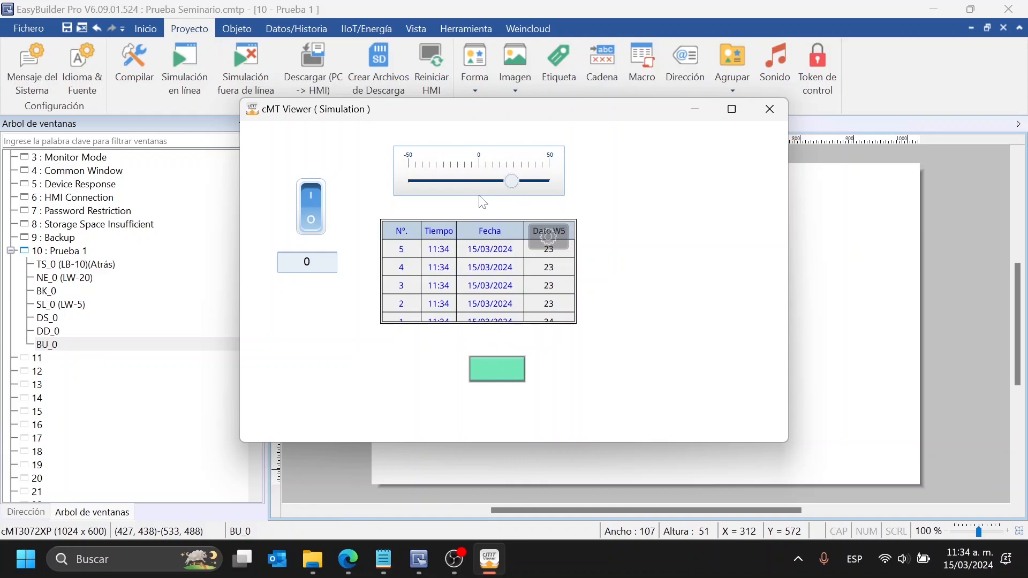
click(517, 380)
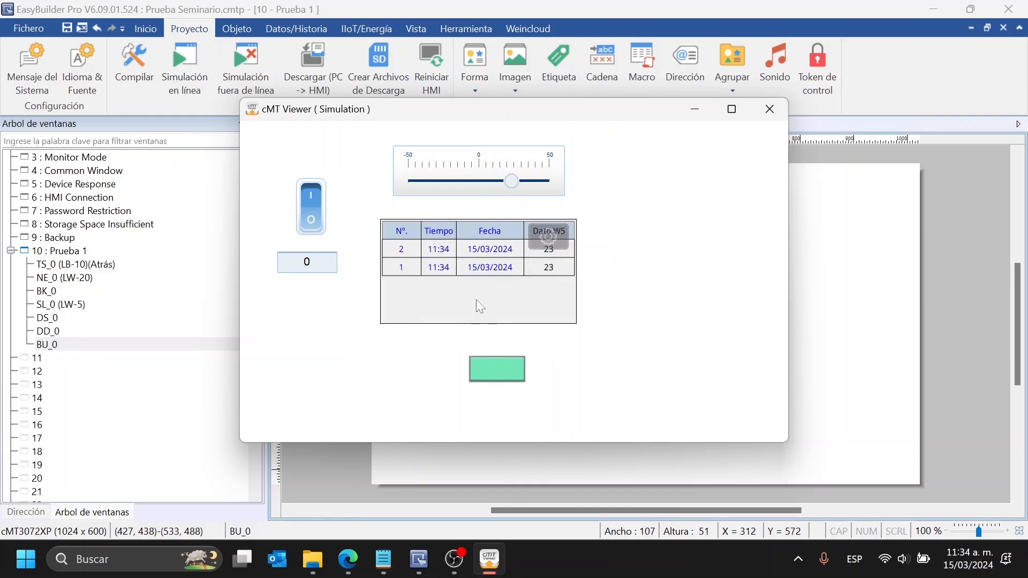
Open the EBpro\usb1\datalog folder in File Explorer and sort its files by modification date, newest first
click(323, 551)
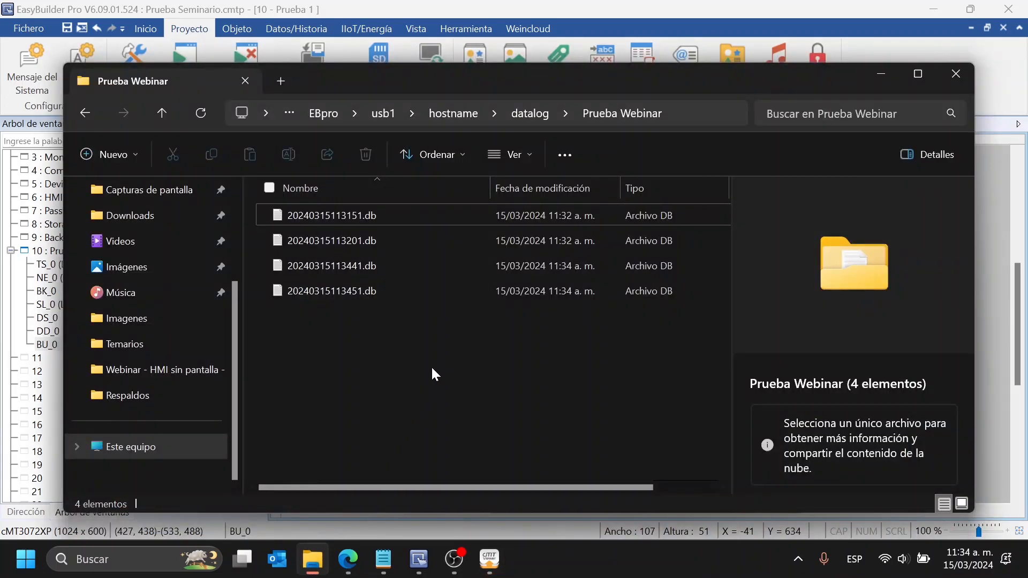
click(390, 112)
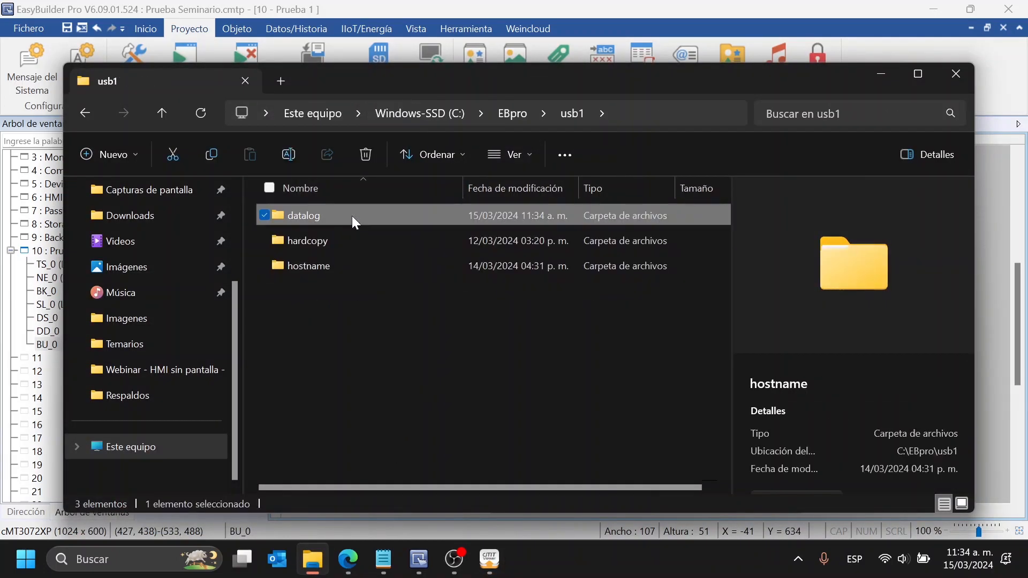
double_click(352, 216)
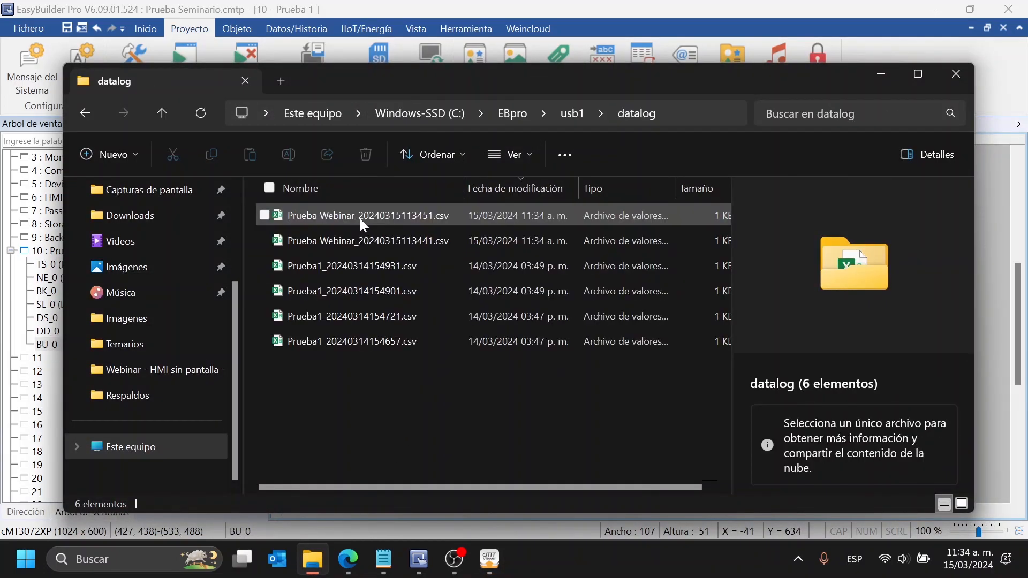
click(525, 191)
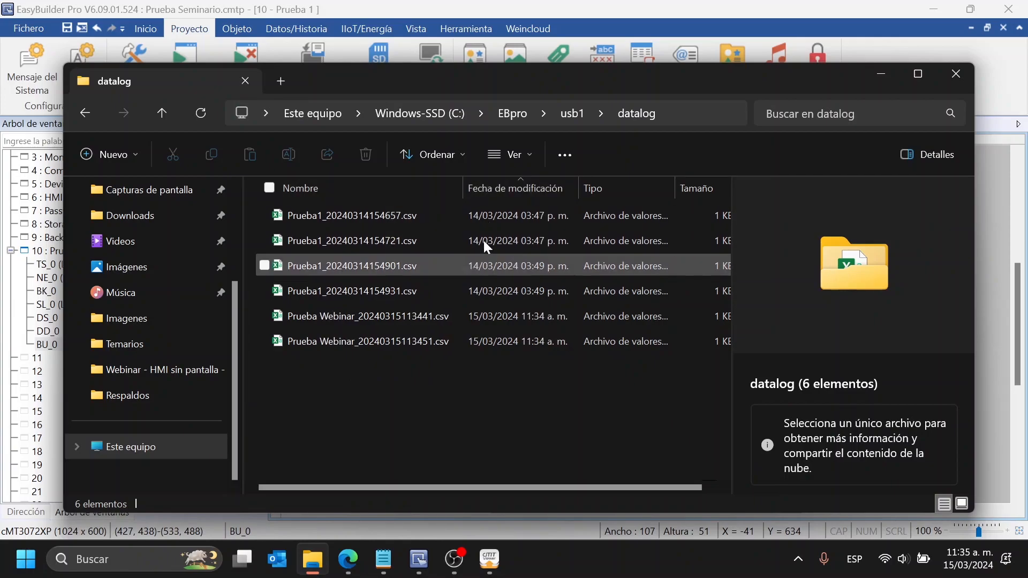
click(503, 187)
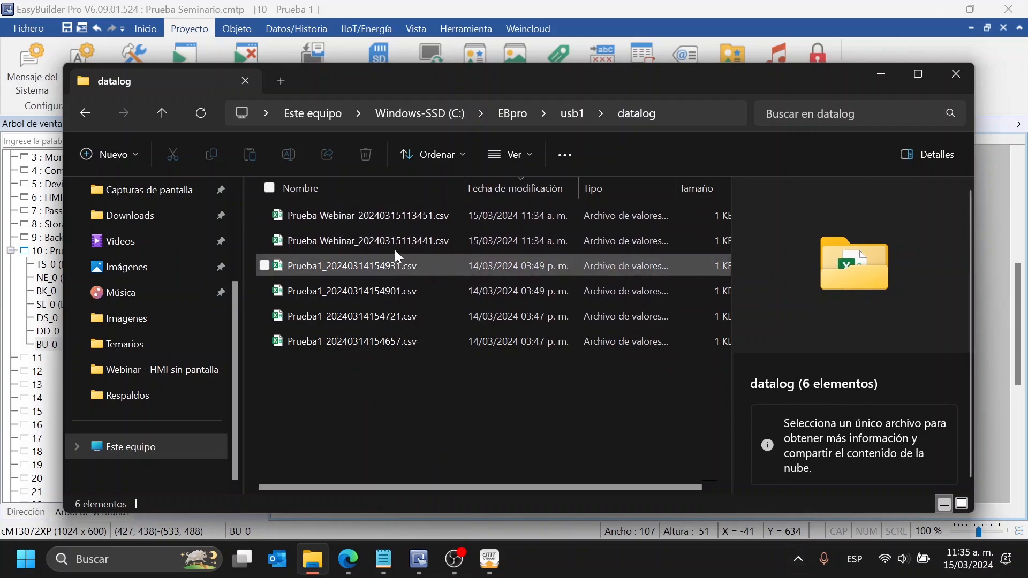
Open Prueba Webinar_20240315113451.csv in Excel, examine its time and Prueba 1 value, and close it
double_click(429, 217)
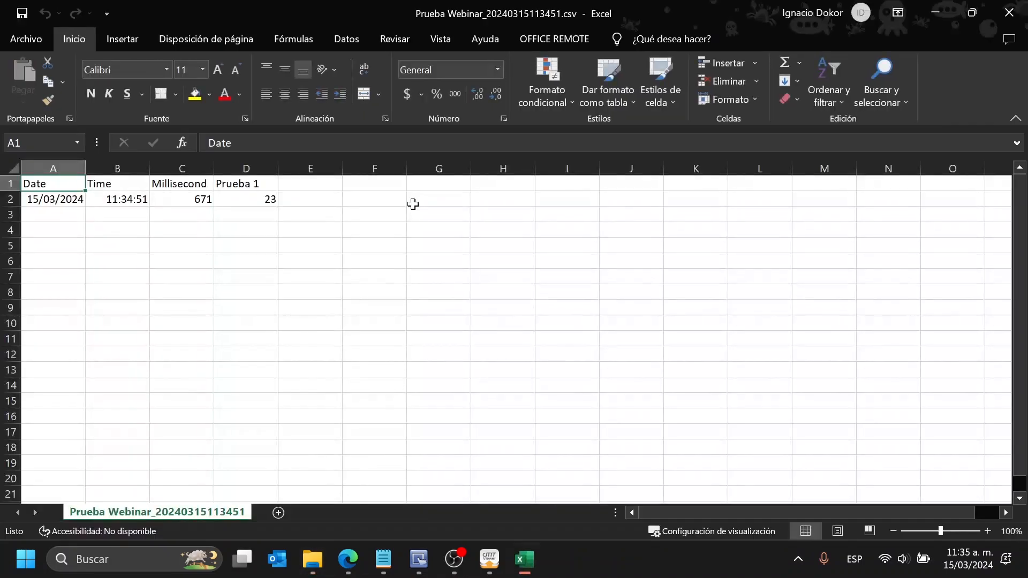
click(108, 197)
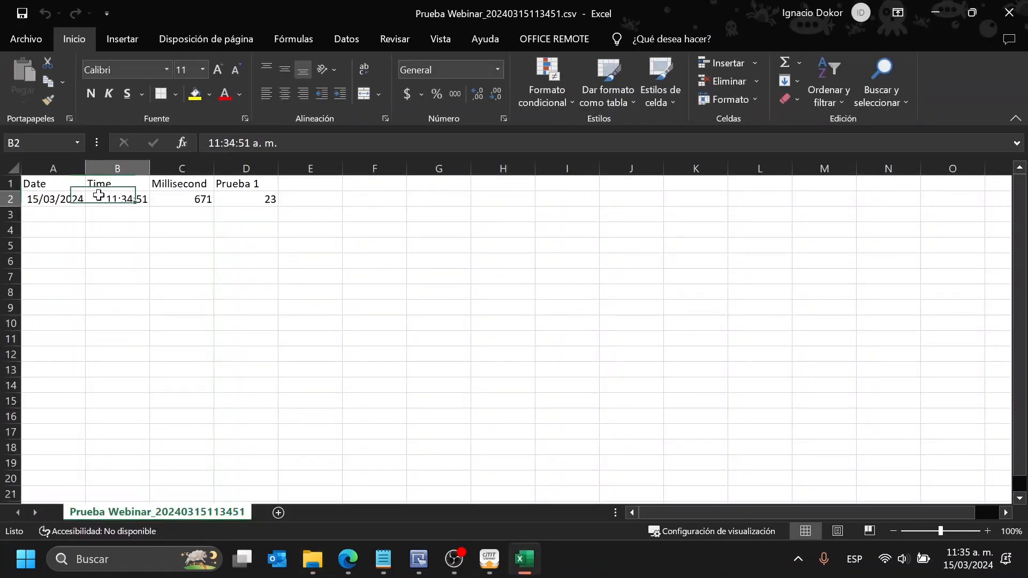
click(249, 199)
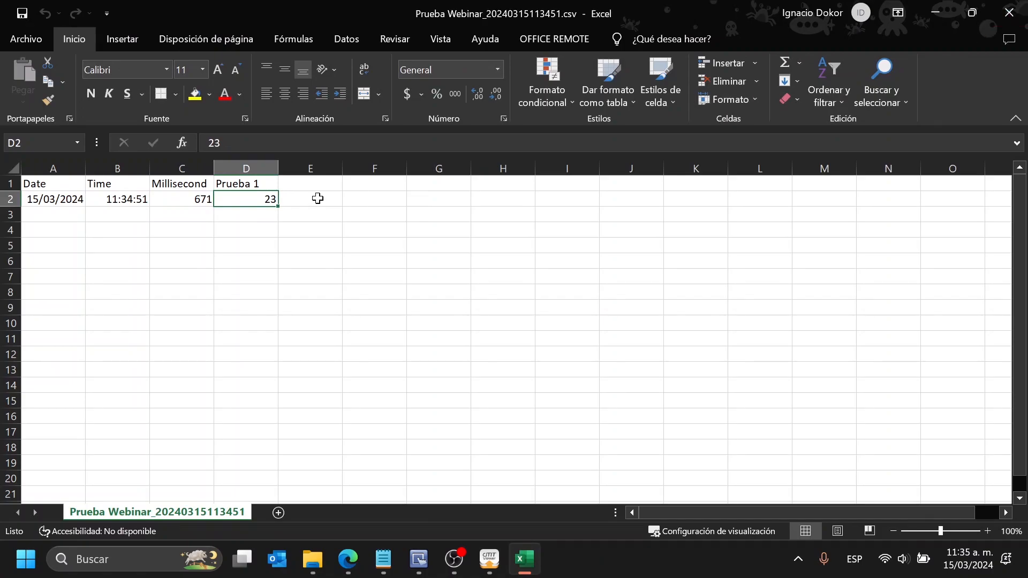
click(999, 15)
Open Prueba Webinar_20240315113441.csv, examine the date, time, millisecond and Prueba 1 values of its samples, and close it
double_click(318, 237)
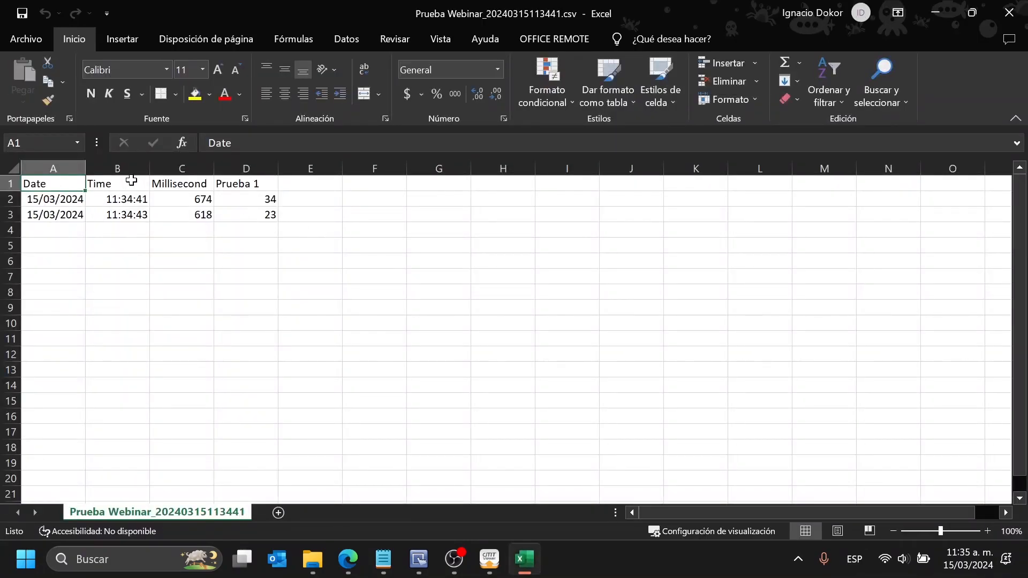
click(43, 192)
click(131, 203)
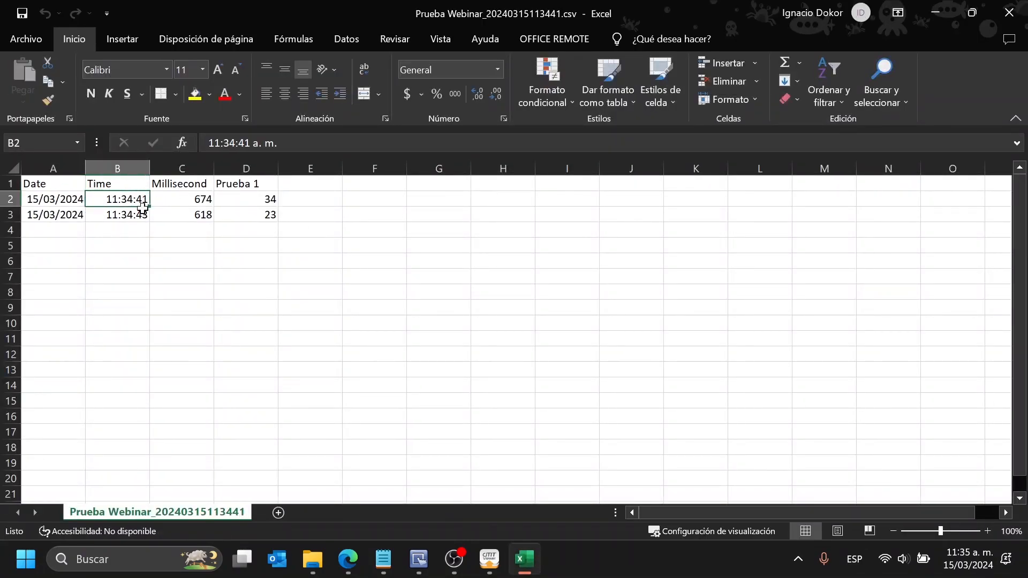
click(196, 201)
click(254, 201)
click(244, 212)
click(194, 211)
click(140, 200)
click(999, 13)
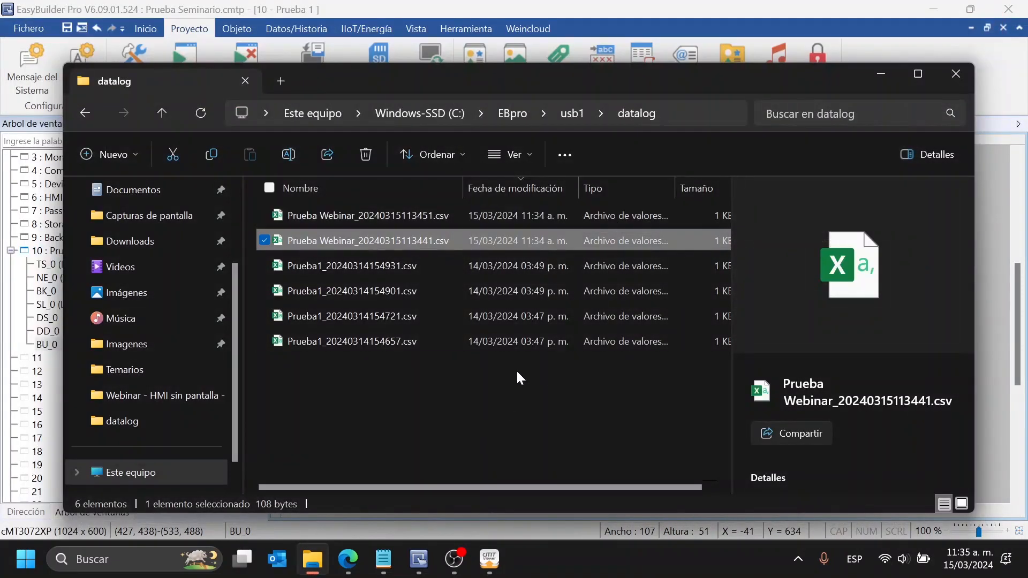
Close the simulation and set the backup object's range to 4 fichero(s)
click(868, 75)
click(665, 159)
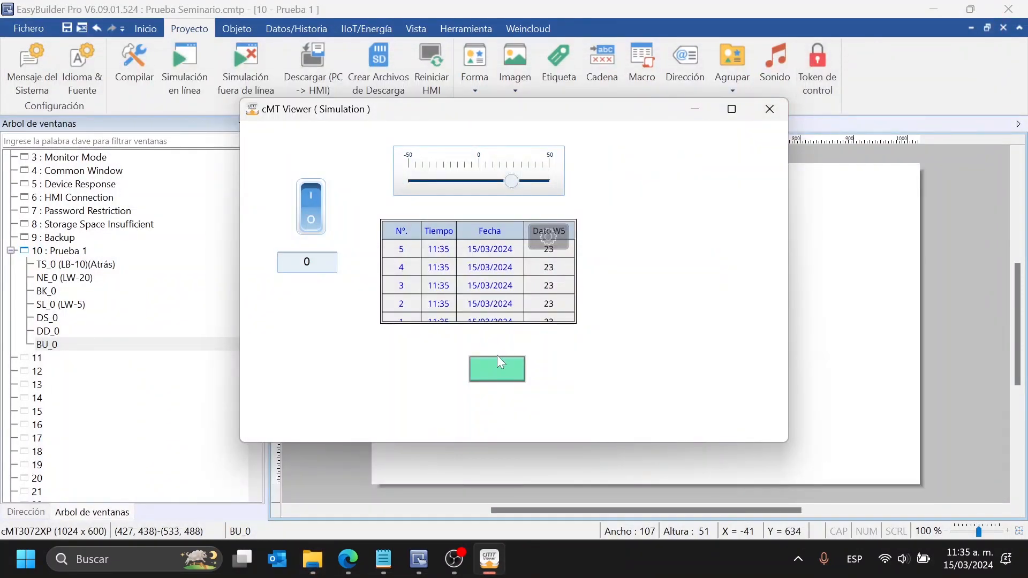
click(769, 109)
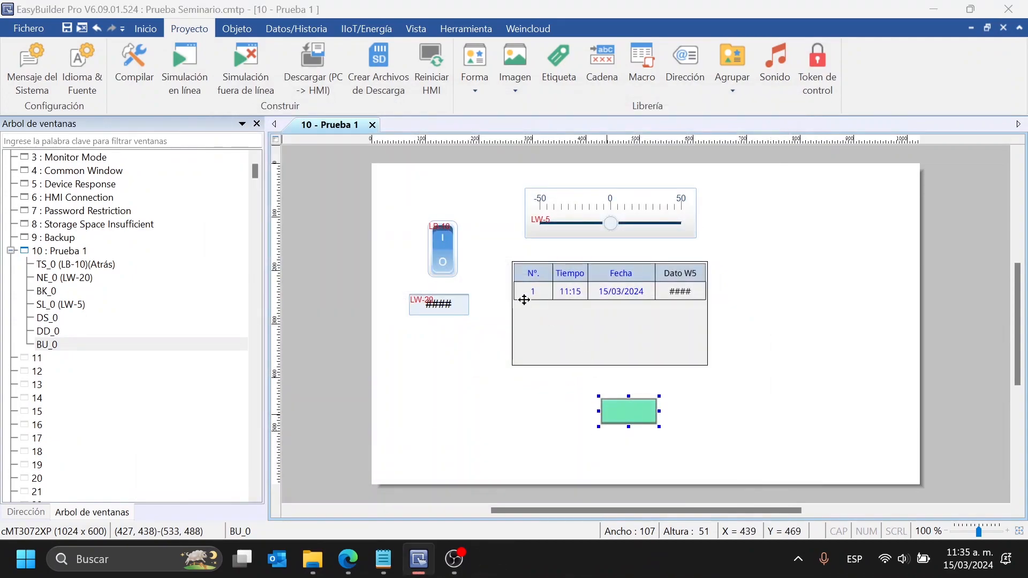
click(455, 241)
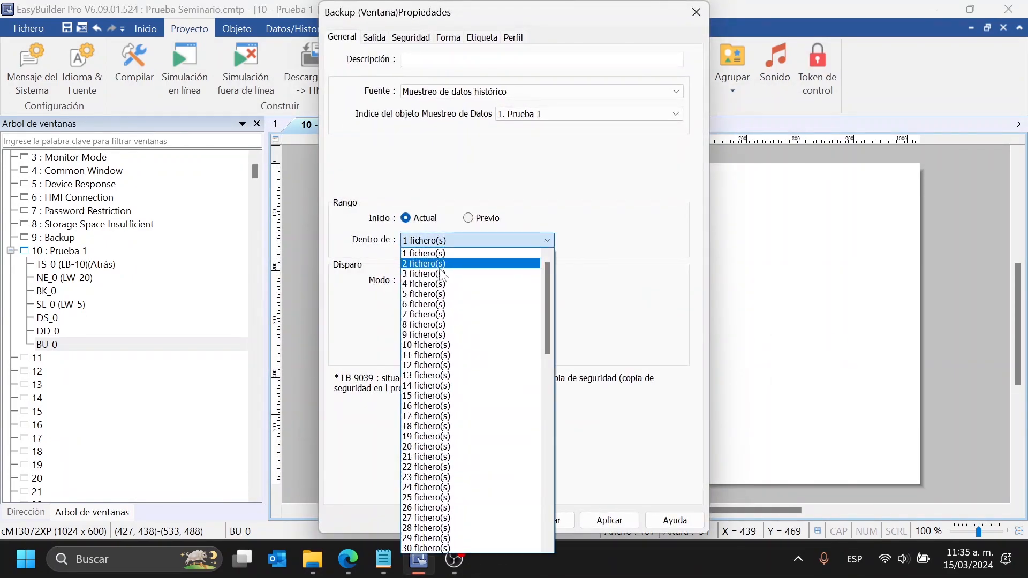
click(443, 284)
click(497, 519)
Run the offline simulation again and trigger the backup twice with the green button
click(255, 82)
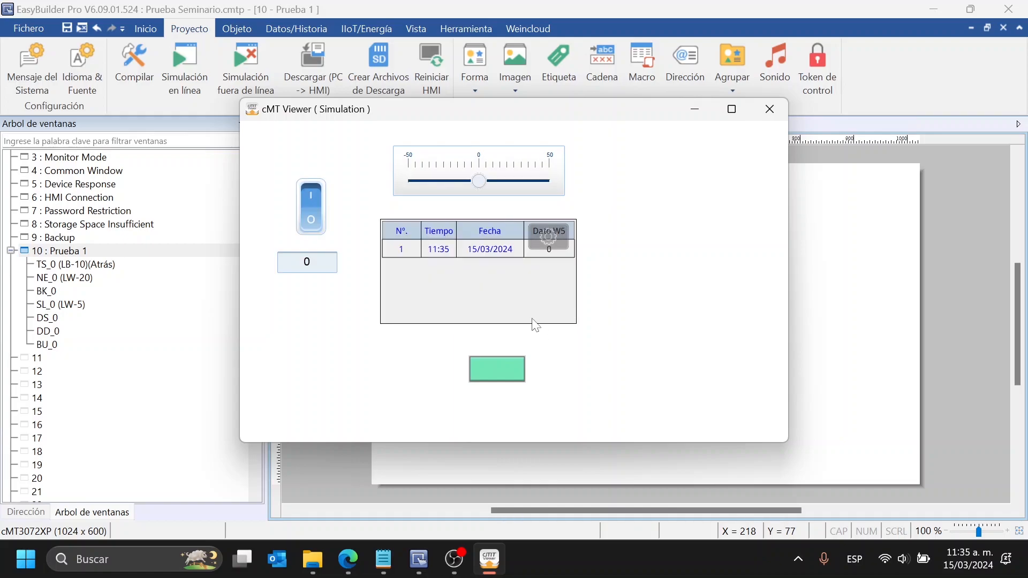
click(500, 369)
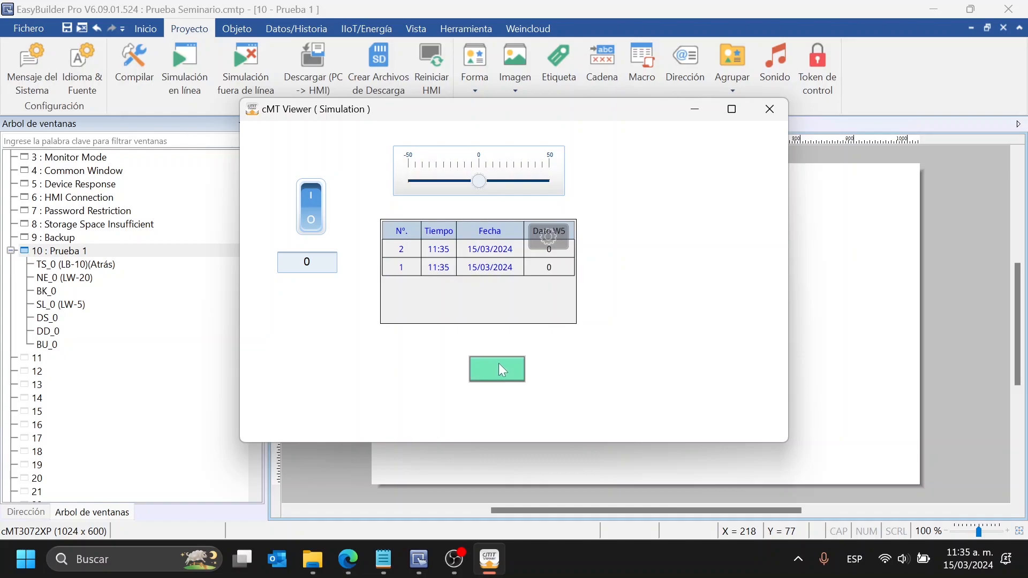
click(500, 364)
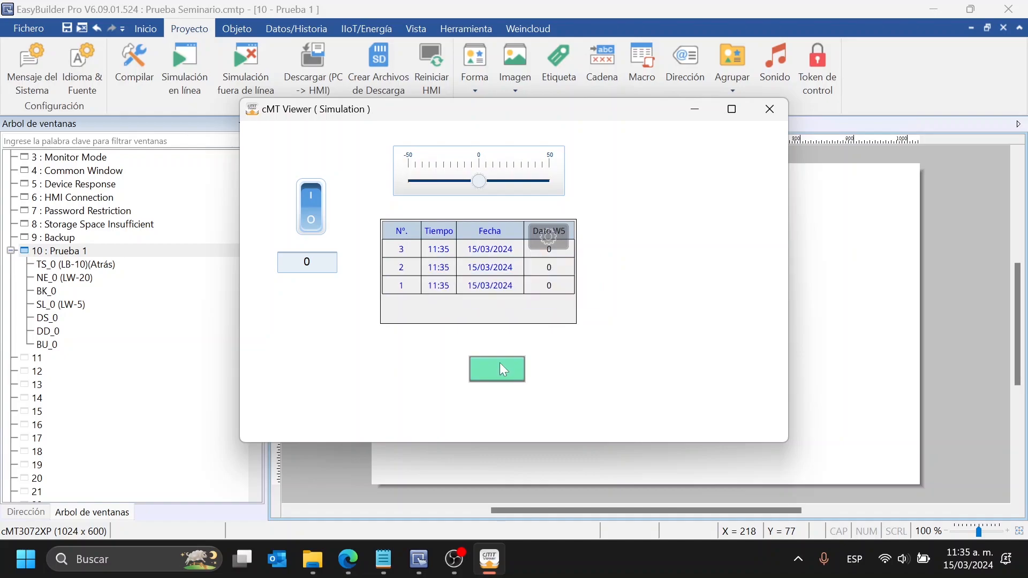
Return to the datalog folder in File Explorer, sort by modification date with newest first, and select the four newest CSV files
click(322, 551)
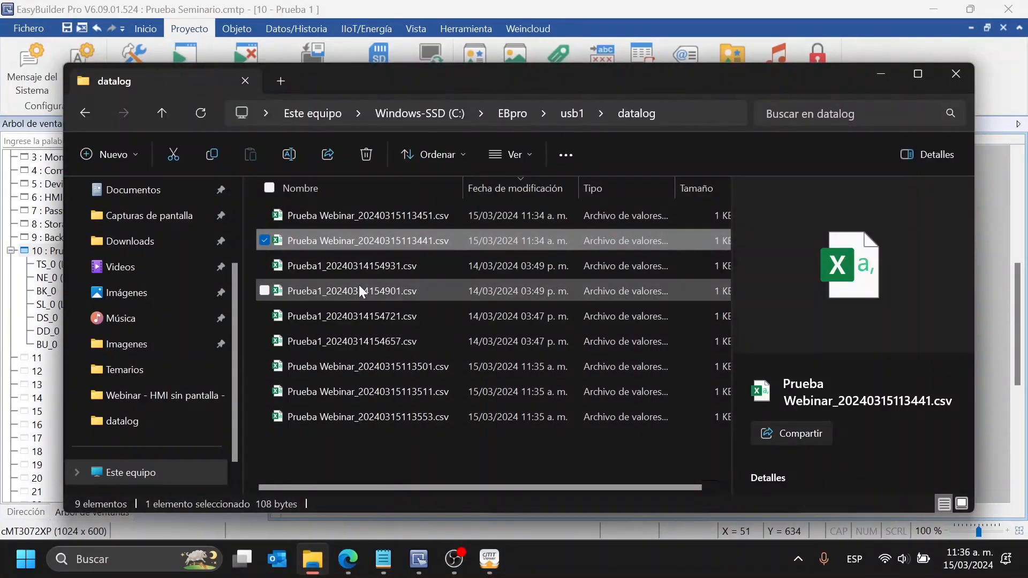
click(458, 212)
click(537, 189)
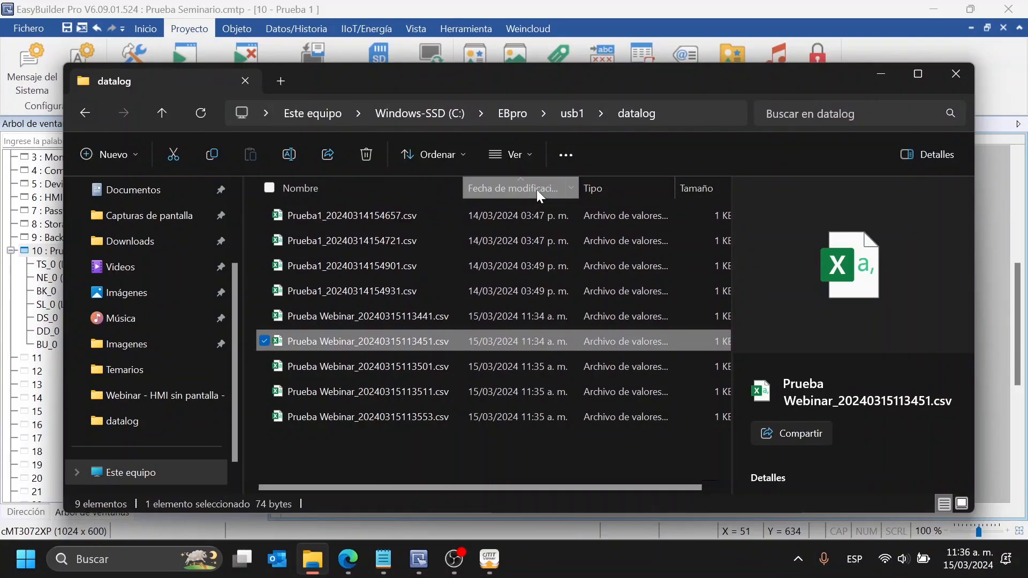
click(536, 190)
click(401, 217)
key(shift+Down)
key(shift+Down)
key(shift+Down)
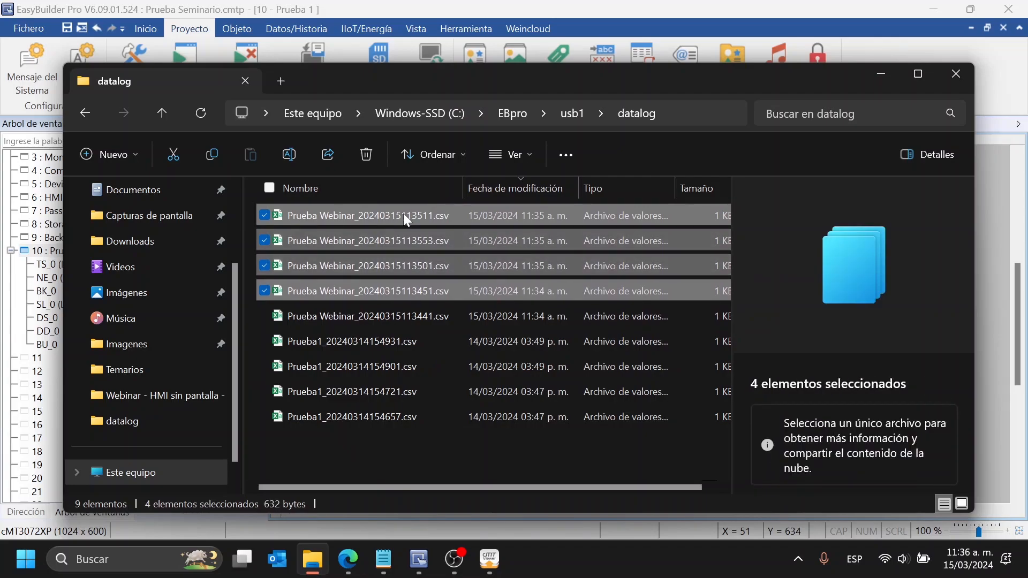
Open Prueba Webinar_20240315113511.csv in Excel and examine the milliseconds and Prueba 1 values of its samples
double_click(444, 217)
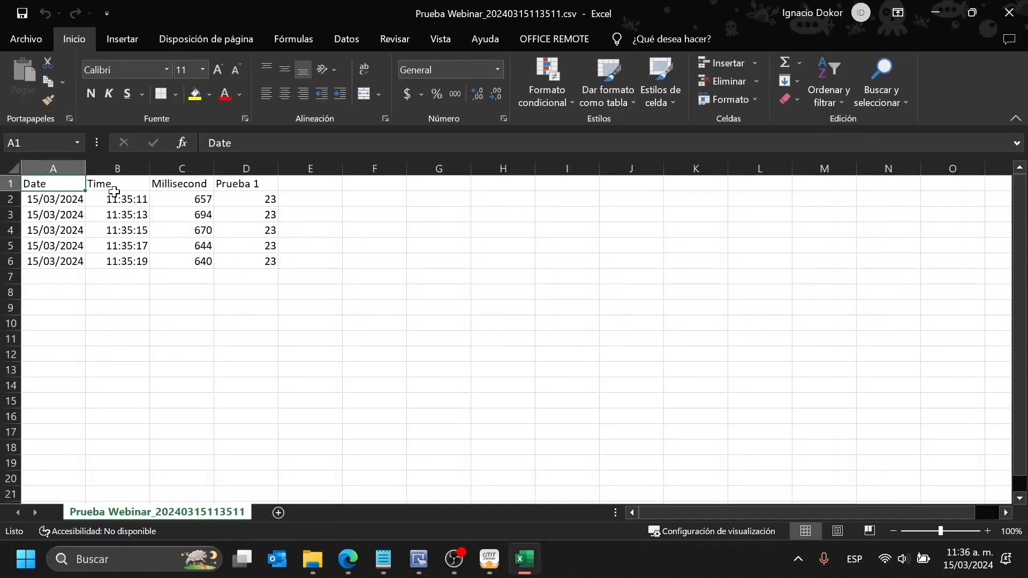
click(175, 202)
click(236, 231)
click(249, 260)
click(270, 215)
click(262, 260)
click(267, 209)
click(264, 231)
click(259, 246)
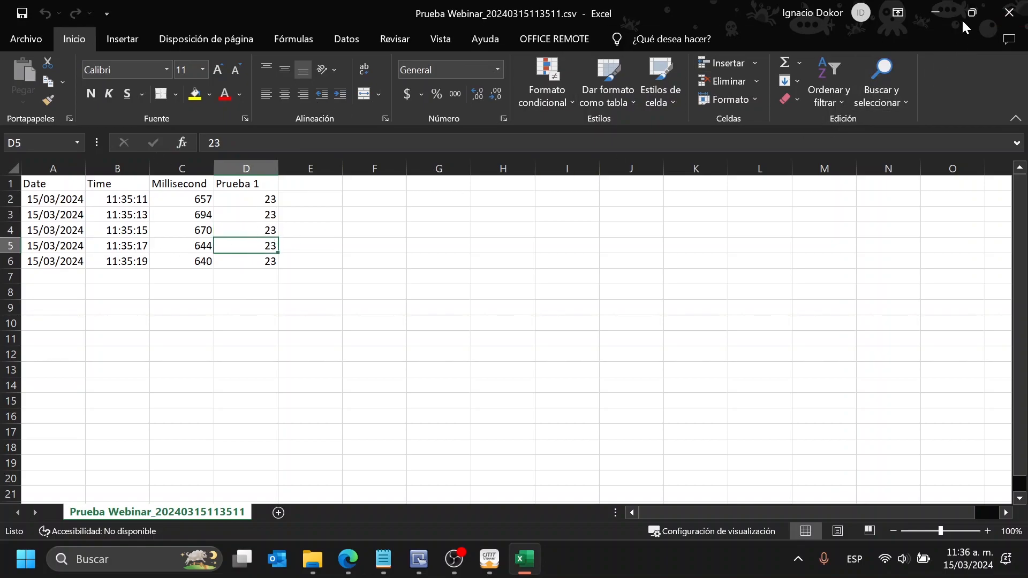
Close the CSV workbook and the running simulation to return to the Prueba 1 screen
click(995, 12)
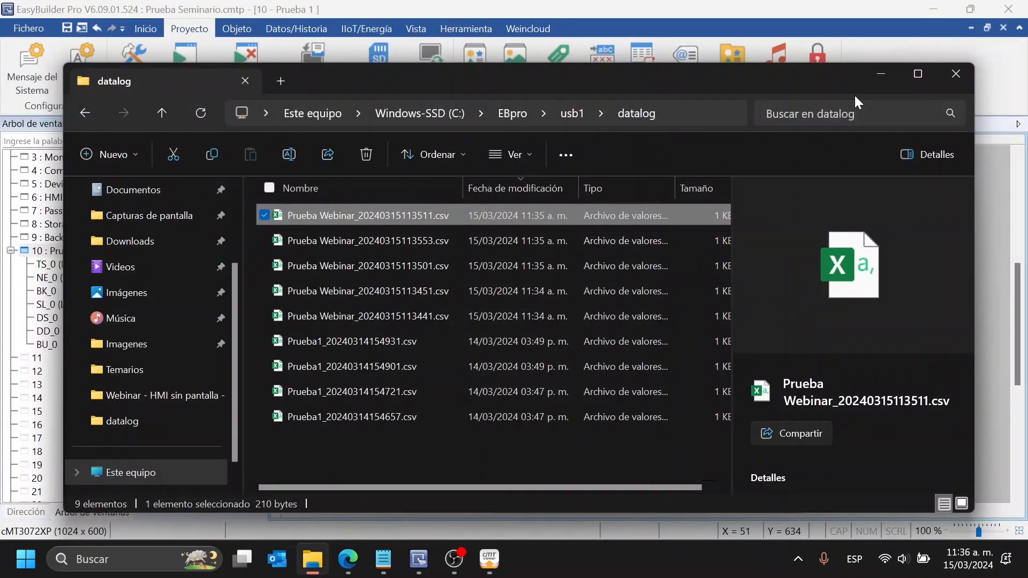
click(879, 80)
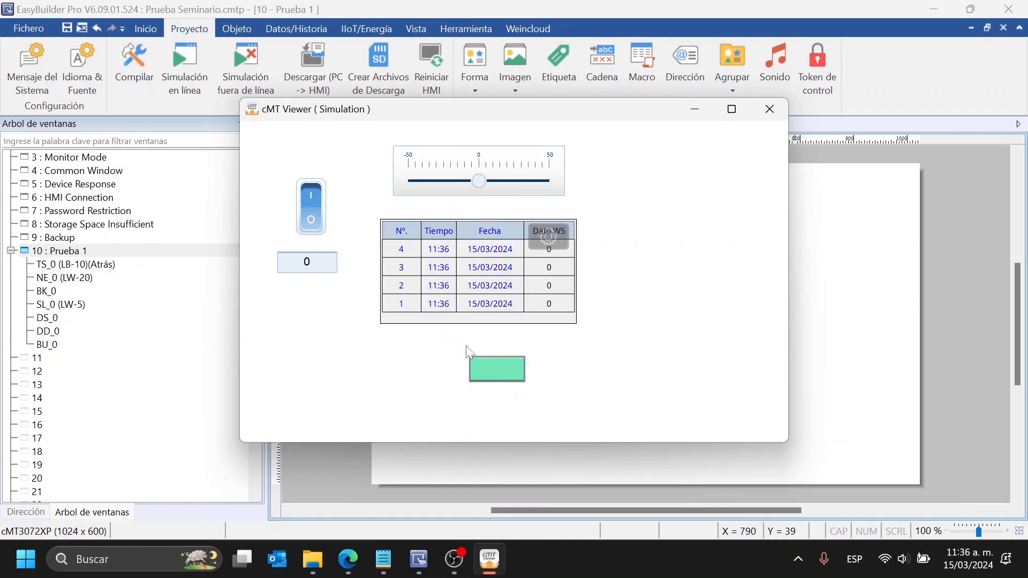
click(770, 109)
Place a trend display for the Prueba 1 data sampling beside the history table, with a pixel distance of 100
click(238, 28)
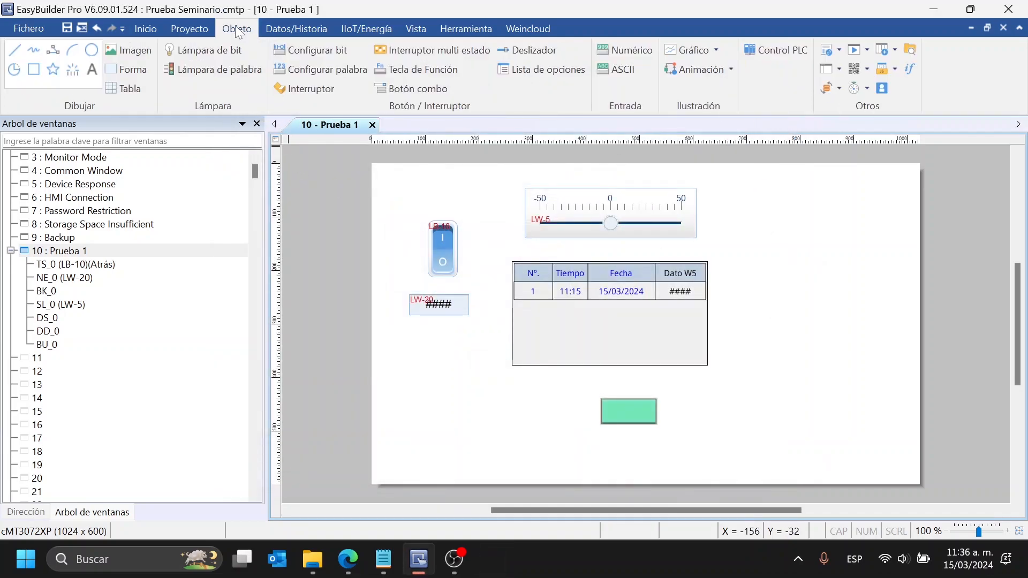
click(272, 27)
click(81, 51)
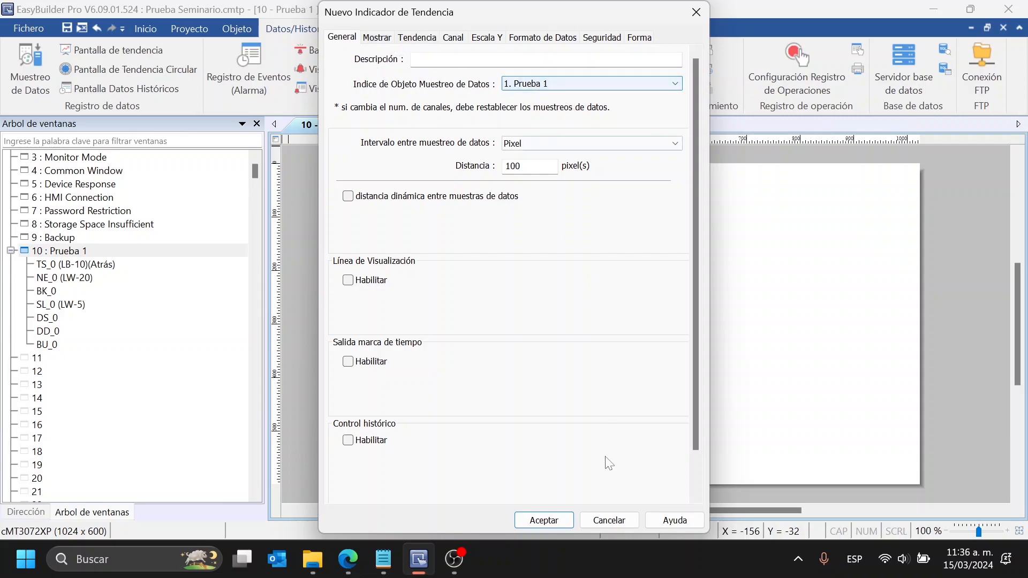
click(544, 521)
click(738, 270)
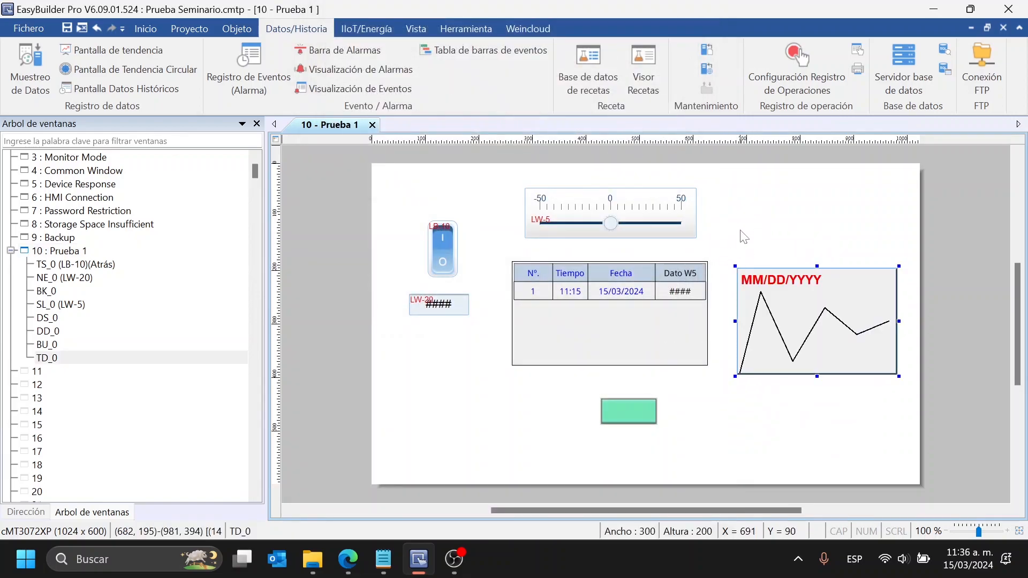
Run the online simulation and move the slider to several positive values to feed the history table and trend display
click(238, 34)
click(189, 28)
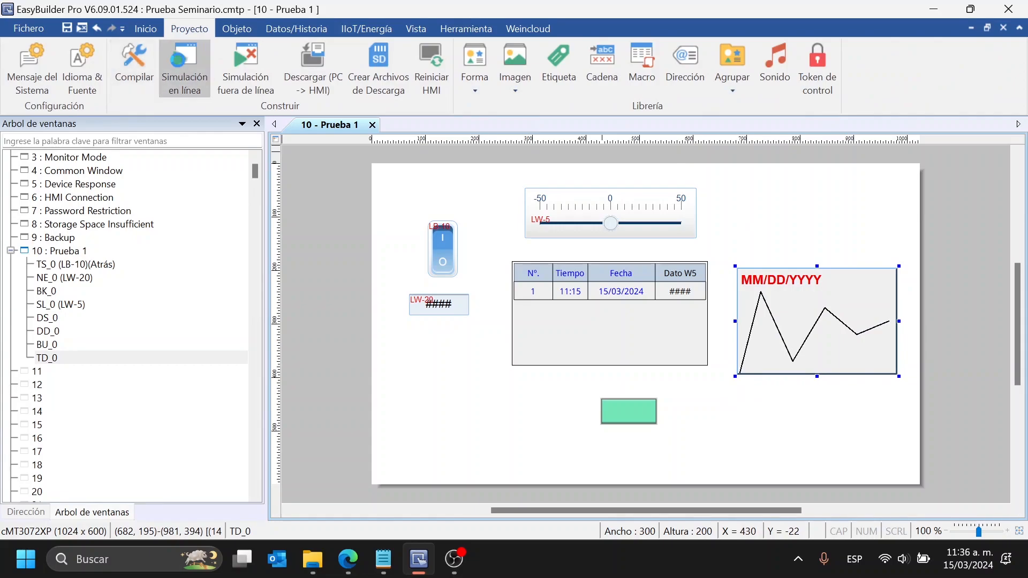
click(184, 67)
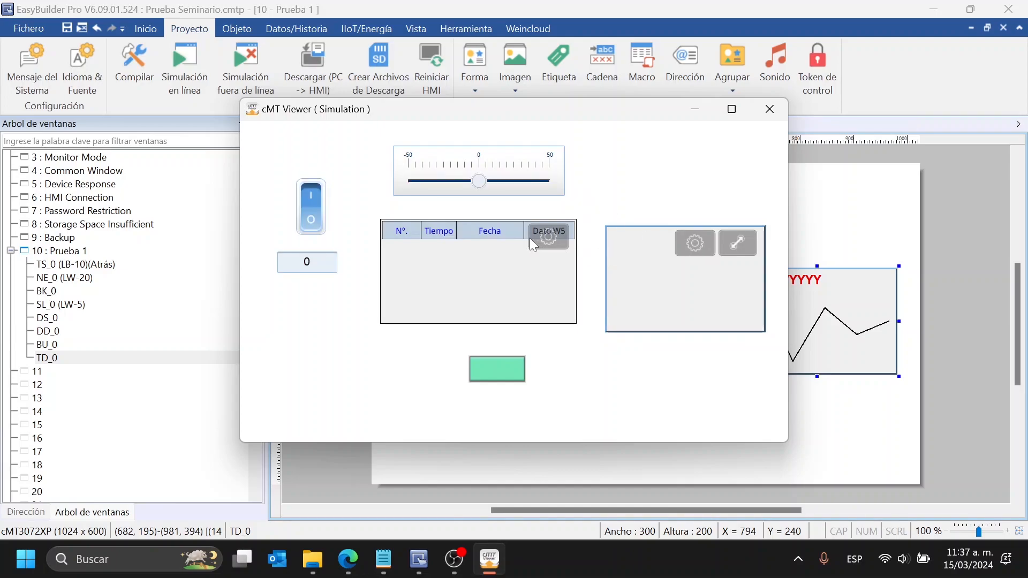
drag(480, 184, 521, 181)
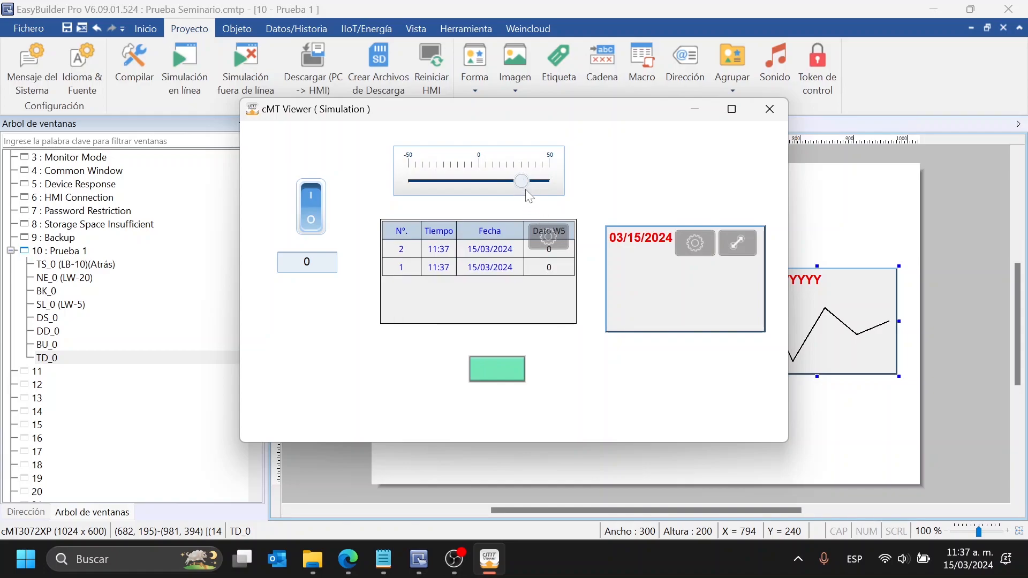
mouse_move(523, 182)
mouse_down()
mouse_move(504, 181)
mouse_move(536, 189)
mouse_move(506, 182)
mouse_up()
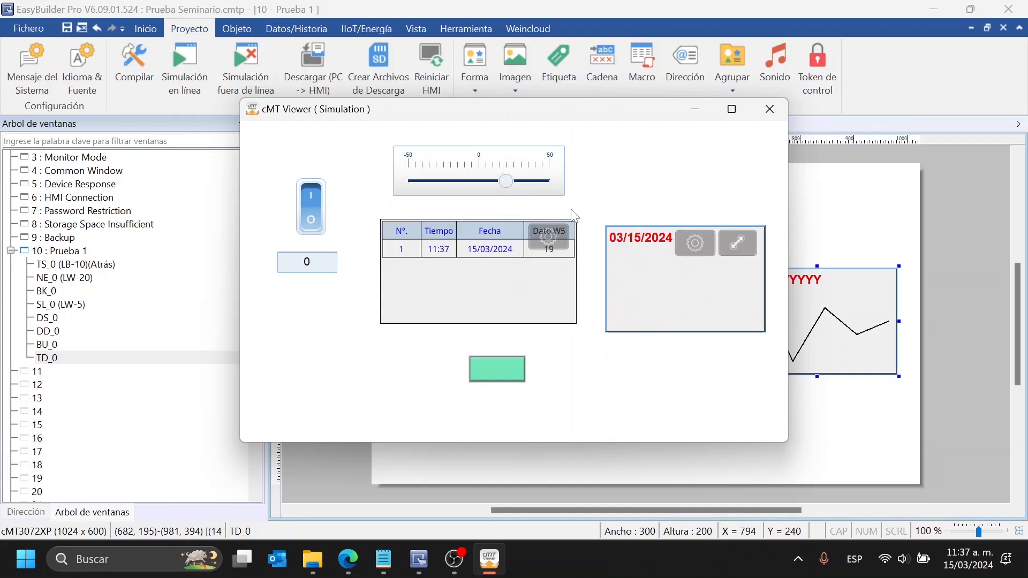
drag(528, 179, 513, 178)
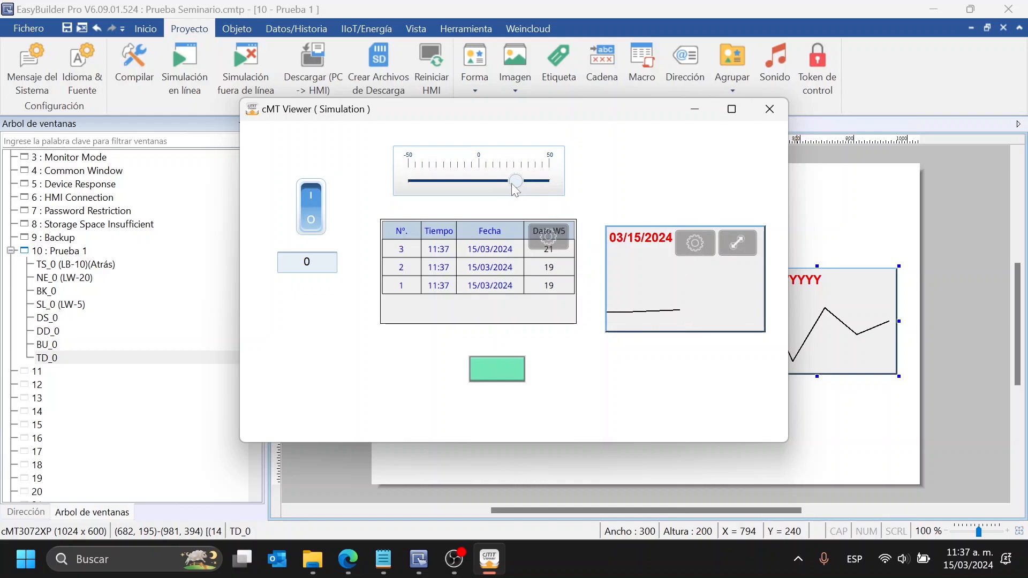
click(694, 244)
click(474, 276)
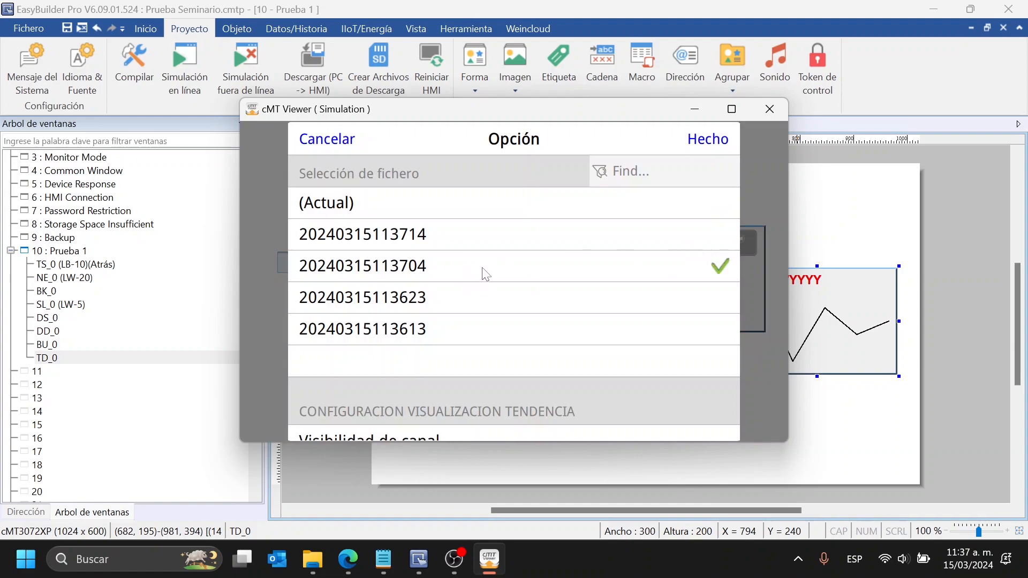
click(708, 140)
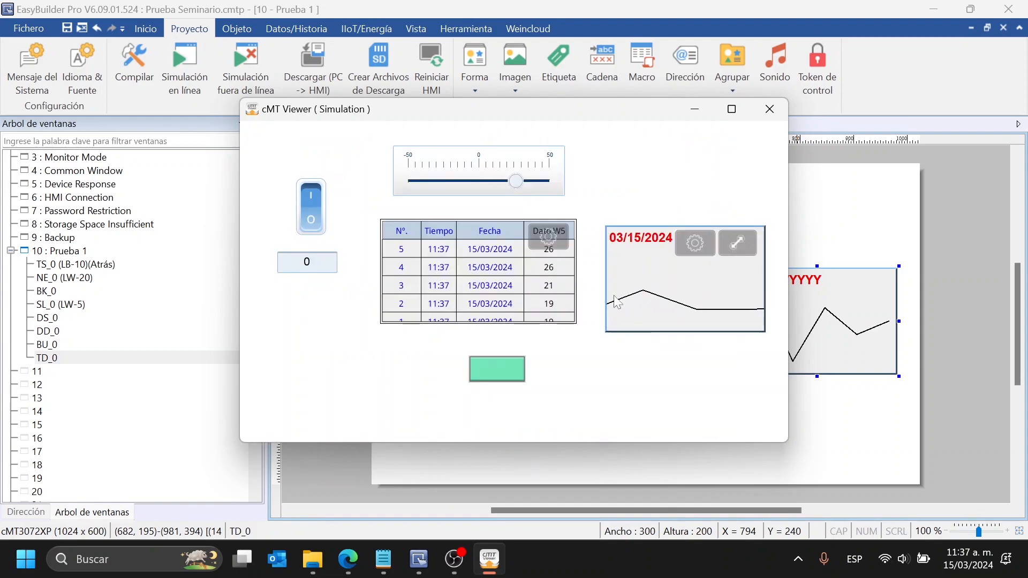
click(693, 246)
click(567, 333)
click(708, 141)
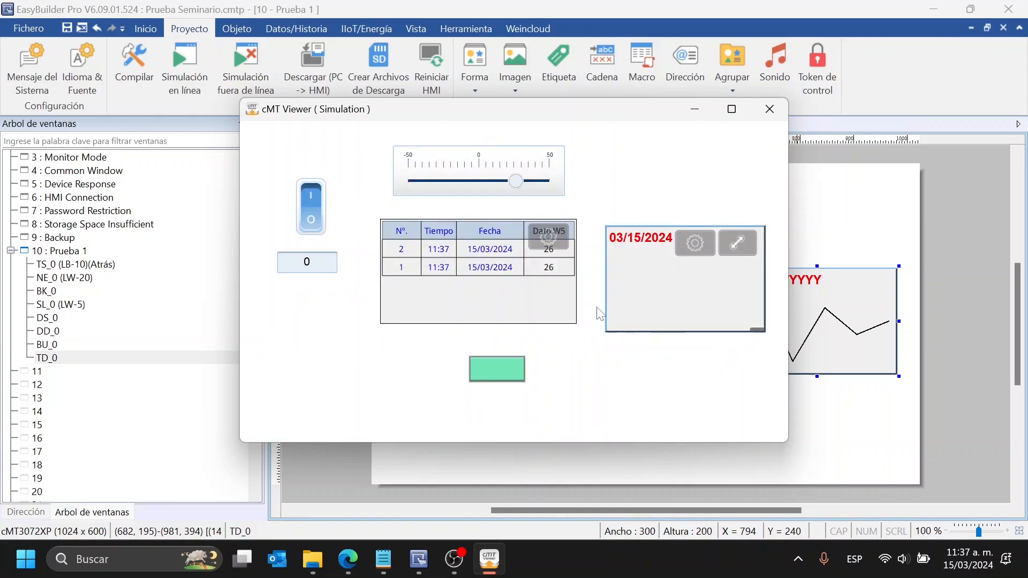
click(690, 244)
click(555, 242)
click(707, 141)
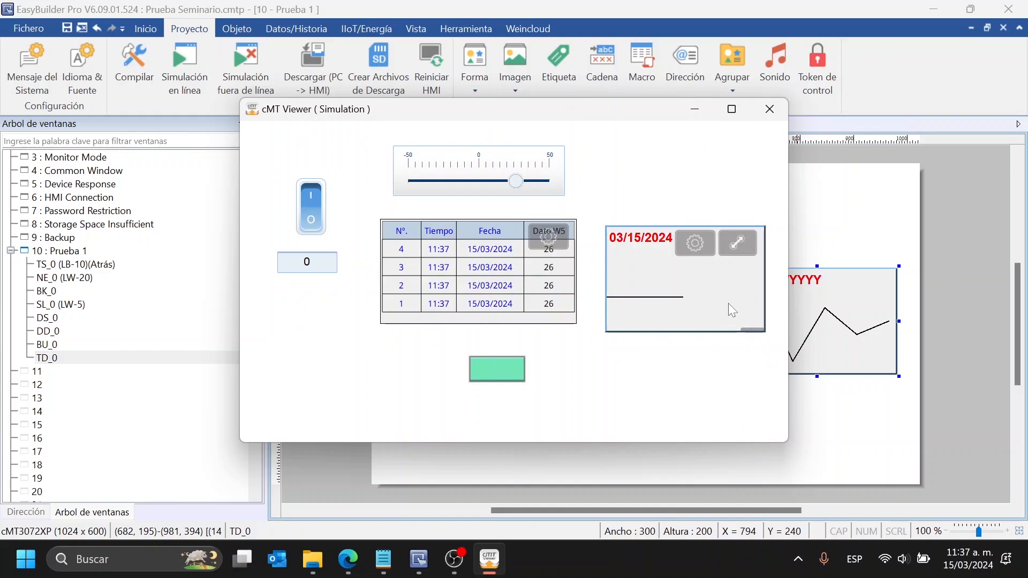
click(697, 244)
click(504, 294)
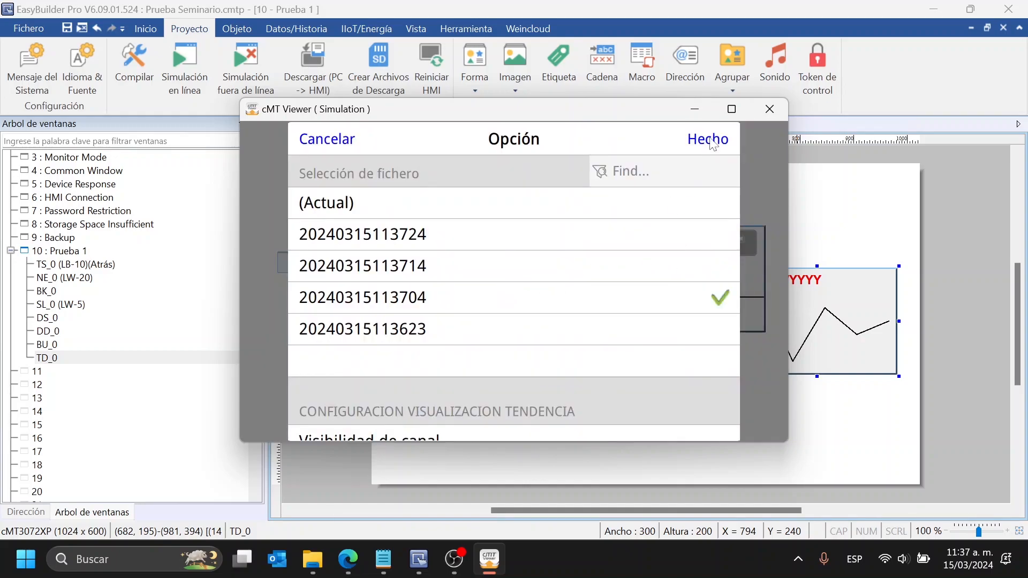
click(711, 140)
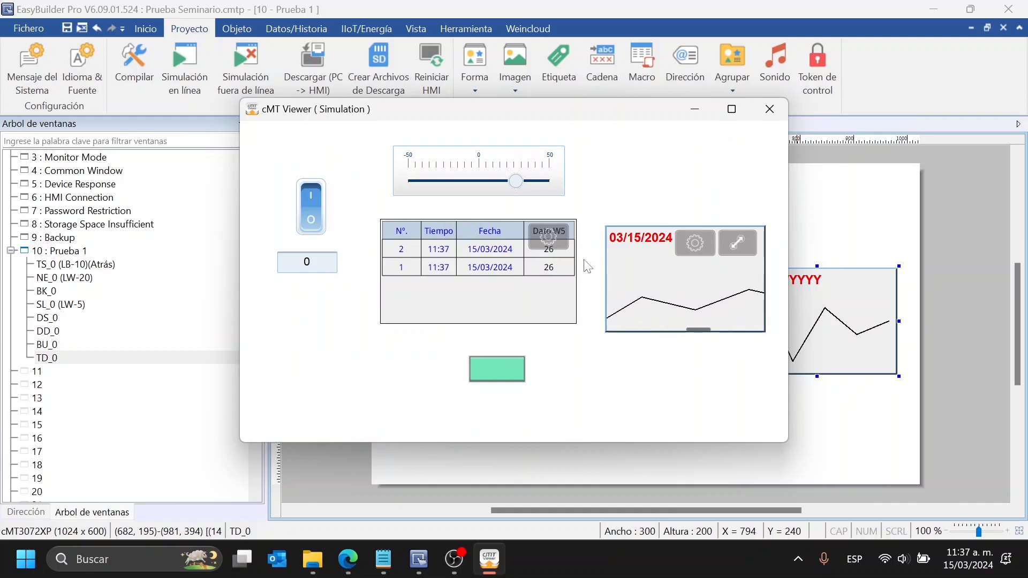
click(553, 245)
click(507, 294)
click(708, 140)
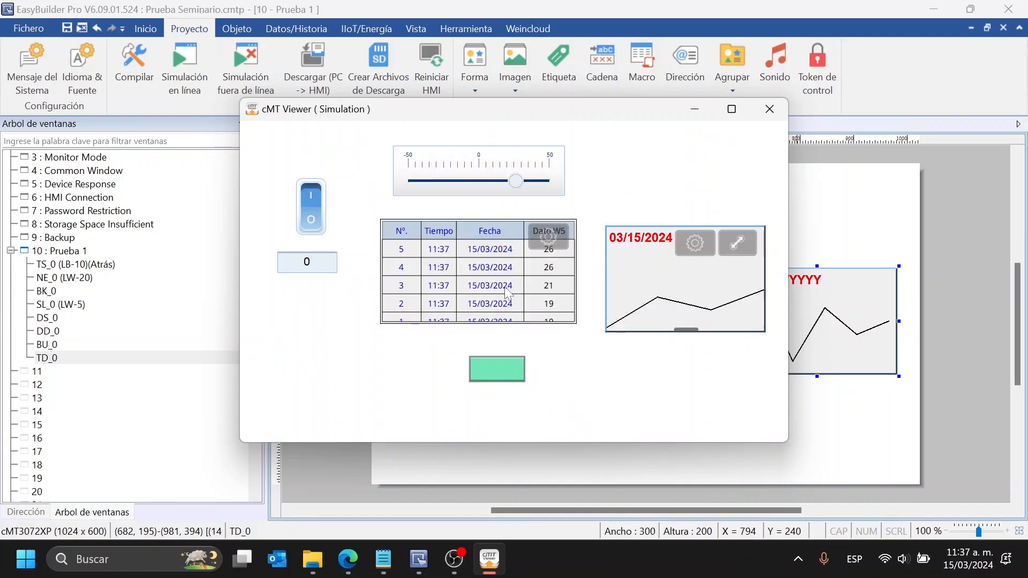
Toggle the switch and trigger the backup with the green button, then check the datalog folder for new CSV files
click(313, 200)
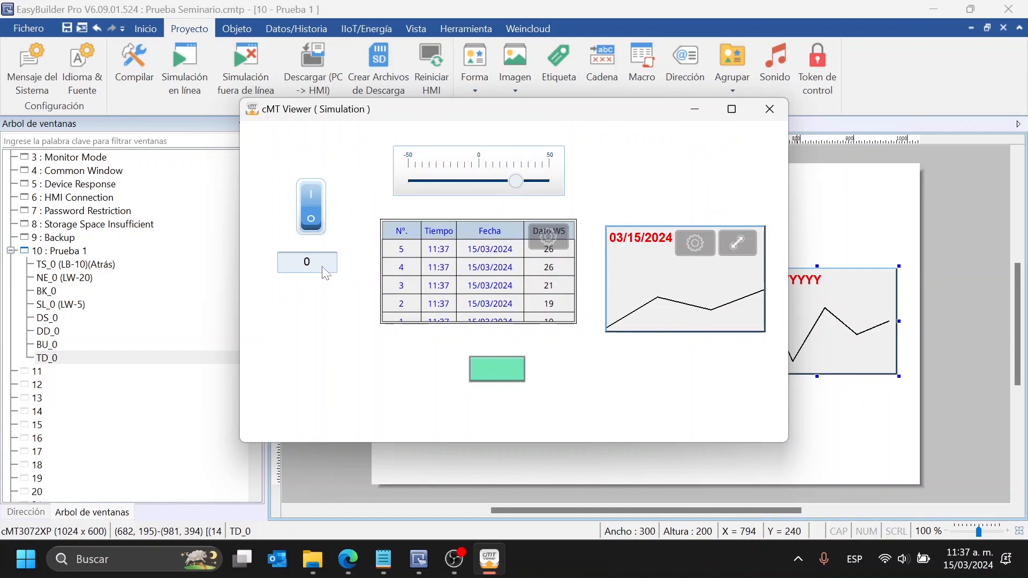
click(521, 361)
click(769, 109)
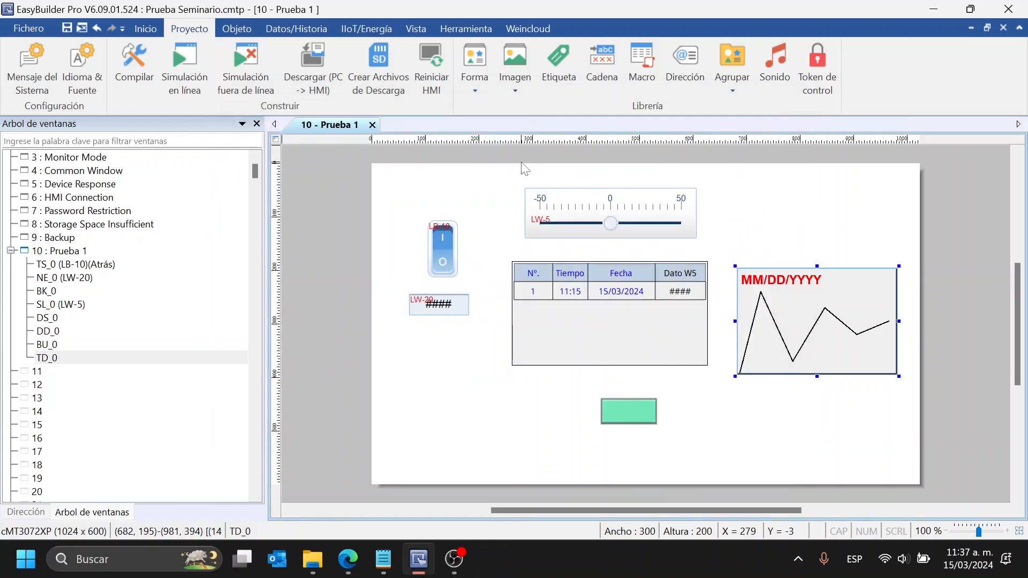
click(312, 559)
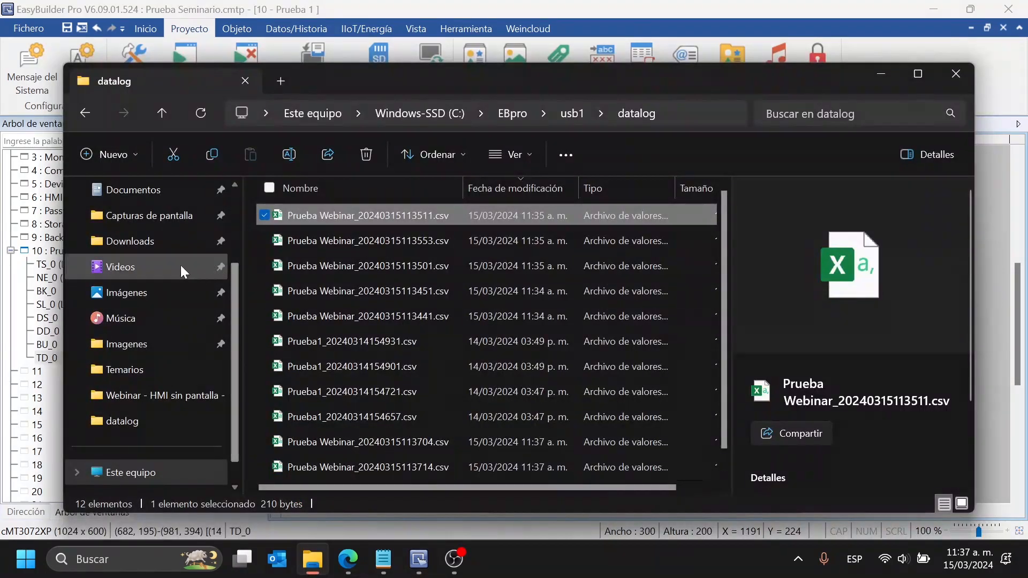
drag(456, 78, 1027, 21)
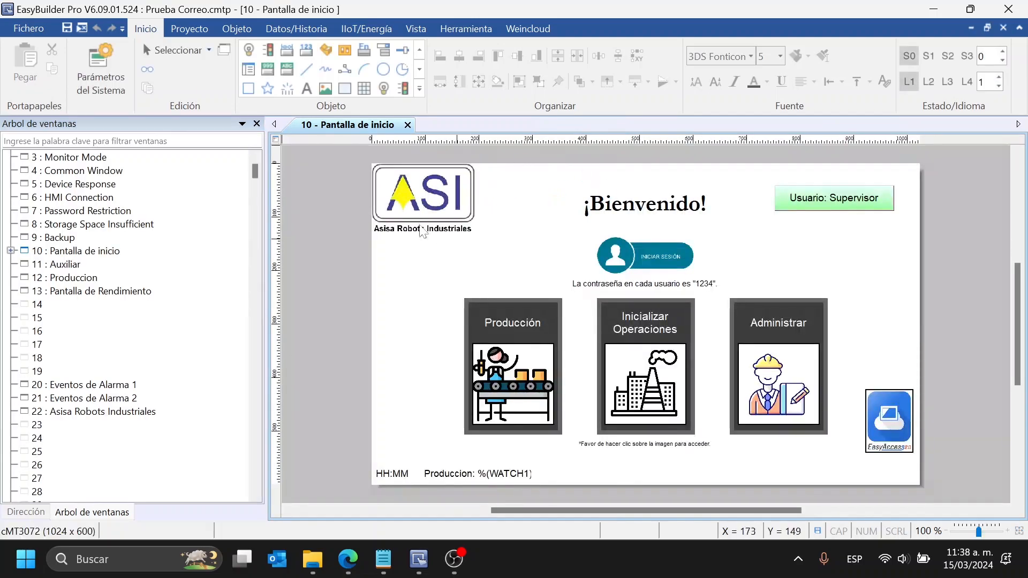
Examine the Produccion window of the Prueba Correo project, then return to the Prueba Seminario project
double_click(105, 278)
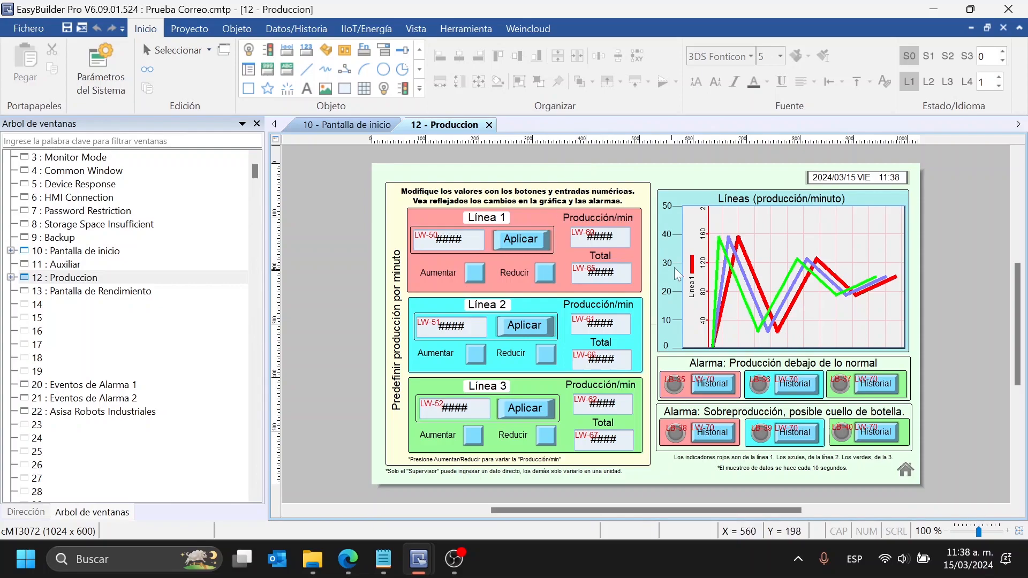
click(350, 124)
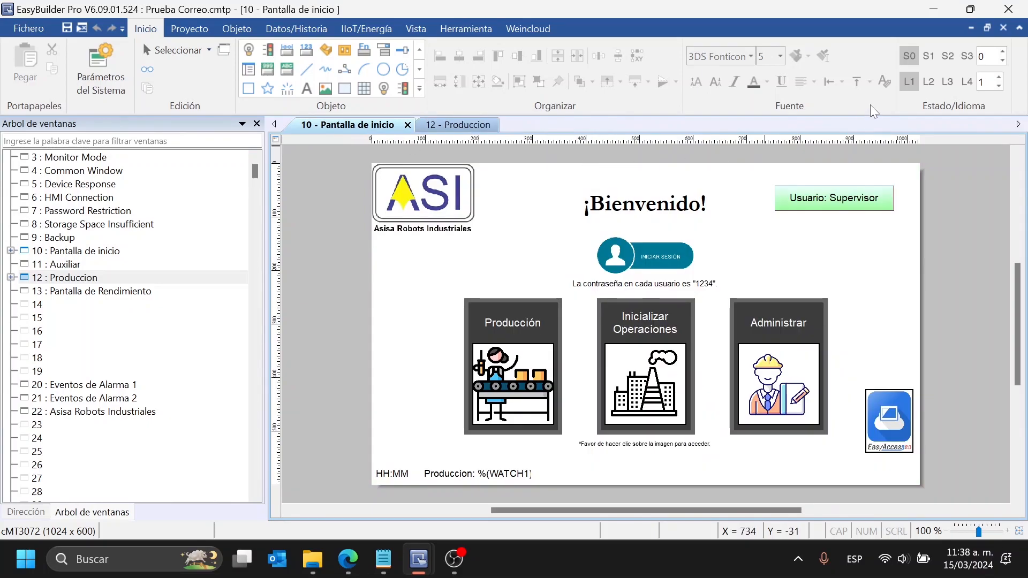
click(944, 11)
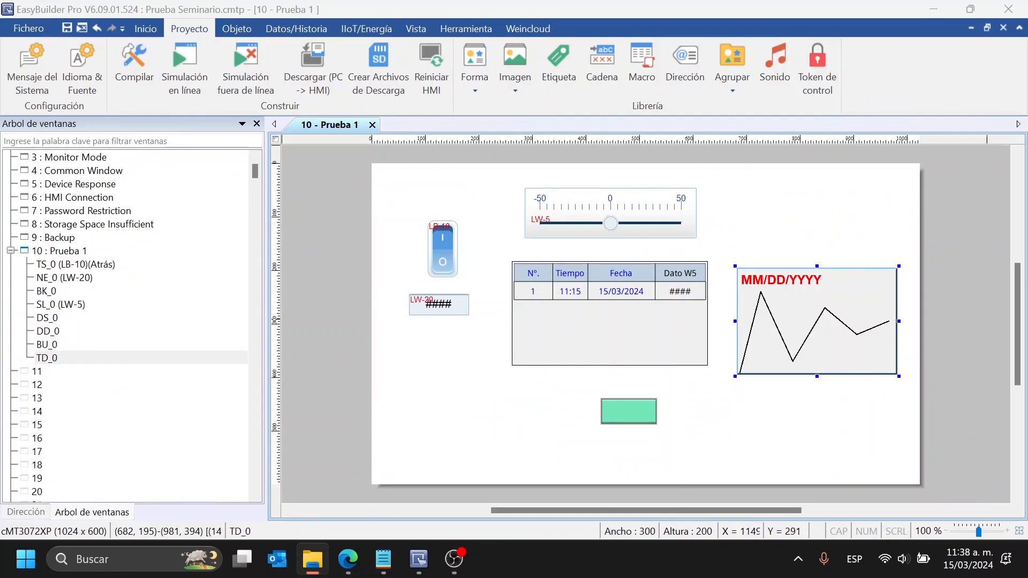
Move the trend display up beside the slider and place the green backup button just below it
drag(417, 207, 881, 408)
click(849, 339)
drag(850, 340, 845, 257)
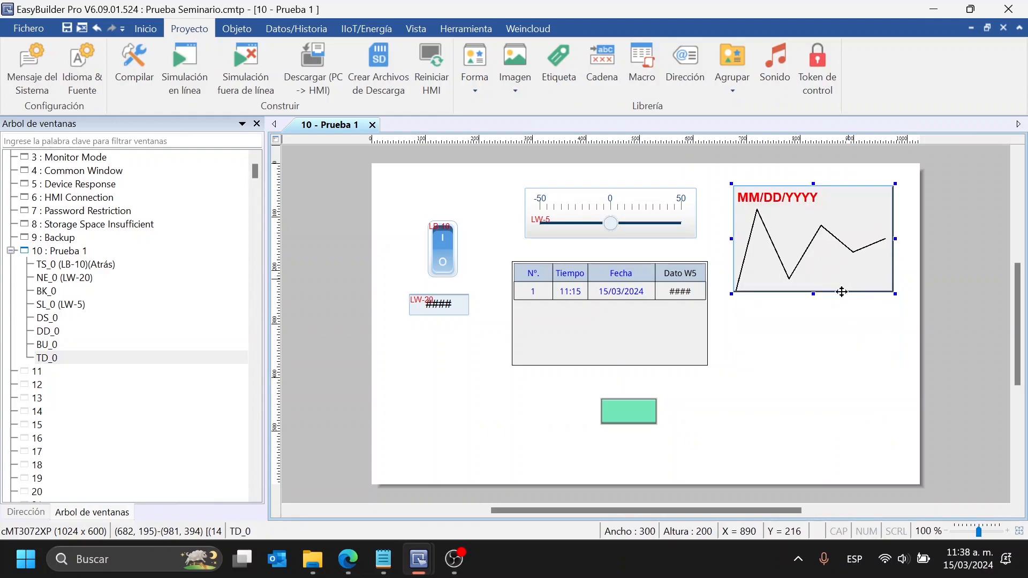
click(712, 390)
drag(712, 391, 835, 333)
click(378, 270)
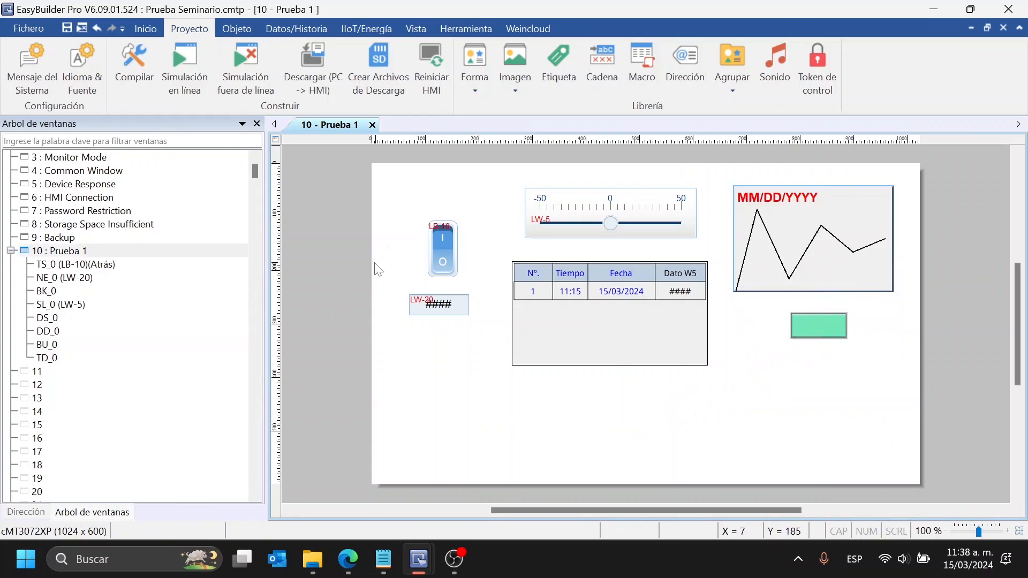
Shift the history table, toggle switch, numeric field and slider slightly upward to tidy the Prueba 1 layout
click(576, 304)
drag(513, 262, 497, 247)
drag(437, 232, 443, 202)
drag(445, 305, 460, 272)
click(564, 210)
drag(564, 210, 559, 204)
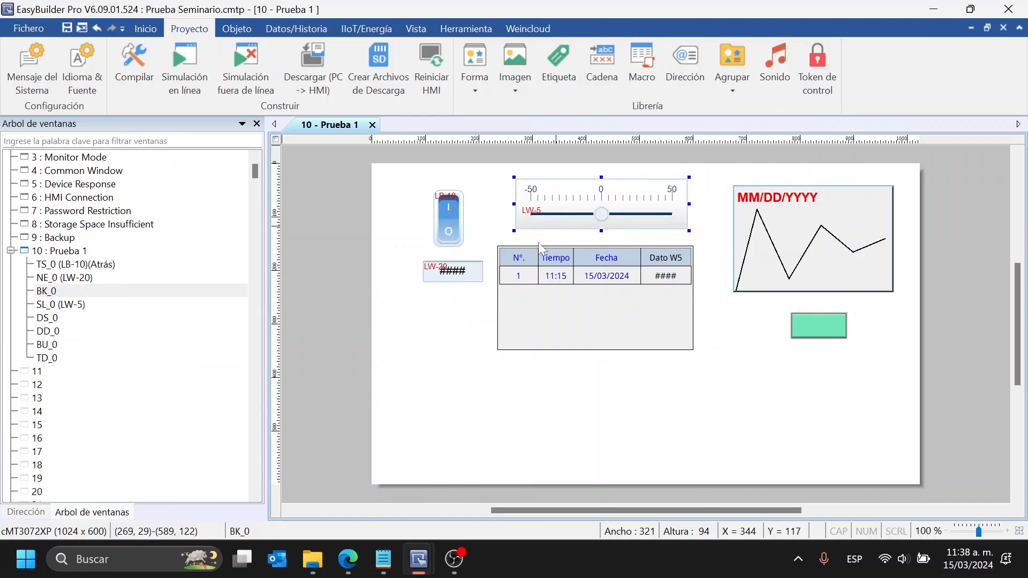
click(465, 308)
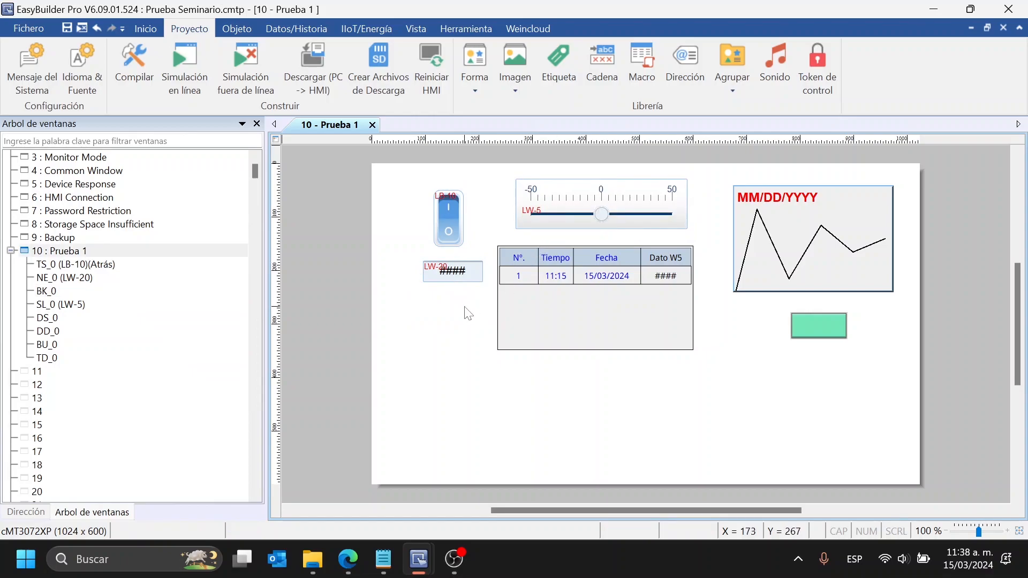
Delete all objects from the Prueba 1 screen
click(237, 29)
click(275, 31)
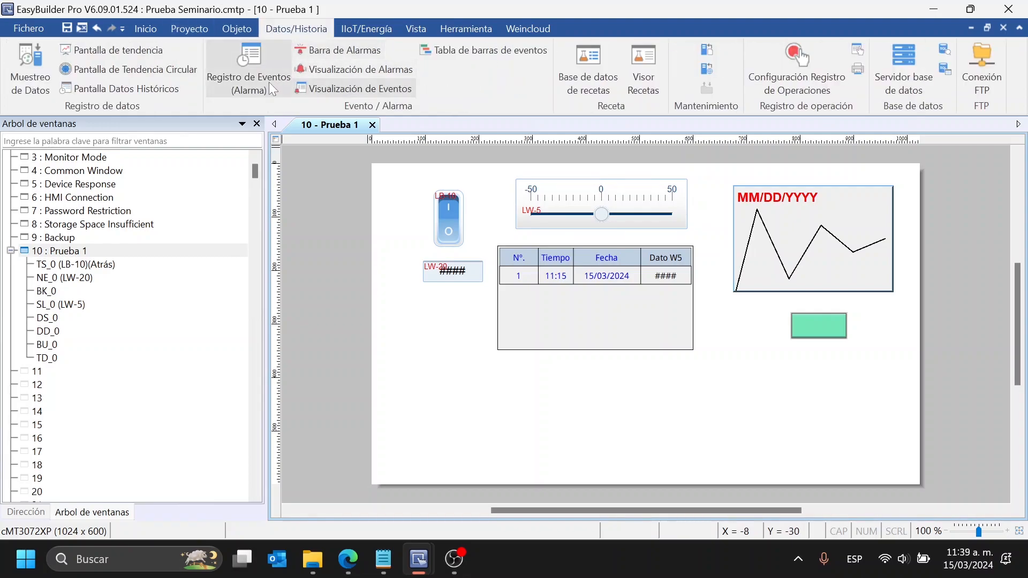
click(252, 75)
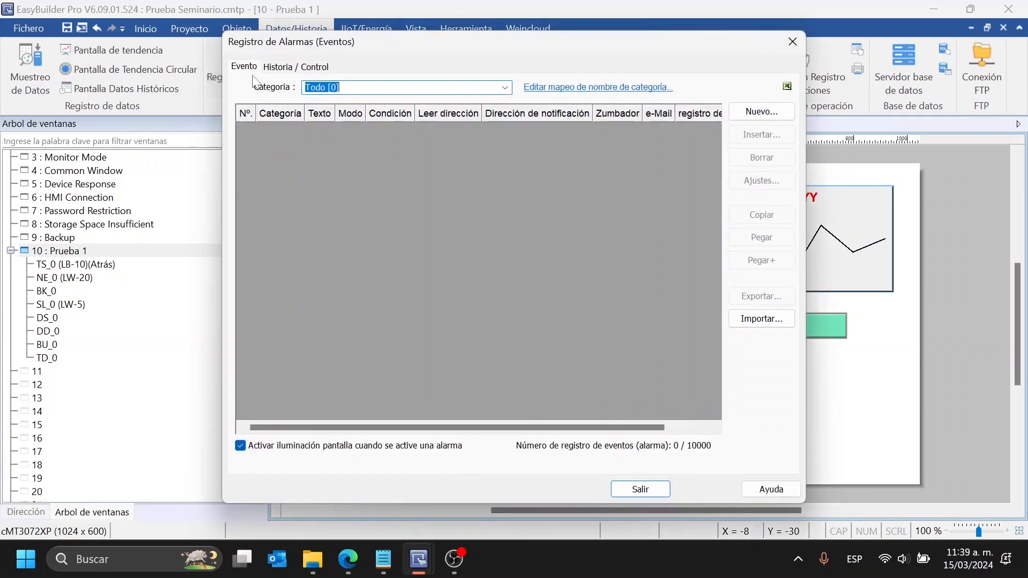
click(792, 42)
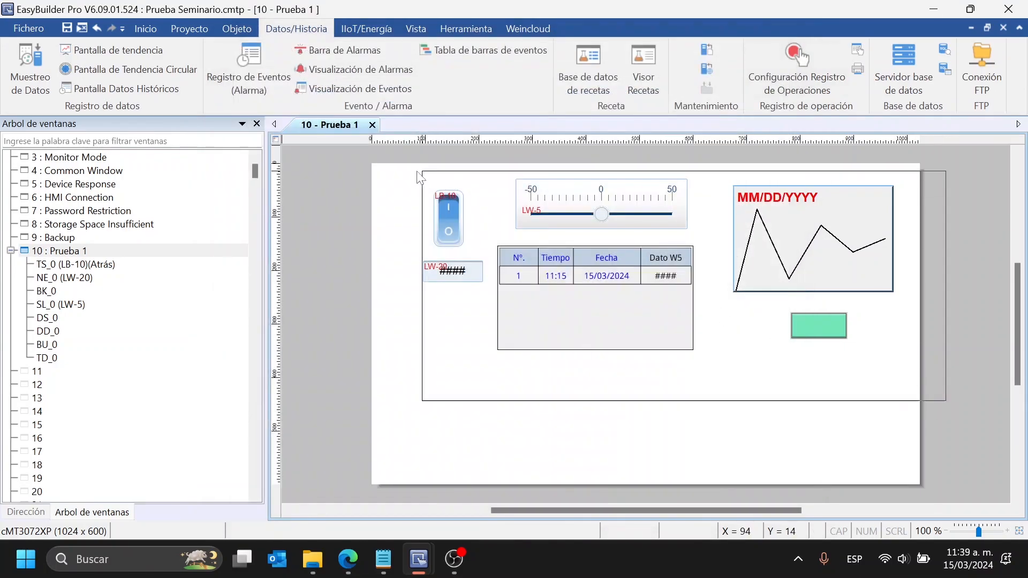
key(Delete)
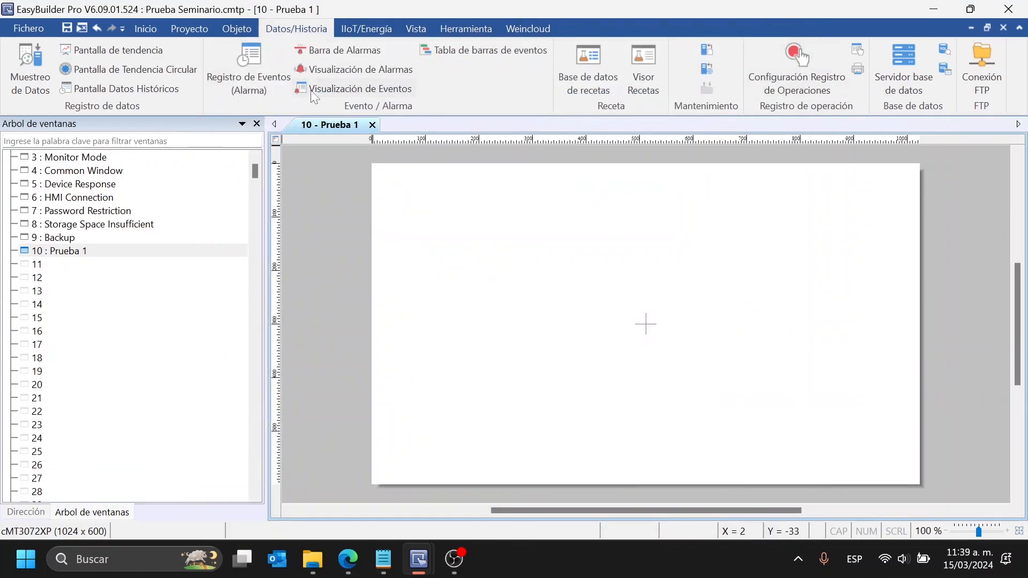
Examine the general settings of a new alarm event without saving it, and reopen the alarm event log
click(240, 73)
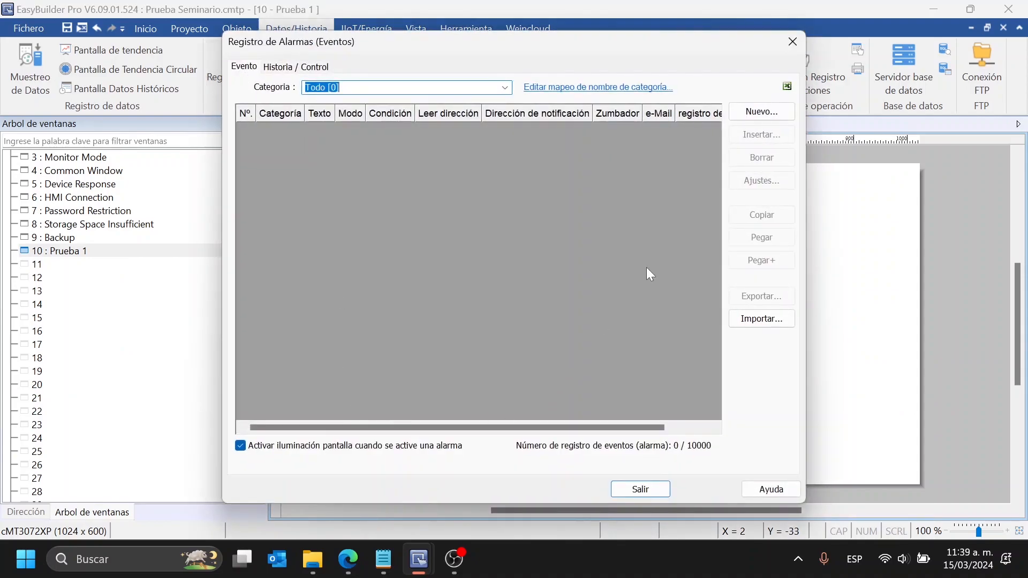
click(750, 116)
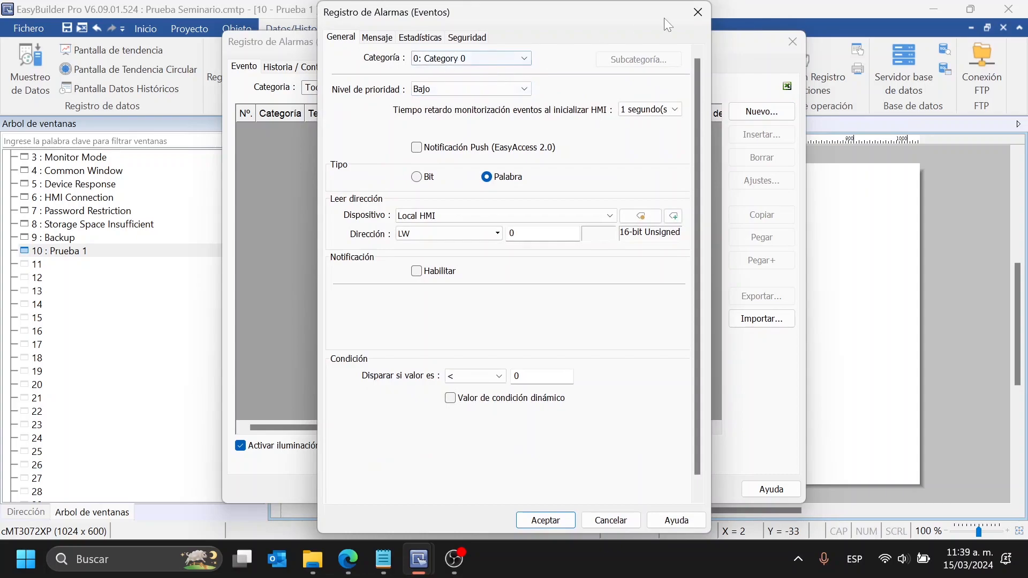
click(698, 12)
click(793, 41)
click(258, 69)
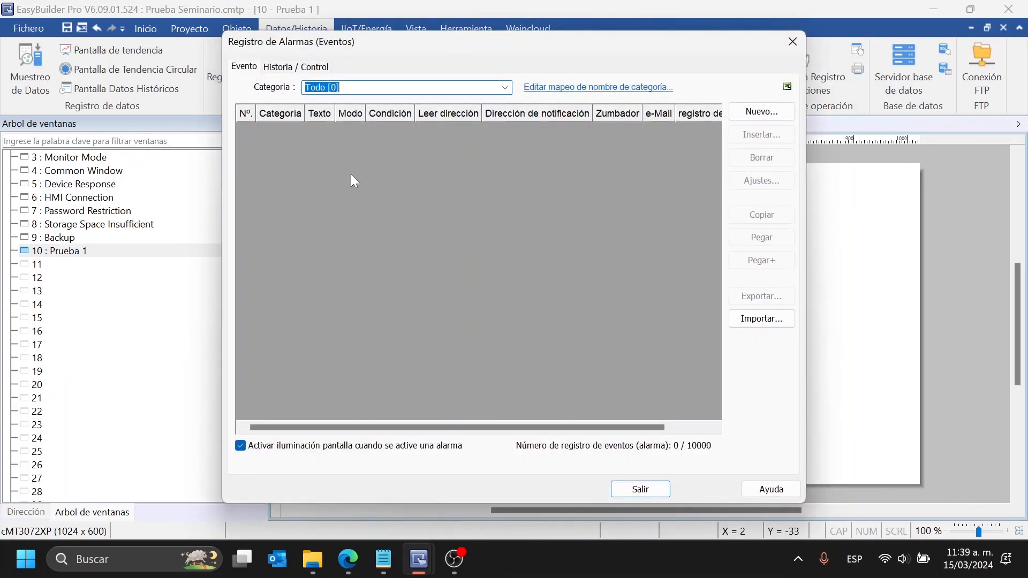
Start a new alarm event and review the available category and priority level options
click(768, 113)
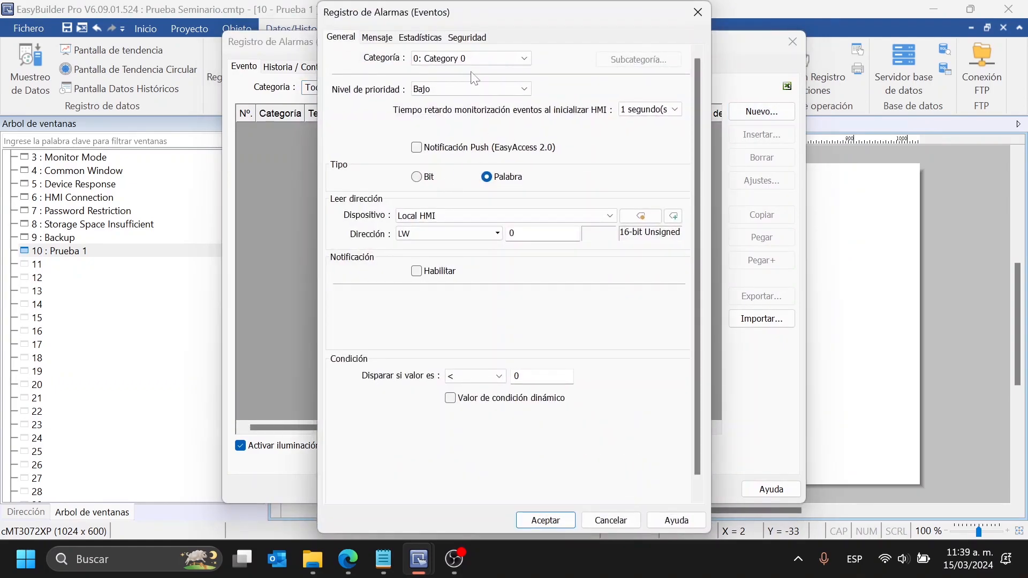
click(466, 59)
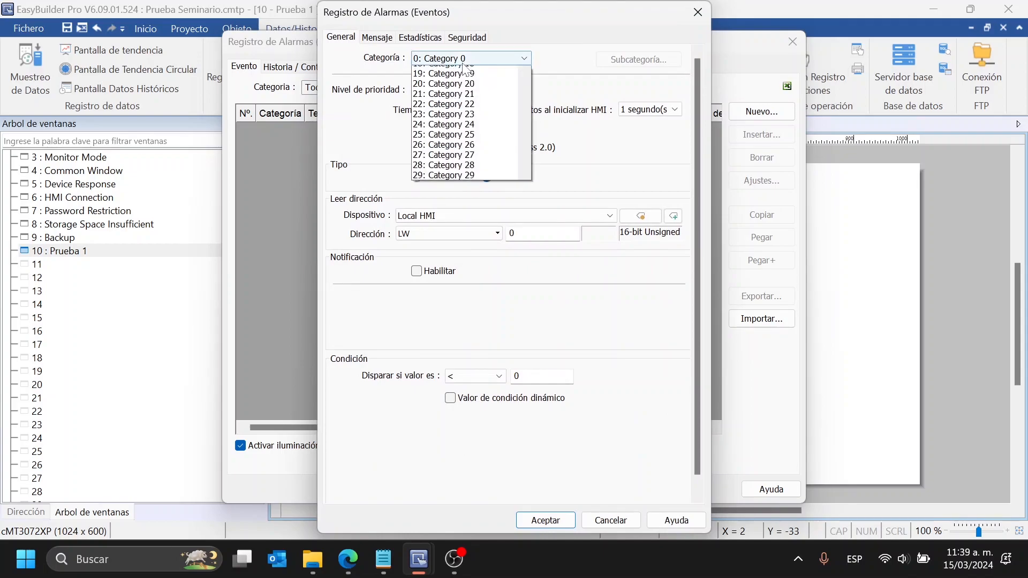
click(463, 63)
click(465, 63)
scroll(475, 294, down, 12)
scroll(477, 311, down, 20)
scroll(474, 301, up, 20)
click(579, 64)
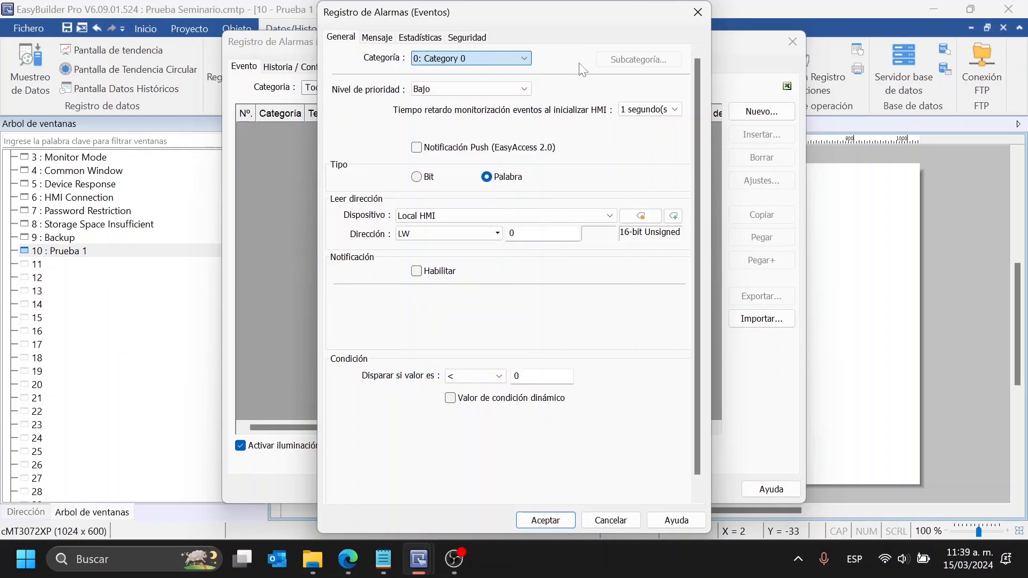
click(483, 88)
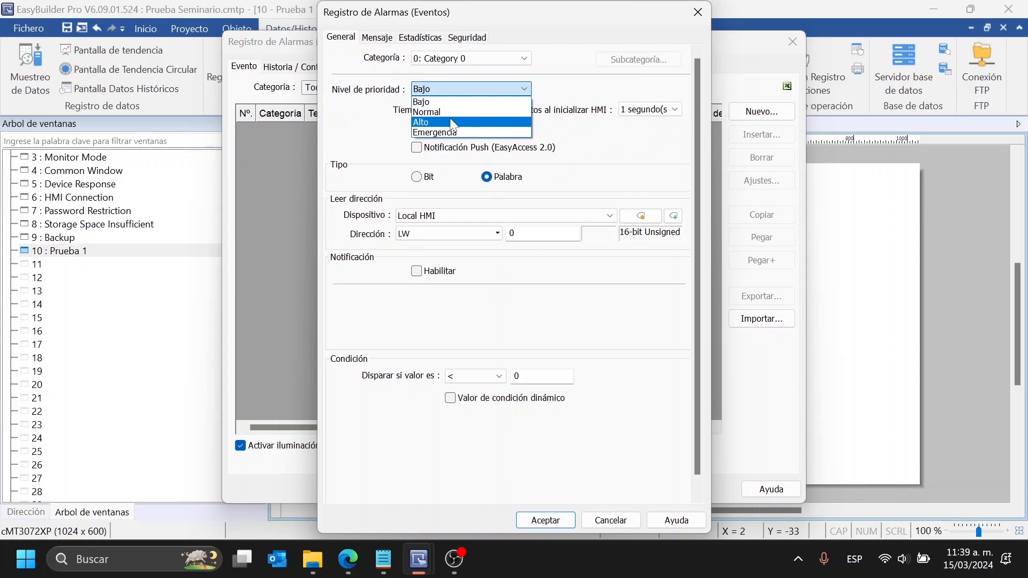
click(382, 99)
click(446, 89)
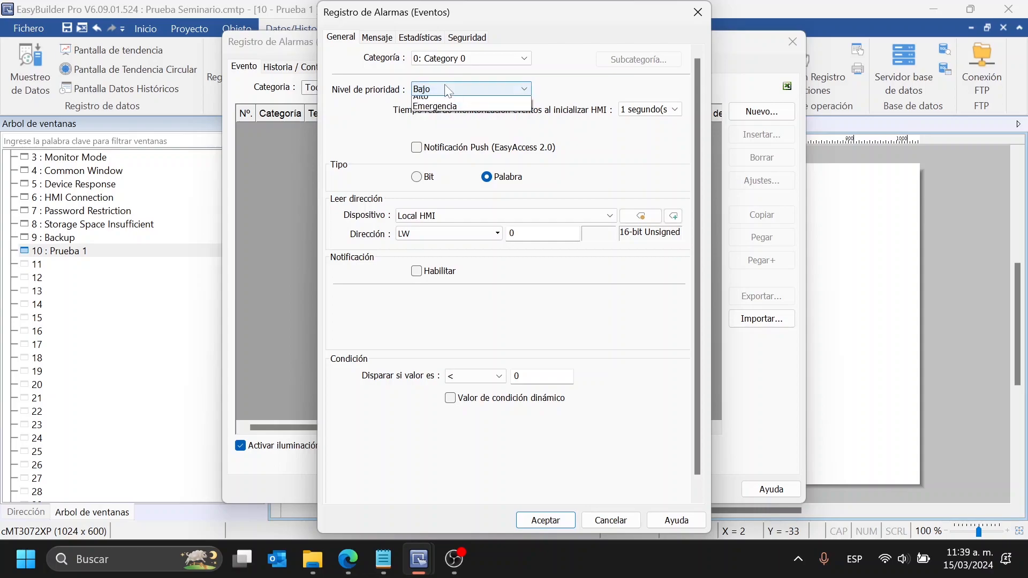
click(395, 123)
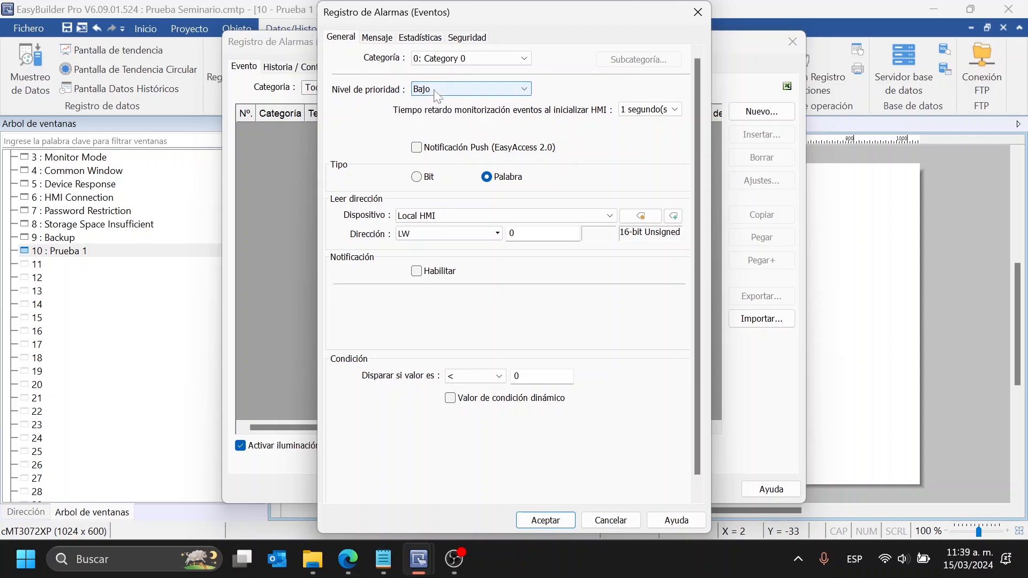
click(489, 89)
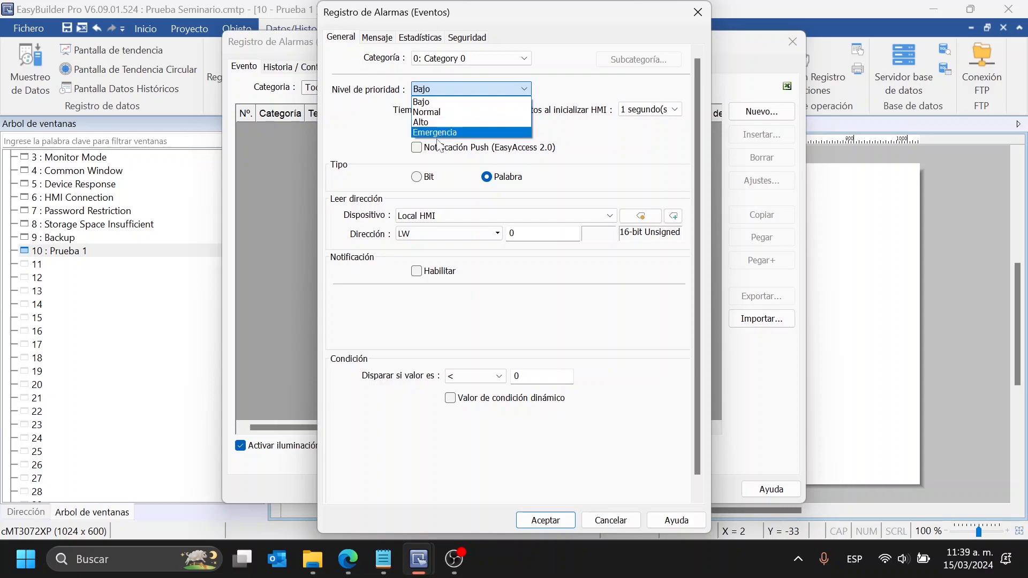
click(371, 128)
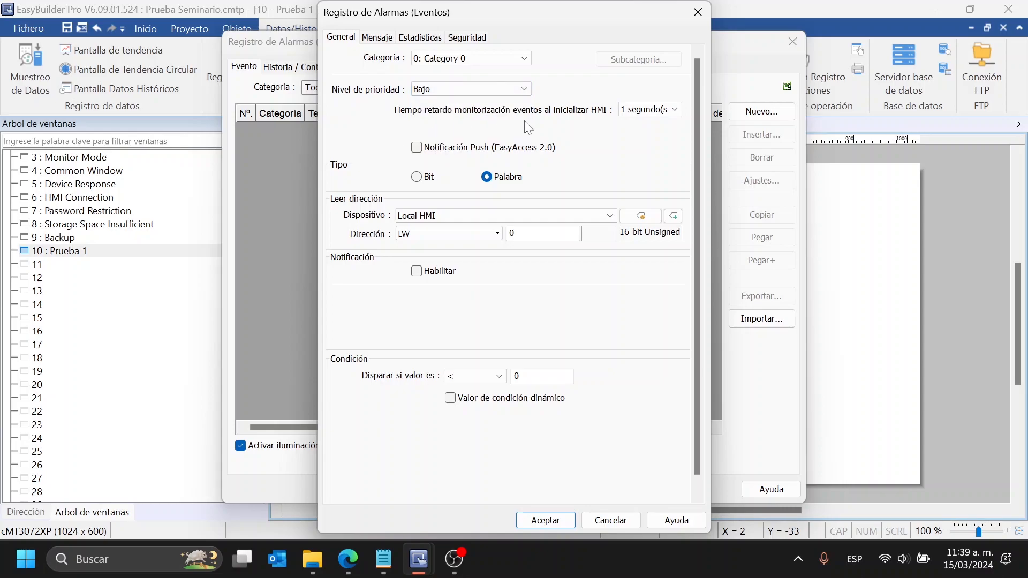
Set the new event's monitoring delay at HMI initialization to 120 seconds
click(668, 112)
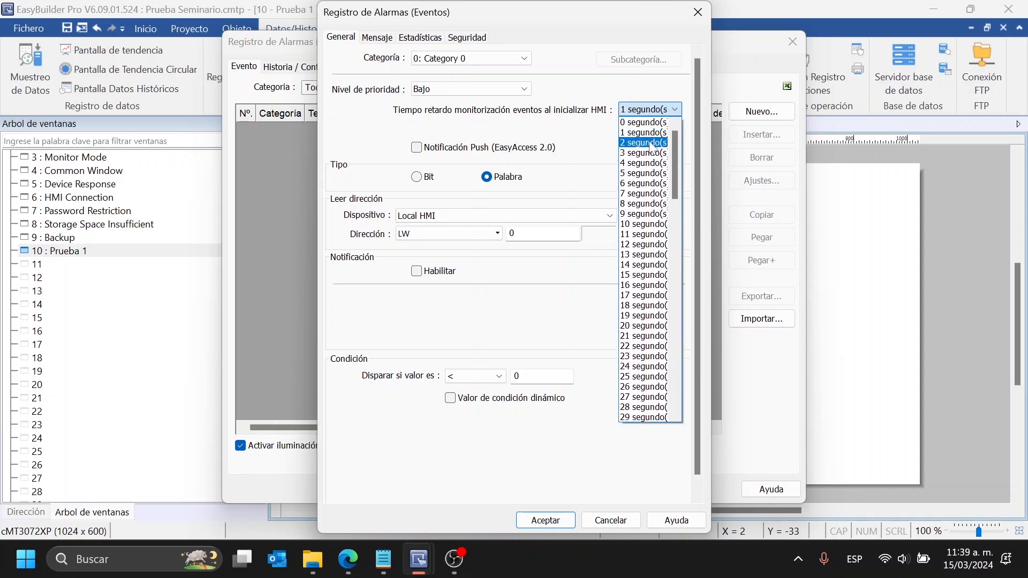
click(542, 126)
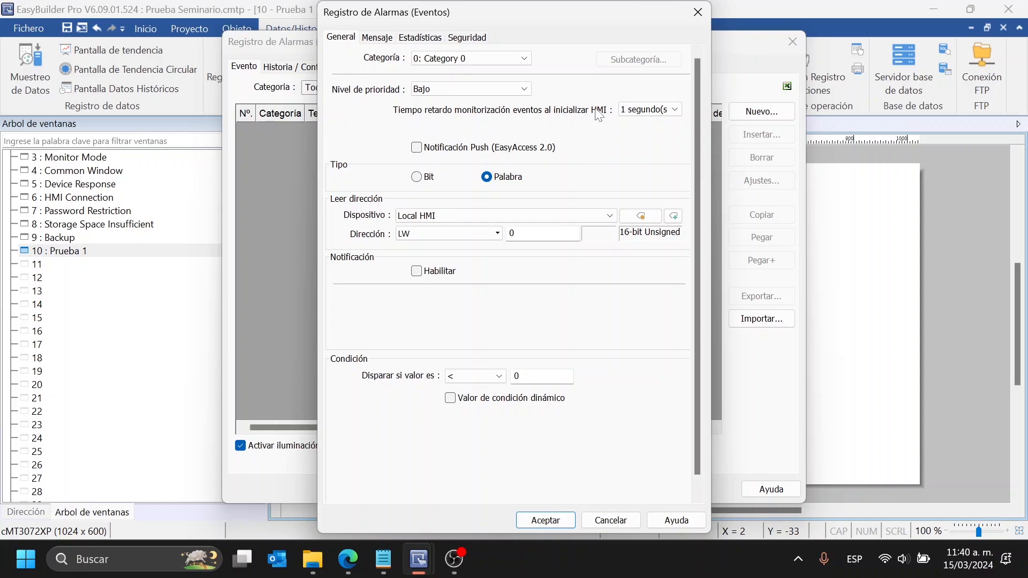
click(644, 112)
scroll(651, 279, down, 20)
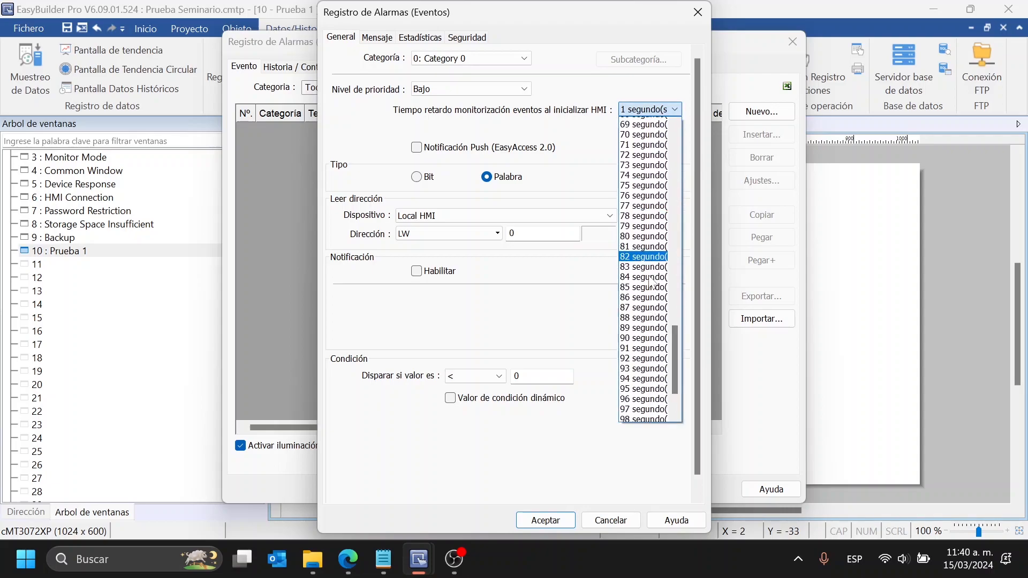
scroll(651, 282, down, 8)
click(646, 417)
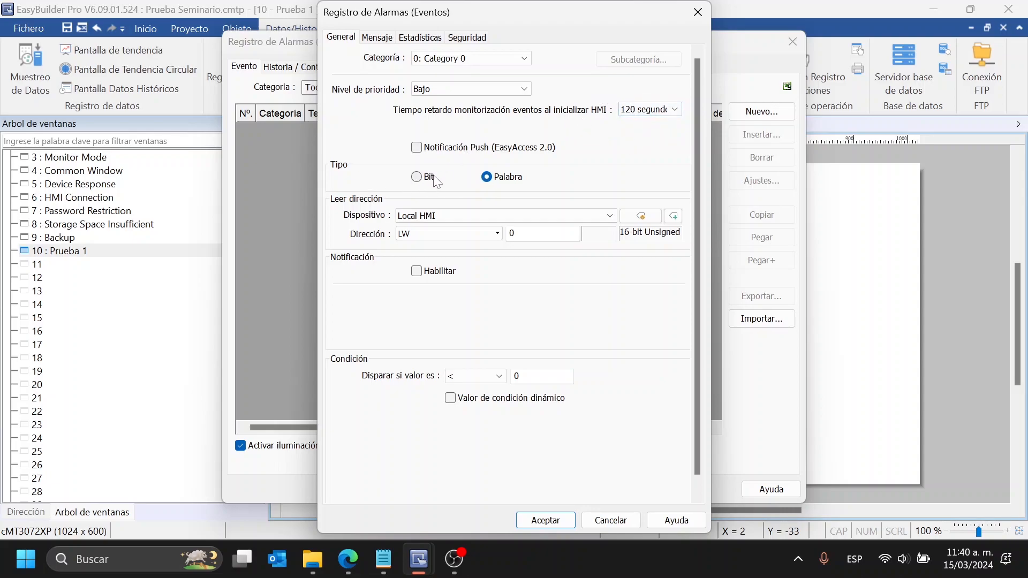
Make the event a Bit type reading Local HMI address LB-5, triggered when ON, and save it
click(416, 177)
click(487, 177)
double_click(516, 376)
click(416, 177)
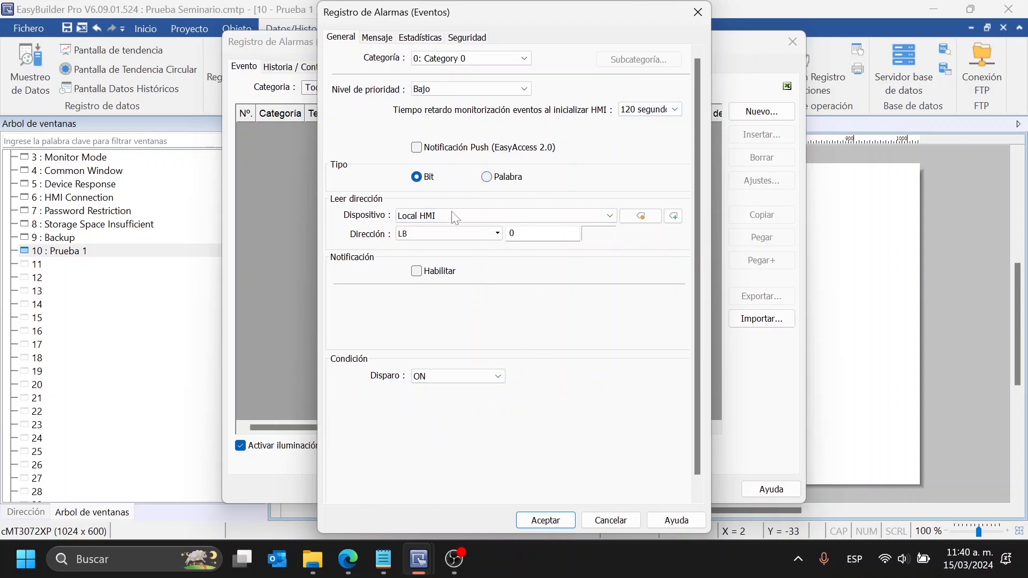
double_click(527, 234)
click(456, 376)
click(455, 401)
click(545, 521)
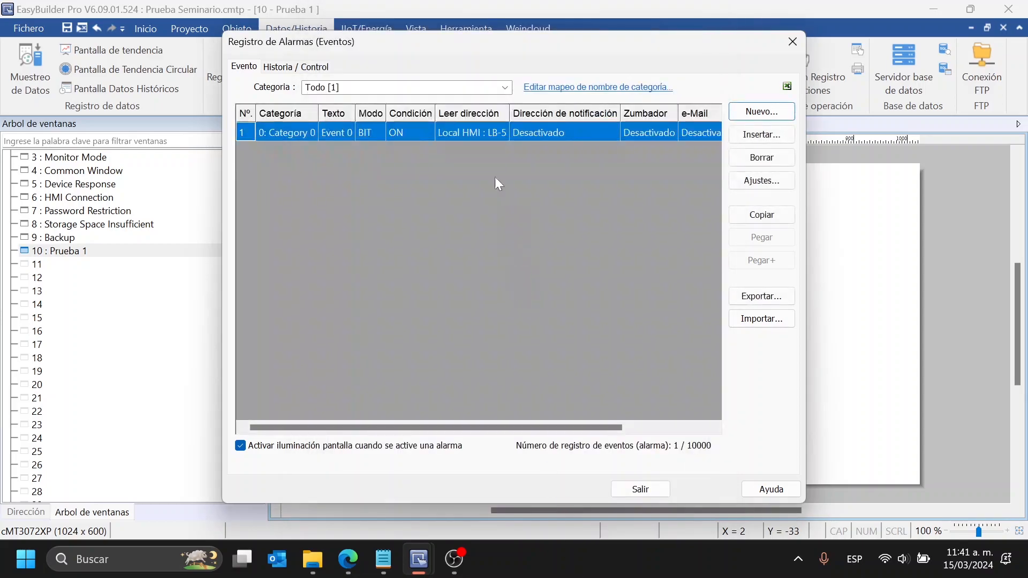
Reopen the saved alarm event and set its message content to "Evento X"
double_click(560, 133)
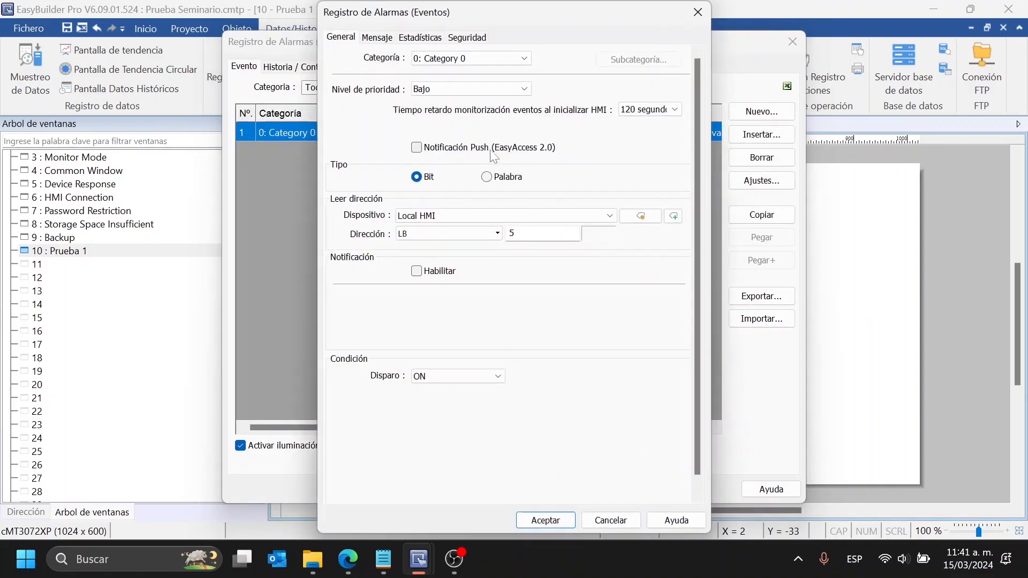
click(378, 39)
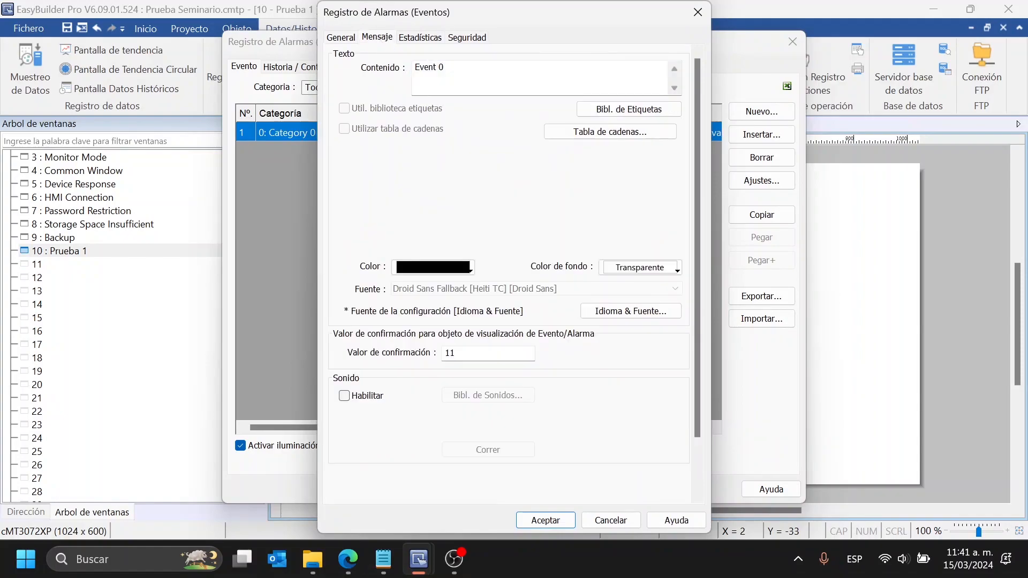
key(Tab)
text(Evento X)
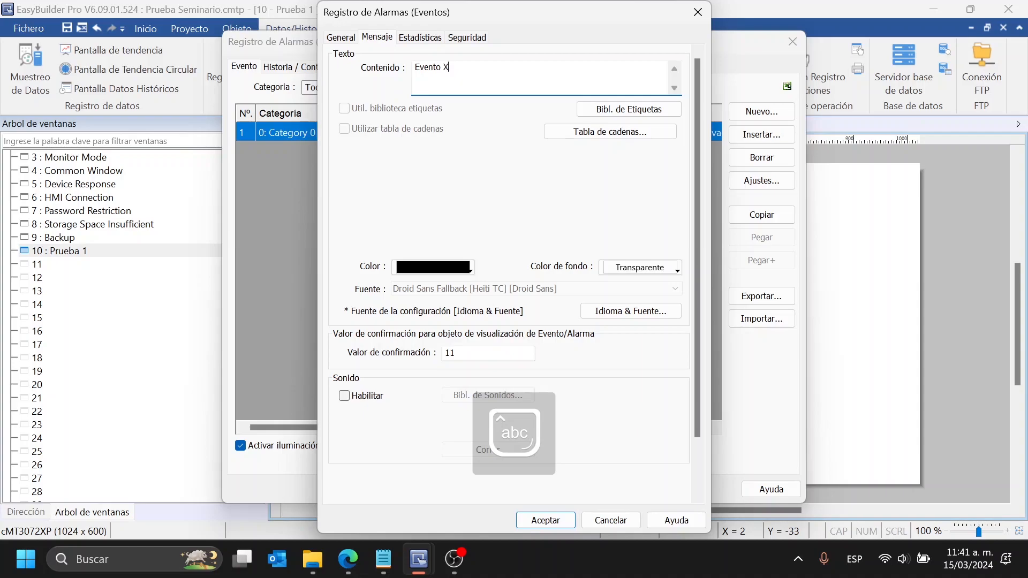
Examine the WATCH syntax reference and the multi-watch address options for the event message
scroll(698, 303, down, 3)
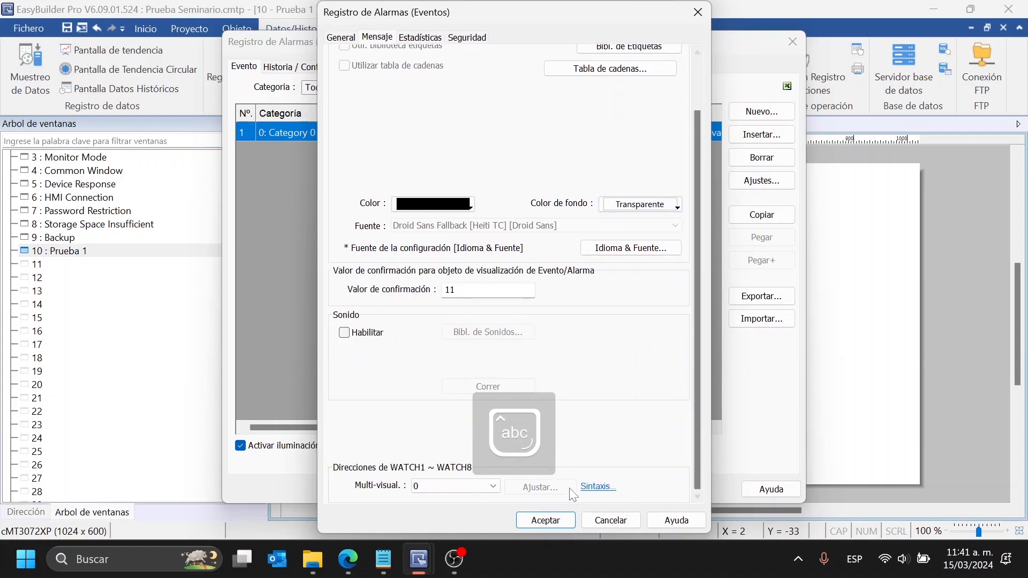
click(598, 486)
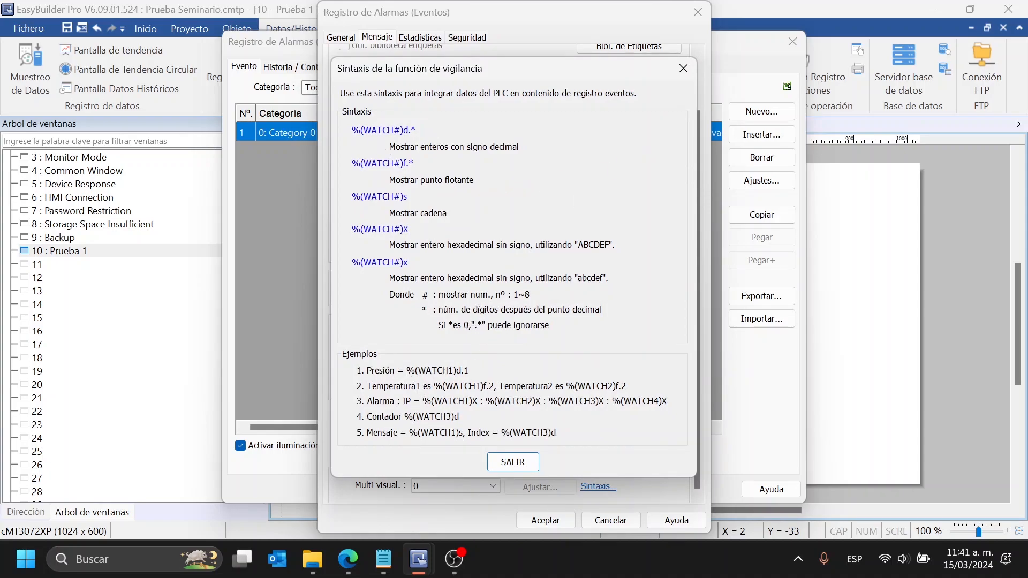
key(Return)
scroll(472, 139, up, 3)
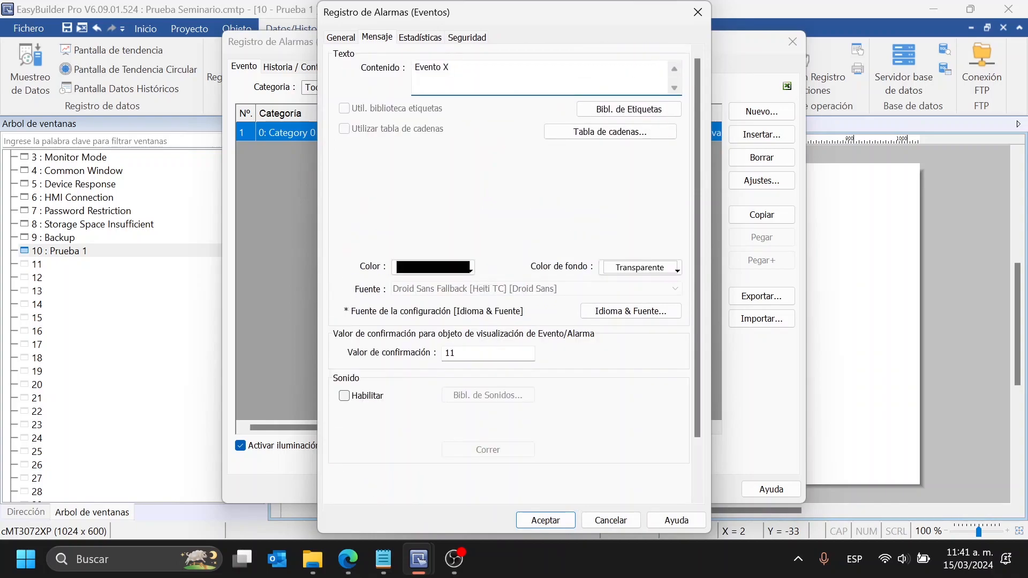
scroll(641, 427, down, 3)
click(598, 486)
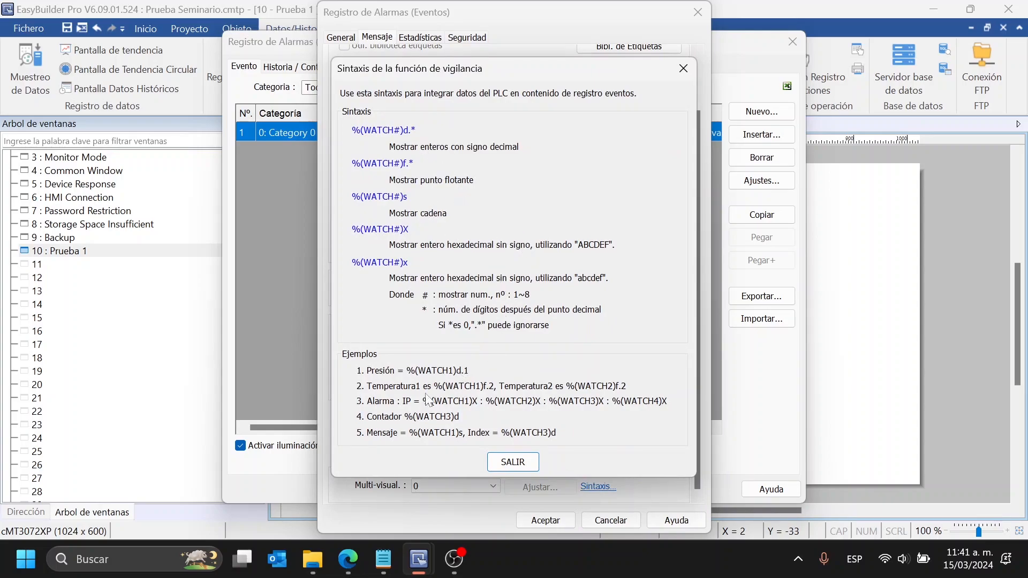
key(Escape)
click(489, 487)
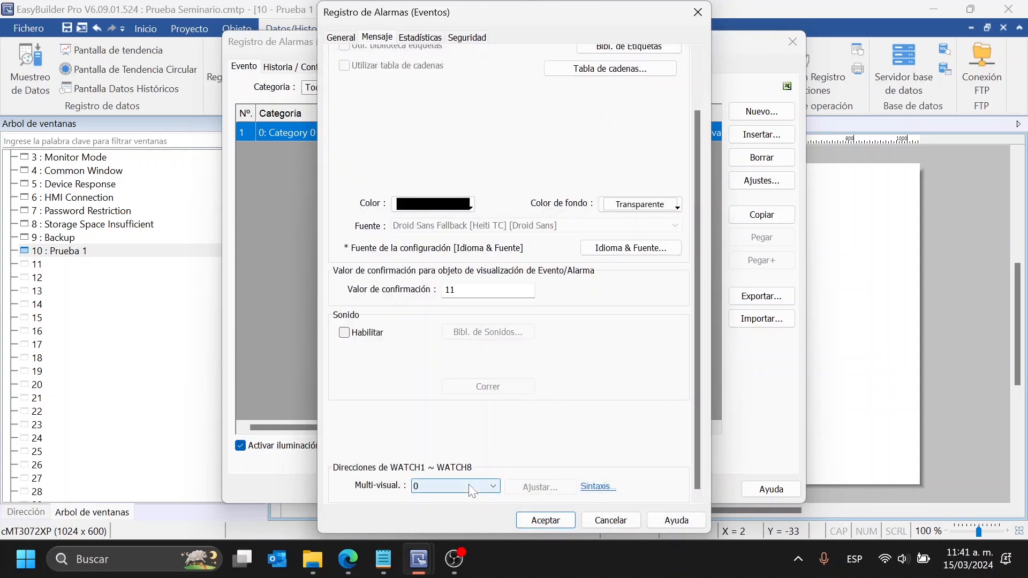
click(542, 435)
scroll(540, 341, up, 3)
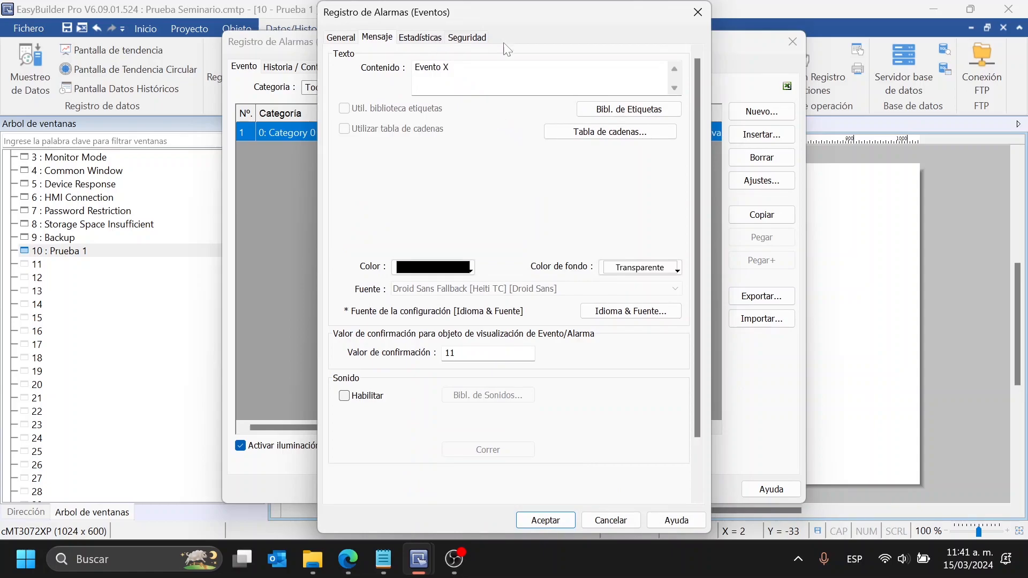
Save the event's message changes and review its entry in the alarm event log
click(549, 520)
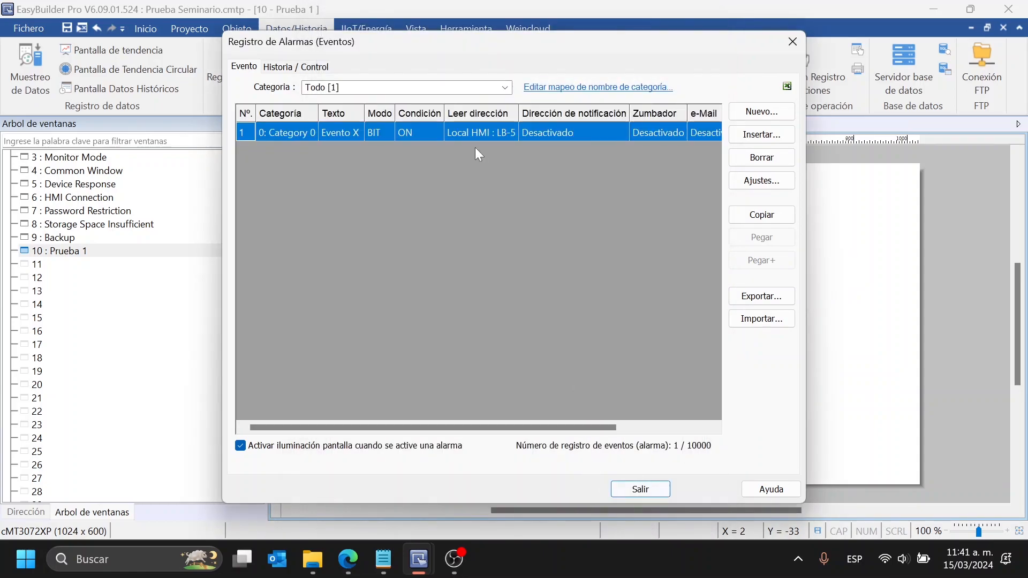
click(641, 489)
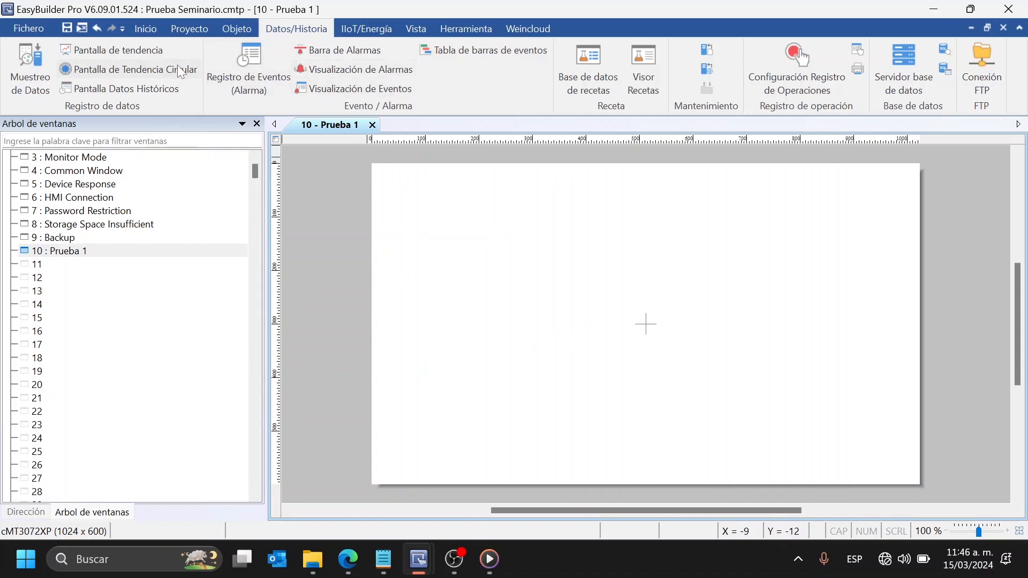
click(246, 59)
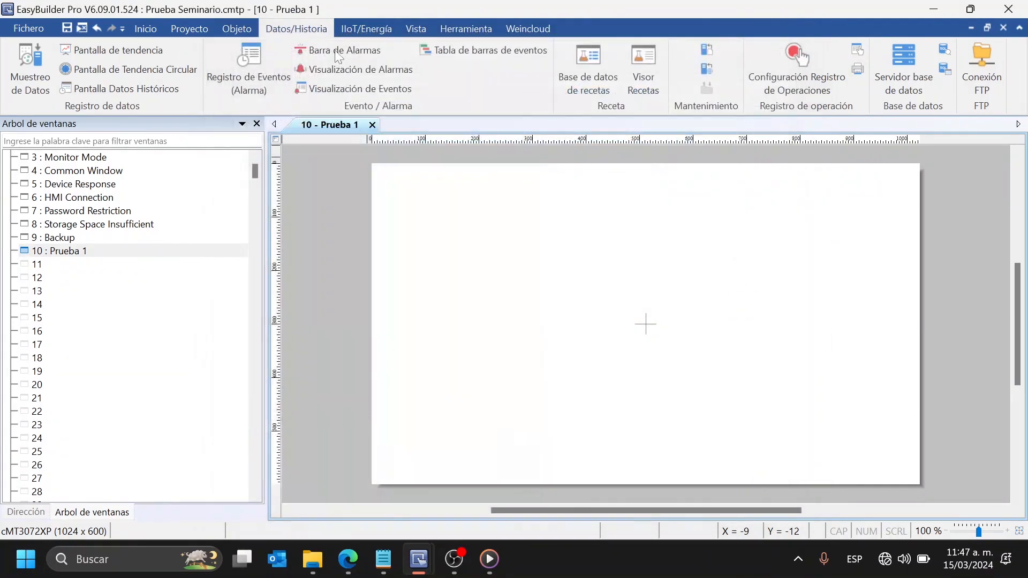
click(252, 68)
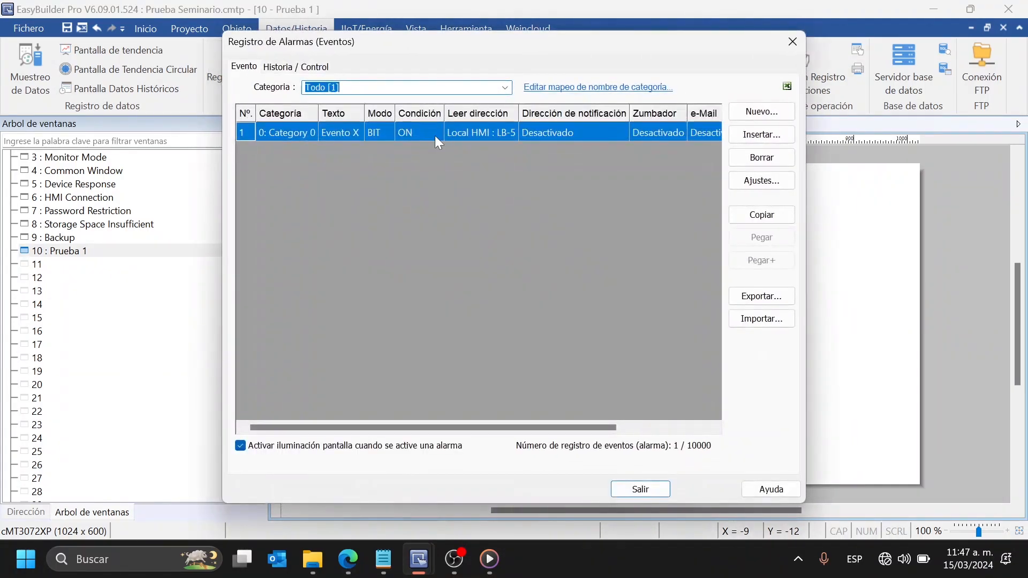
key(Escape)
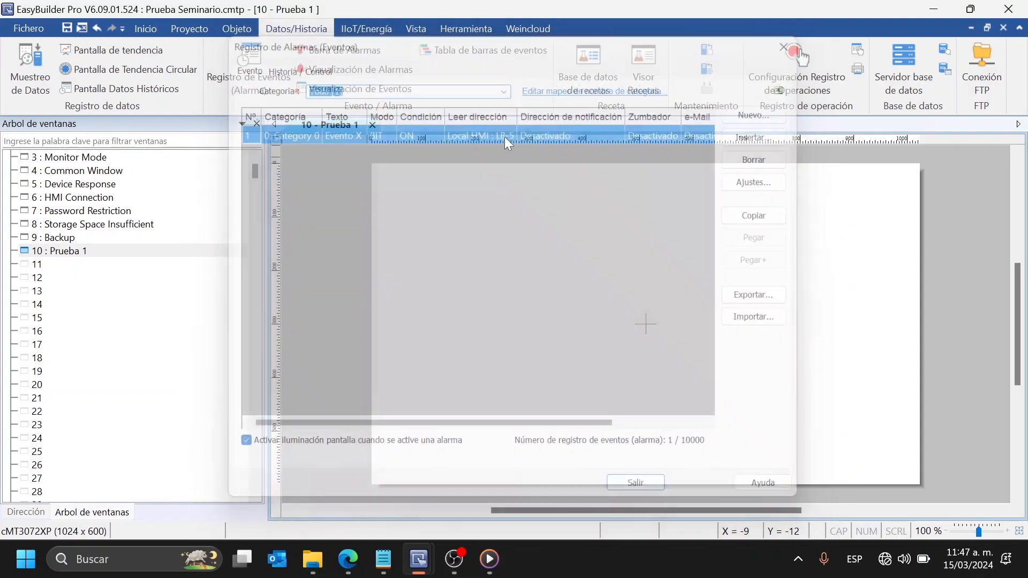
Create a toggle switch with address LB-5 and place it in the left half of the Prueba 1 screen
click(191, 30)
click(237, 29)
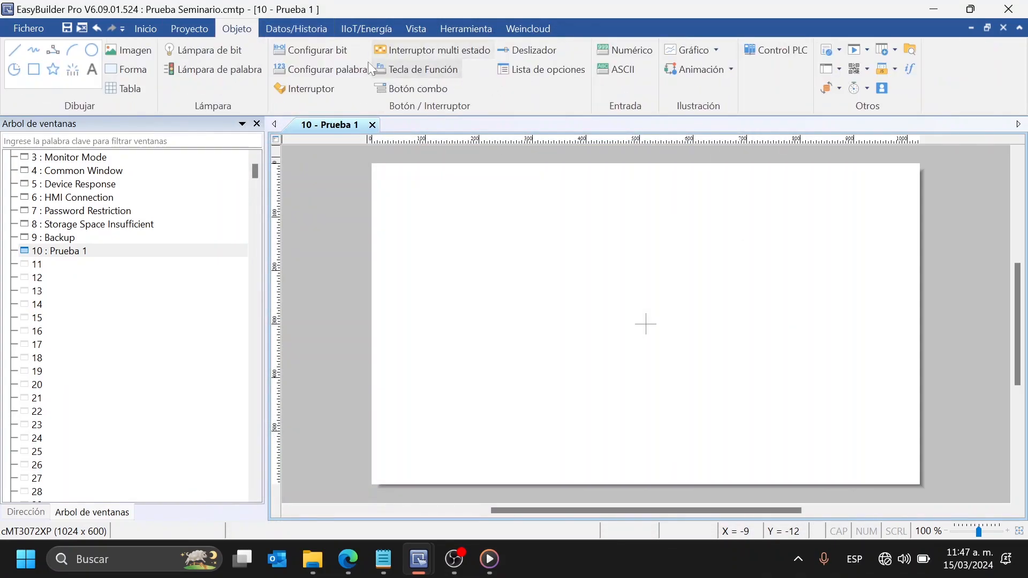
click(316, 90)
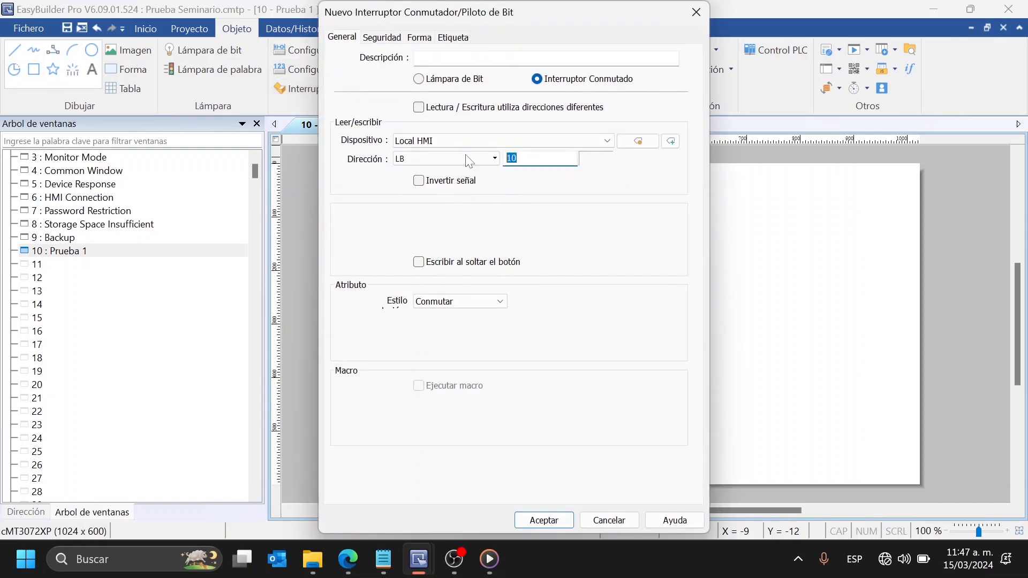
text(5)
click(544, 521)
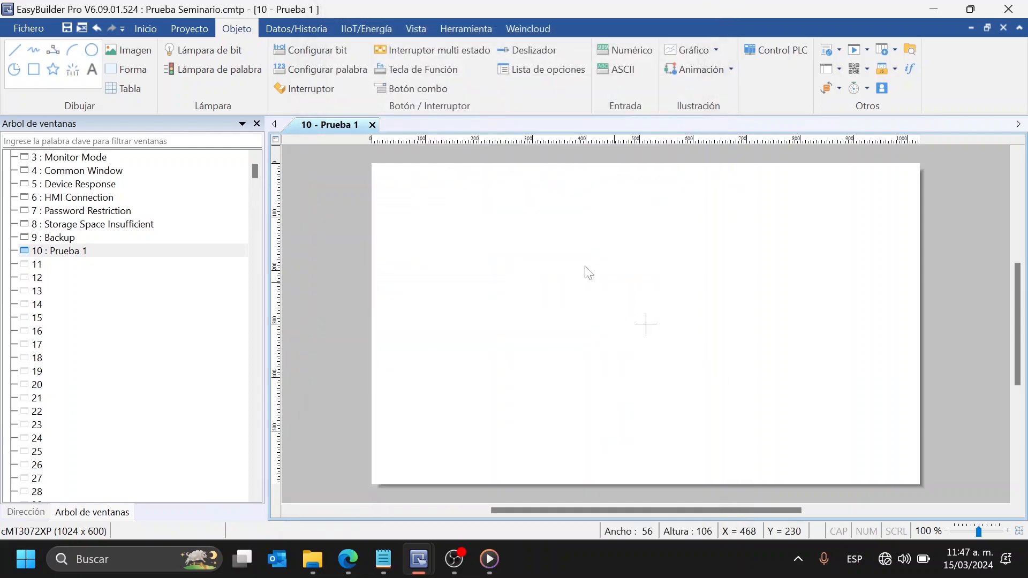
click(449, 282)
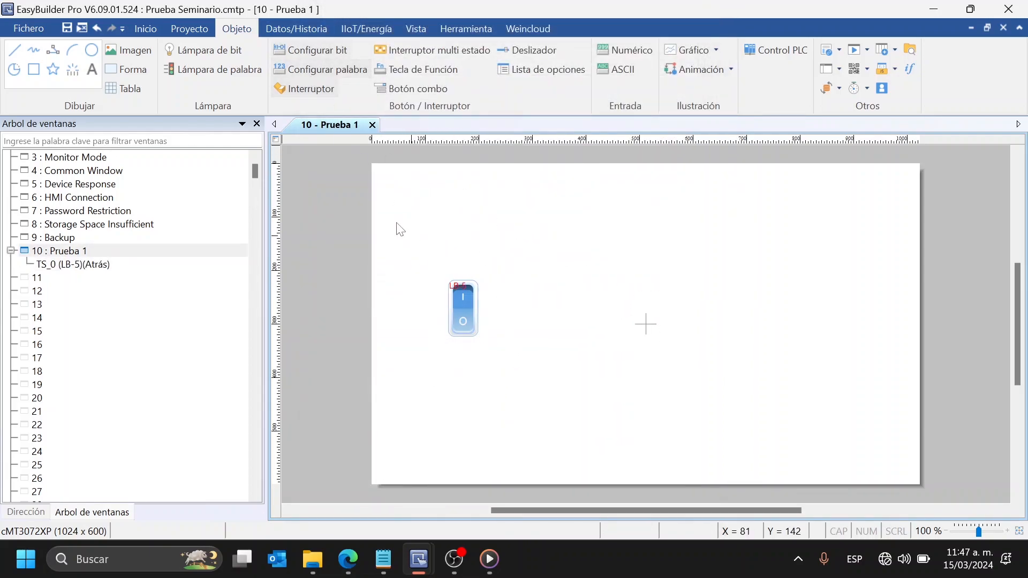
drag(500, 365, 416, 240)
click(419, 247)
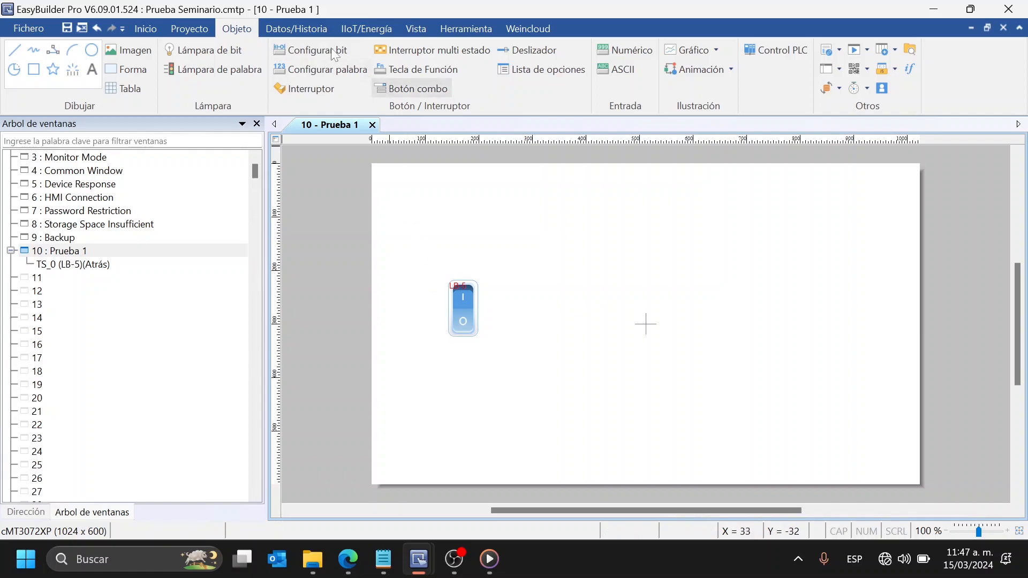
Create an alarm bar in Marquesina mode and place it near the upper edge of the Prueba 1 screen
click(300, 28)
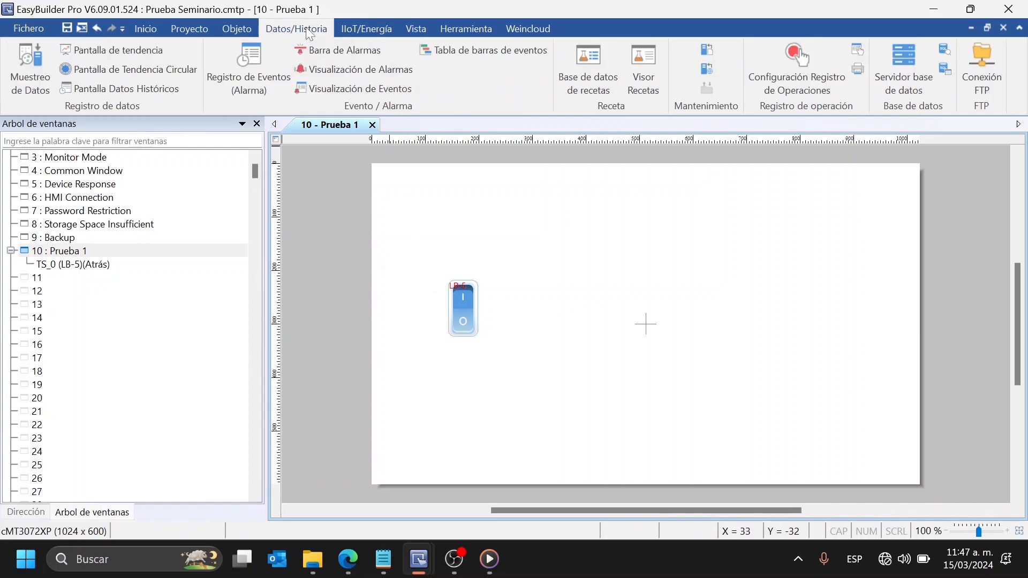
click(329, 51)
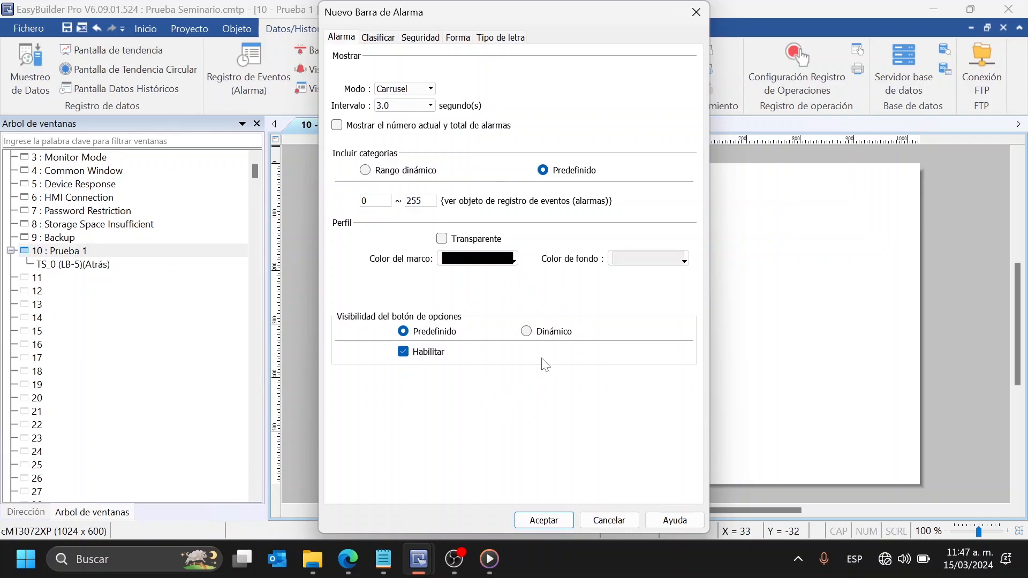
click(423, 90)
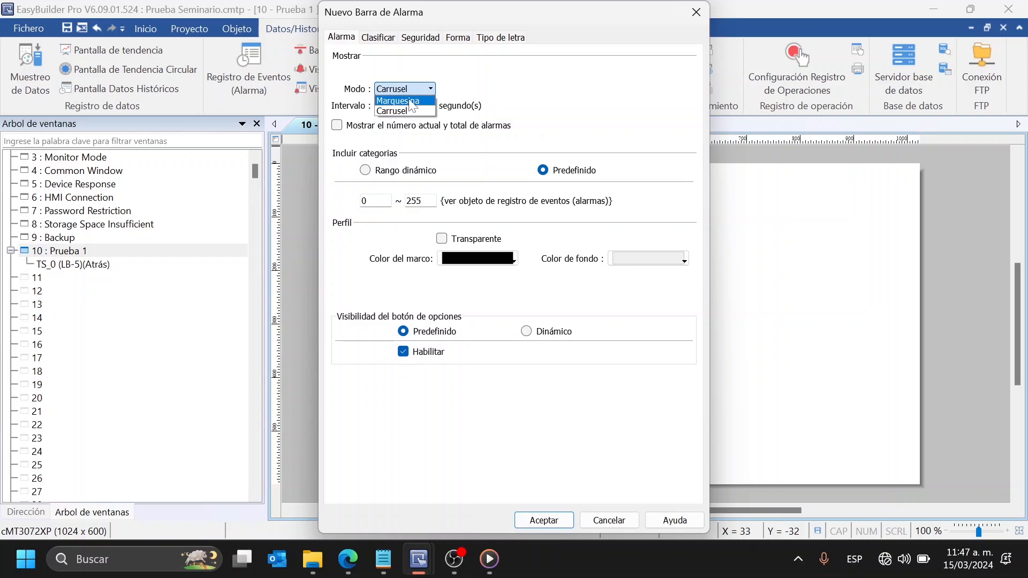
click(421, 100)
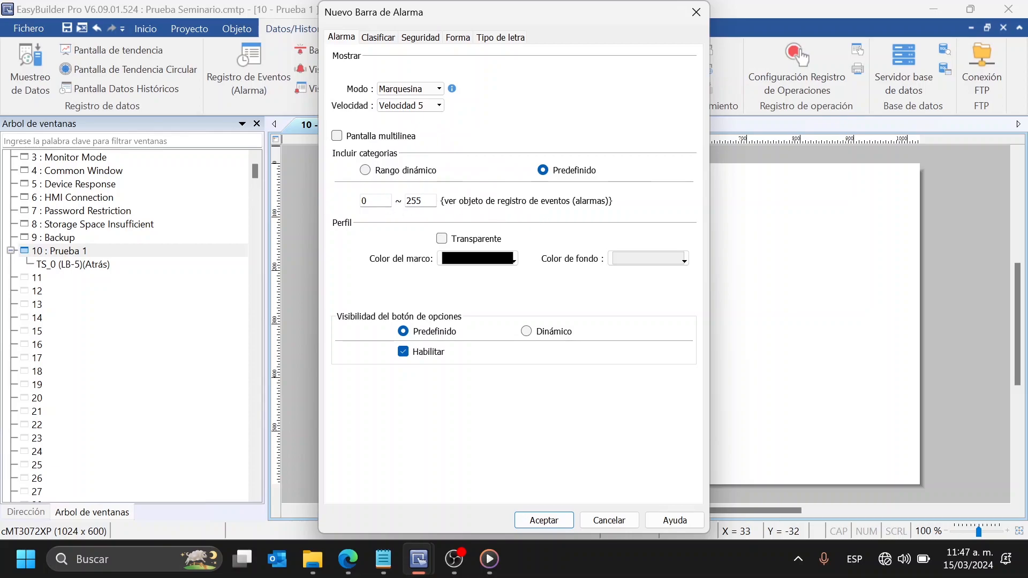
key(XF86MonBrightnessDown)
click(545, 521)
click(459, 201)
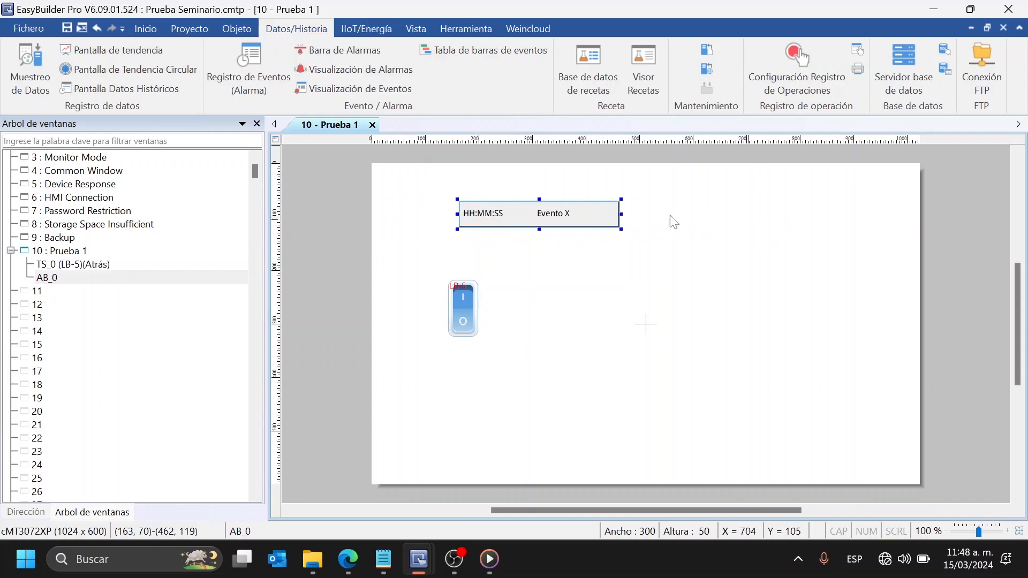
Create an alarm display with default settings and place it in the upper-right area of the Prueba 1 screen
click(399, 224)
click(361, 71)
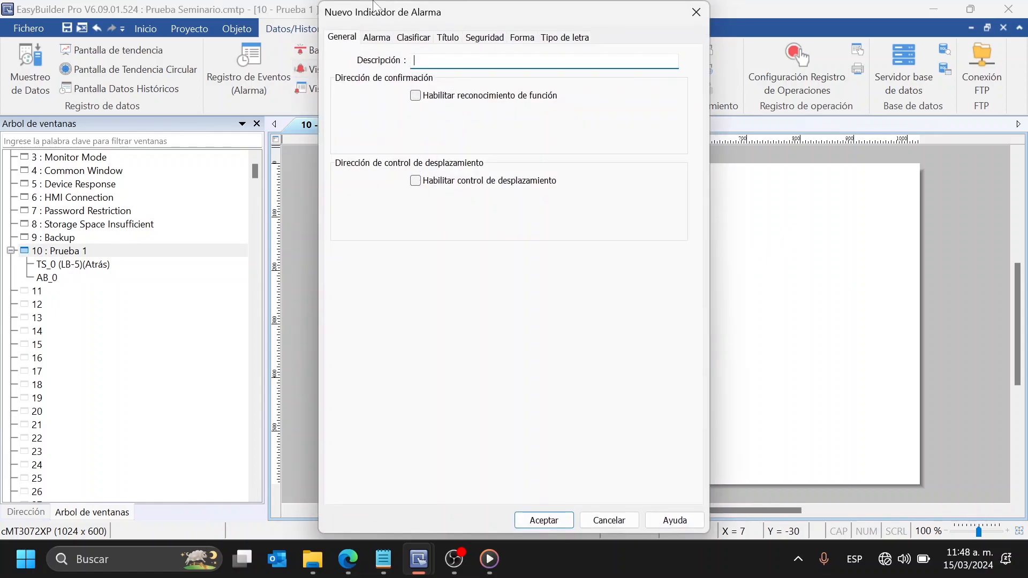
click(544, 521)
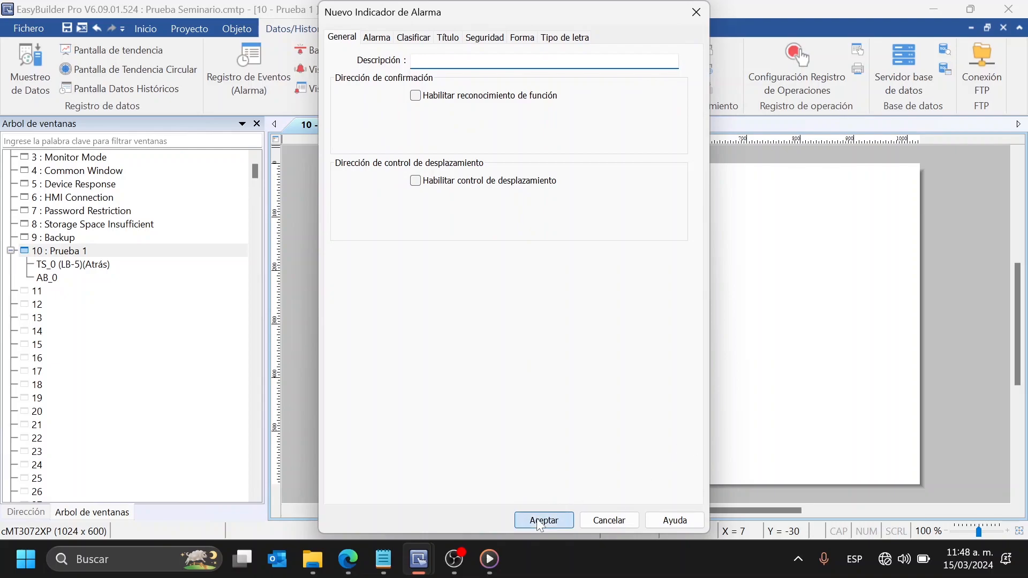
click(735, 220)
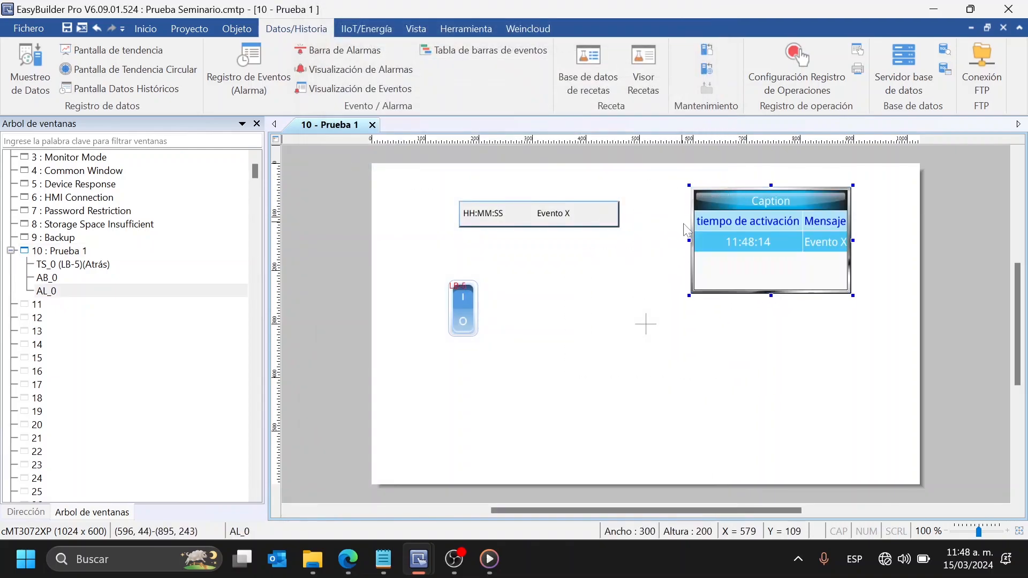
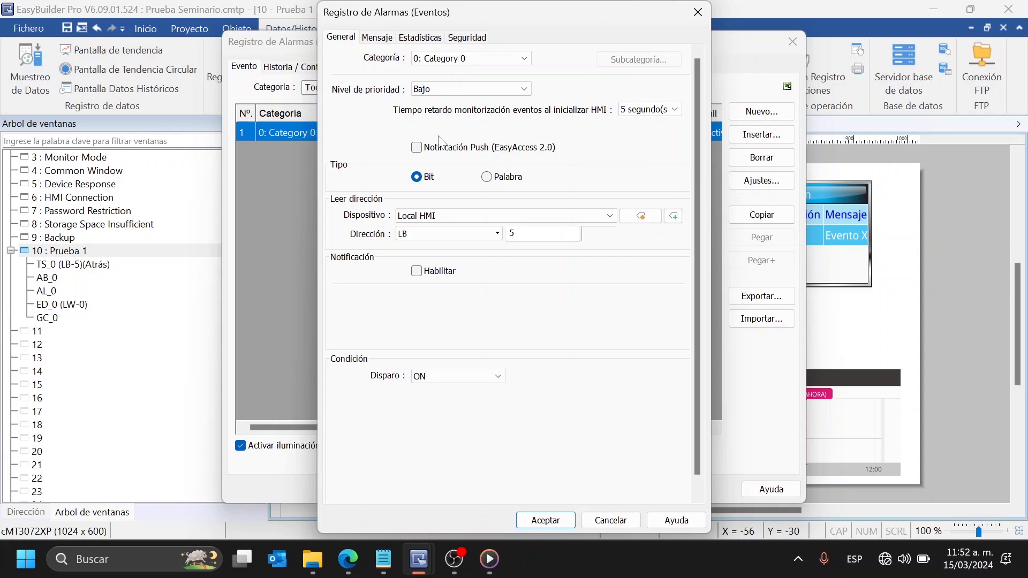
Review the LB-5 alarm event's push notification option and message settings, and close the event log
click(458, 146)
click(474, 150)
click(374, 42)
click(695, 15)
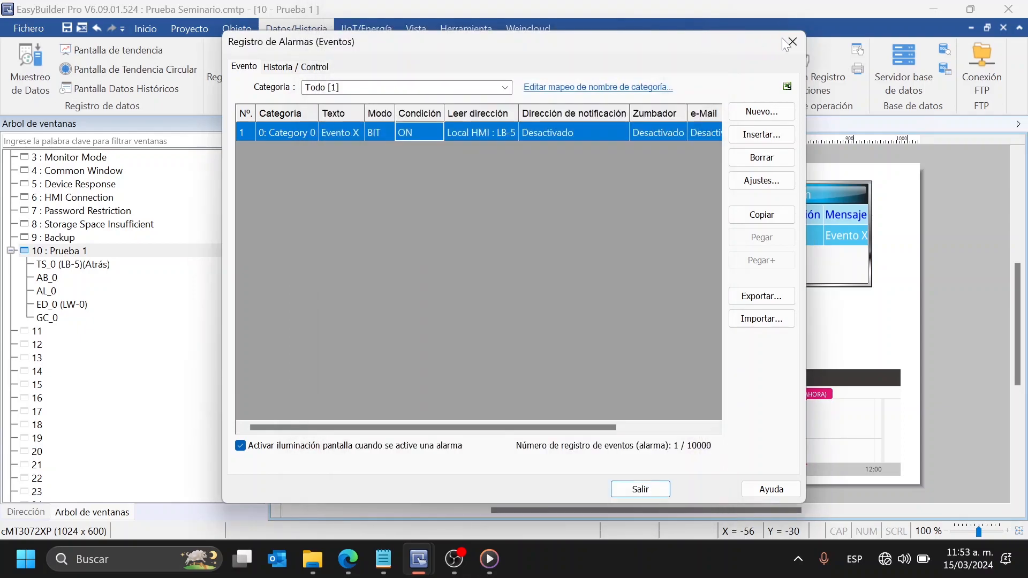
click(789, 42)
Enable the e-mail function in the system parameters and review its SMTP, sender and error notification settings
click(150, 28)
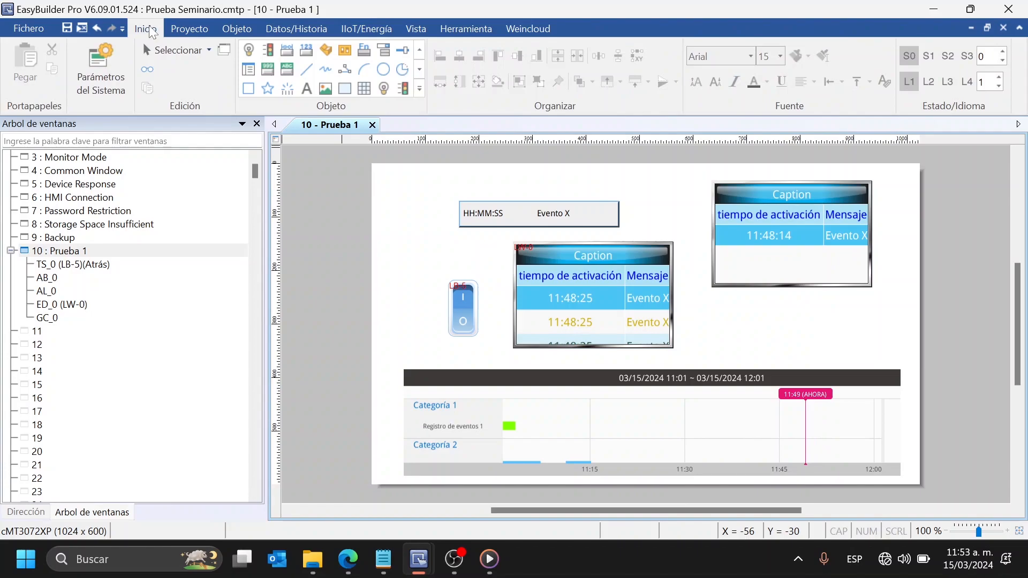
click(111, 79)
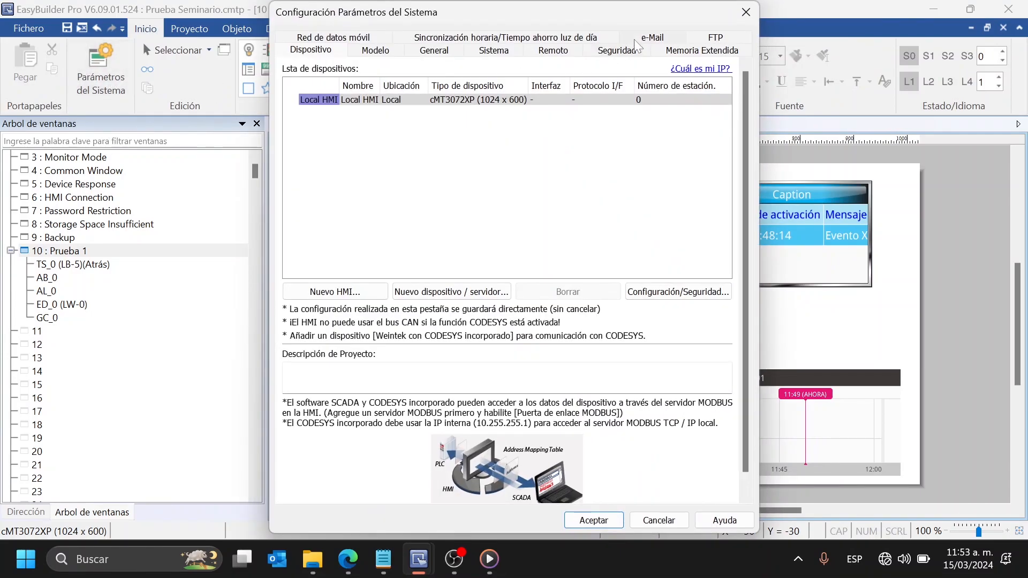
click(653, 37)
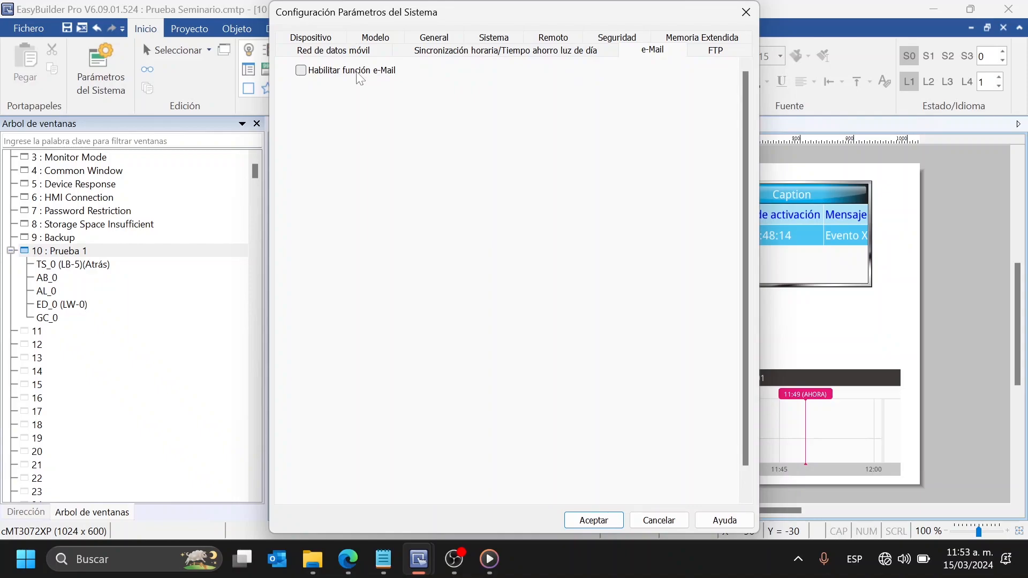
click(301, 70)
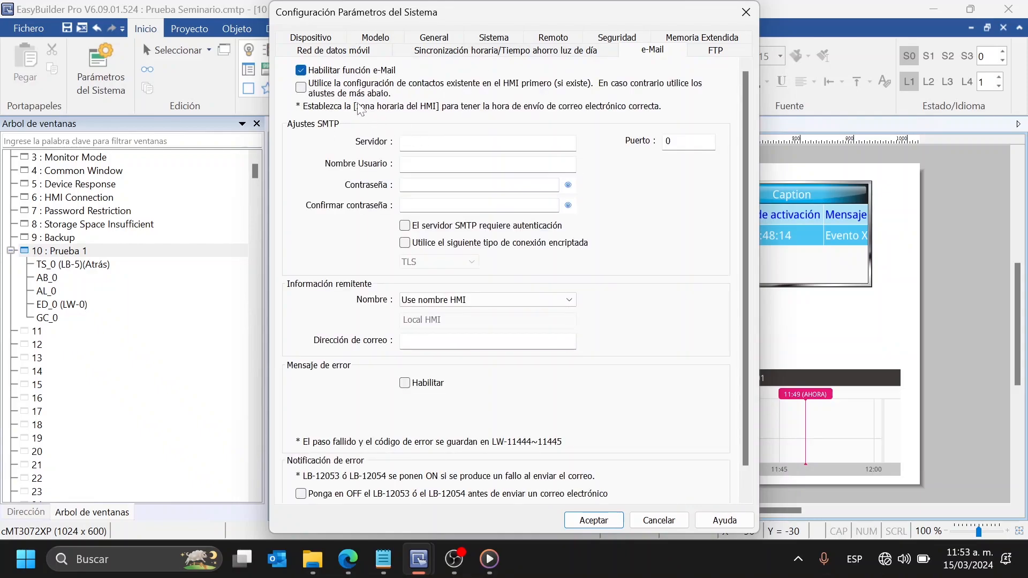
click(482, 143)
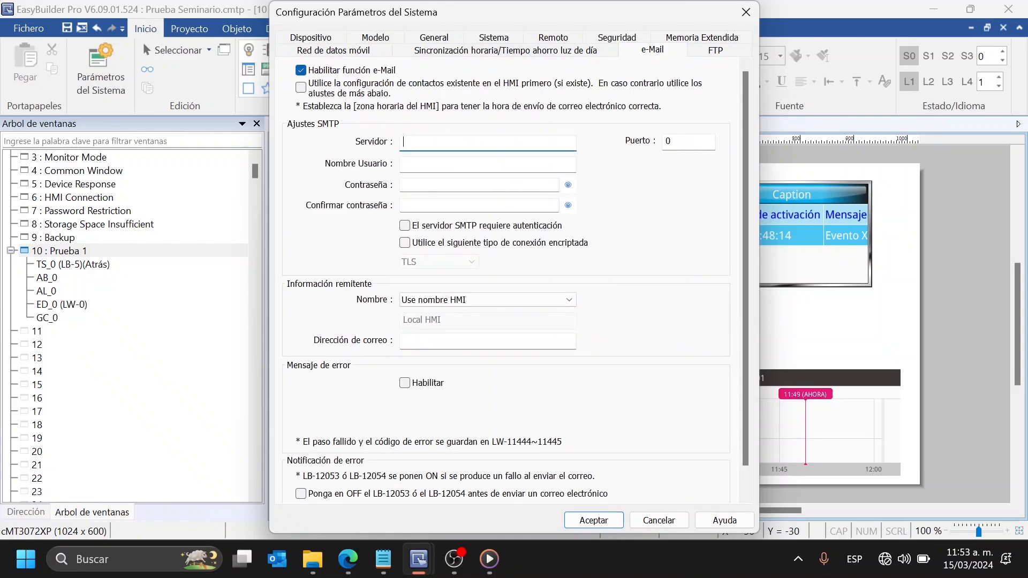
scroll(704, 389, down, 2)
scroll(704, 389, up, 2)
scroll(705, 389, down, 1)
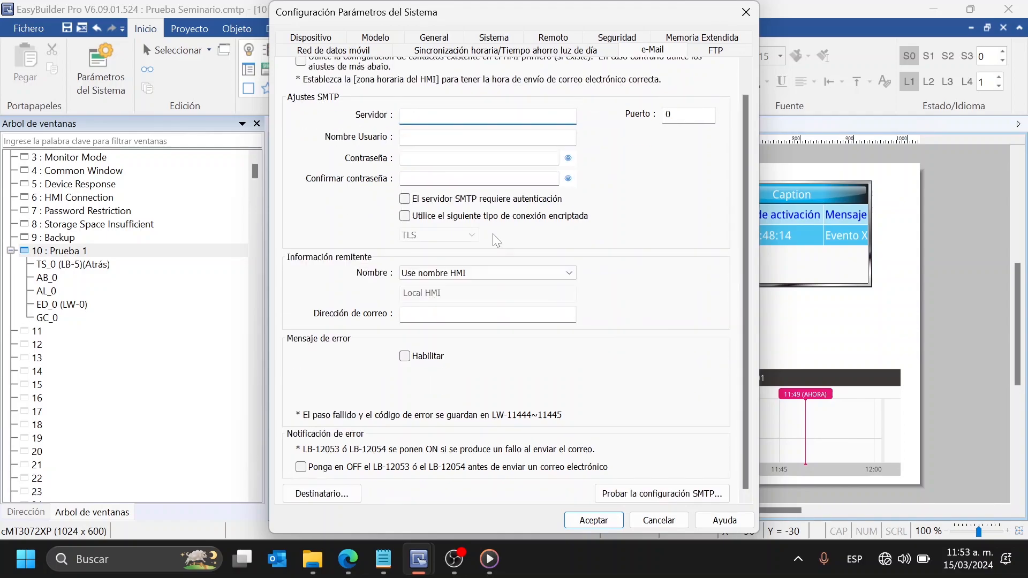
scroll(728, 375, up, 1)
scroll(604, 302, down, 1)
Open the e-mail recipient settings and add five new contacts to the contact list
click(322, 493)
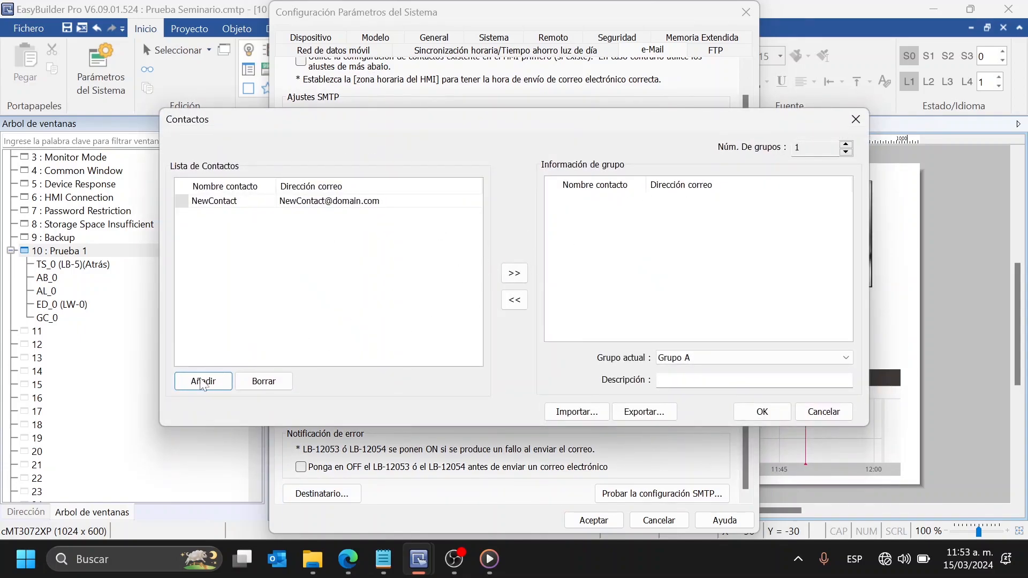
click(199, 383)
click(197, 383)
click(198, 382)
click(198, 382)
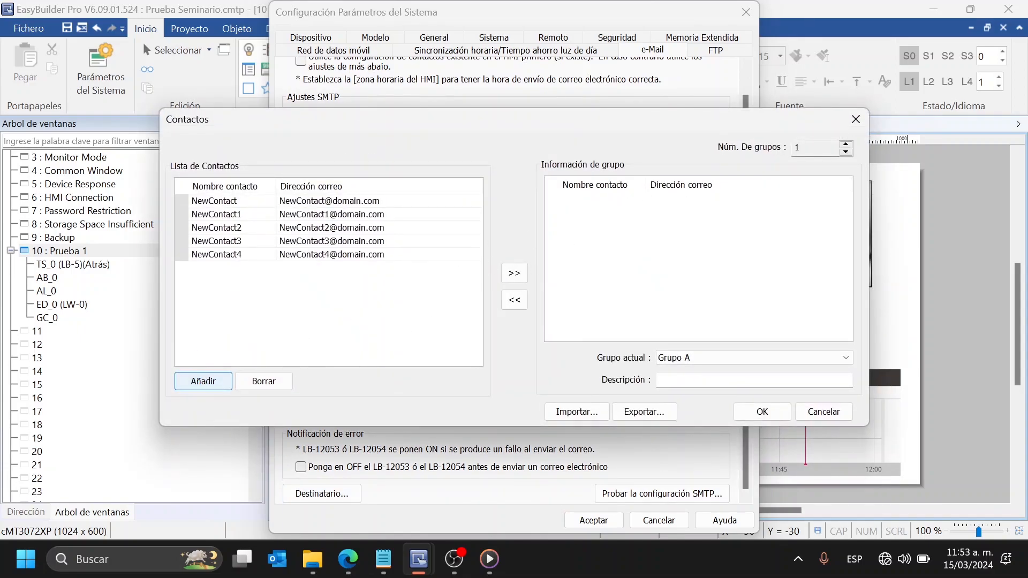
Set the number of recipient groups to 9 and check the available groups, keeping Grupo A as the current one
click(788, 357)
click(739, 360)
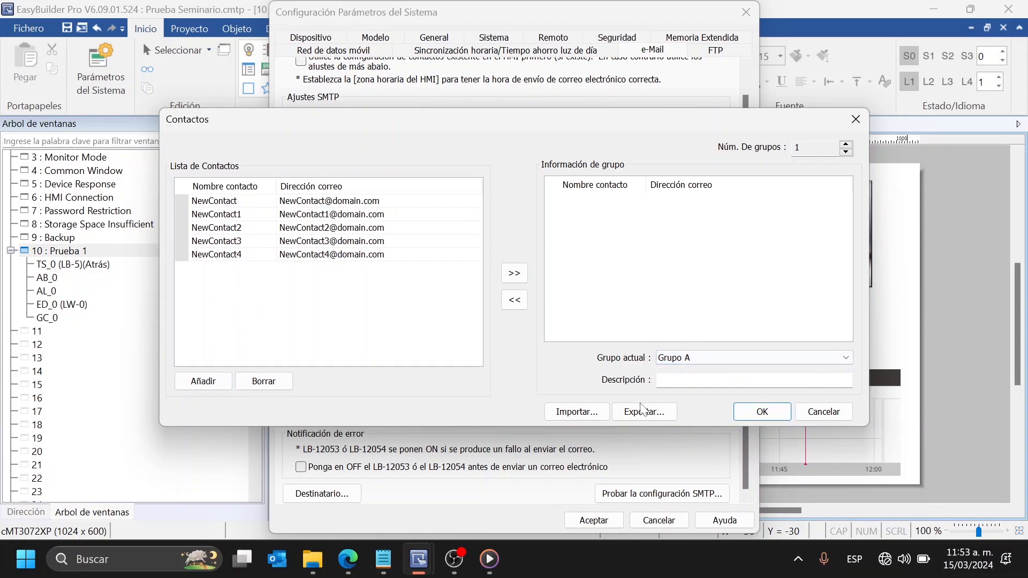
click(848, 144)
click(848, 145)
click(848, 145)
click(848, 145)
click(847, 145)
click(706, 359)
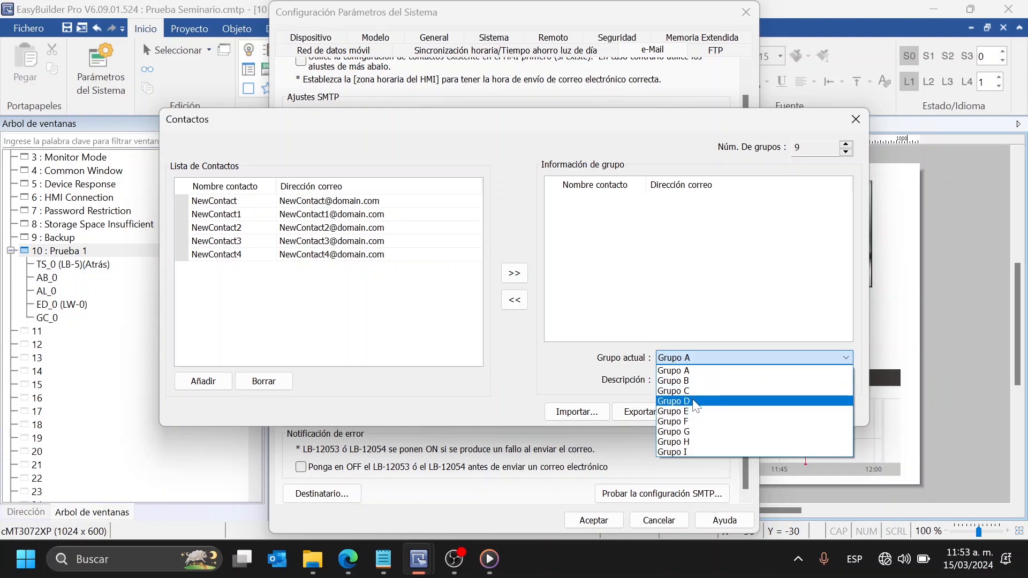
click(693, 275)
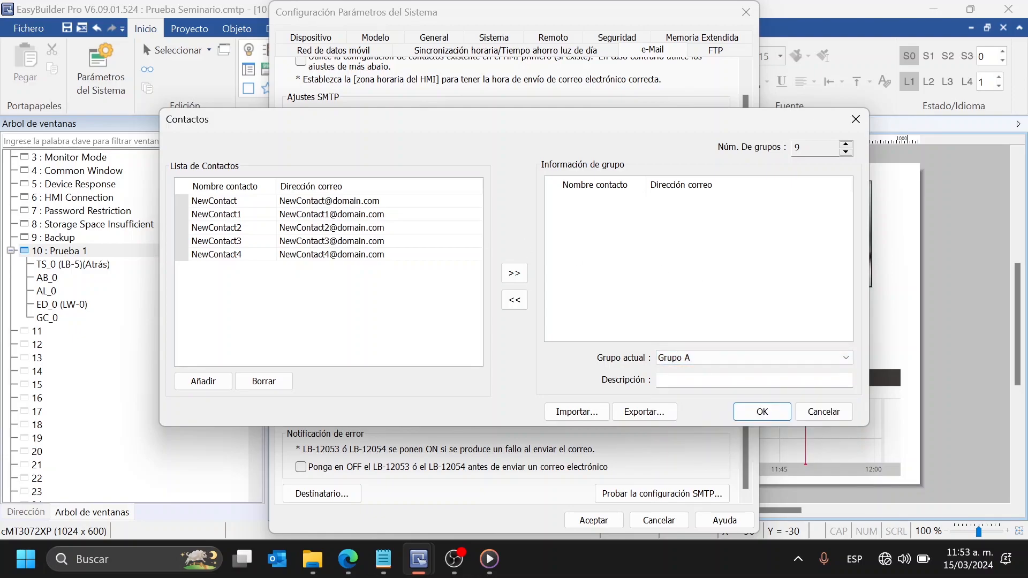
Add NewContact2 and NewContact3 to Grupo A, and discard the contact changes
click(375, 229)
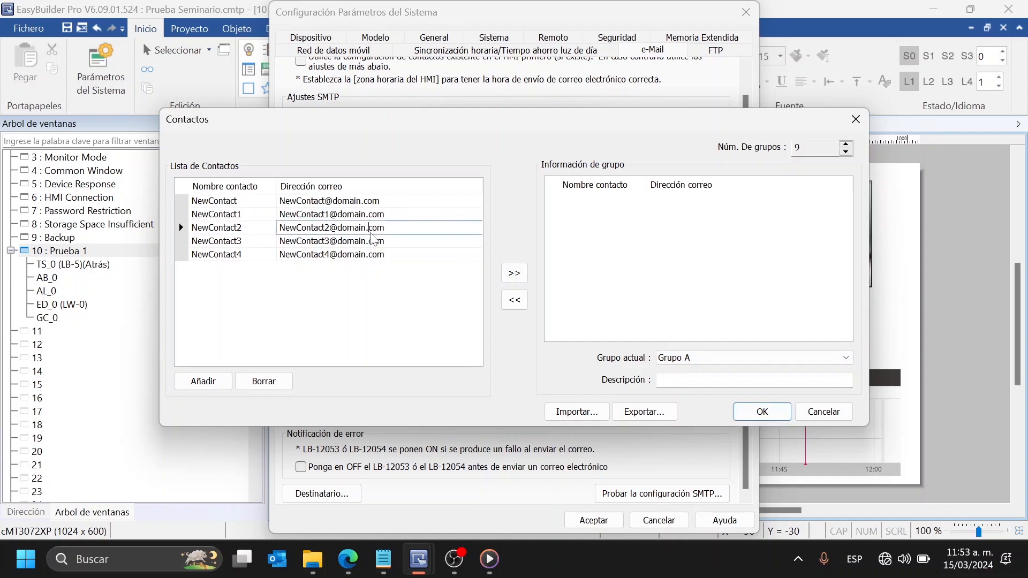
click(514, 276)
click(343, 241)
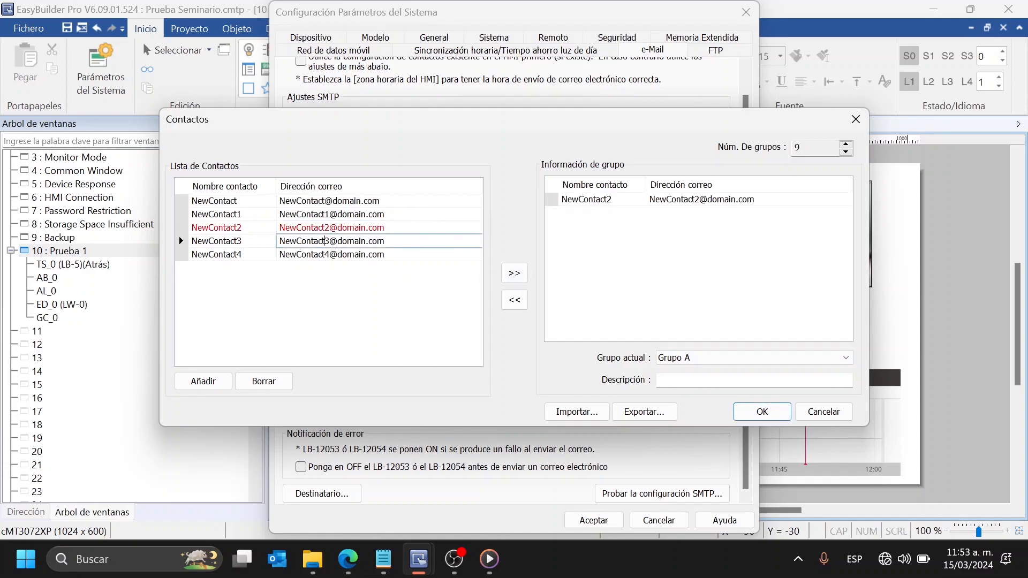
click(514, 273)
click(342, 254)
click(822, 412)
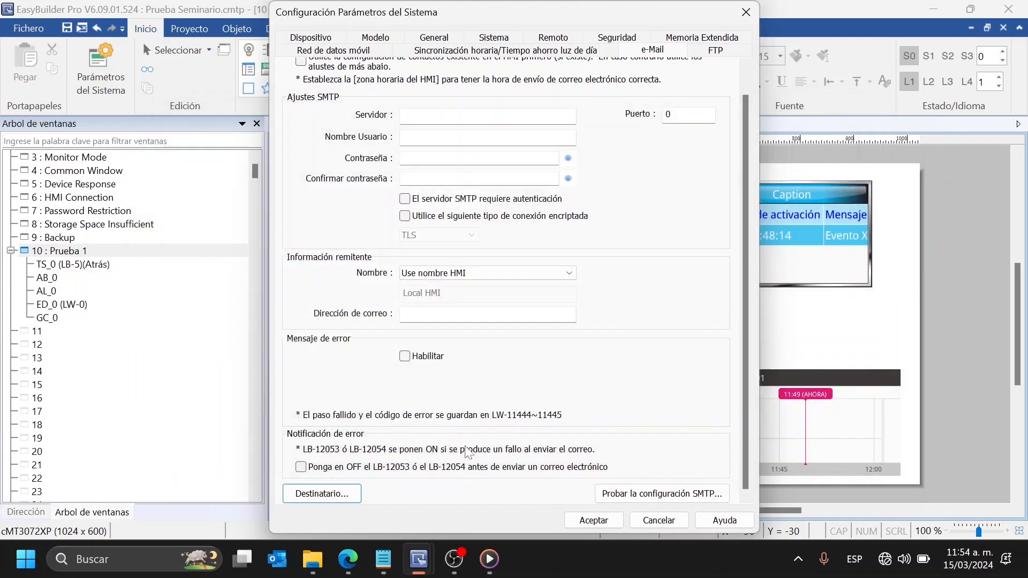
Review the SMTP server and sender fields again, and close the system parameters without saving
scroll(513, 427, up, 1)
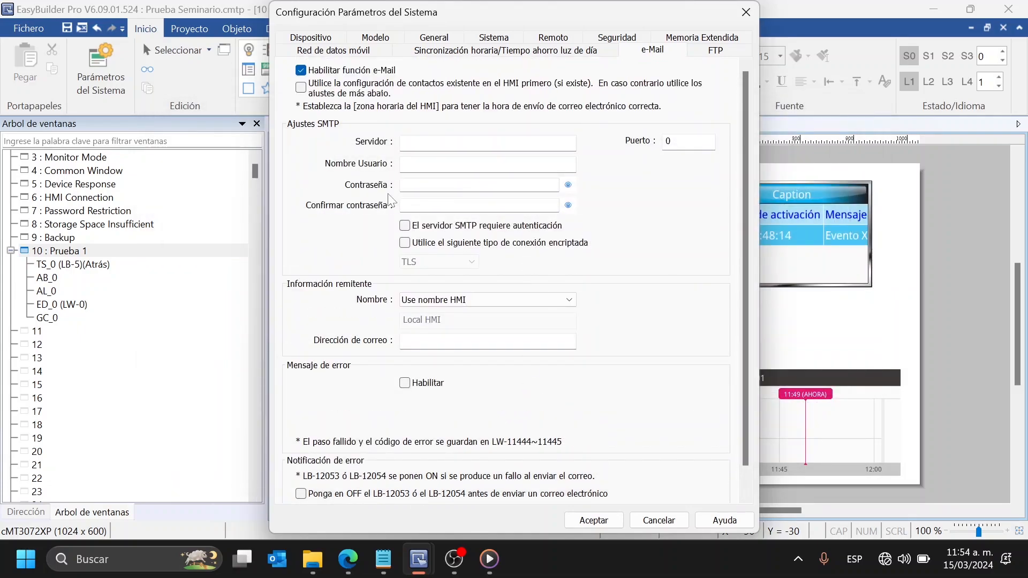
scroll(547, 281, down, 1)
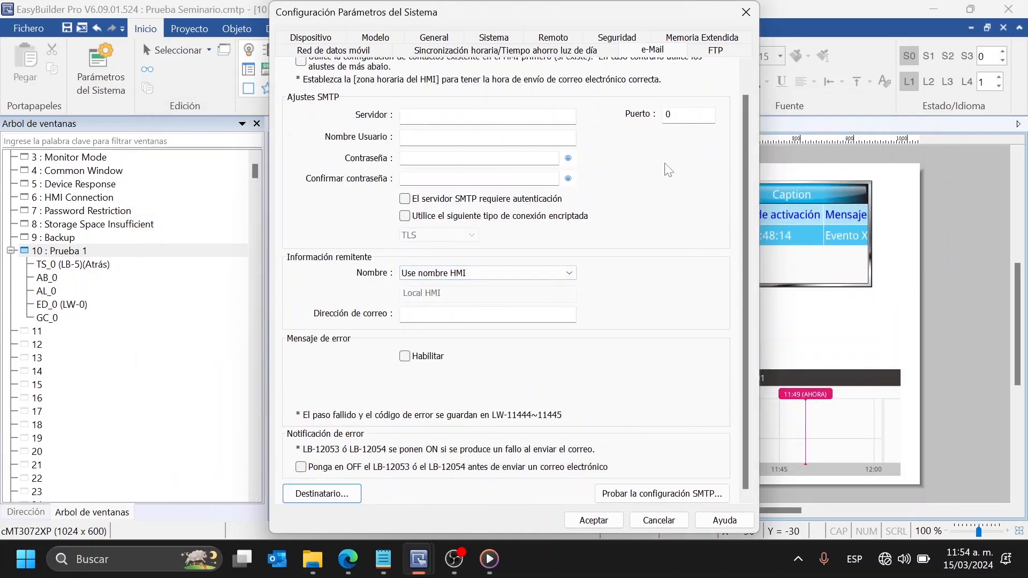
scroll(499, 251, up, 1)
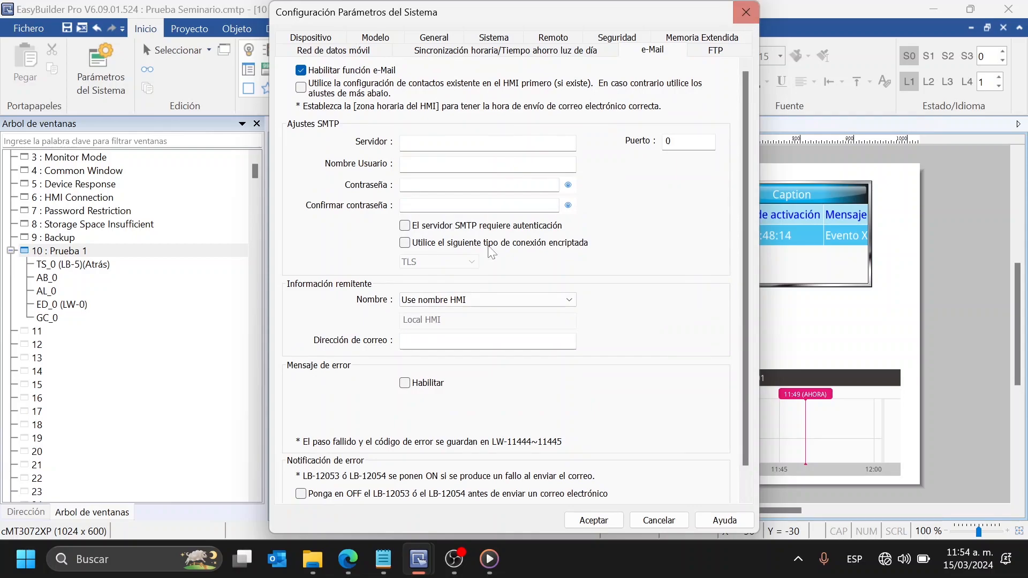
click(416, 142)
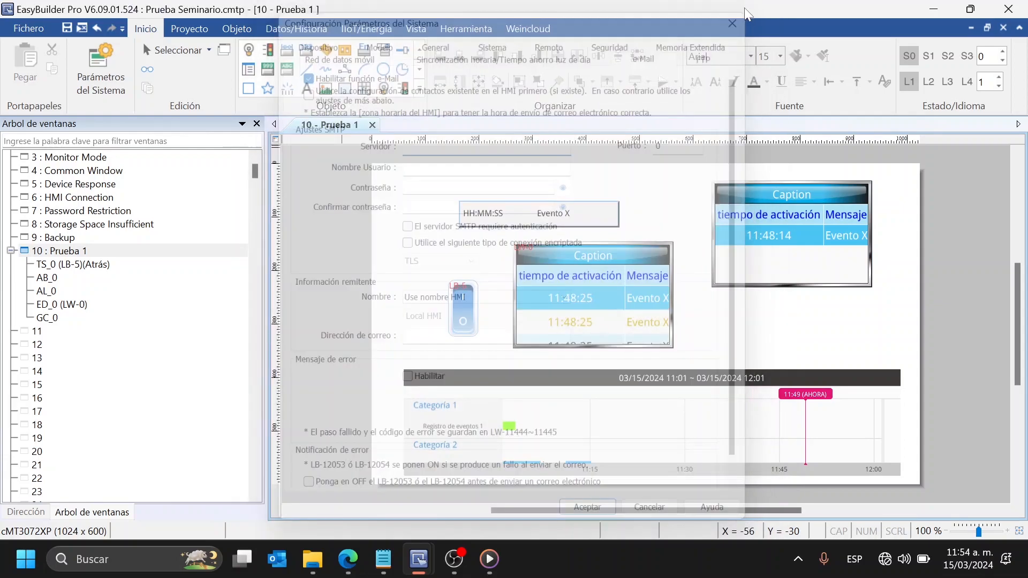
click(746, 12)
Switch to the Prueba Correo project and open the e-mail settings of the first alarm event in its event log
mouse_move(419, 559)
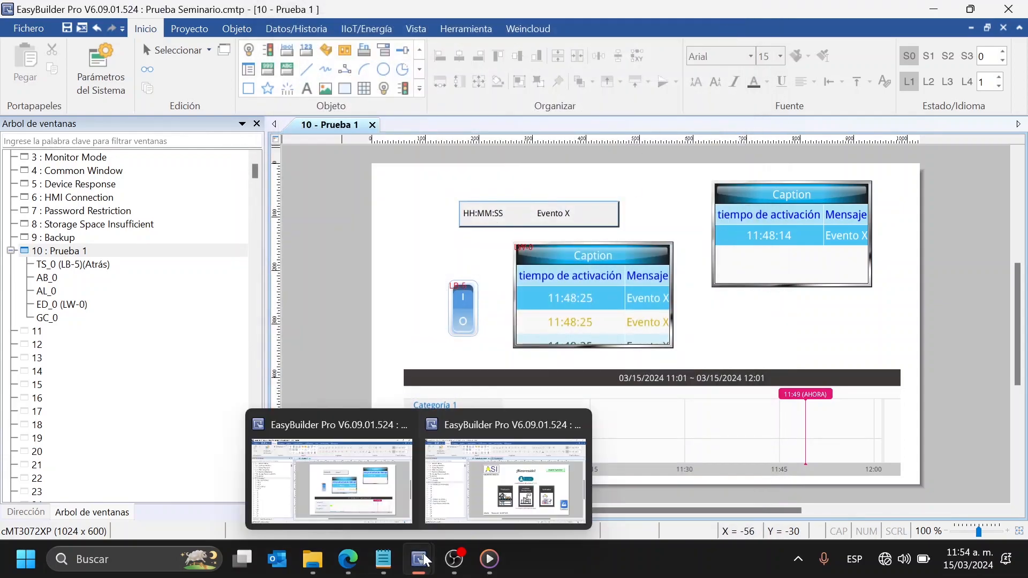
click(483, 486)
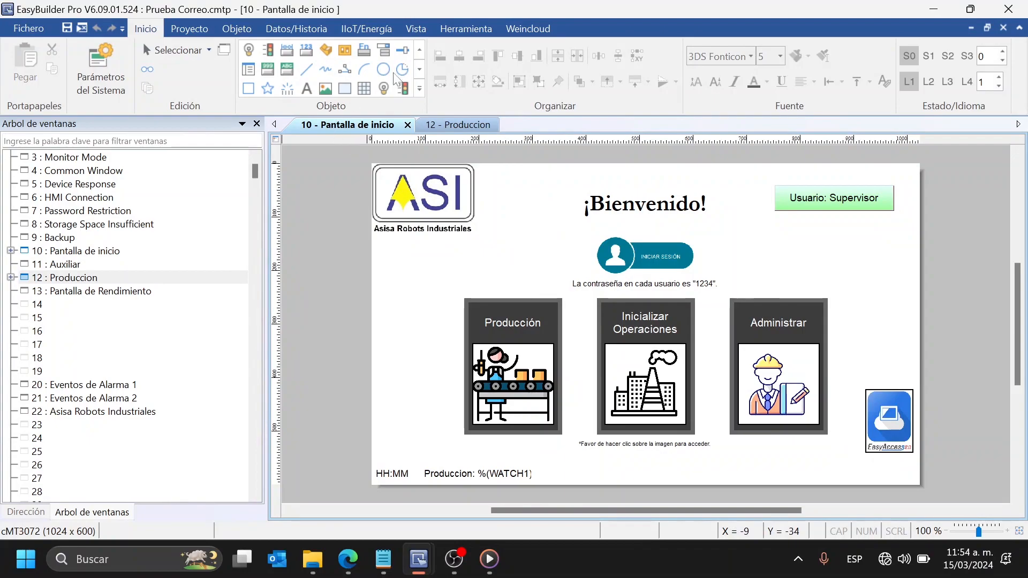
click(284, 28)
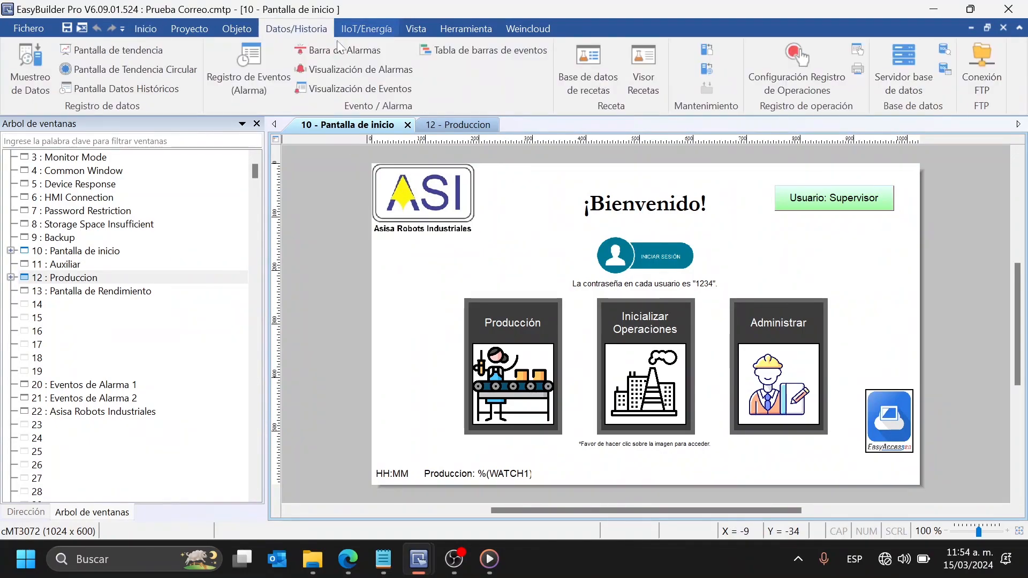
click(146, 30)
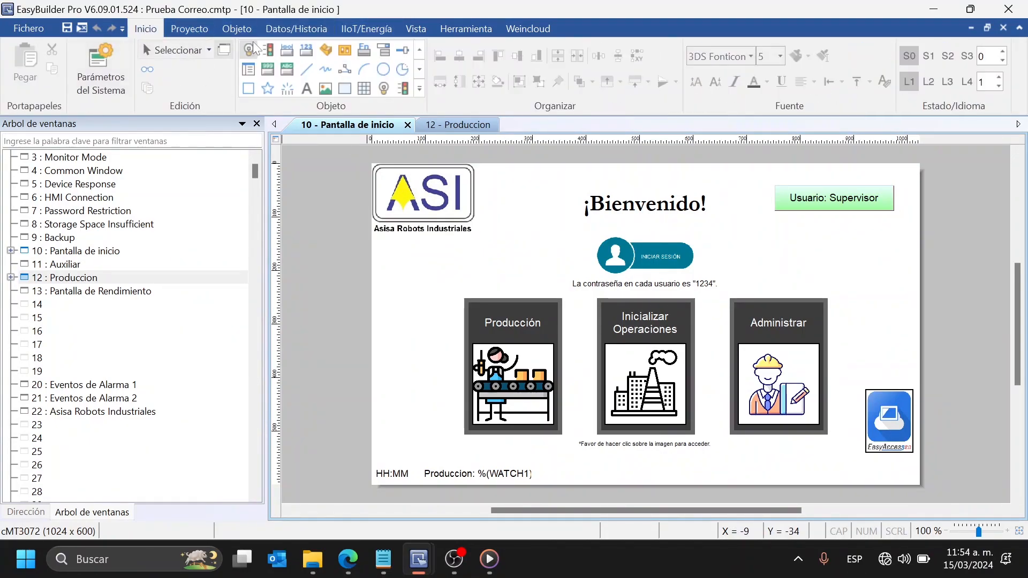
click(284, 32)
click(249, 70)
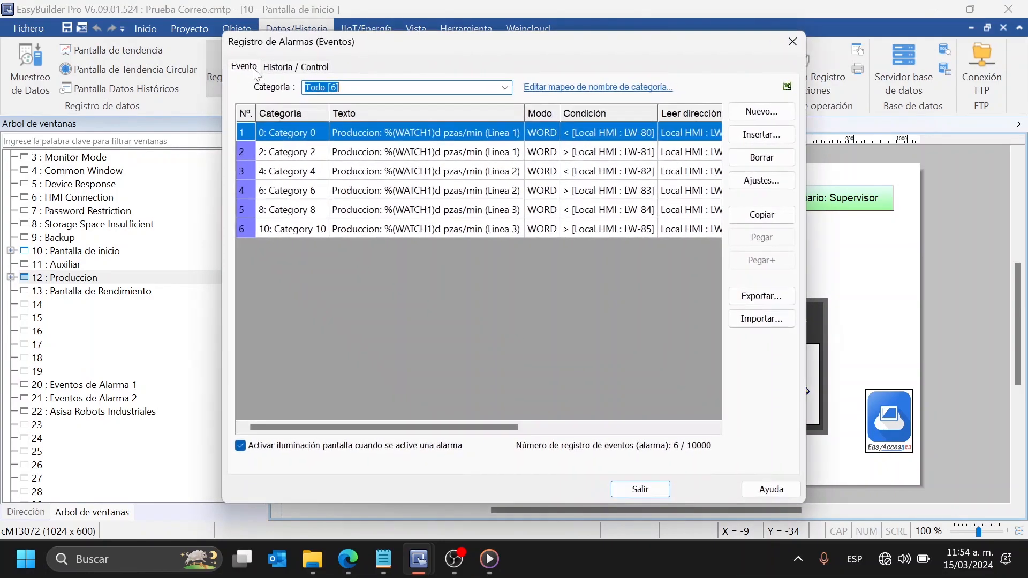
double_click(342, 138)
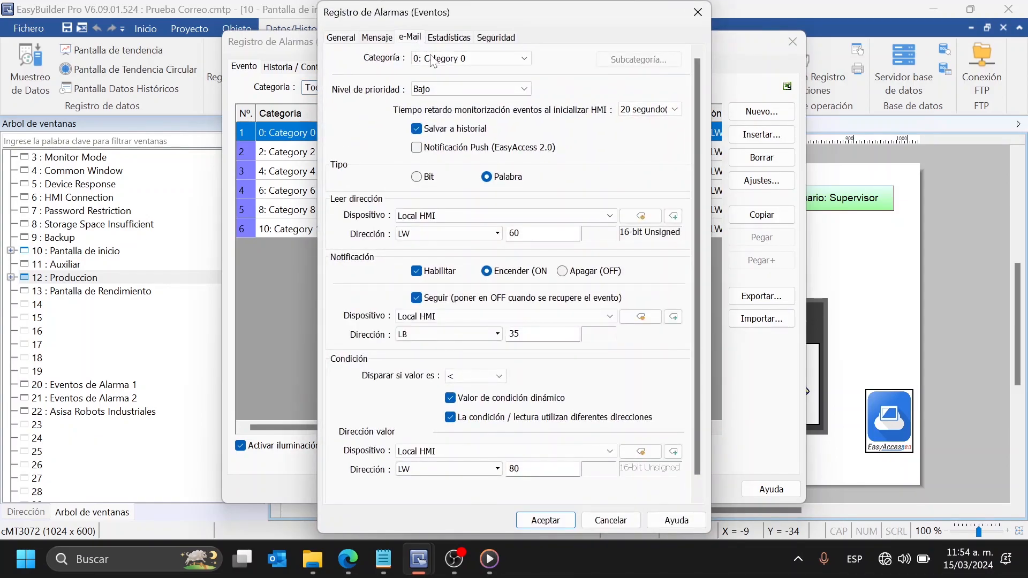
click(418, 39)
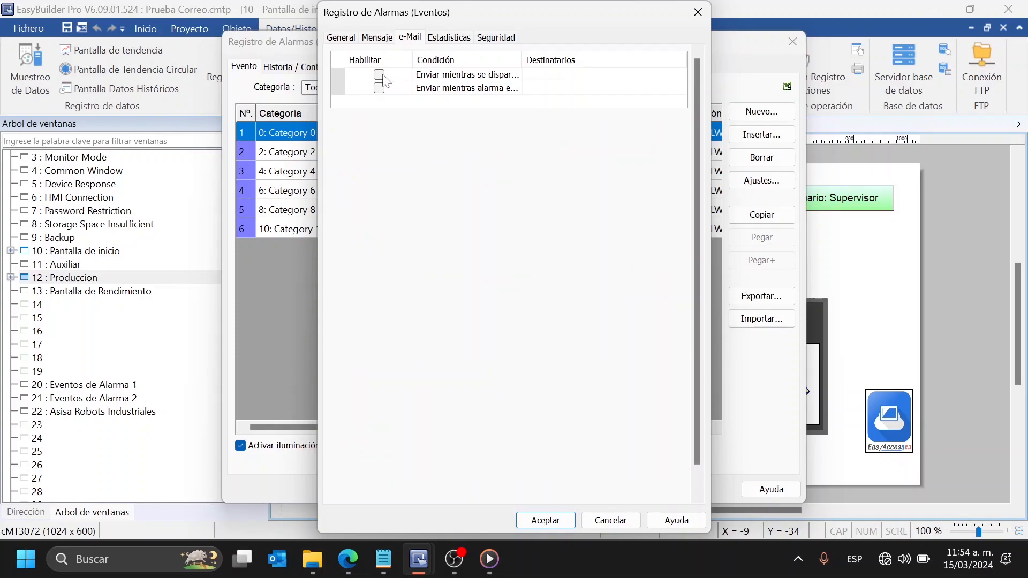
Enable e-mail sending for the first alarm event both while the alarm triggers and while it is clear
drag(522, 59, 570, 59)
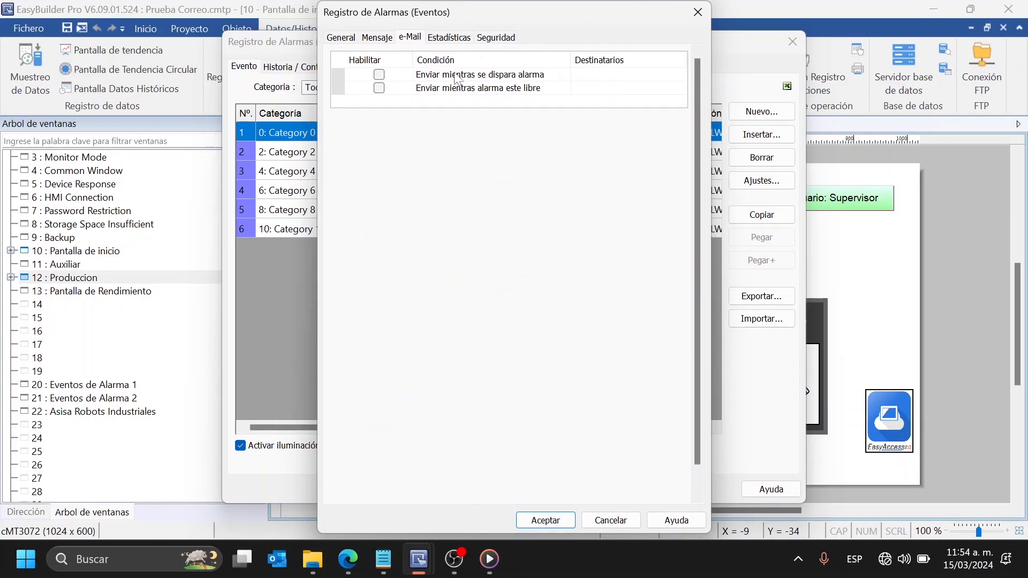
click(380, 74)
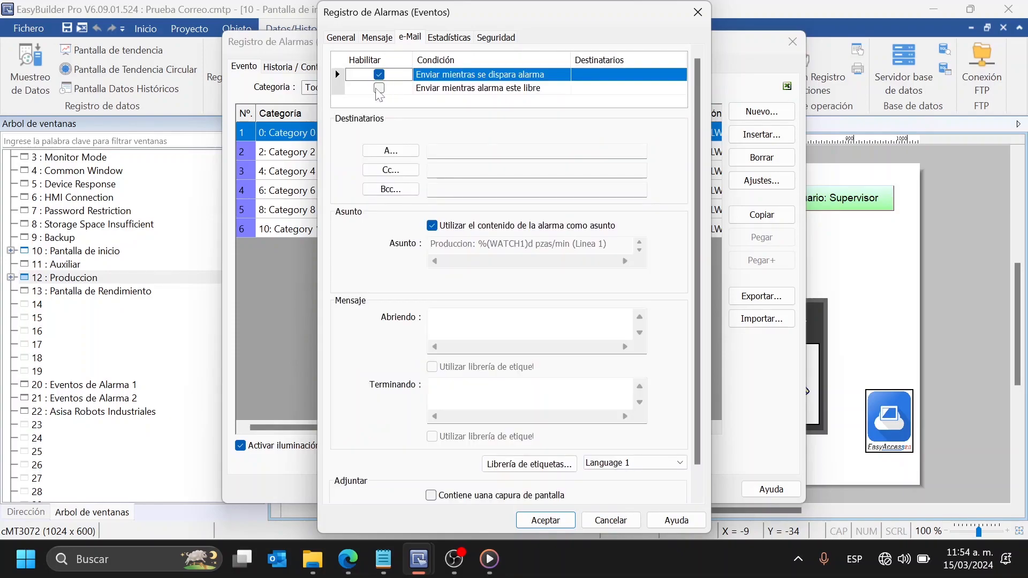
click(379, 87)
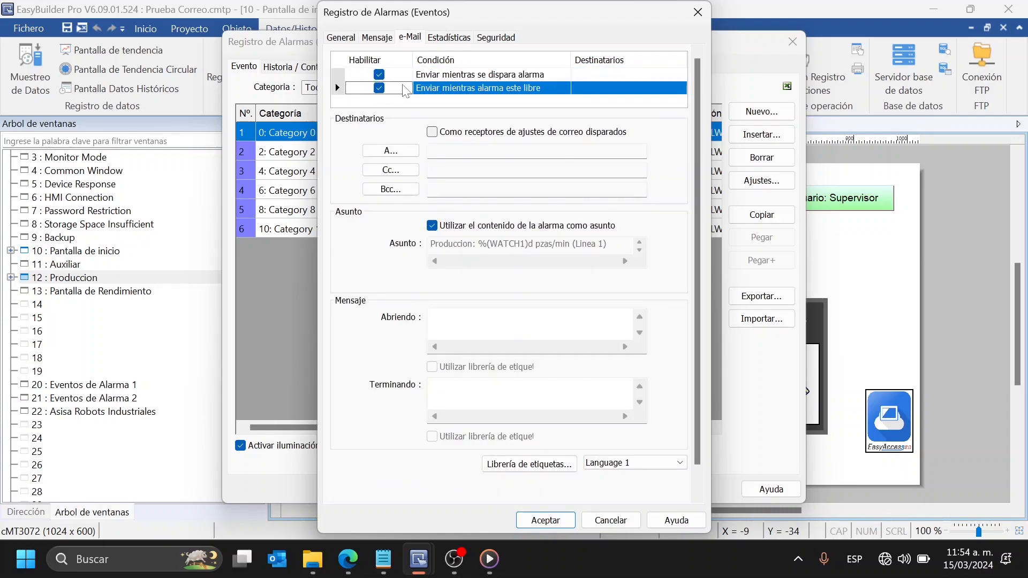
click(471, 78)
click(433, 91)
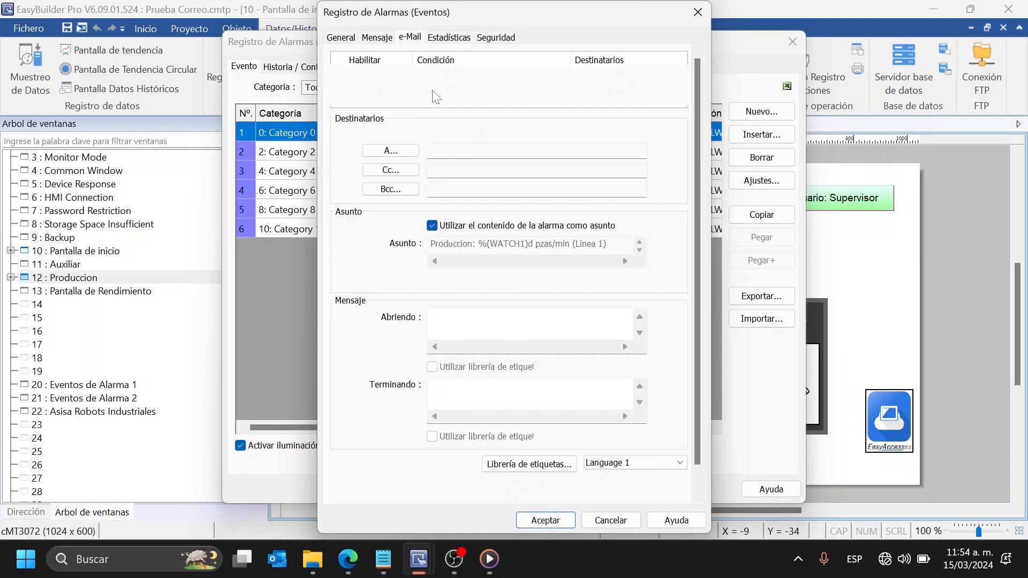
click(440, 77)
click(443, 90)
click(444, 78)
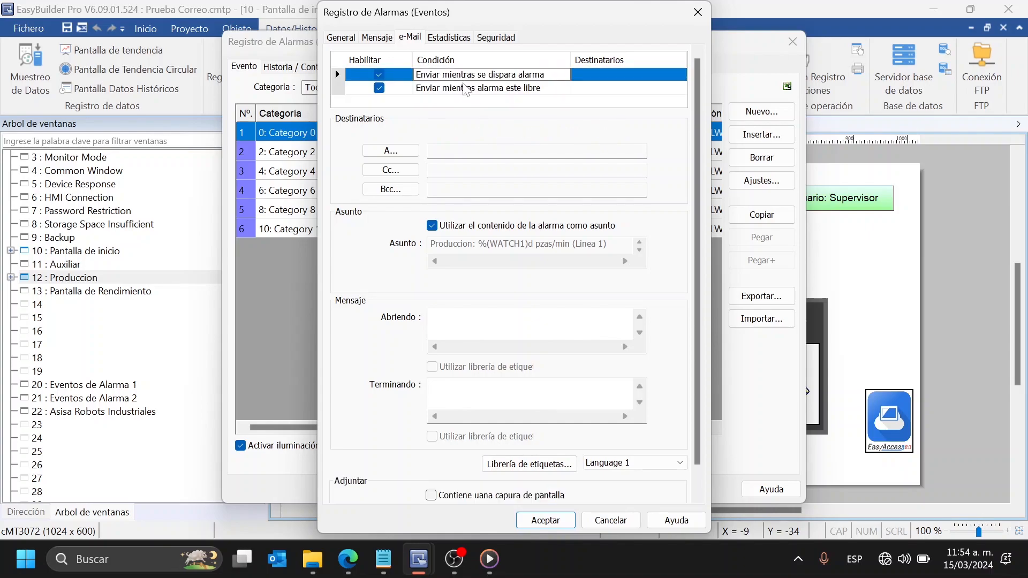
Attach a screen capture of window 10. Pantalla de inicio to the e-mail sent when the alarm triggers
click(500, 498)
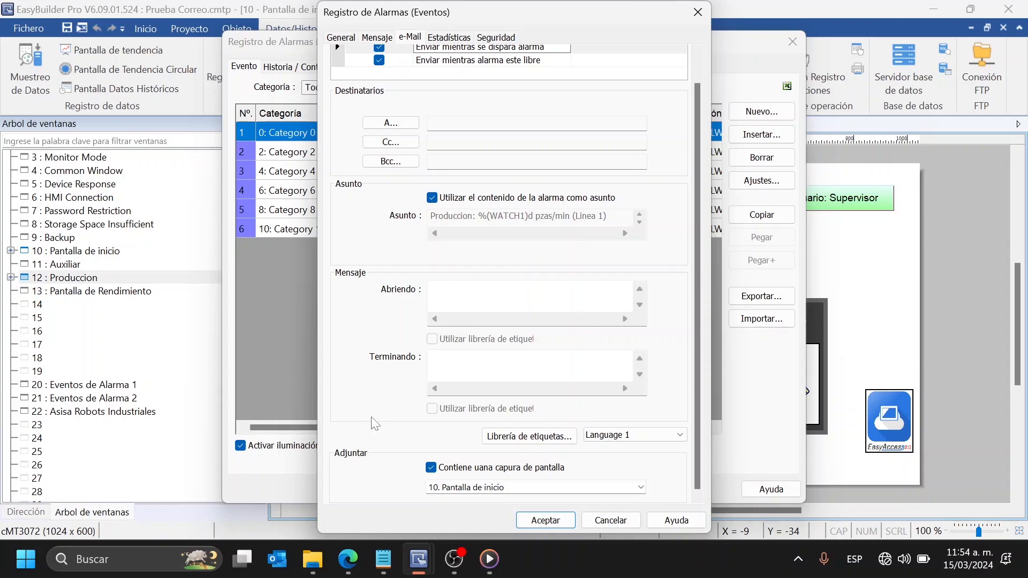
scroll(376, 425, up, 1)
scroll(410, 373, down, 1)
scroll(679, 374, up, 1)
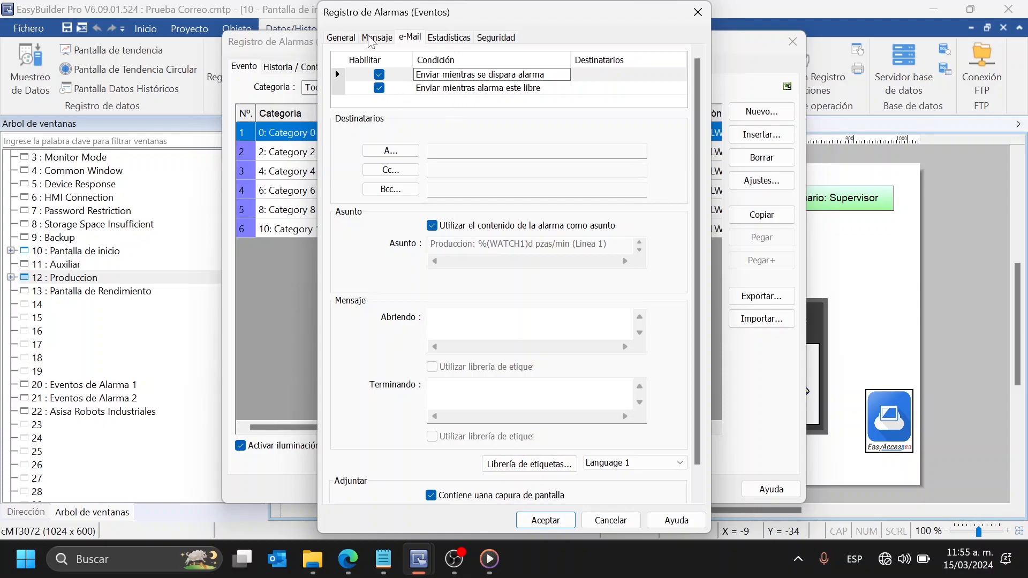
Stop using the alarm content as the e-mail subject and check the recipient fields
click(407, 41)
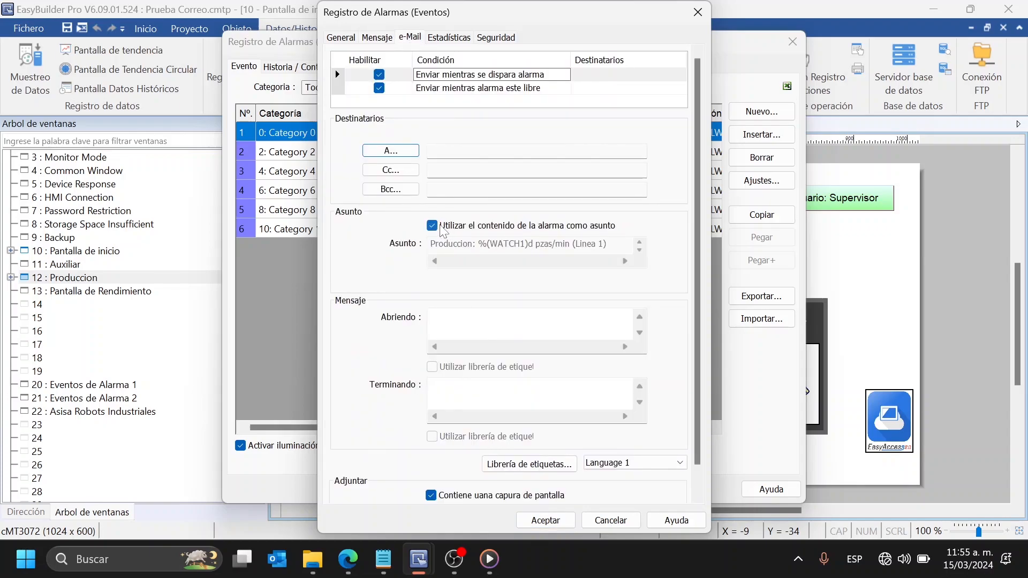
click(441, 229)
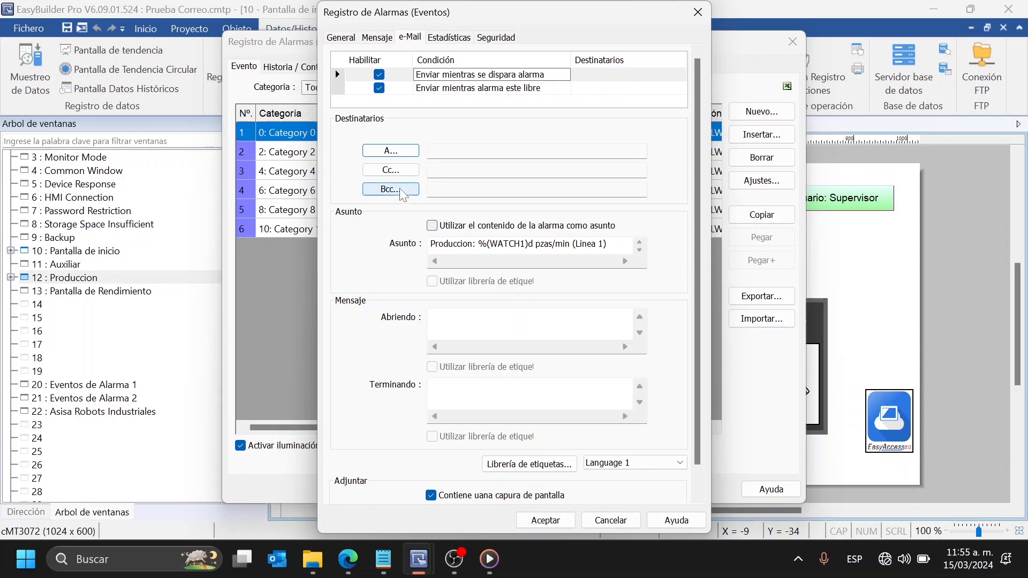
click(431, 190)
click(447, 170)
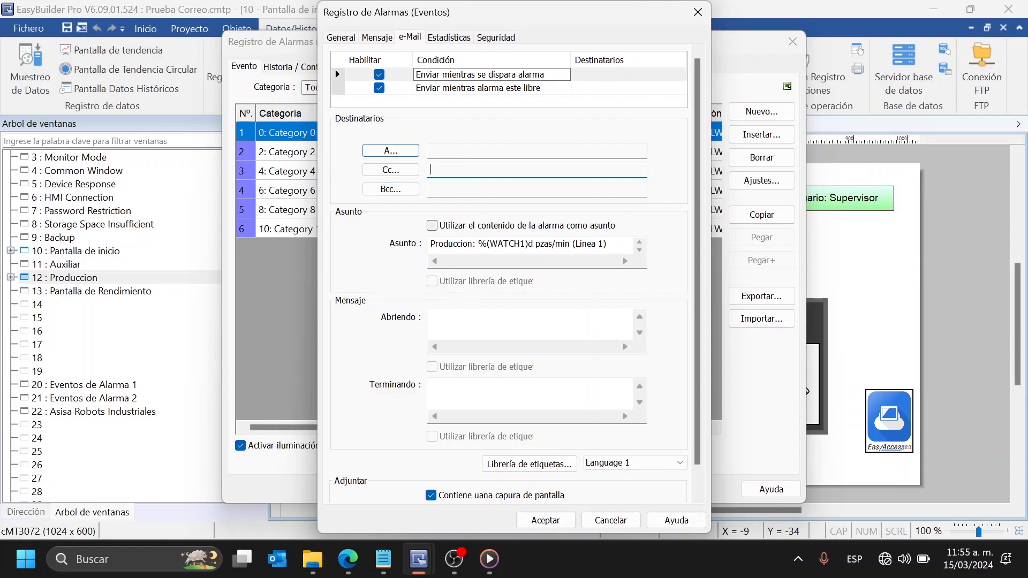
Review the opening and closing message fields, discard the alarm e-mail settings, and close the event log
click(482, 323)
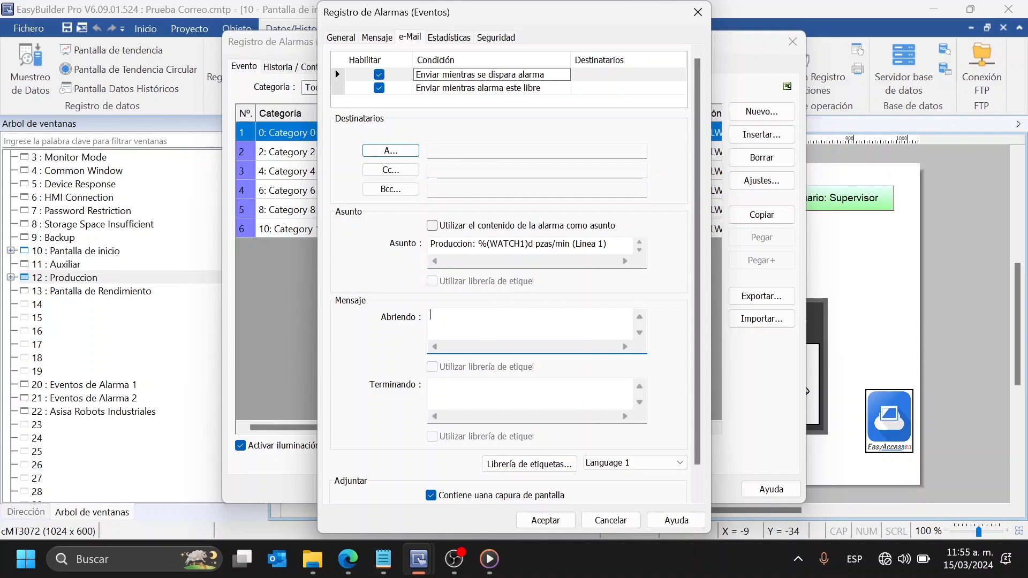
key(Tab)
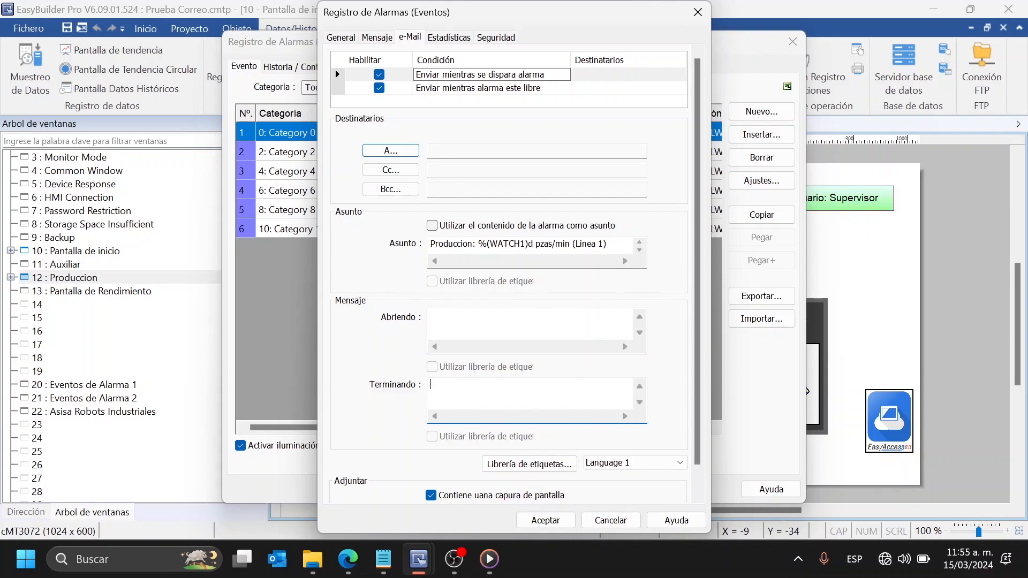
click(459, 320)
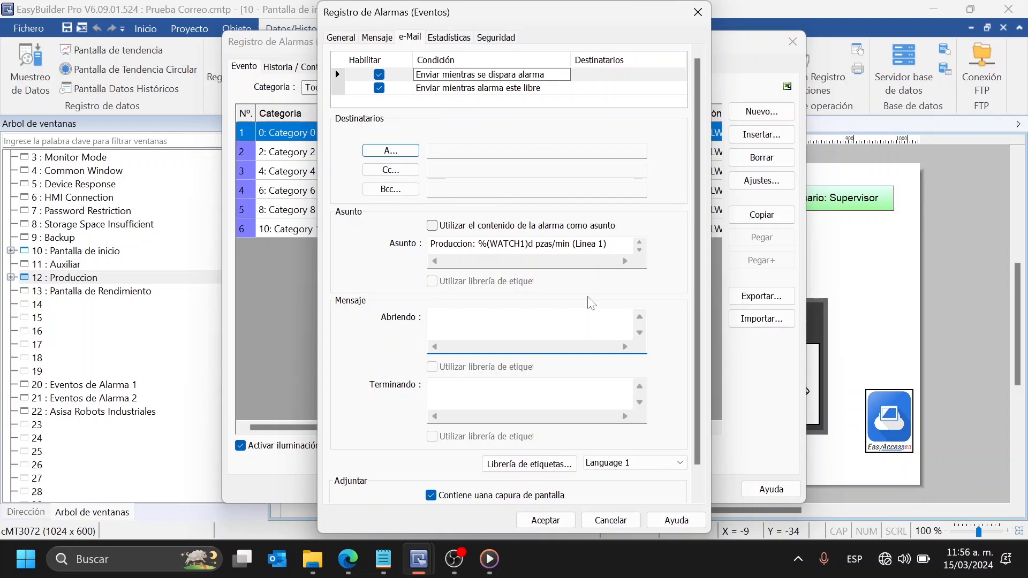
scroll(509, 268, down, 1)
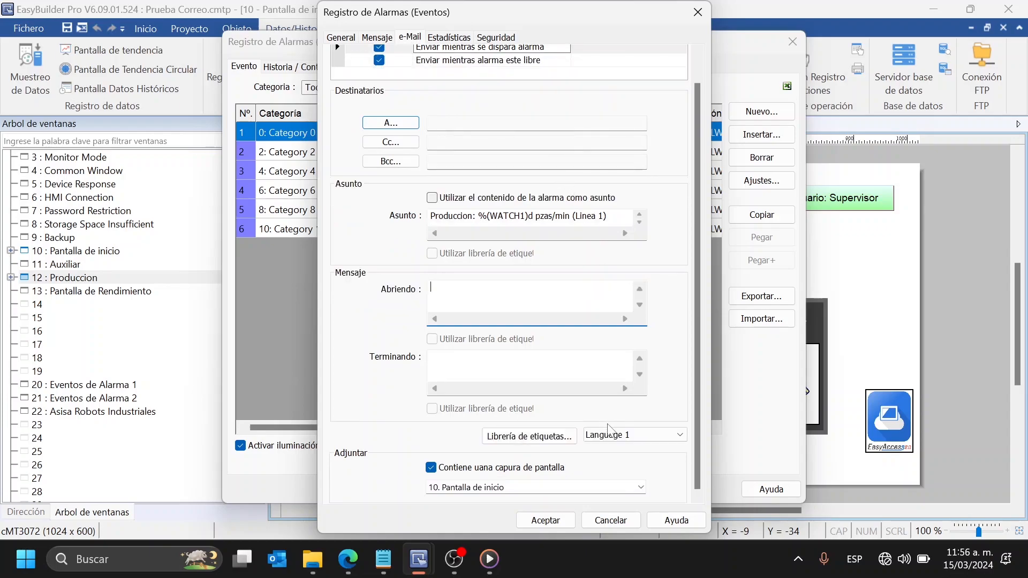
scroll(585, 432, up, 1)
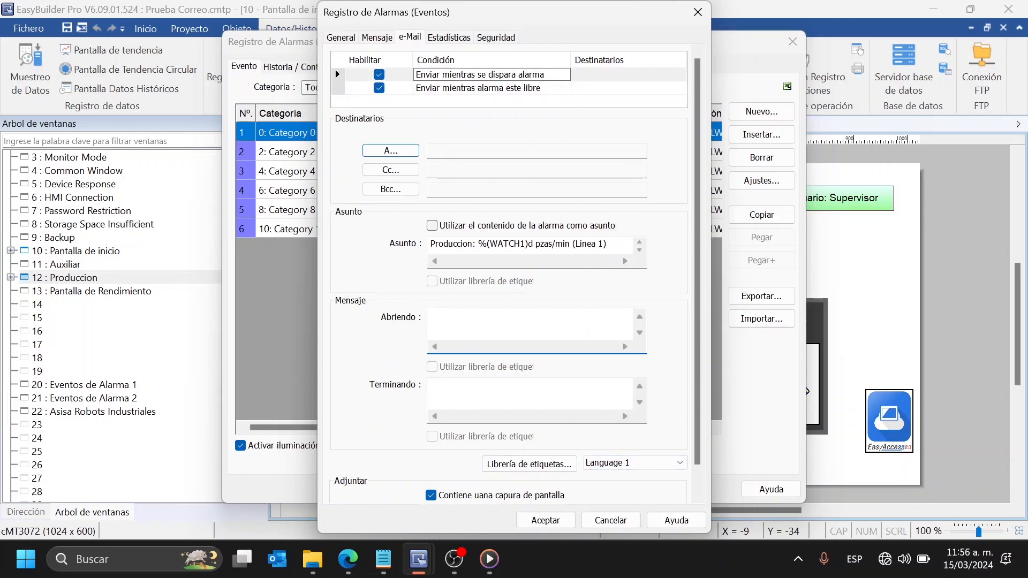
click(698, 13)
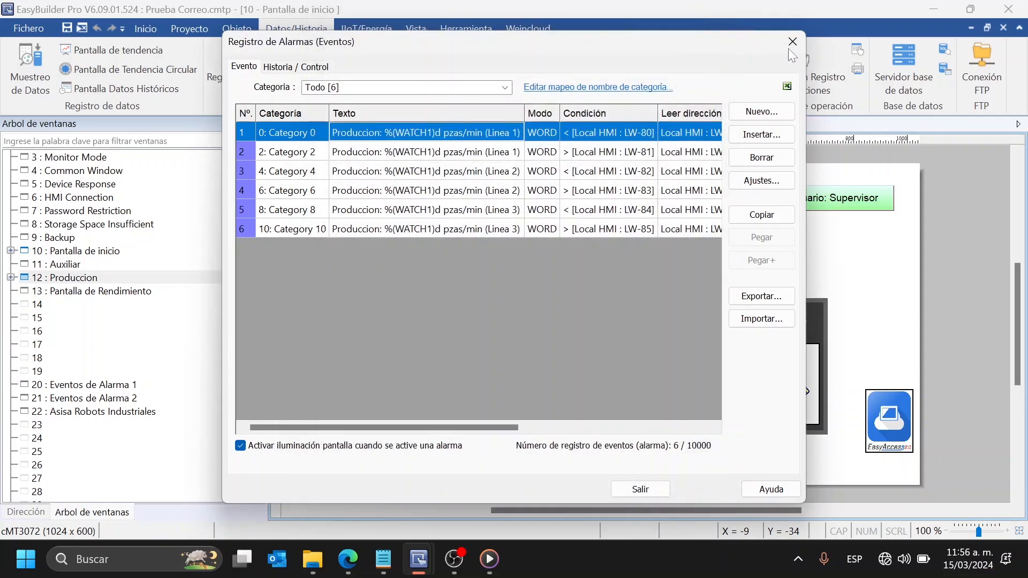
click(792, 42)
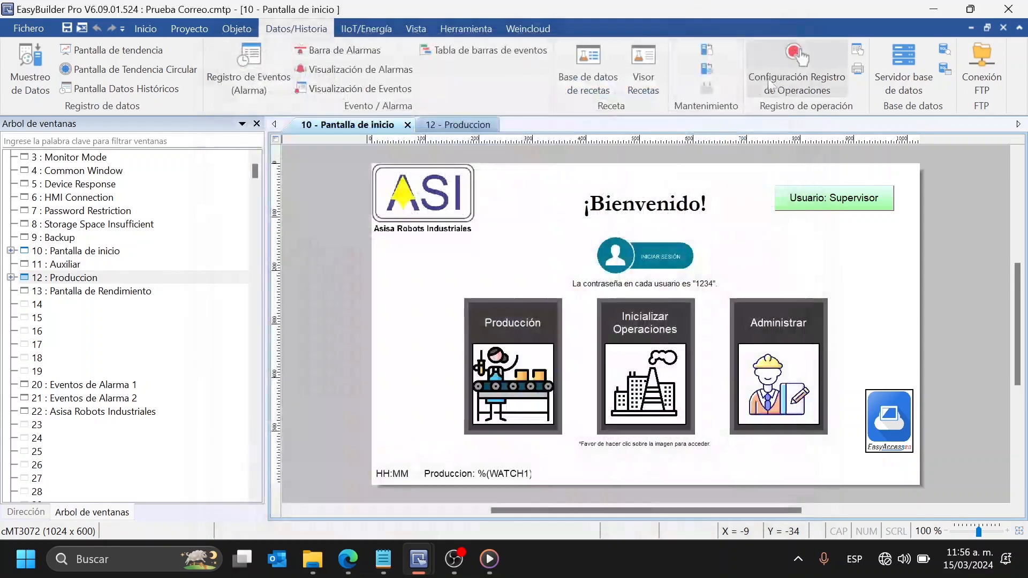
Try the .txt extension option in a new backup object's e-mail settings, discard the object, and start closing the Prueba Correo project
click(707, 48)
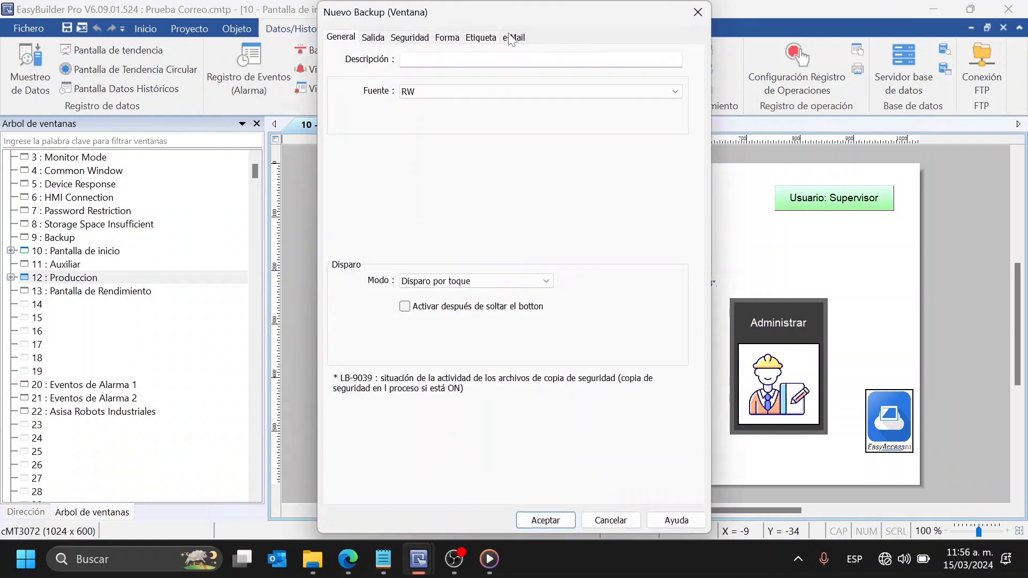
click(512, 39)
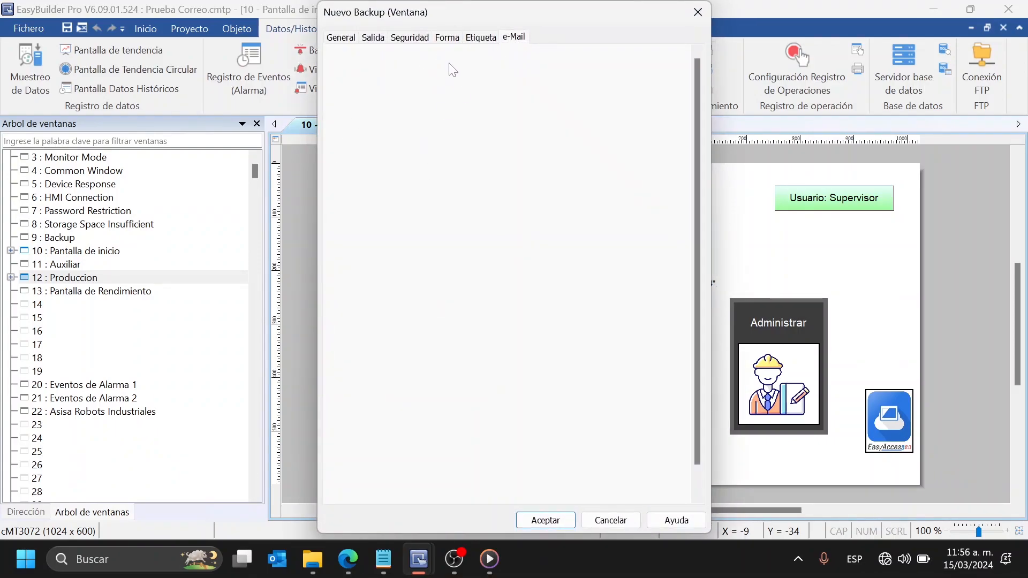
click(373, 37)
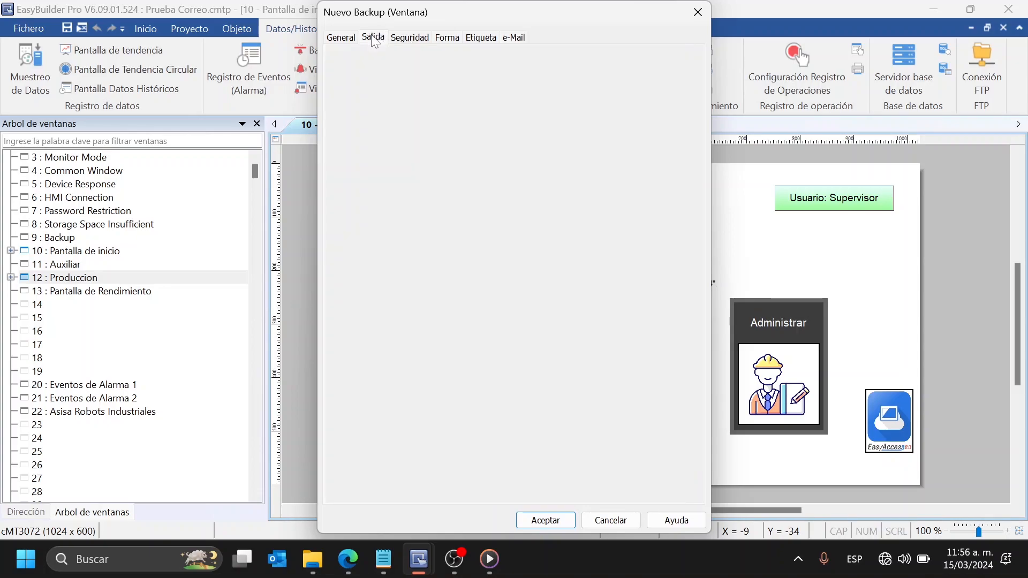
click(614, 78)
click(525, 34)
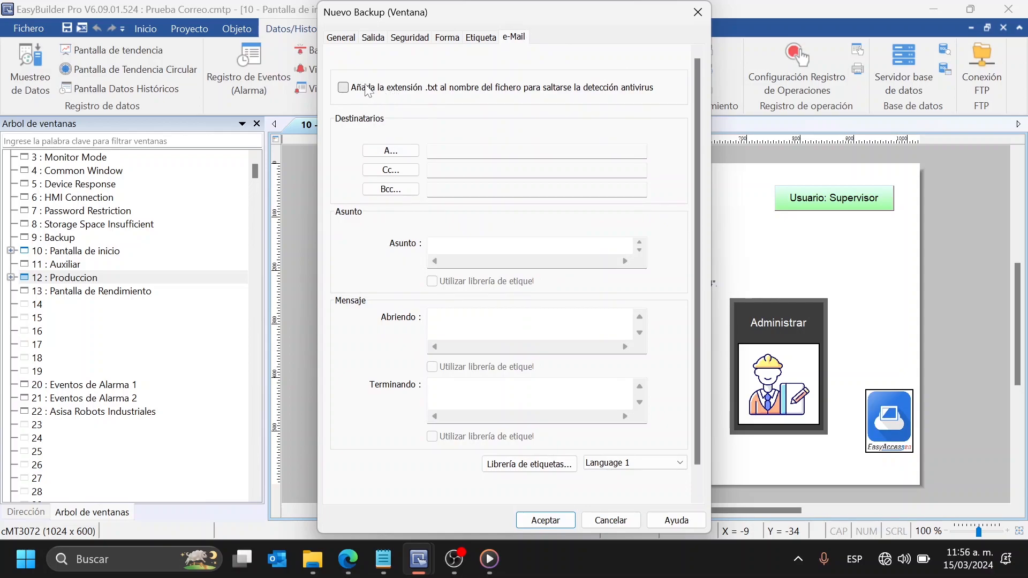
click(343, 88)
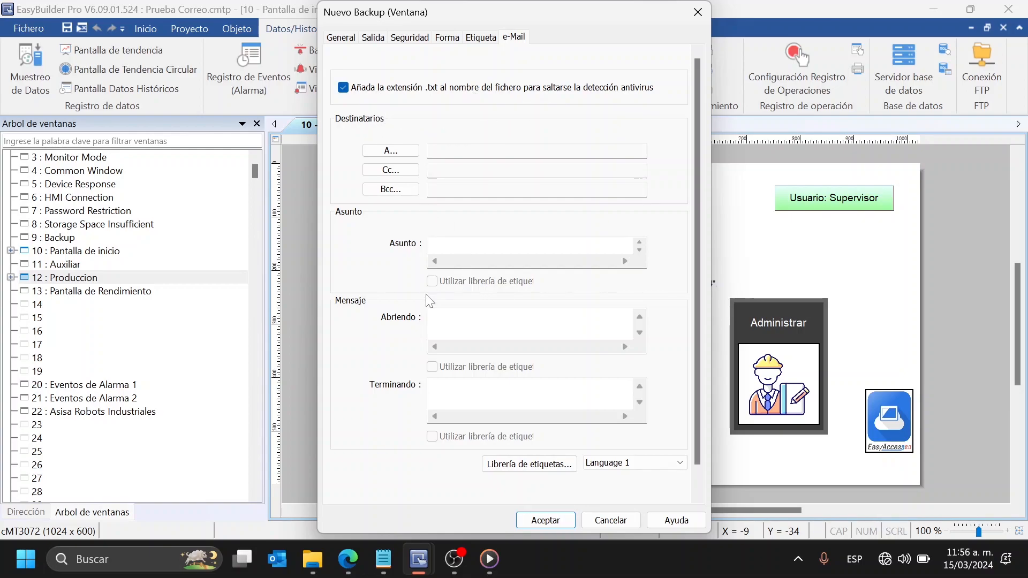
click(697, 13)
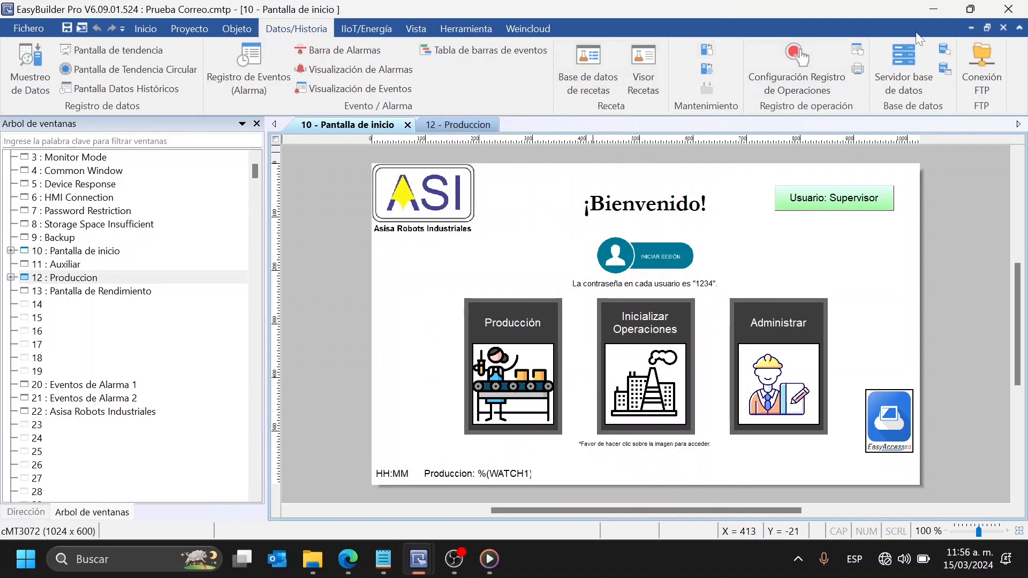
click(1008, 9)
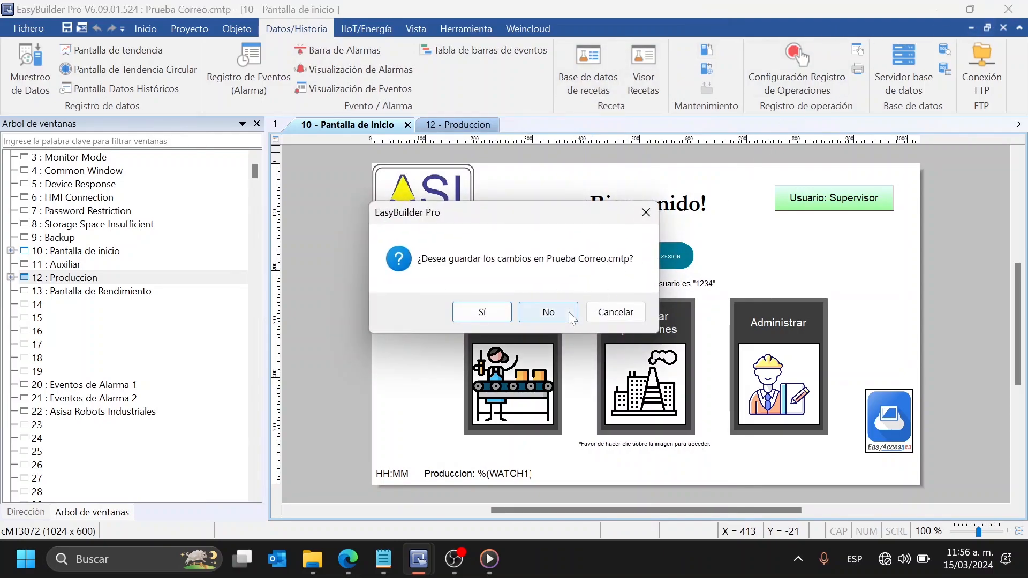
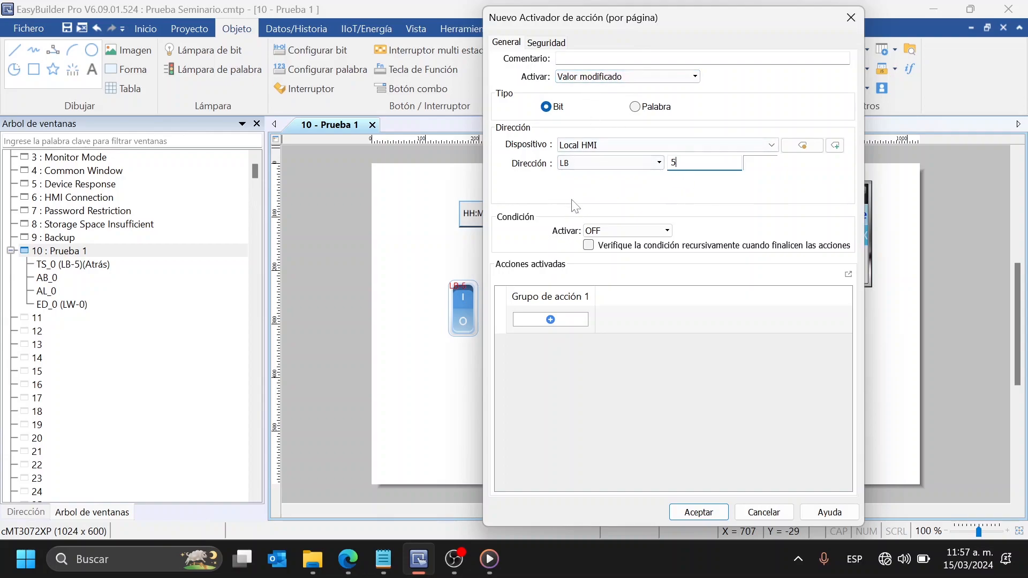
Set the LB-5 action trigger's condition to ON and add a popup action for window 50. Keypad 1 - Integer
click(626, 237)
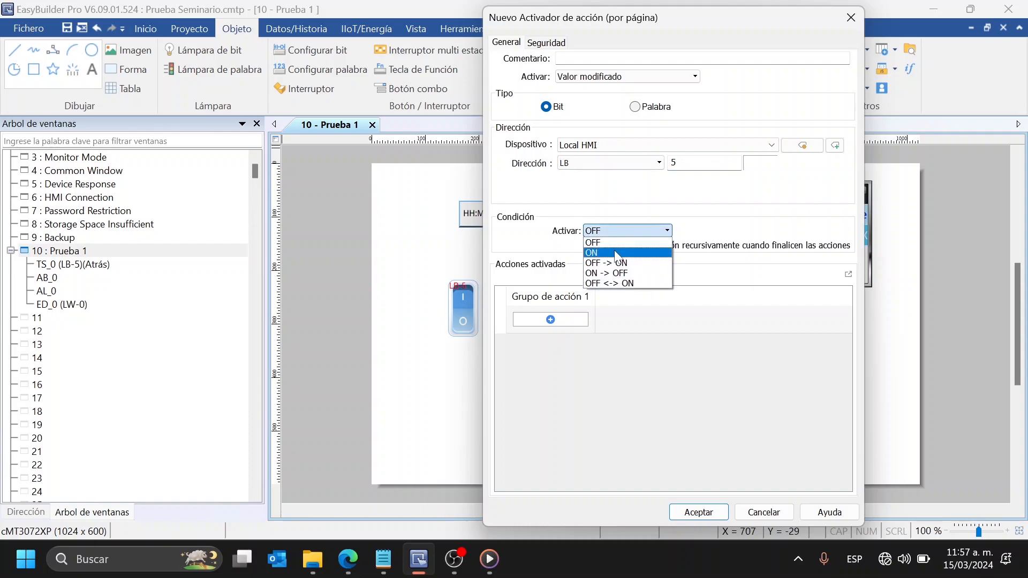
click(622, 250)
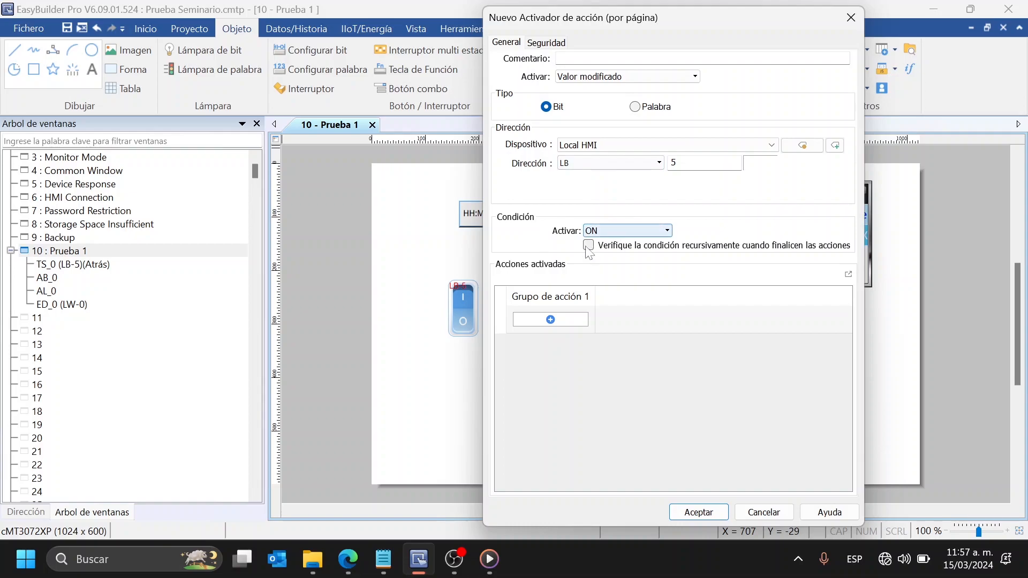
click(557, 320)
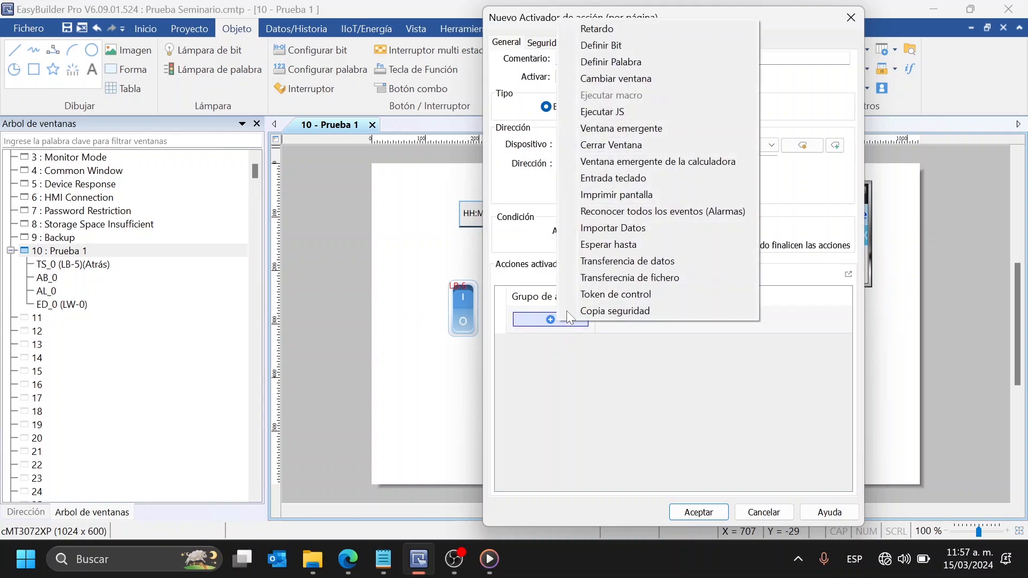
click(637, 129)
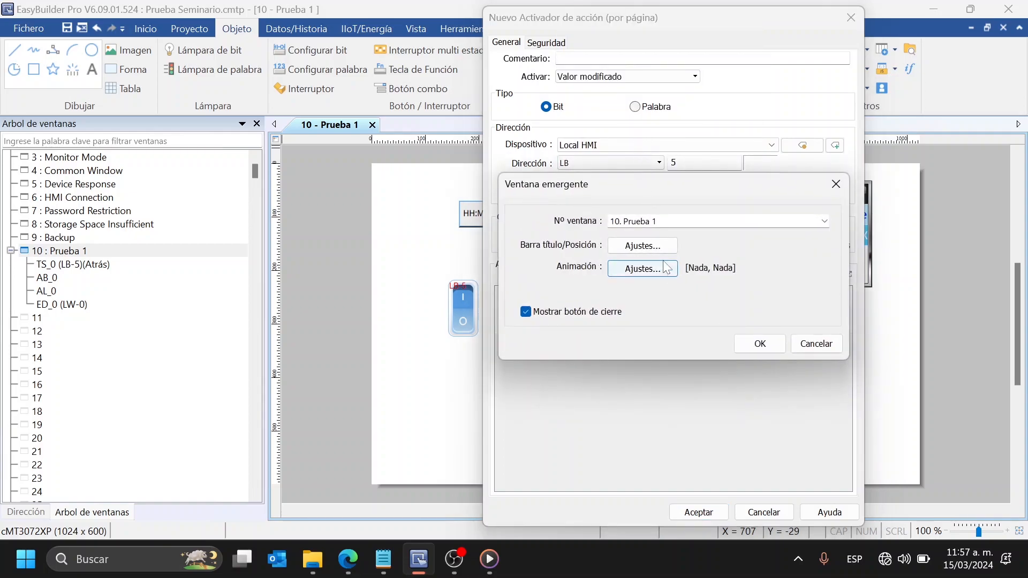
click(824, 222)
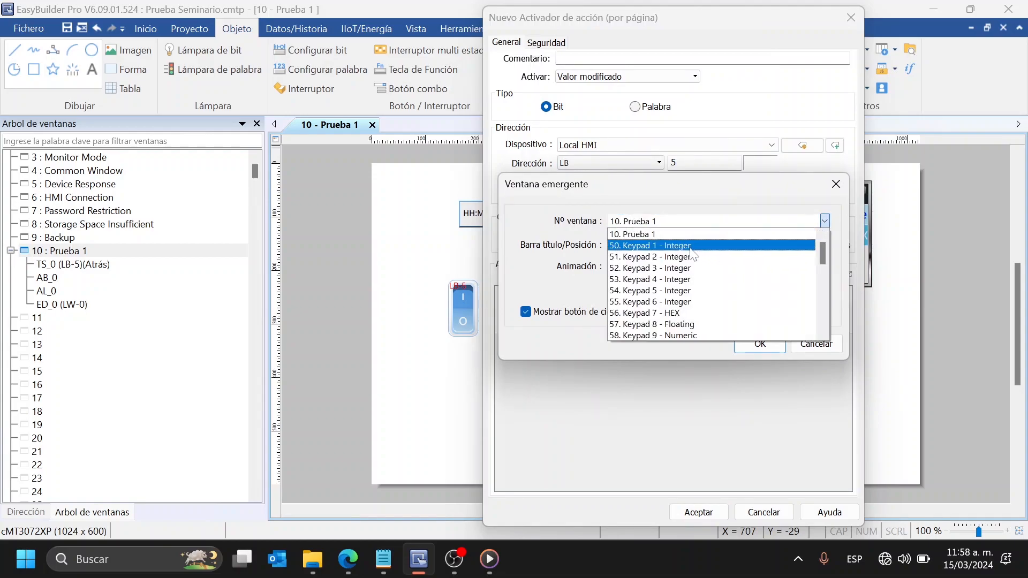
click(689, 247)
click(751, 344)
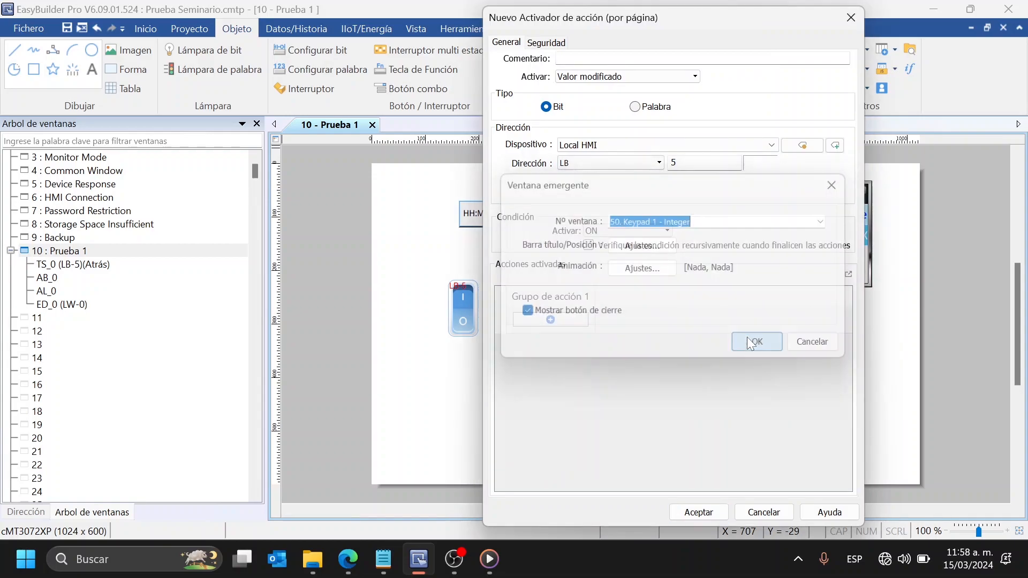
Place the LB-5 action trigger on the Prueba 1 screen and move it to the page's upper-left corner
click(701, 509)
click(544, 199)
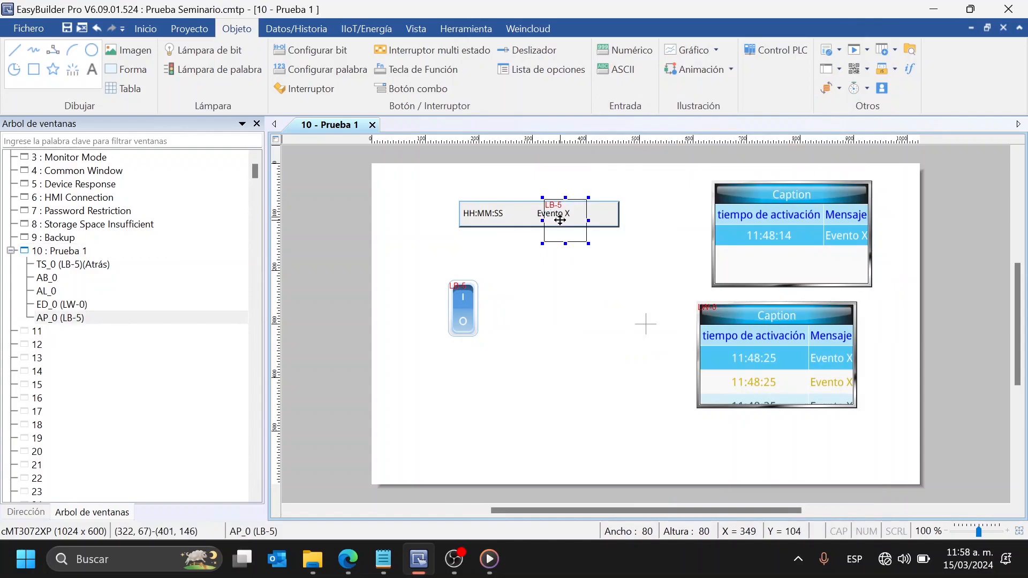
drag(561, 220, 404, 188)
click(354, 168)
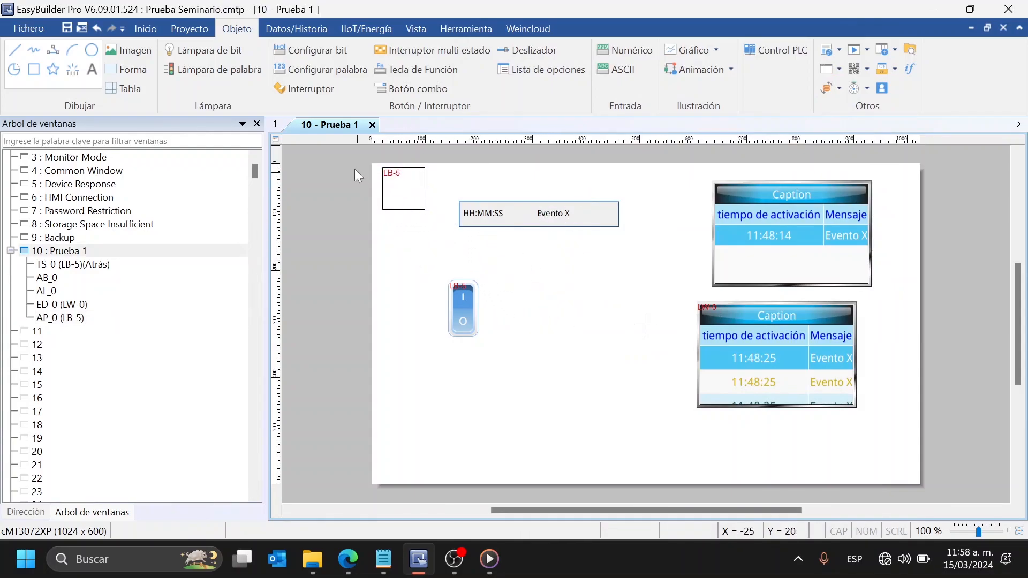
Create window 11 and set its size to 600 wide by 400 high
click(11, 250)
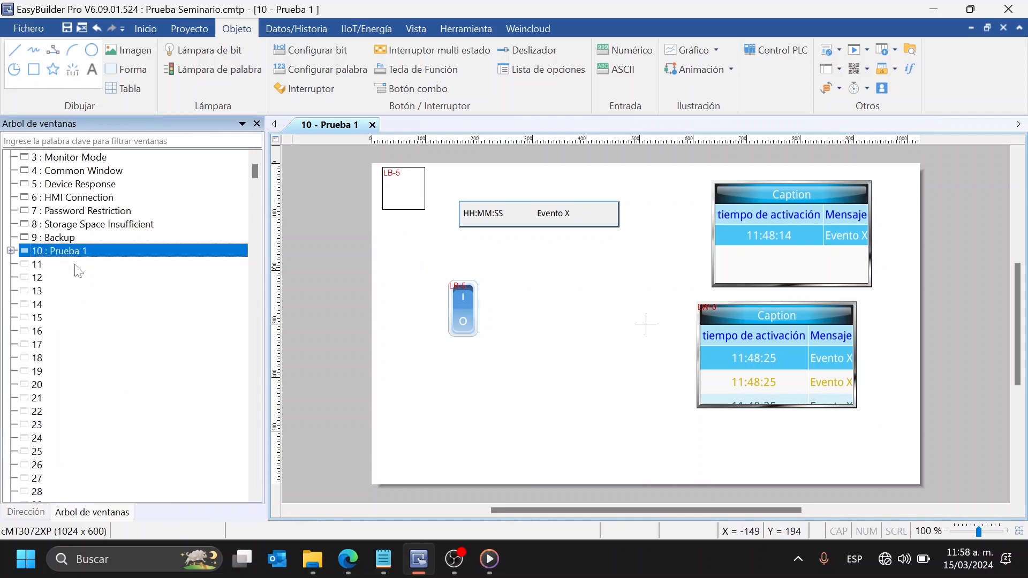
click(75, 268)
right_click(72, 265)
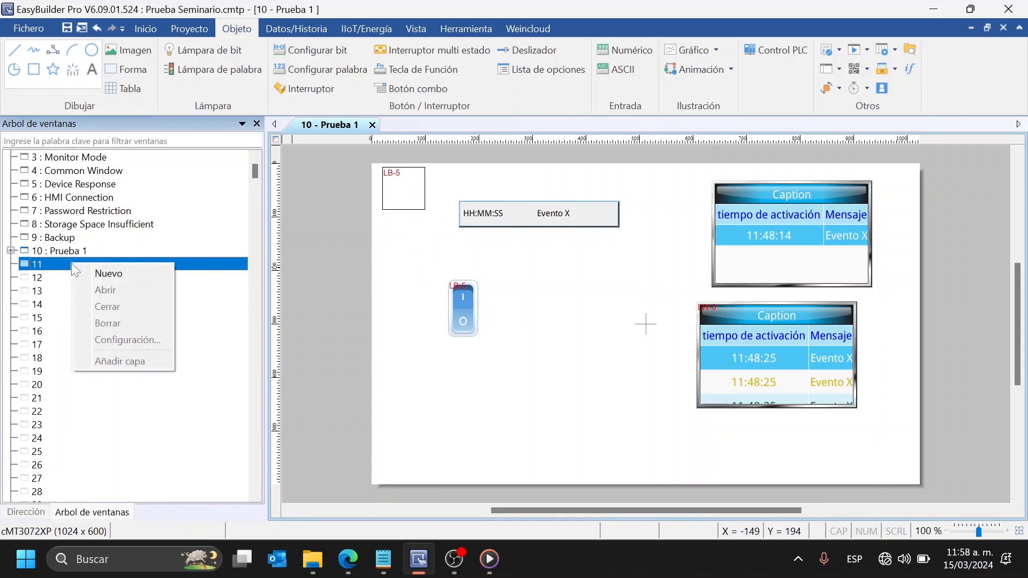
click(107, 274)
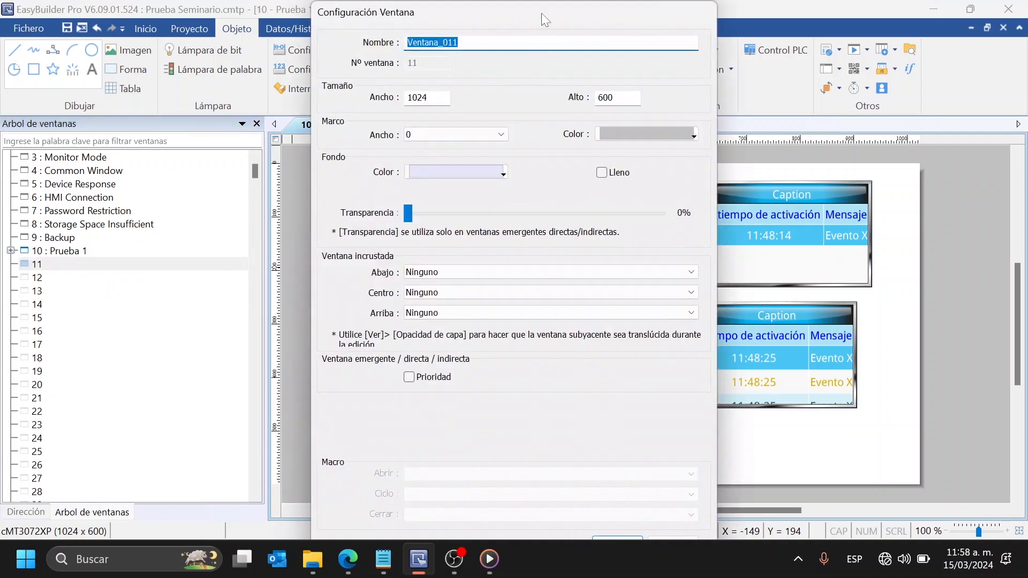
drag(541, 13, 597, 14)
click(493, 99)
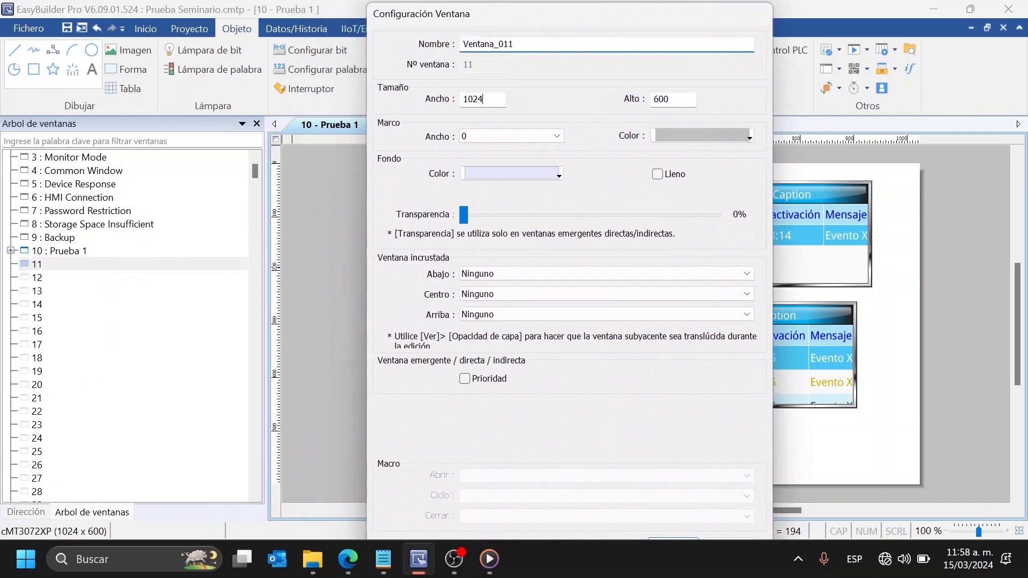
drag(485, 99, 458, 106)
text(600)
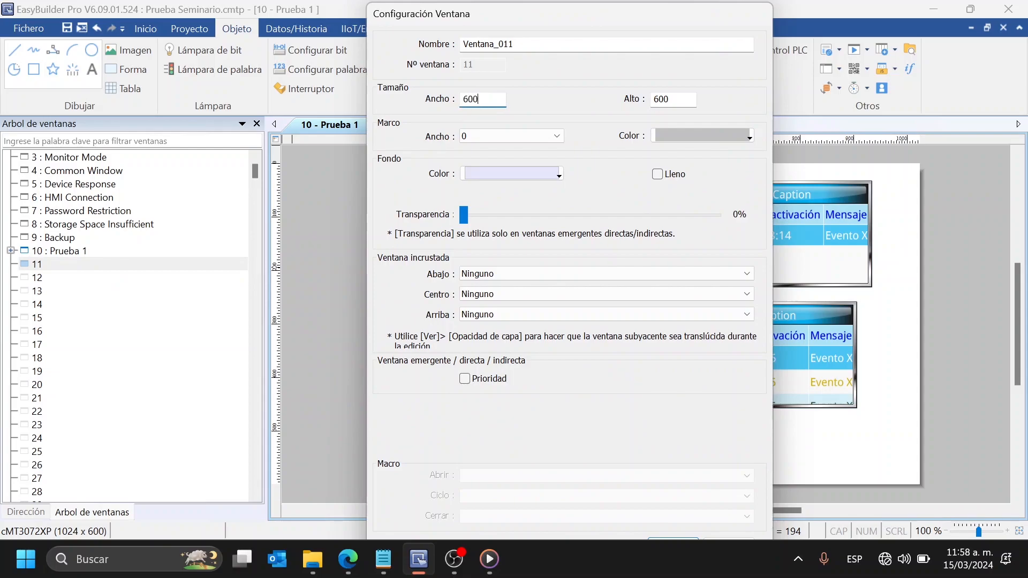
double_click(661, 99)
text(400)
Enable priority for the new window, name it Emergencia, and accept its settings
click(465, 378)
click(466, 379)
click(465, 380)
click(465, 379)
key(Tab)
text(Eme)
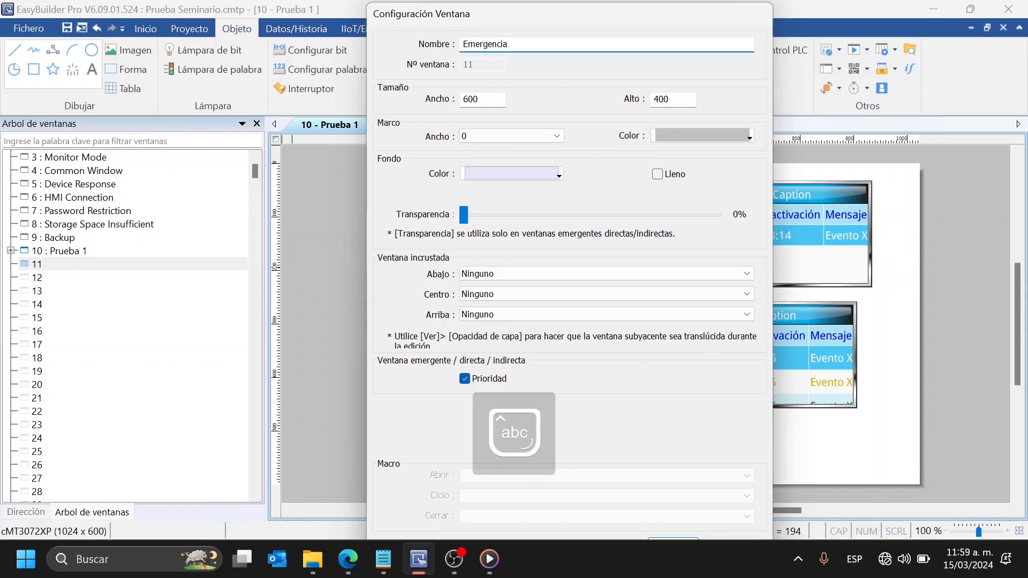
text(rgencia)
key(Return)
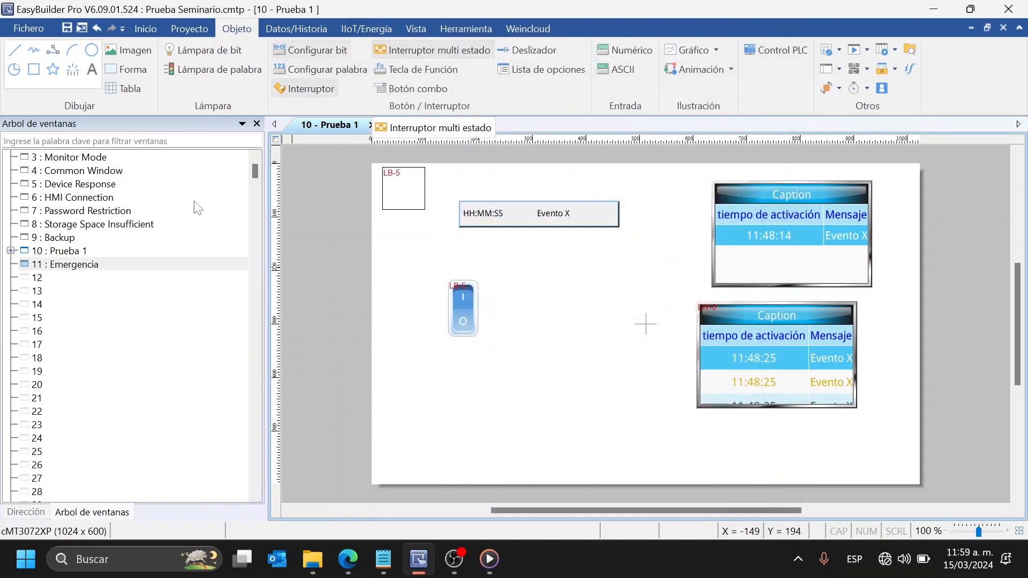
Open the Emergencia window for editing
click(131, 271)
double_click(124, 265)
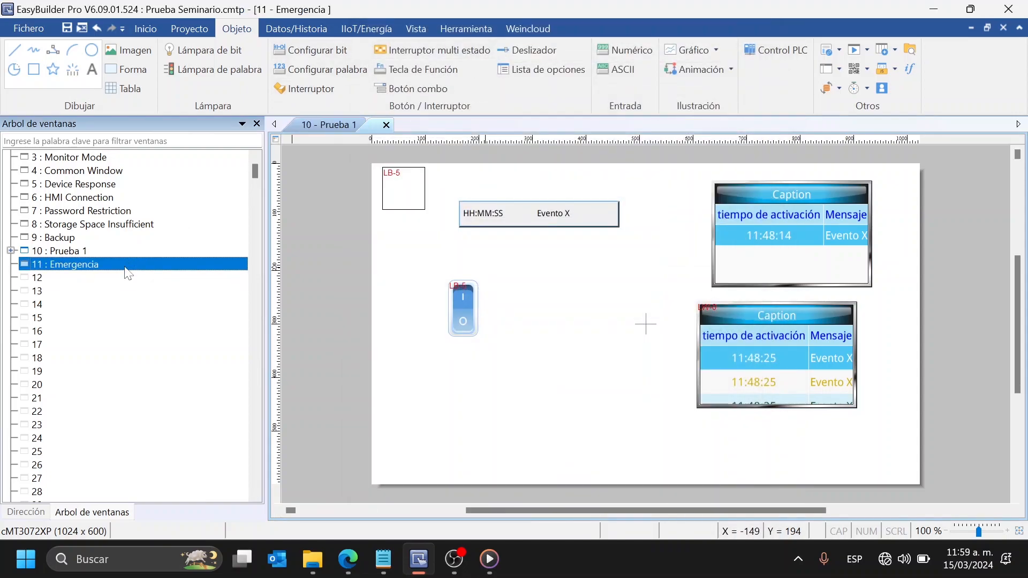
click(1019, 532)
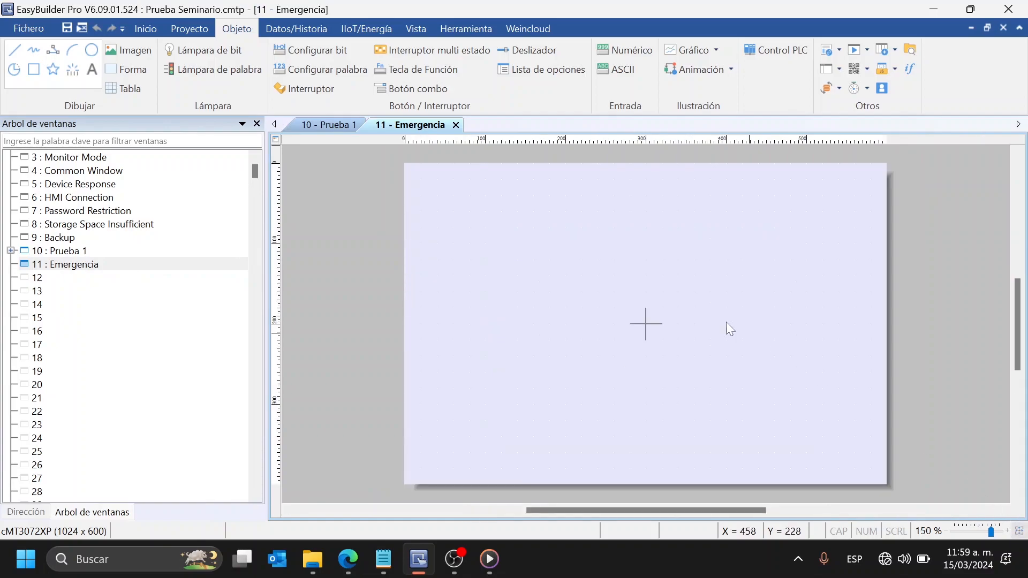
Move the LB-5 action trigger on the Prueba 1 screen to just below the toggle switch
click(322, 127)
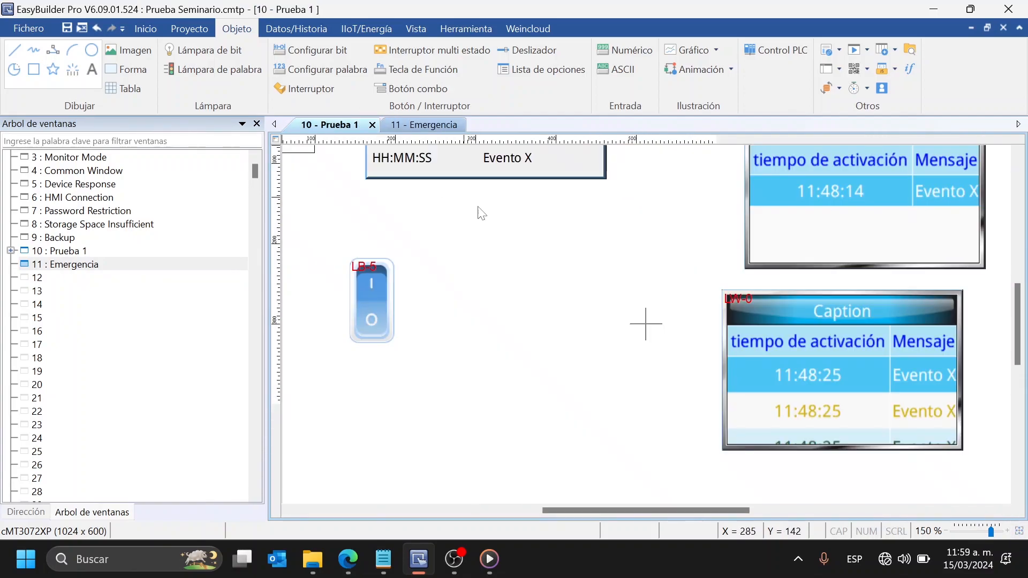
click(1019, 532)
drag(413, 190, 474, 379)
click(523, 335)
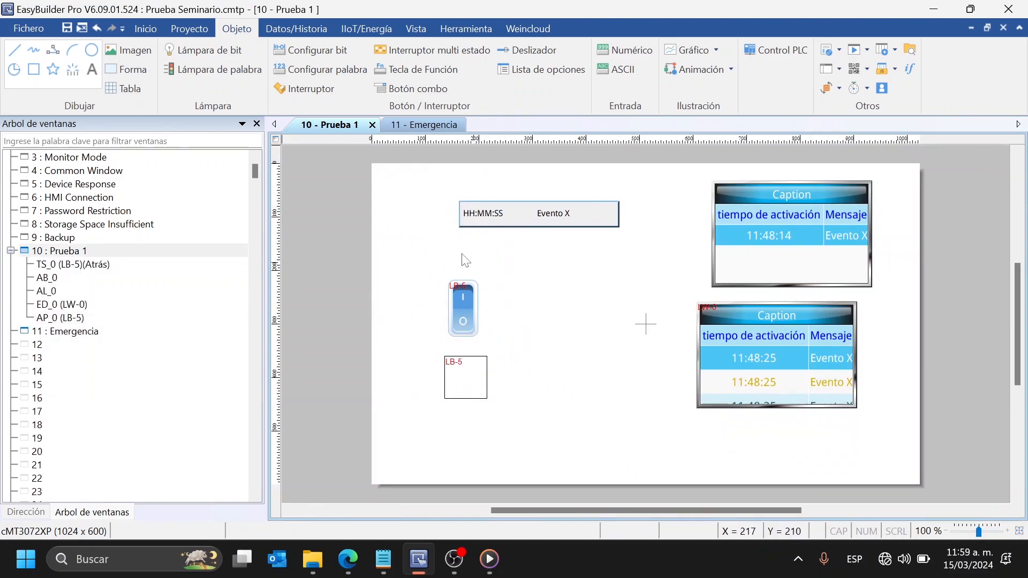
Copy the LB-5 toggle switch from Prueba 1 into the Emergencia window and place it left of the centre
click(417, 124)
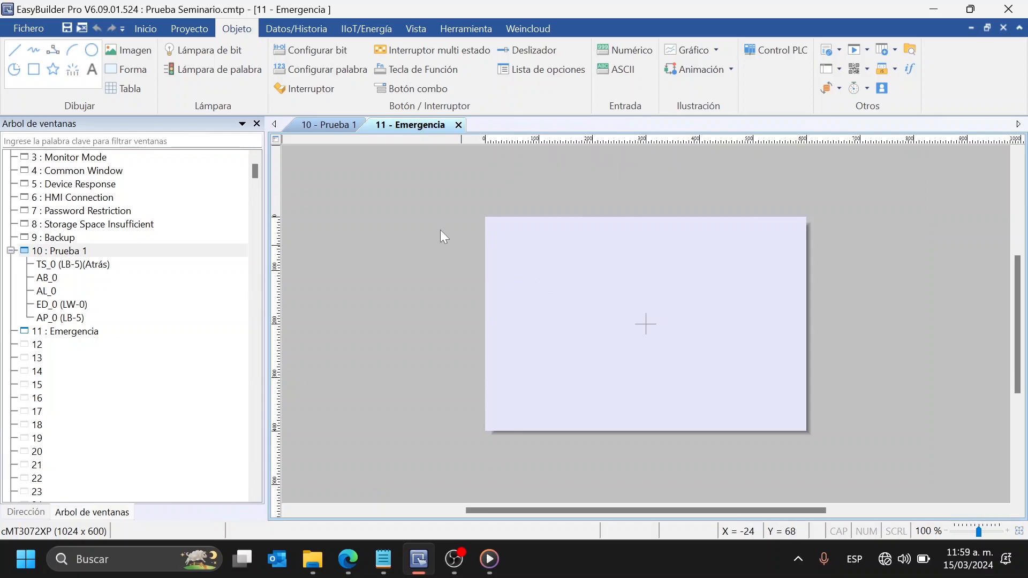
click(304, 126)
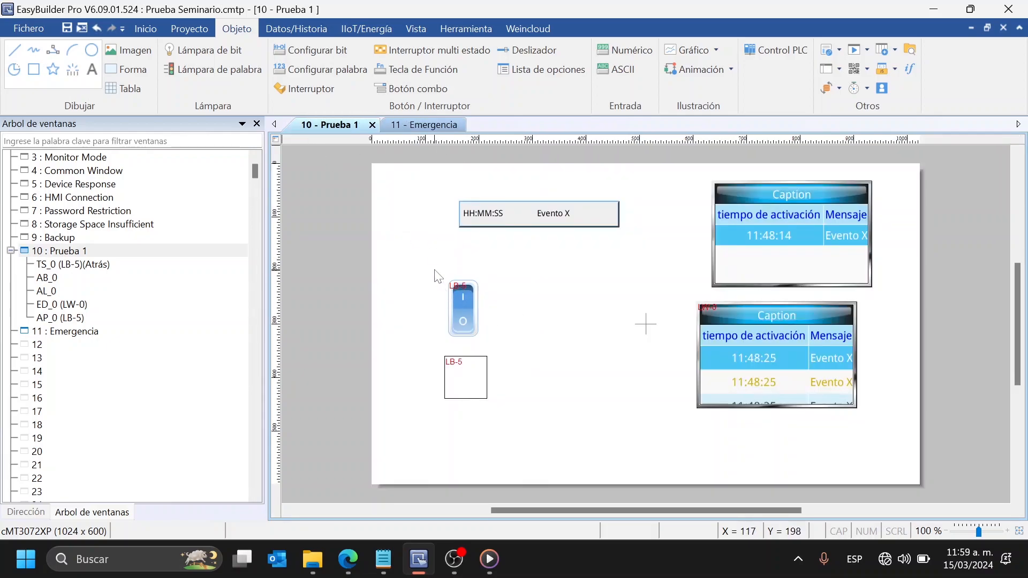
click(468, 306)
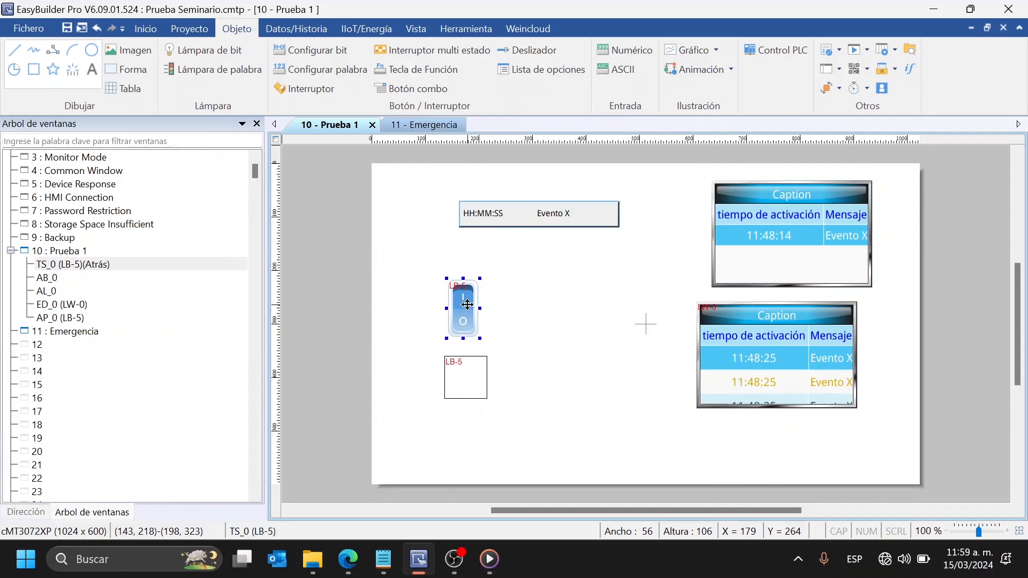
click(412, 127)
key(ctrl+v)
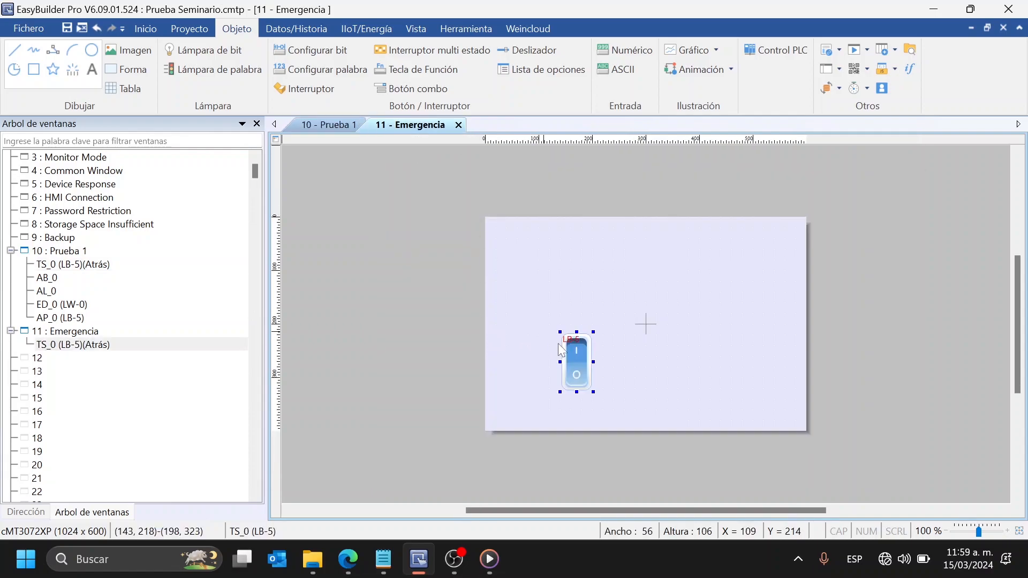
drag(558, 343, 532, 301)
Change the popup action of the Prueba 1 LB-5 action trigger to window 11. Emergencia
click(316, 129)
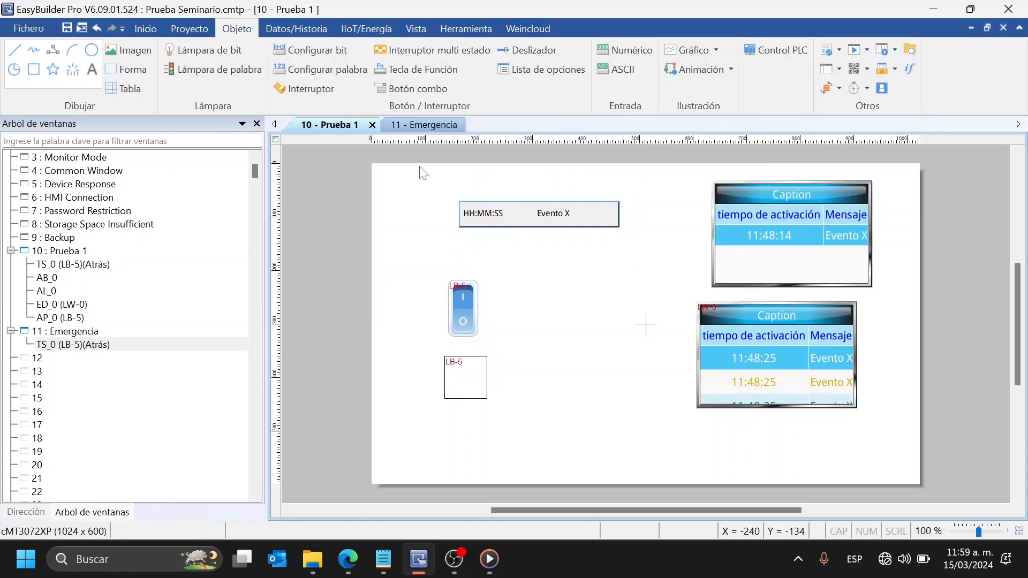
click(468, 376)
double_click(469, 376)
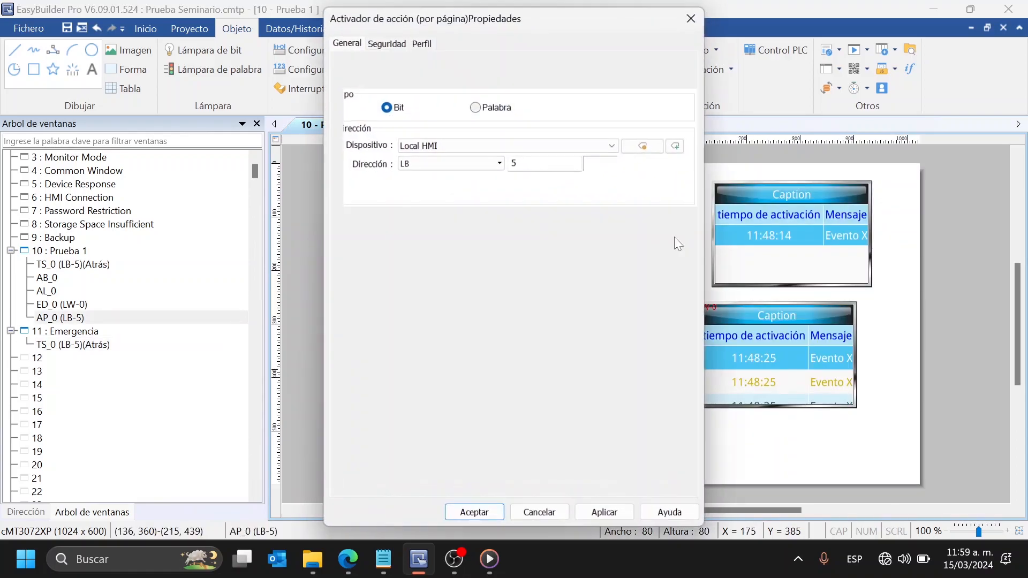
double_click(464, 320)
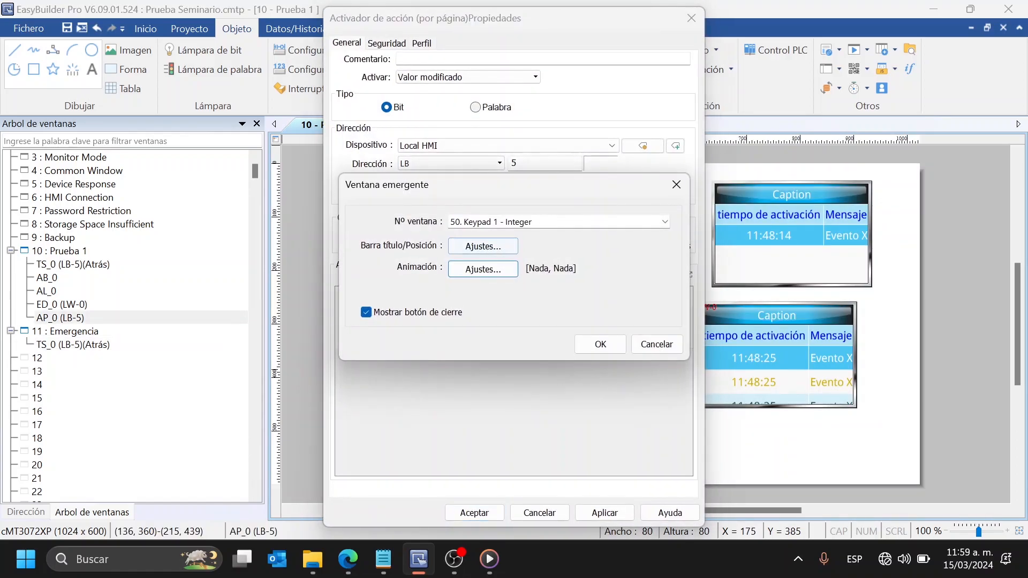
click(650, 222)
click(663, 222)
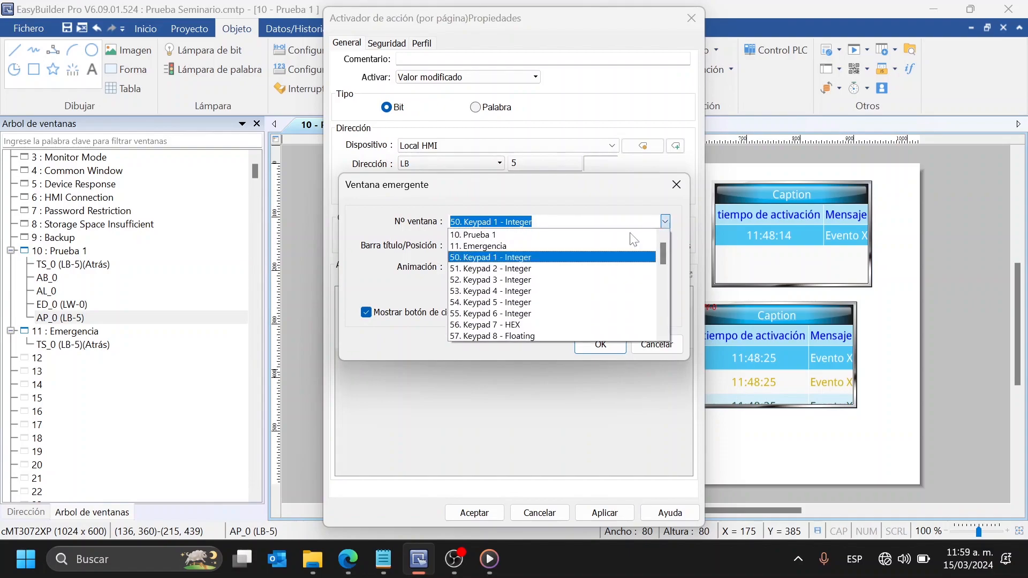
click(508, 248)
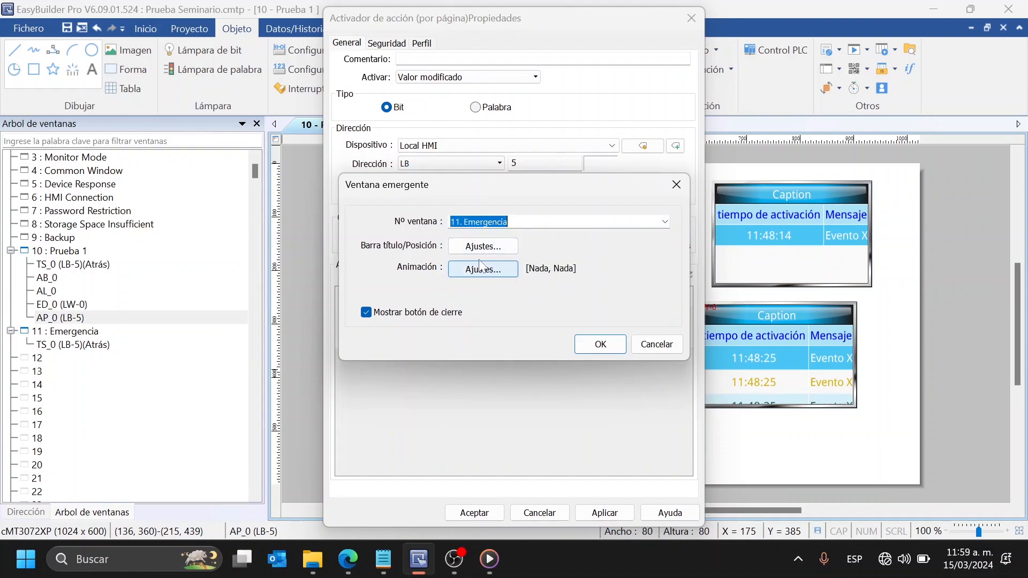
Enable the popup window's title bar with the title Error Fatal
click(478, 246)
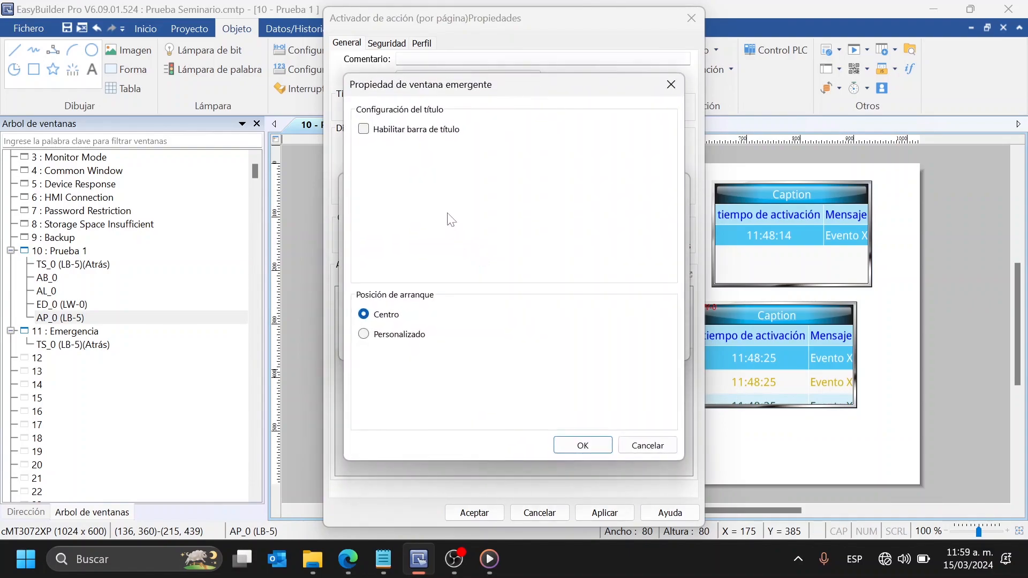
click(413, 130)
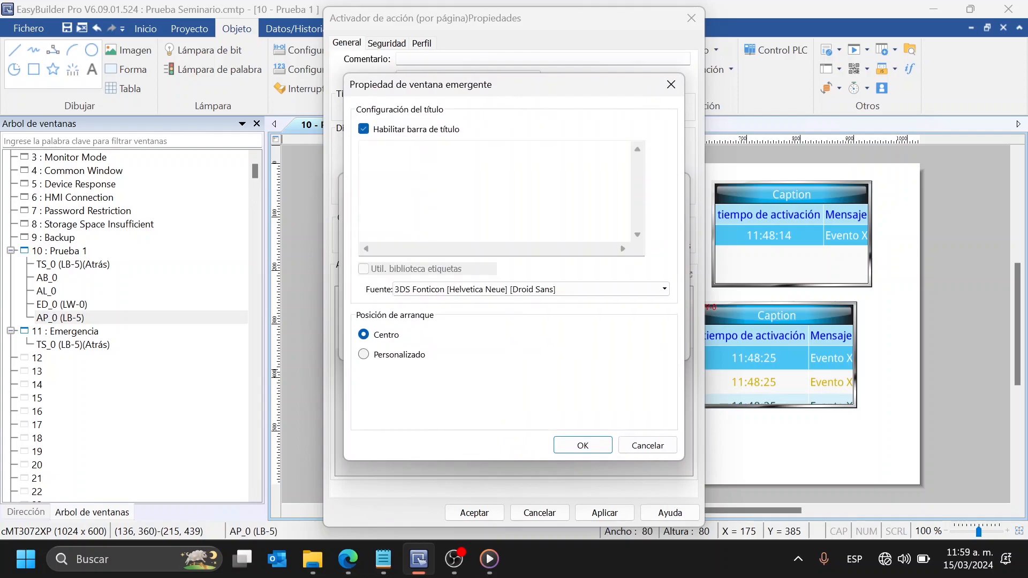
key(Caps_Lock)
text(E)
key(Caps_Lock)
text(rror)
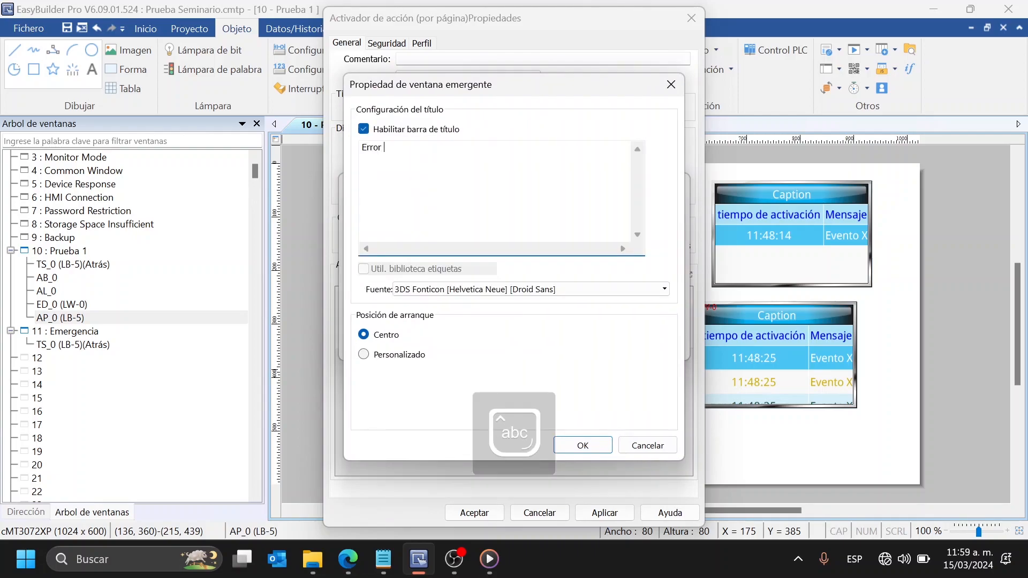
key(Caps_Lock)
text(F)
key(Caps_Lock)
text(atal)
click(585, 450)
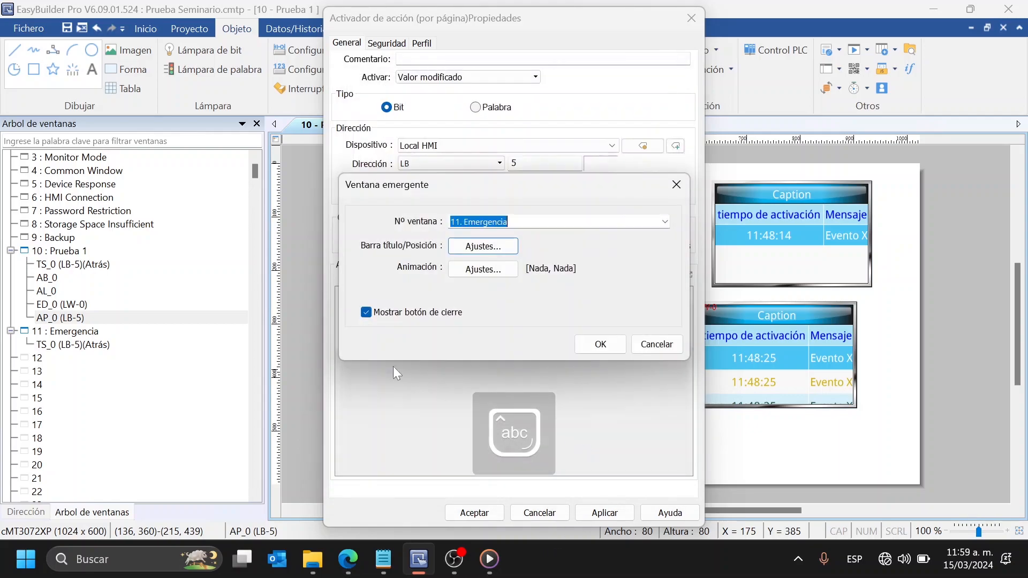
Try the popup's close button option, review the title bar settings, and accept the action trigger's changes
click(376, 315)
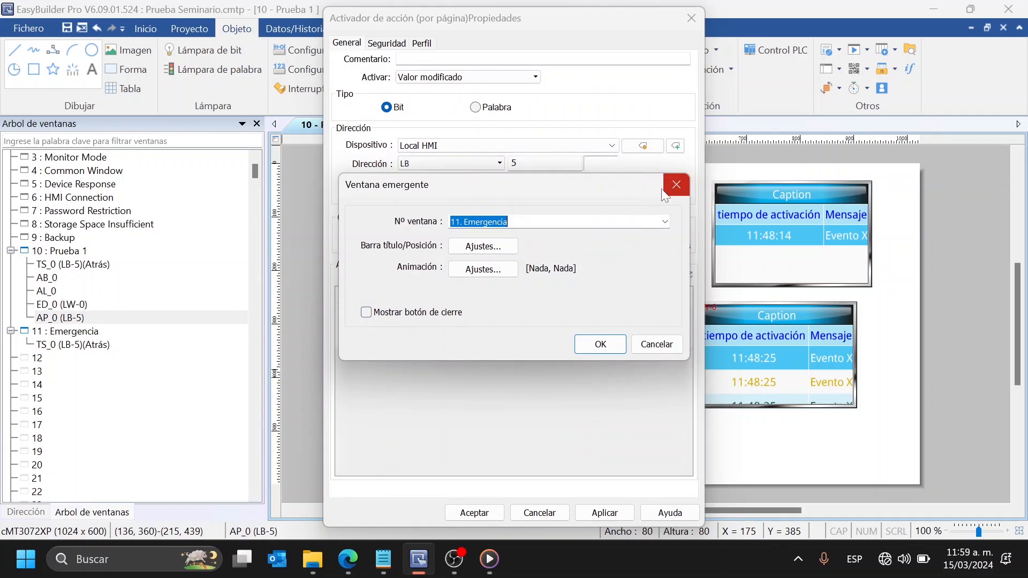
click(394, 313)
click(483, 246)
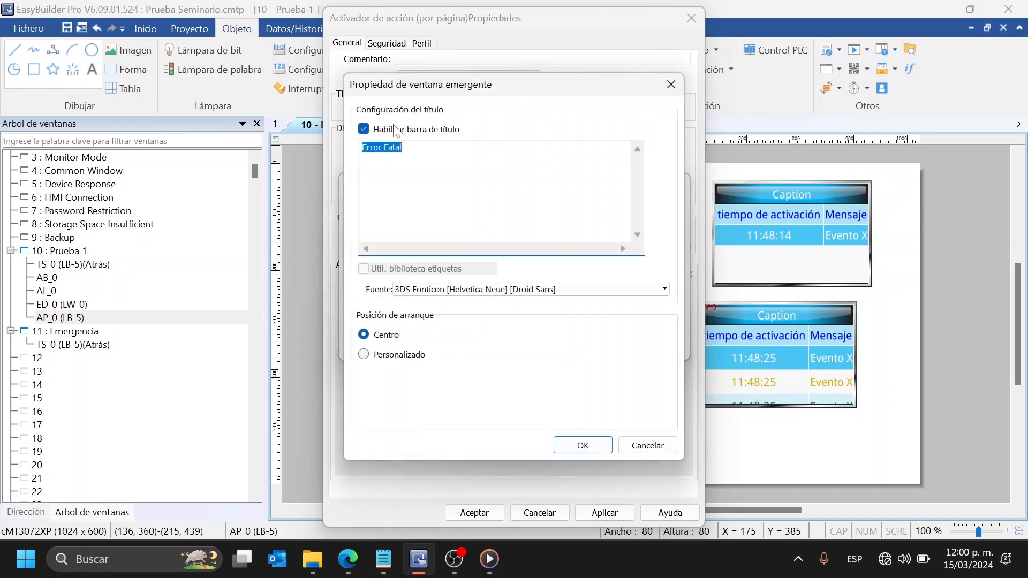
click(582, 445)
click(590, 349)
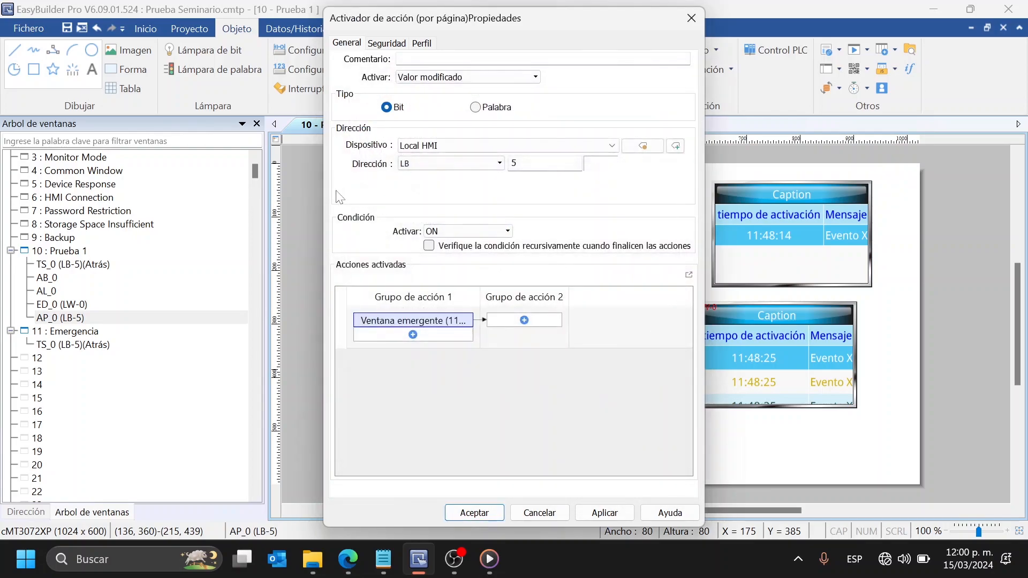
click(478, 513)
Move the LB-5 action trigger to the upper-left corner of the Prueba 1 page, at about (15, 14)
drag(483, 387, 418, 201)
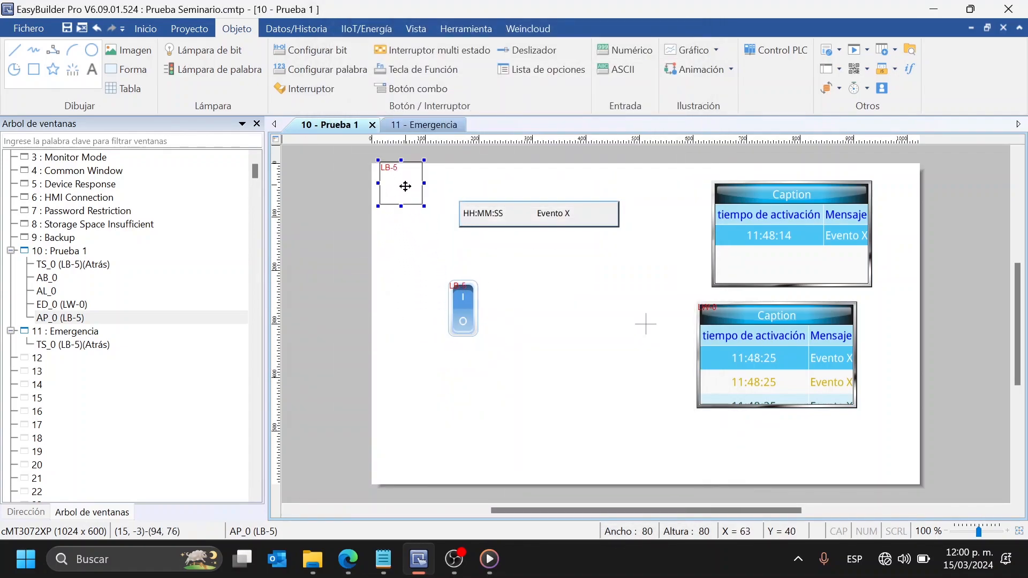
drag(358, 163, 452, 242)
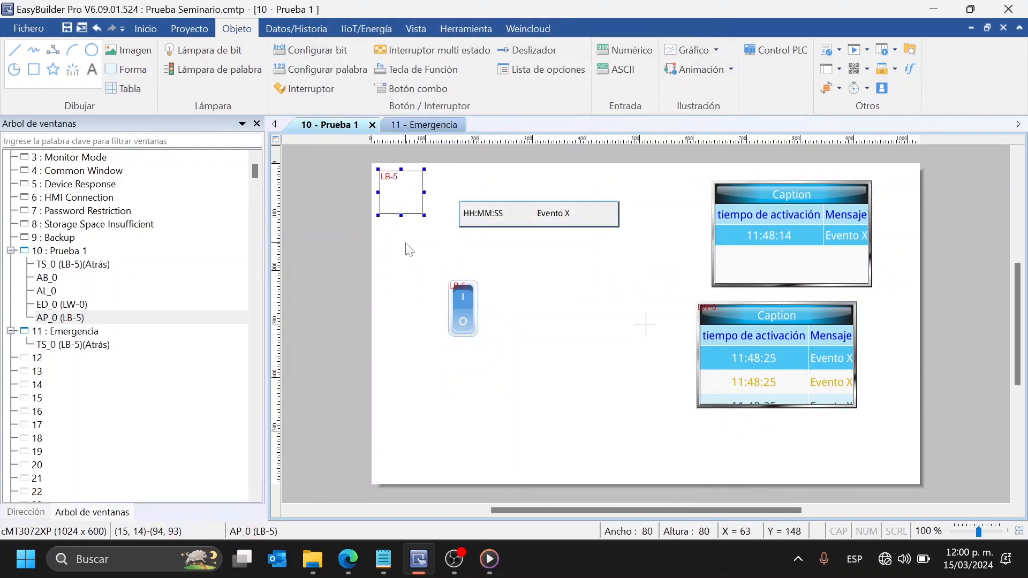
click(410, 251)
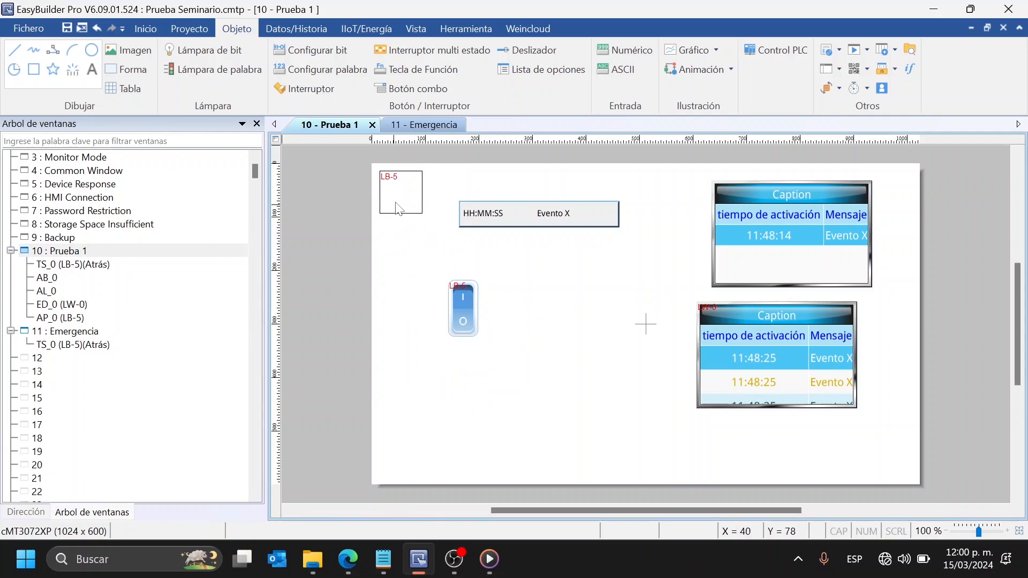
Check the properties of the toggle switch in the Emergencia window
click(410, 127)
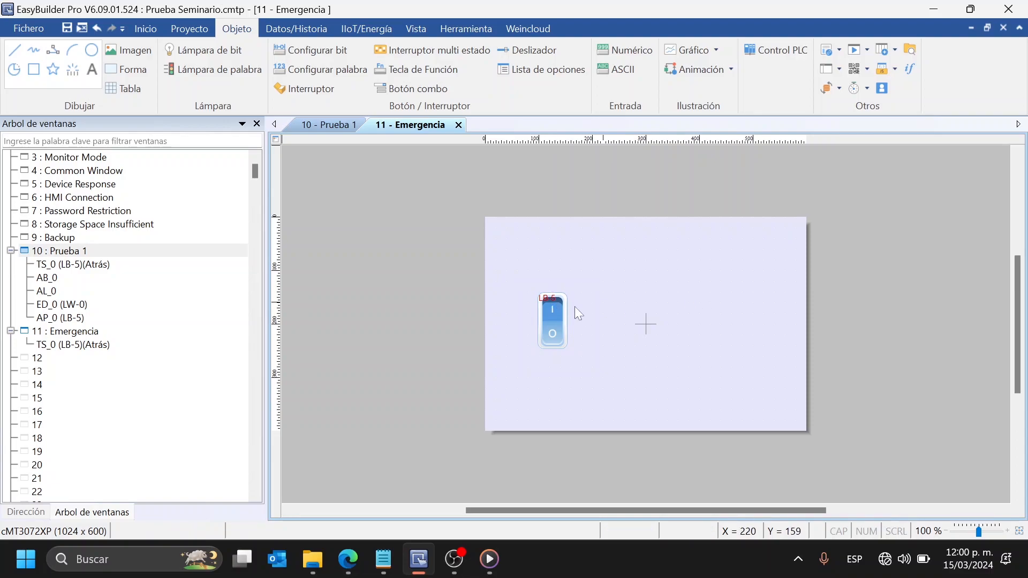
click(553, 307)
double_click(554, 308)
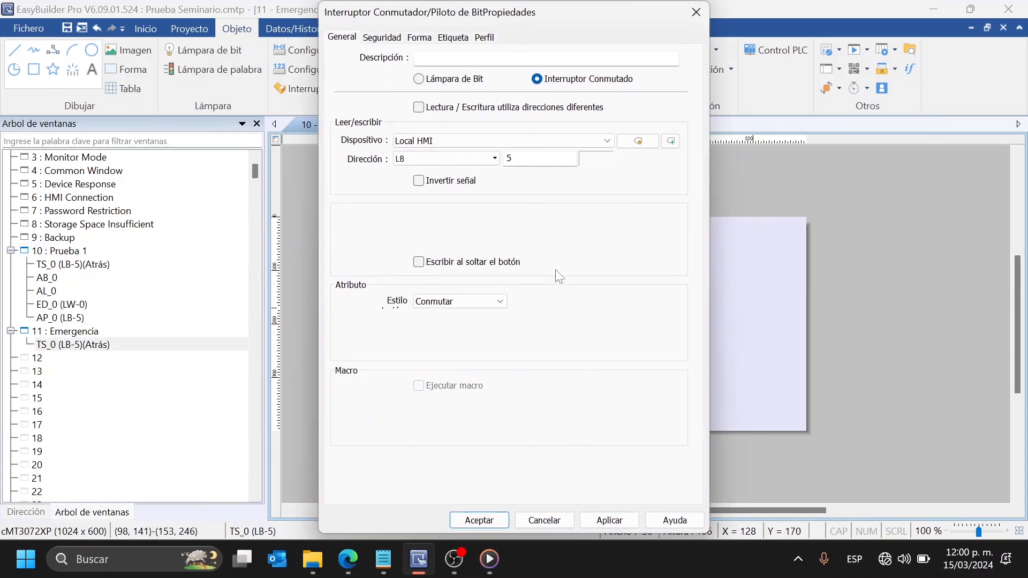
key(Escape)
Create a per-page action trigger in the Emergencia window for a modified bit value at LB 5, with condition ON -> OFF
click(866, 50)
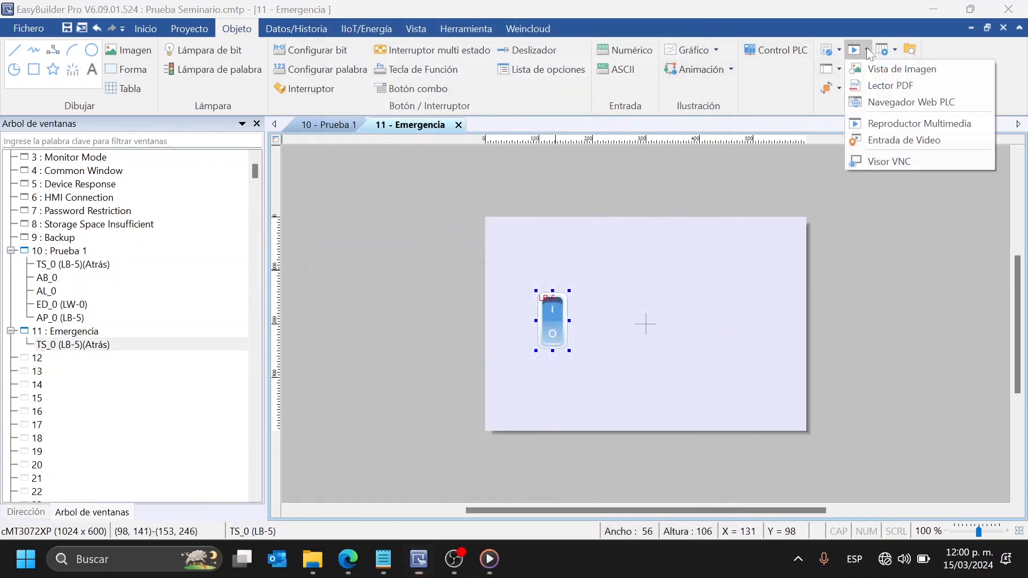
click(886, 46)
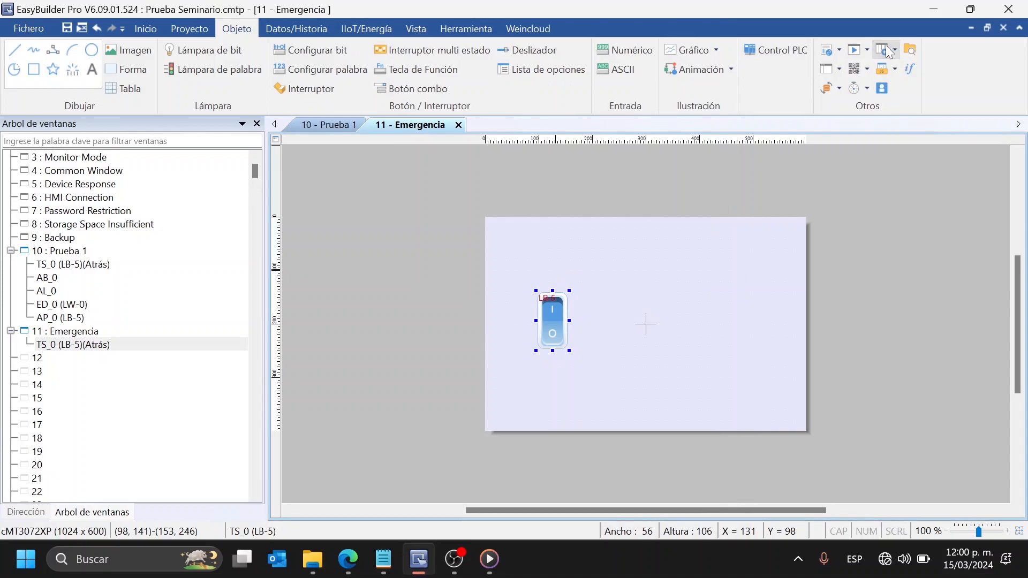
click(904, 69)
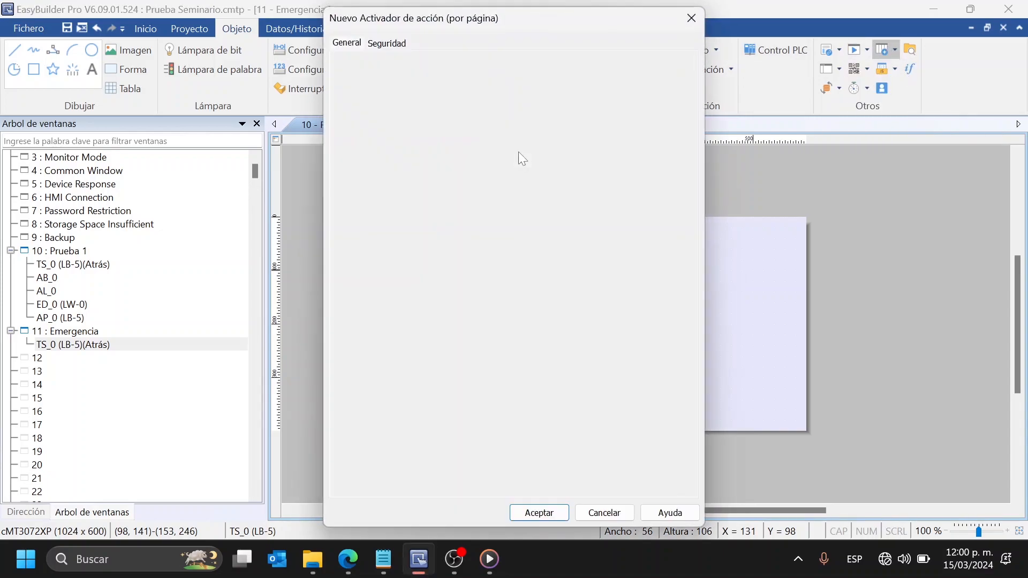
click(482, 77)
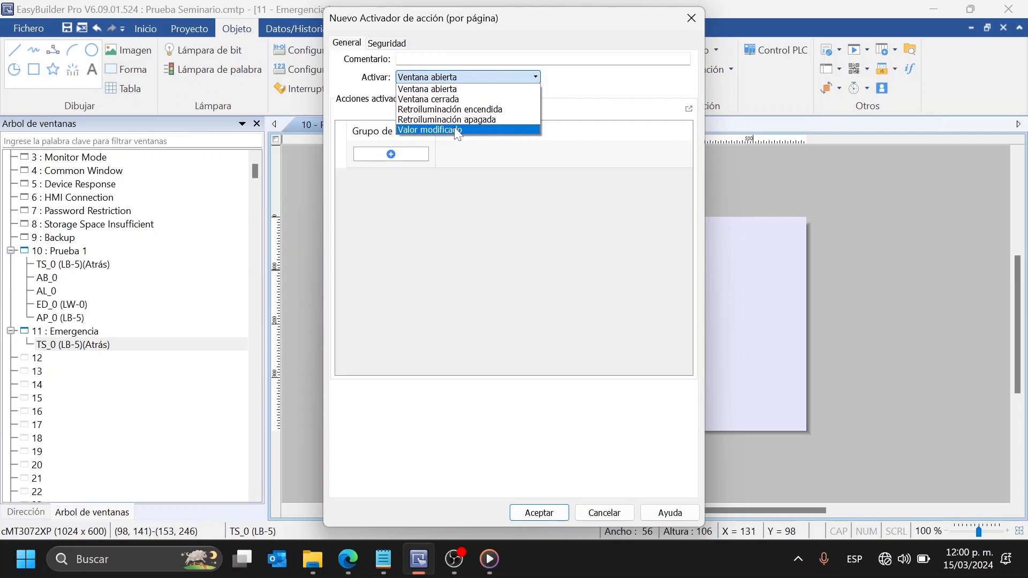
click(459, 129)
text(5)
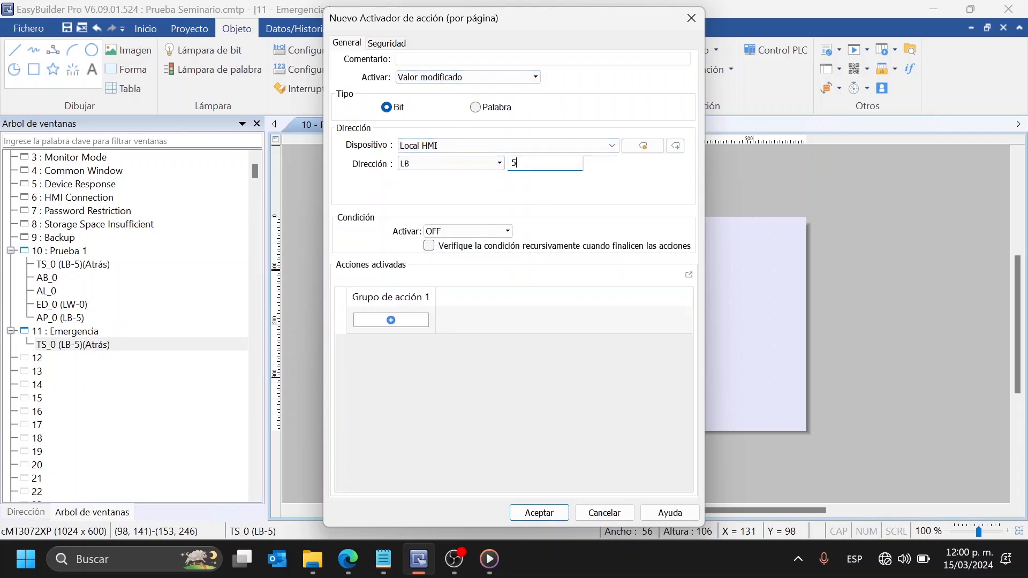
click(467, 233)
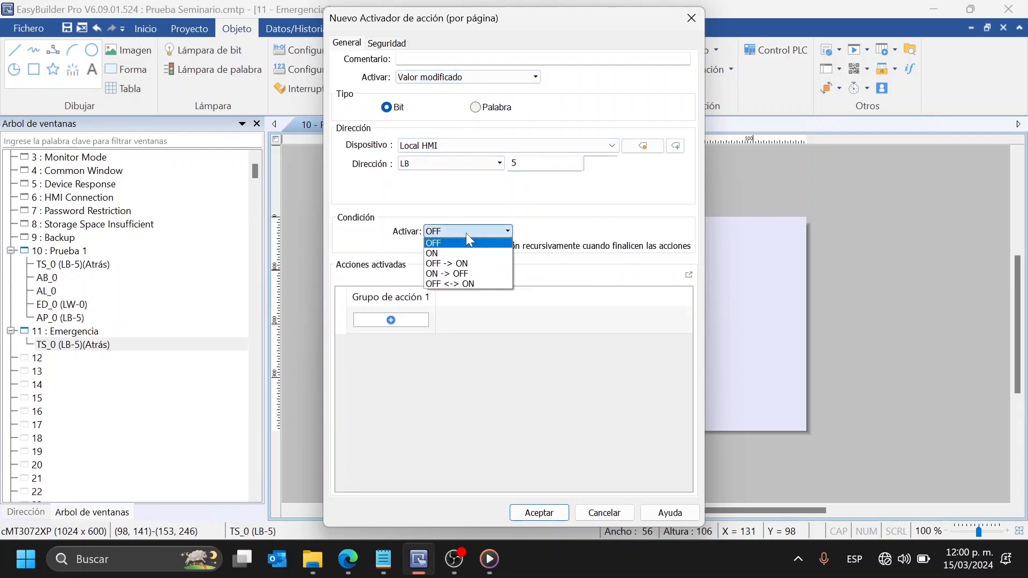
click(465, 274)
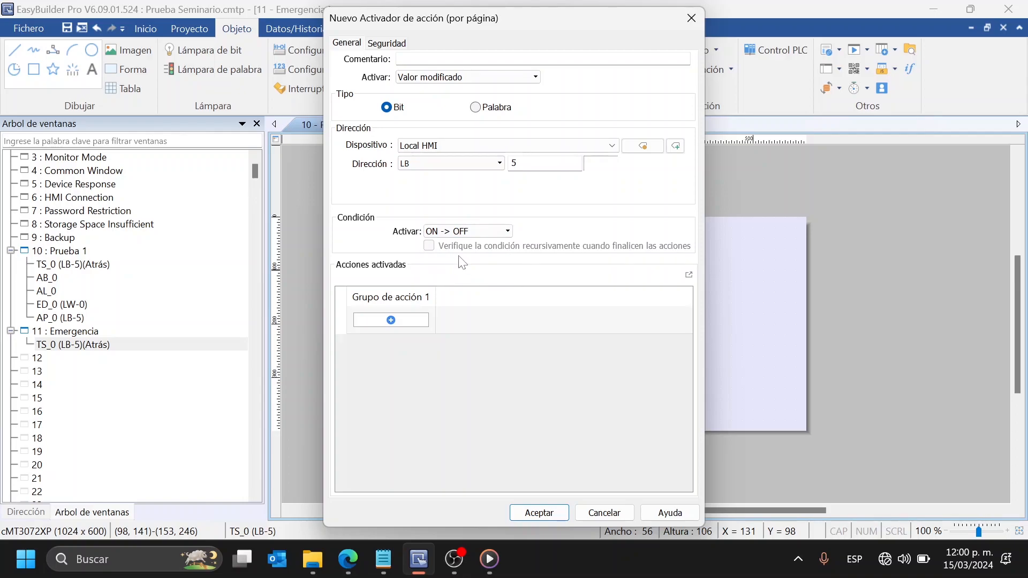
Add a Cerrar Ventana action to the trigger's action group 1 and place the trigger above the switch in the Emergencia window
click(406, 313)
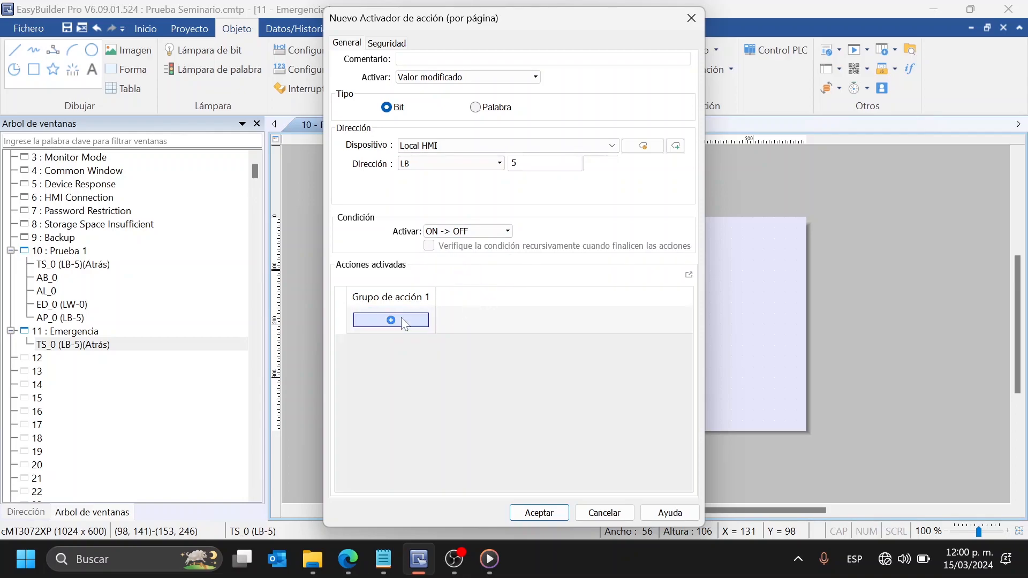
click(406, 312)
click(528, 138)
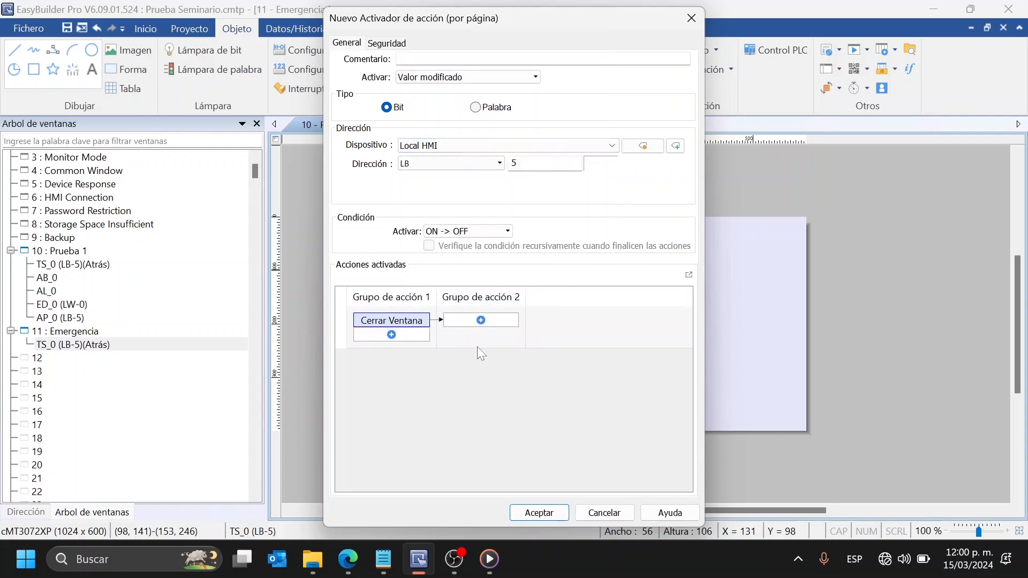
click(538, 504)
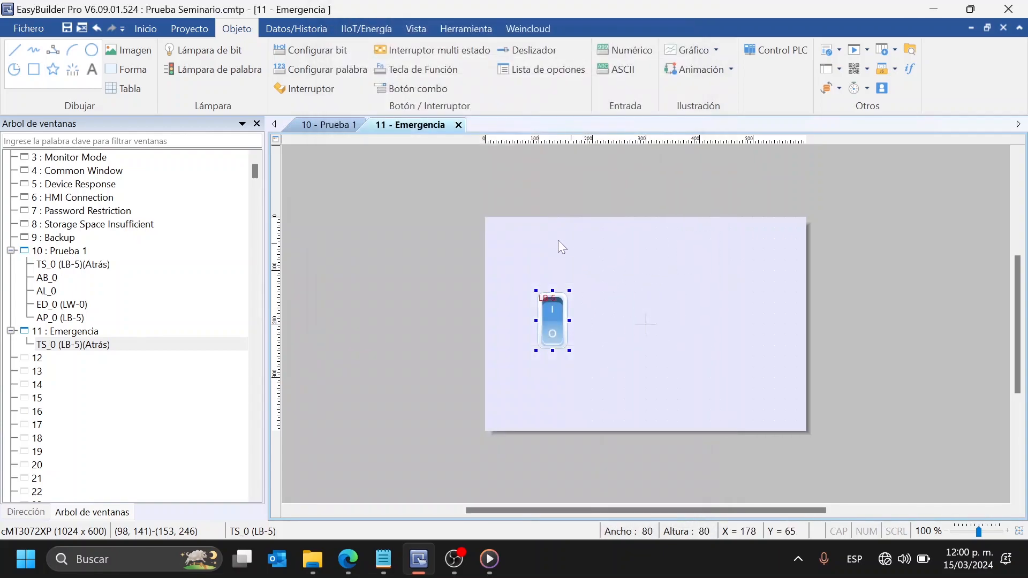
click(513, 239)
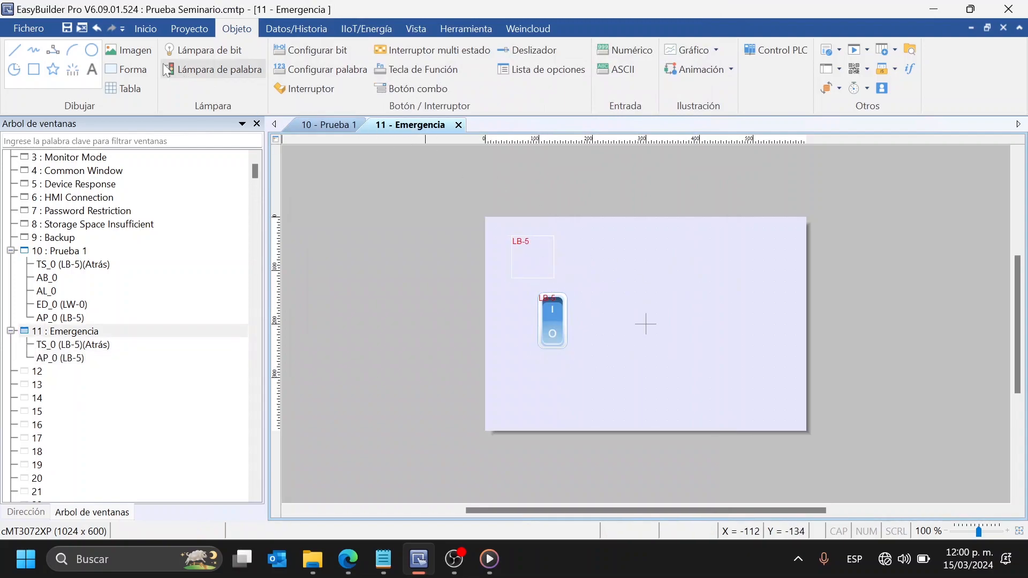
Add the text "Soluciona el Problema" at font size 50 below the switch in the Emergencia window
click(93, 71)
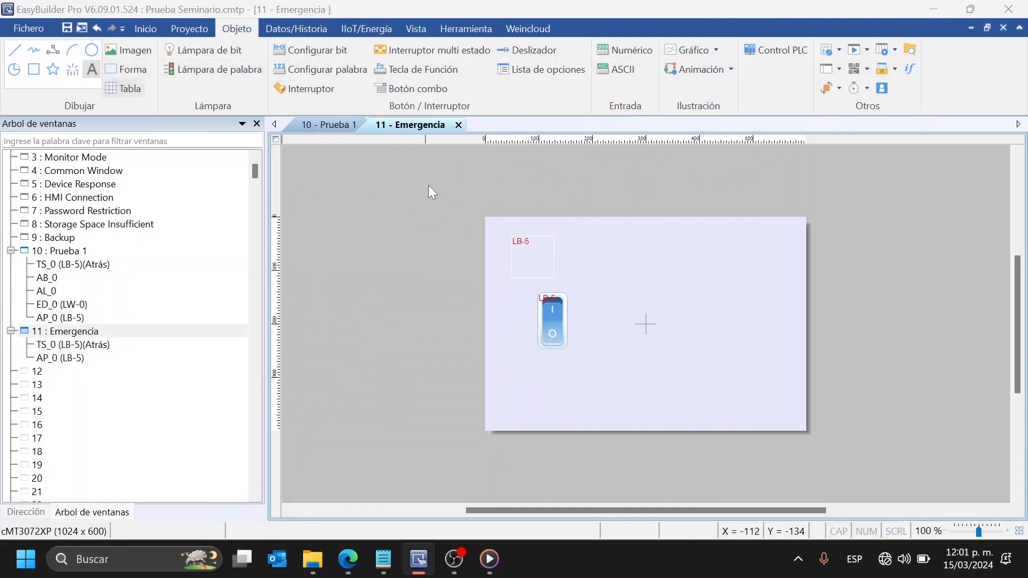
scroll(485, 337, down, 3)
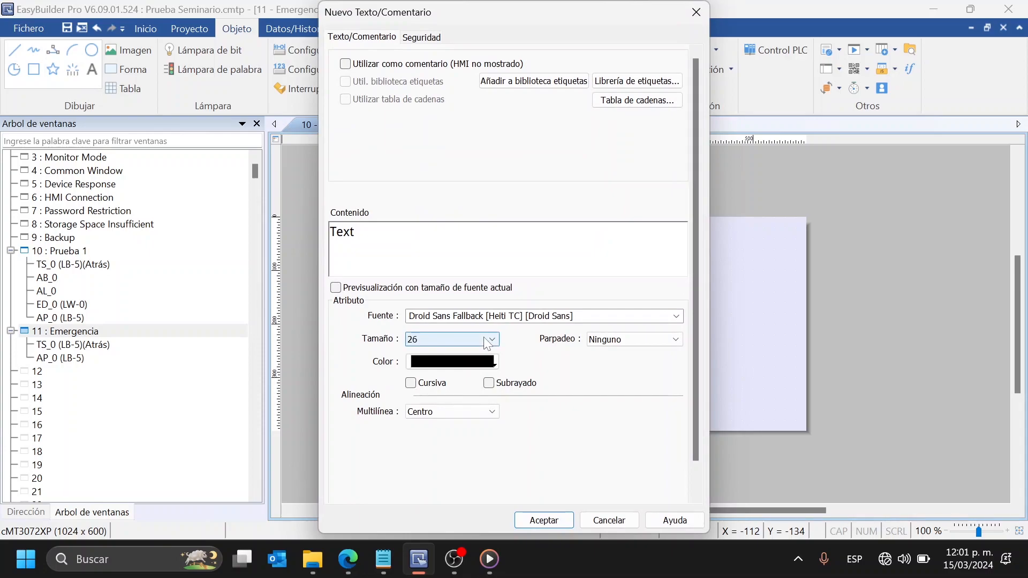
scroll(487, 343, down, 6)
key(Caps_Lock)
text(E)
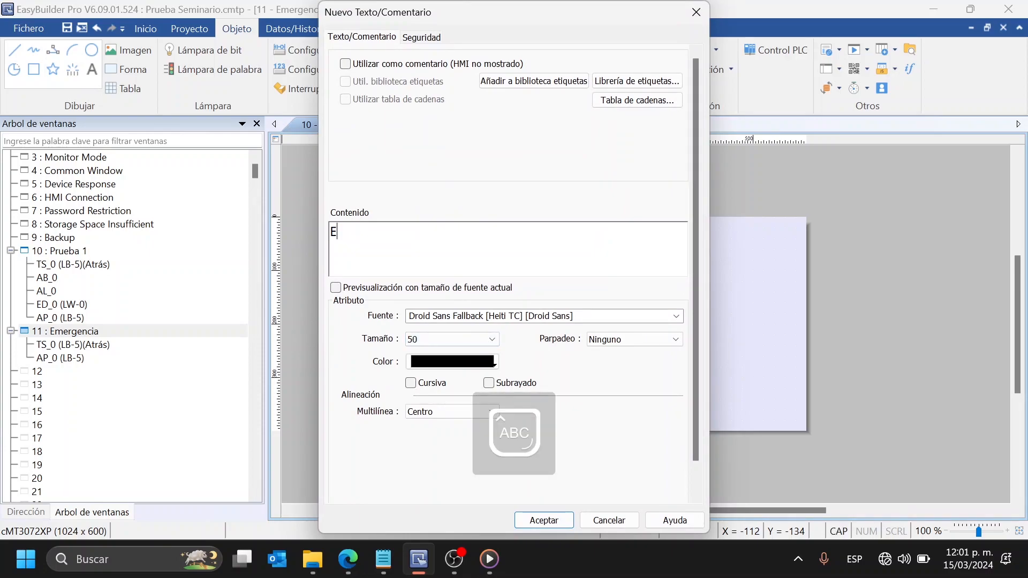
key(Caps_Lock)
text(oluciona el Problema)
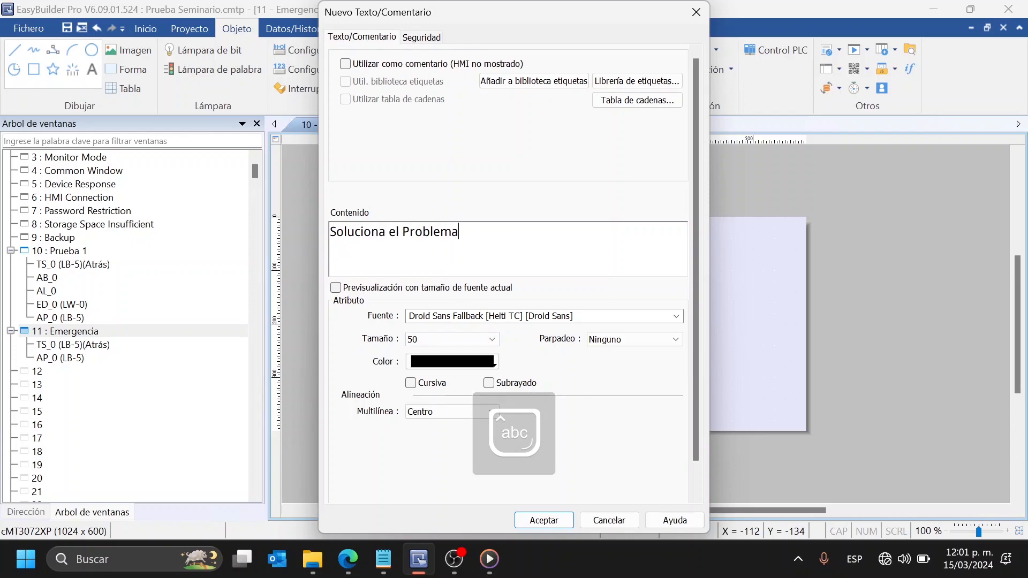
key(Return)
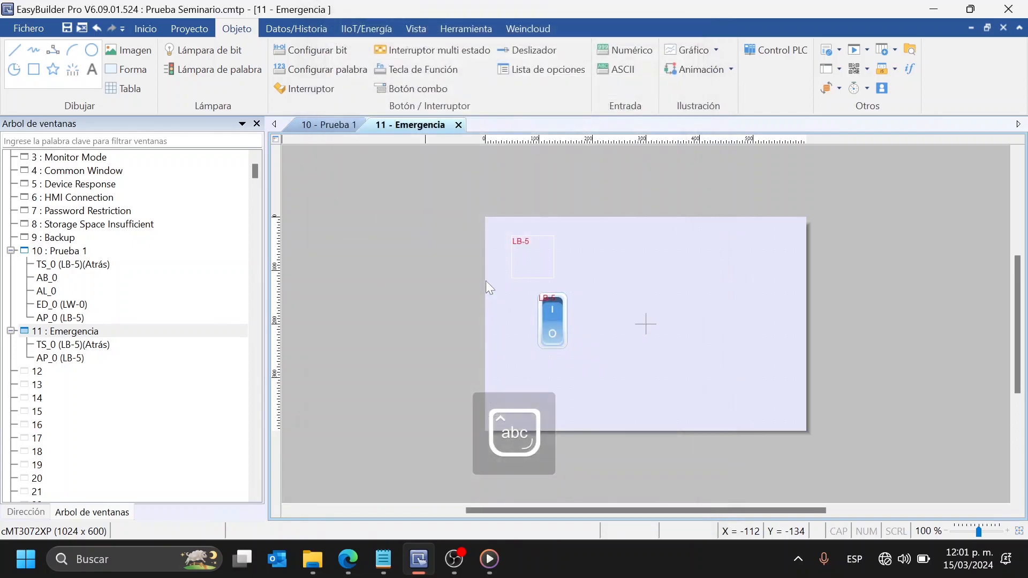
click(509, 347)
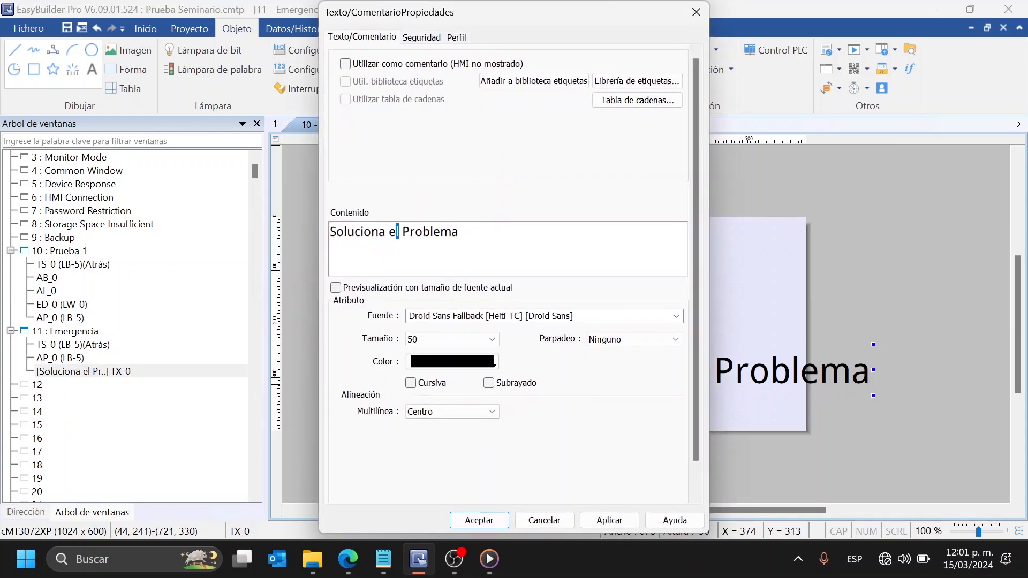
Split the text into two lines after "Soluciona" and move it beside the switch, at about (196, 104)
double_click(380, 232)
click(386, 233)
key(Return)
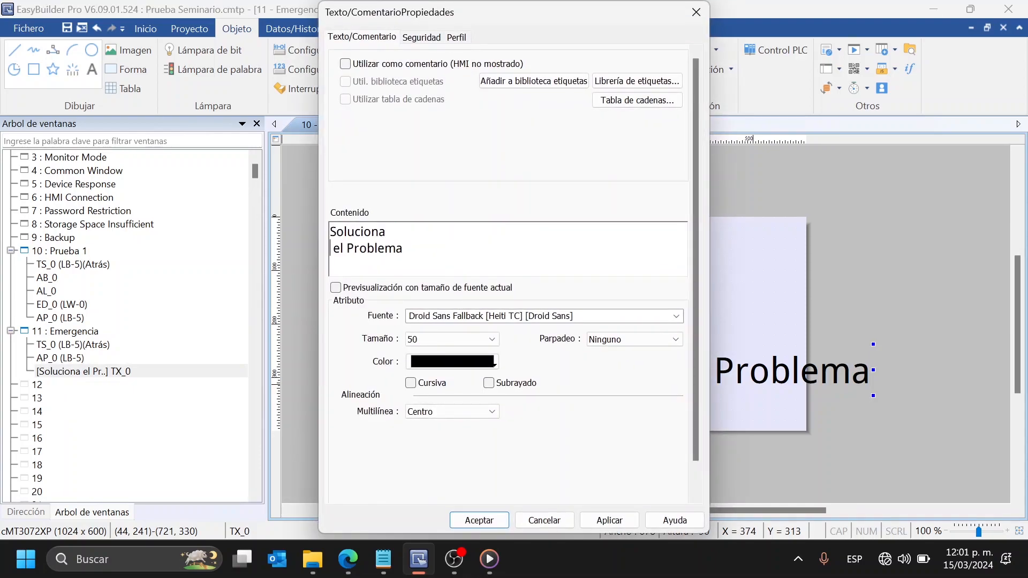
key(Delete)
click(480, 521)
drag(640, 401, 722, 327)
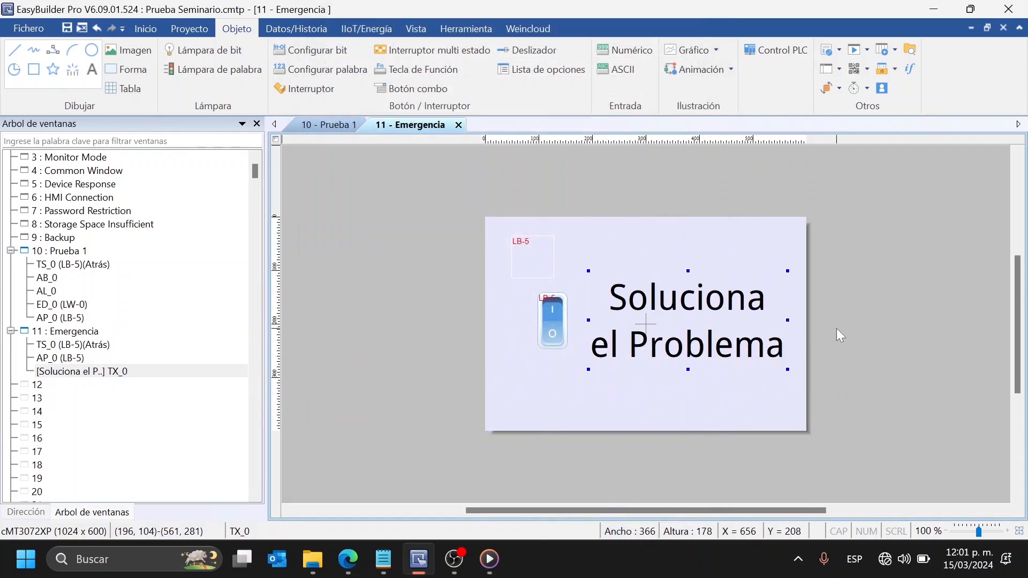
Move the LB-5 action trigger slightly higher, close to the upper edge of the Emergencia window
click(837, 330)
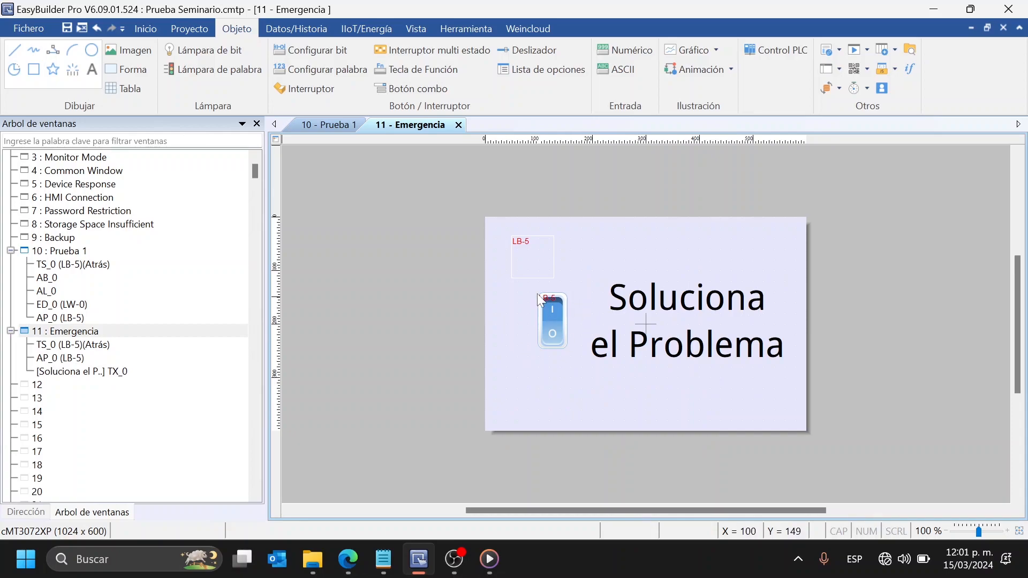
mouse_move(525, 275)
mouse_down()
mouse_move(542, 290)
mouse_move(522, 262)
mouse_up()
drag(512, 276, 583, 368)
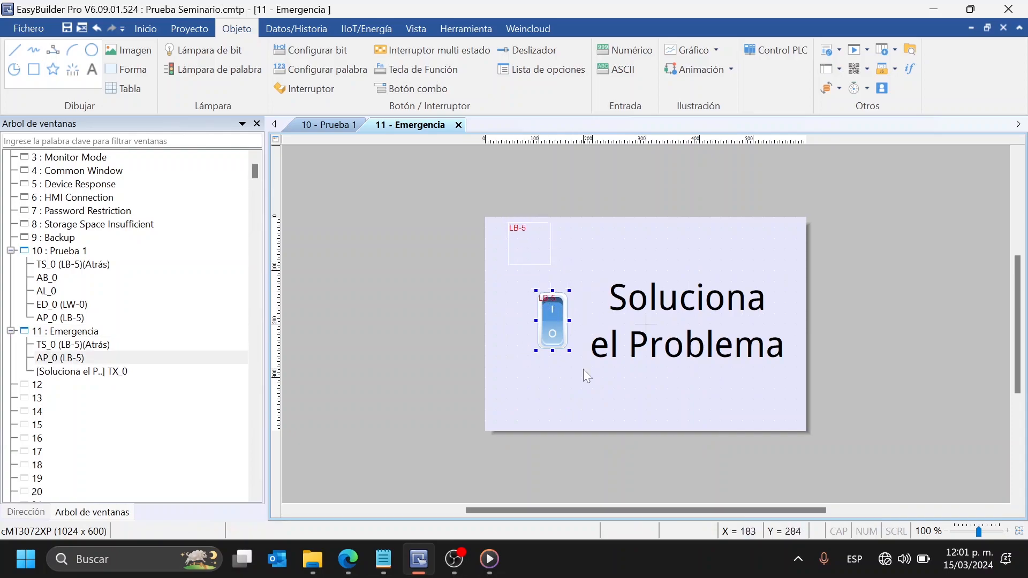
click(572, 338)
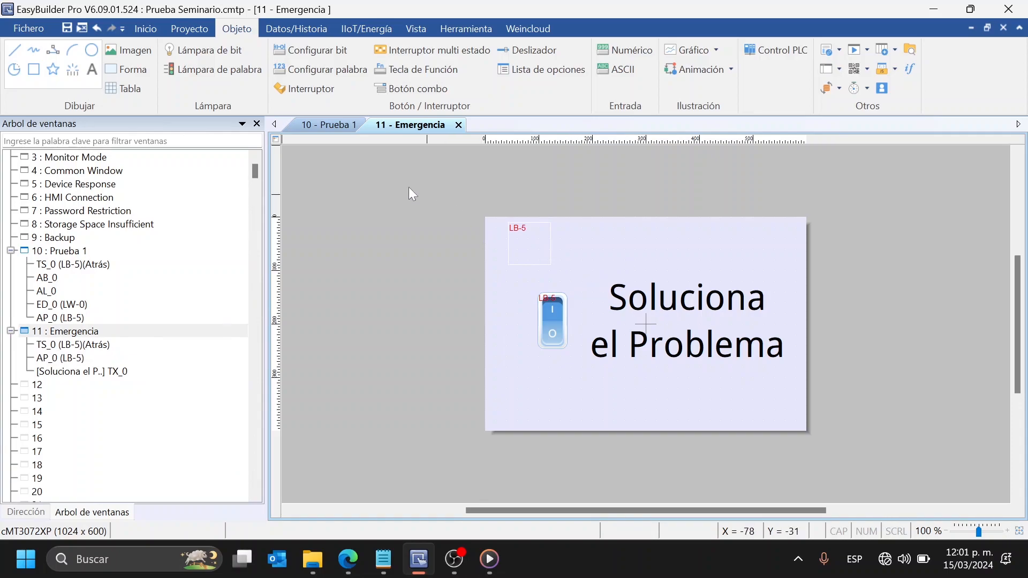
Run the offline simulation from the Prueba 1 page and toggle its LB-5 switch to trigger the alarm
click(324, 126)
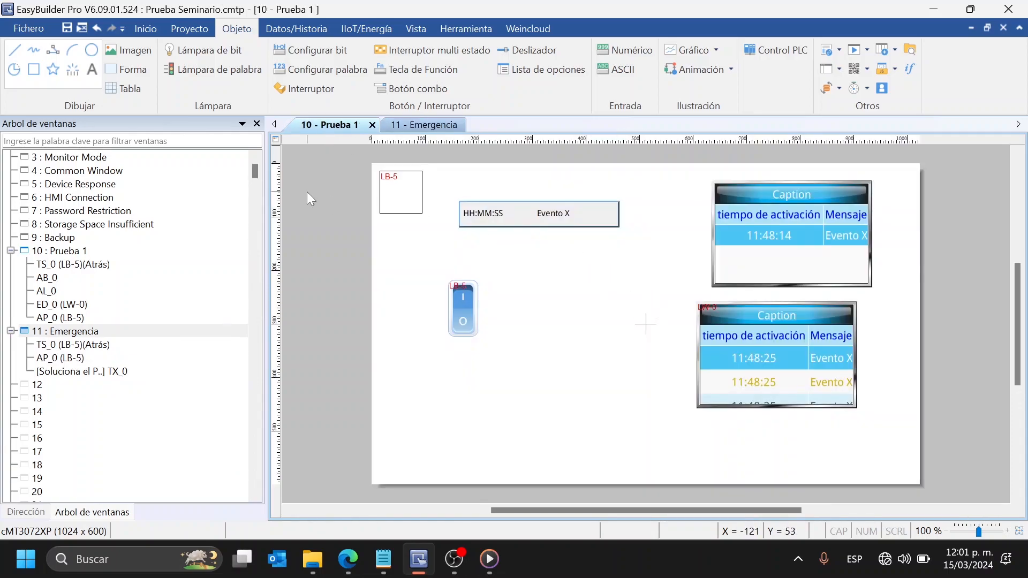
click(179, 30)
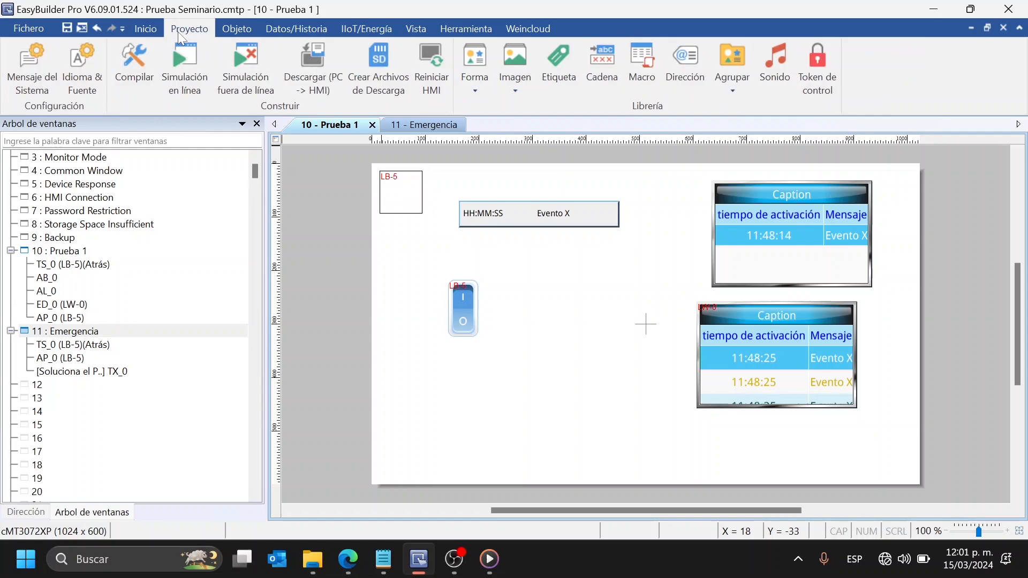
click(239, 59)
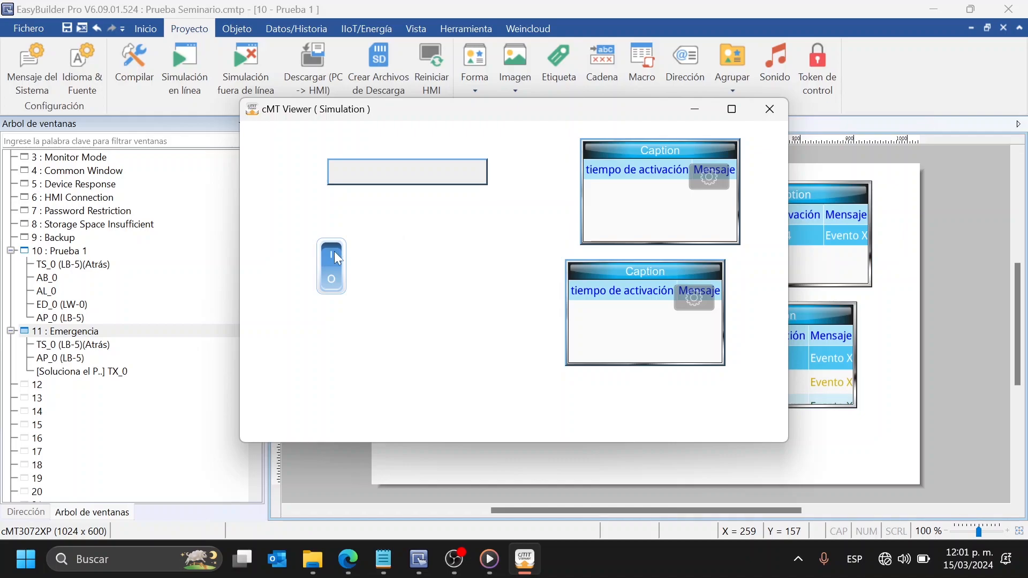
click(336, 256)
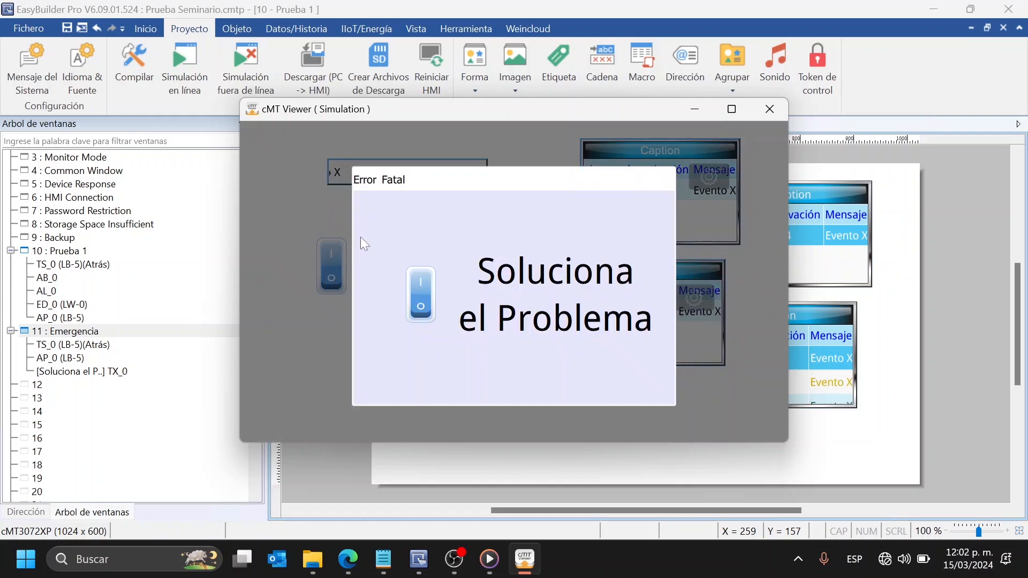
Test moving the Error Fatal popup around the simulation screen, and bring it back fully into view
drag(335, 386, 725, 365)
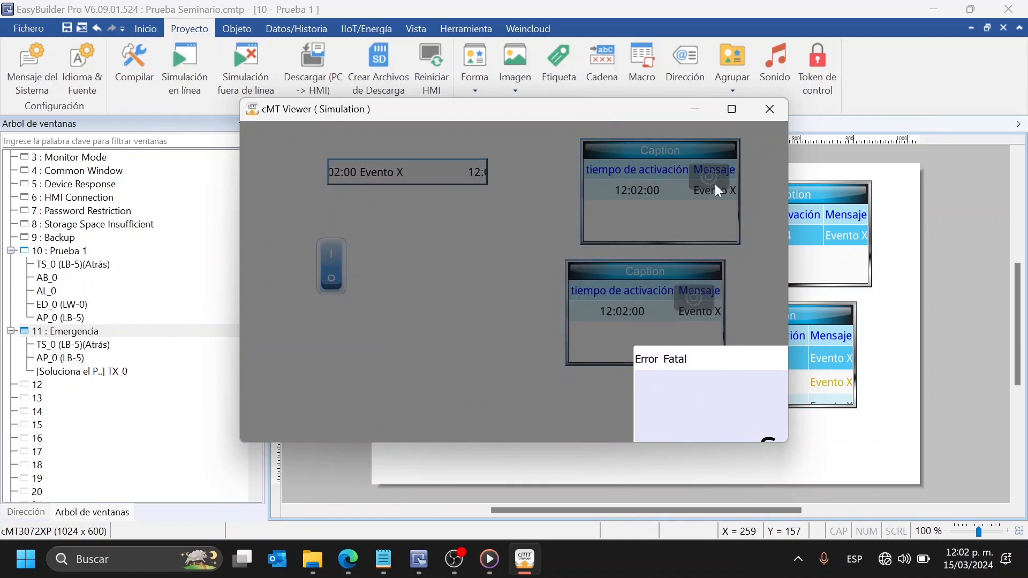
drag(701, 364, 430, 312)
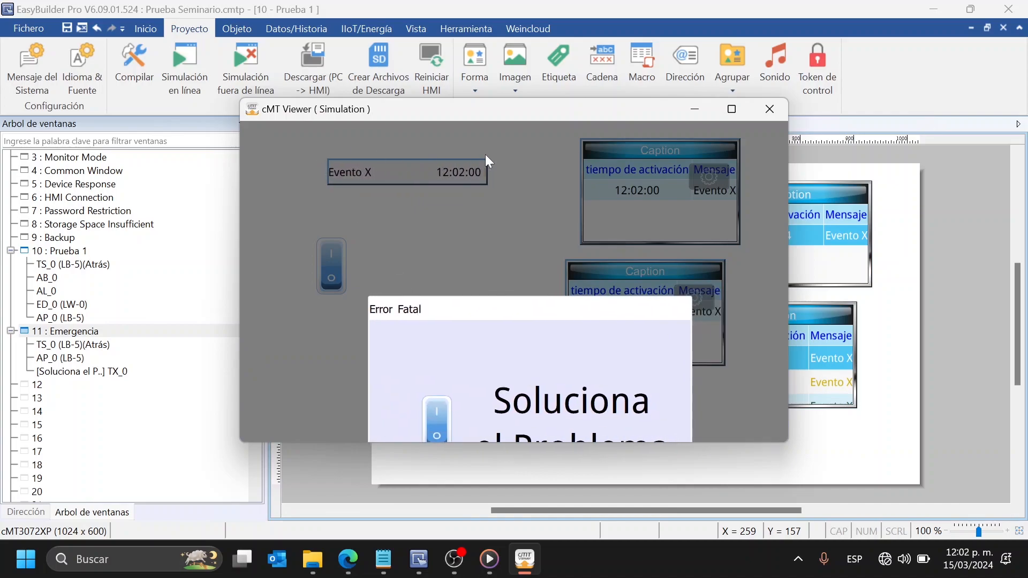
click(525, 559)
click(524, 559)
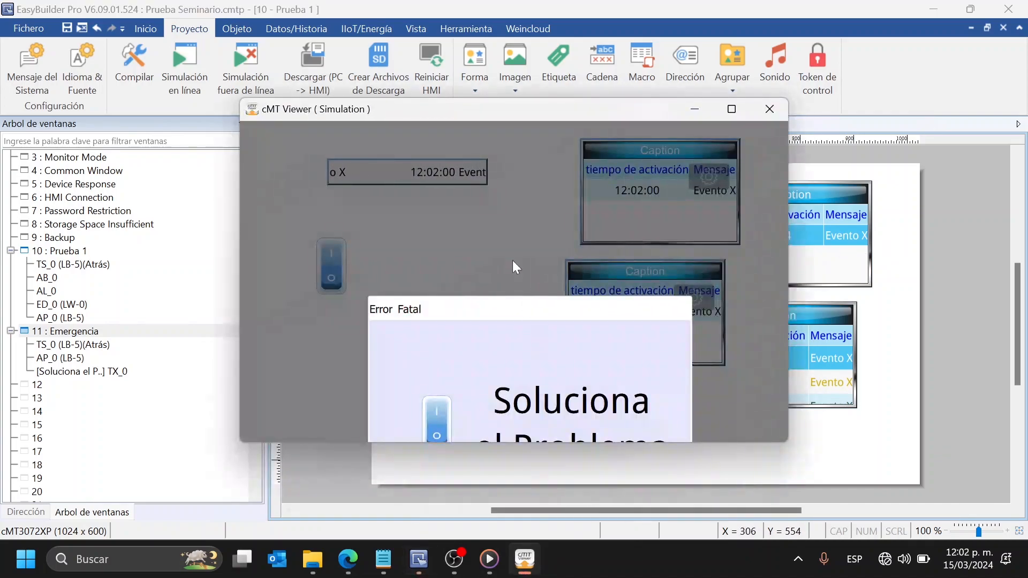
drag(510, 308, 473, 173)
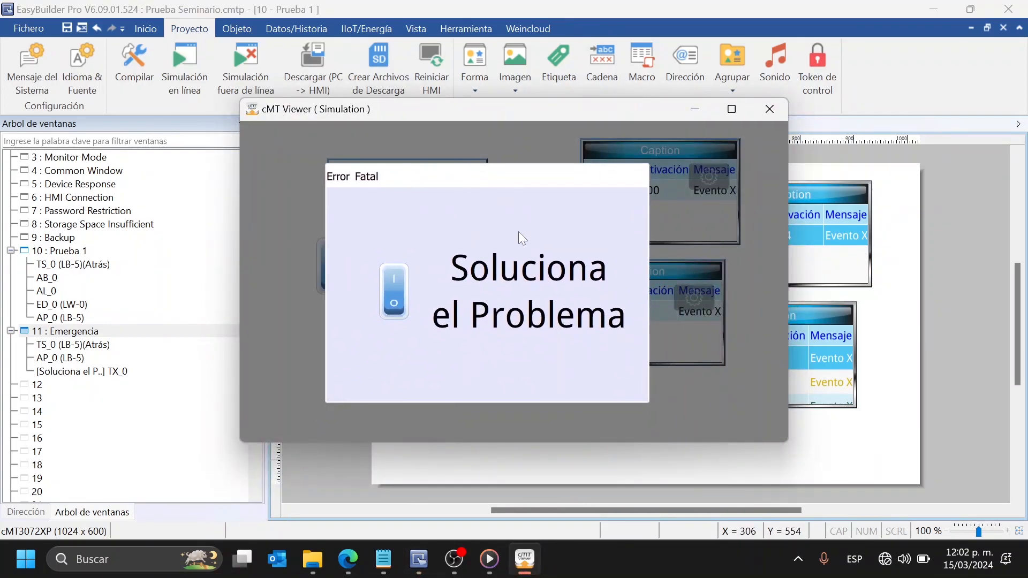